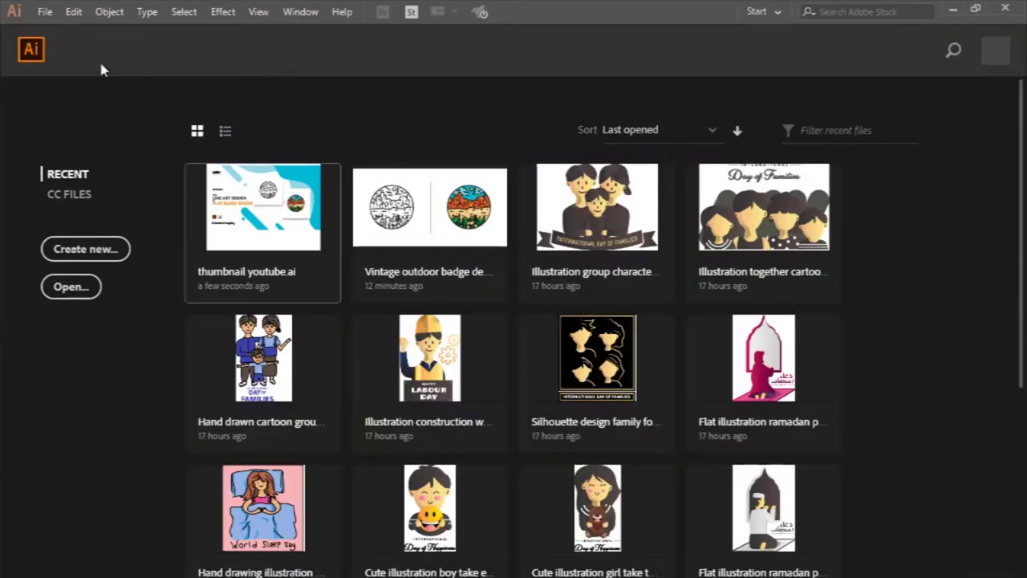
- Create a document from the 2000 x 2000 px Custom preset named 'Vintage food logo design'
{"action": "left_click", "coordinate": [45, 12]}
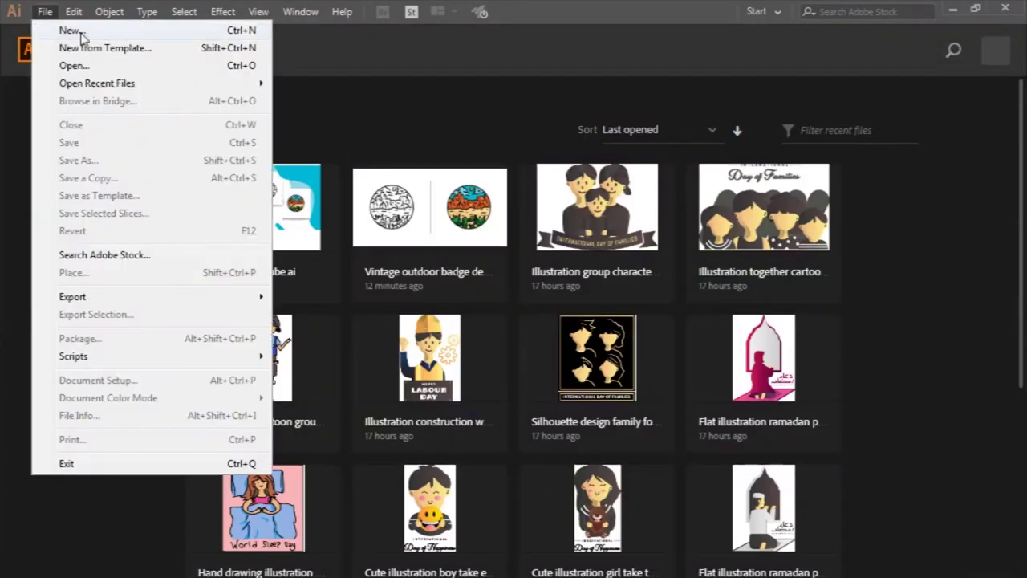
{"action": "left_click", "coordinate": [80, 34]}
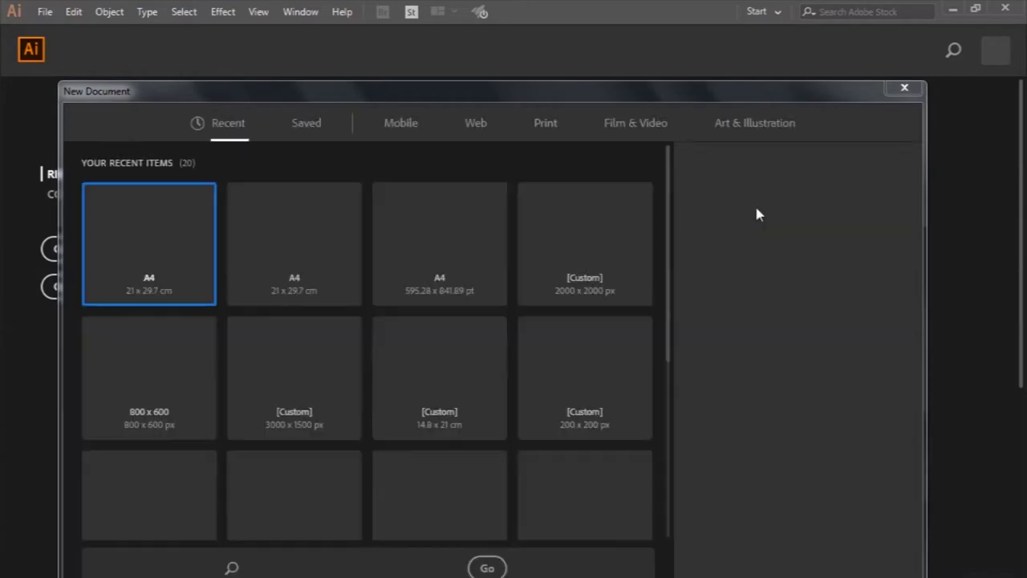
{"action": "left_click", "coordinate": [666, 444]}
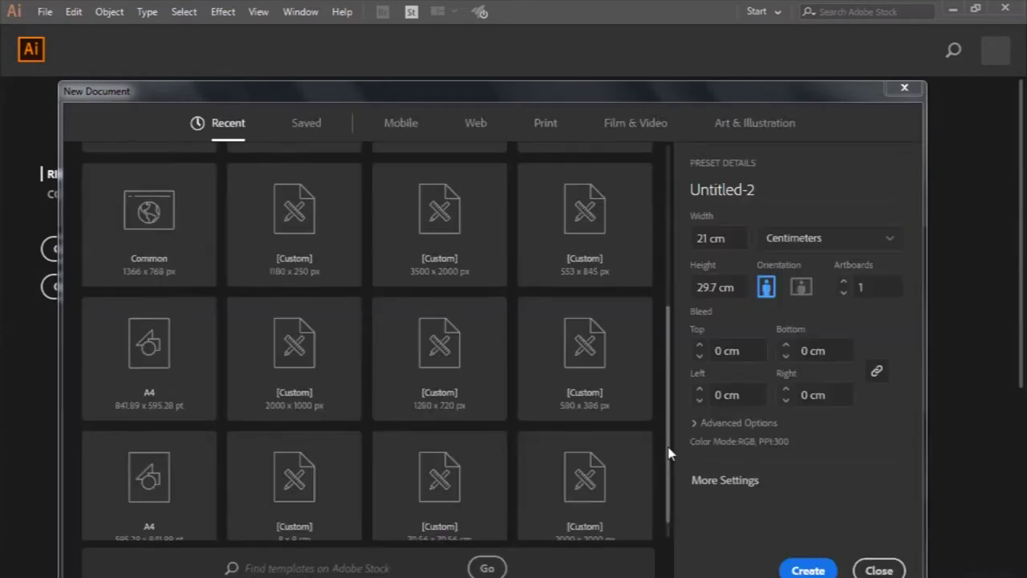
{"action": "scroll", "coordinate": [671, 451], "scroll_direction": "down", "scroll_amount": 1}
{"action": "left_click", "coordinate": [594, 458]}
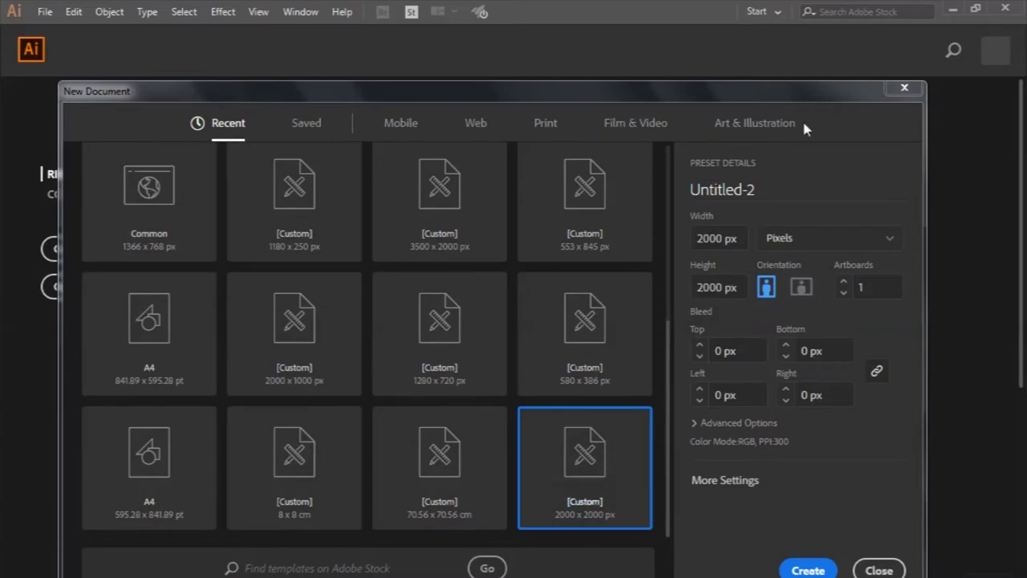
{"action": "left_click", "coordinate": [771, 191]}
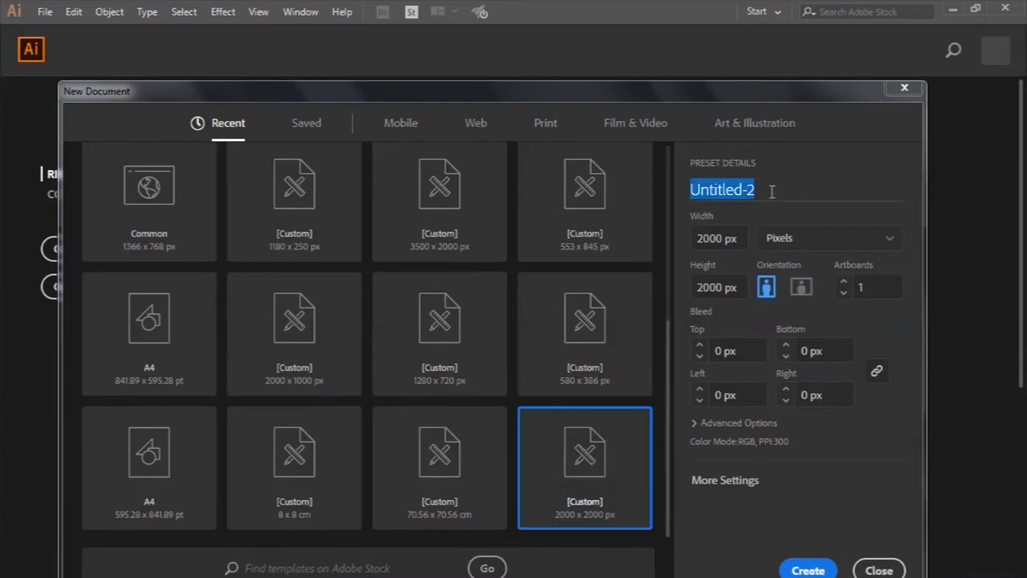
{"action": "type", "text": "Vintage food logo design"}
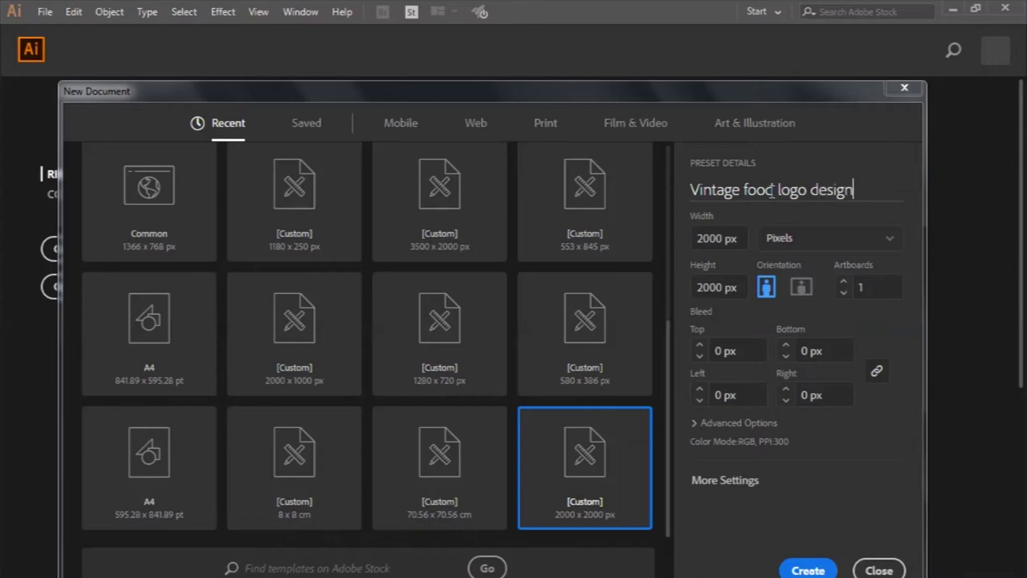
{"action": "key", "text": "Return"}
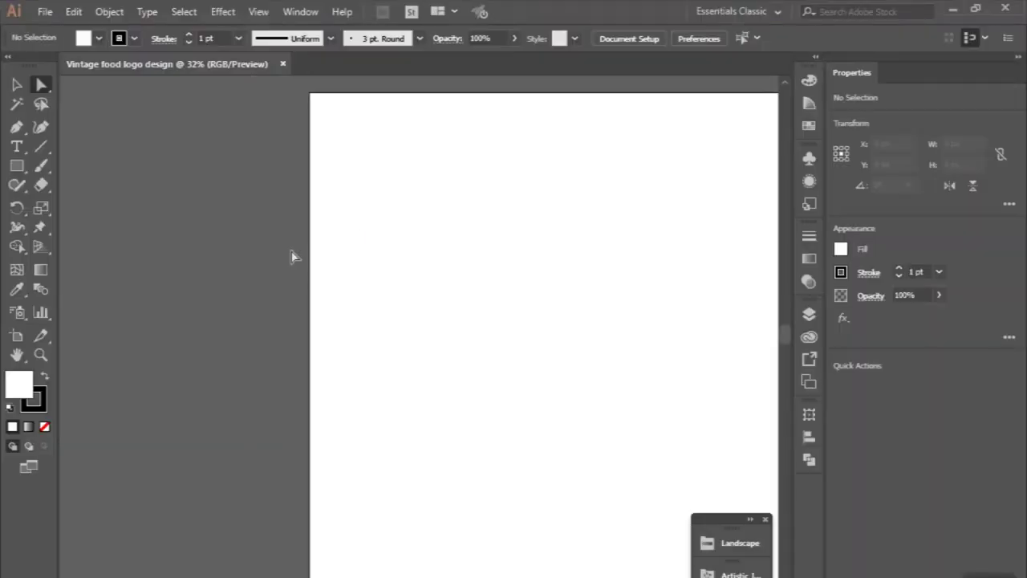
- Draw a tall rectangle near the artboard centre with the Rectangle tool
{"action": "key", "text": "ctrl+0"}
{"action": "left_click", "coordinate": [16, 166]}
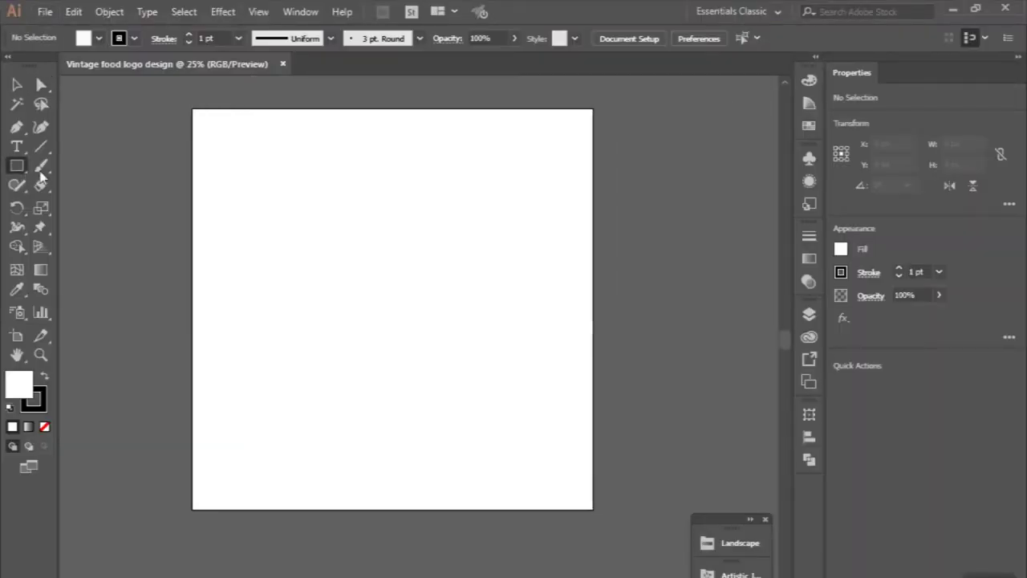
{"action": "left_click_drag", "start_coordinate": [309, 178], "coordinate": [471, 410]}
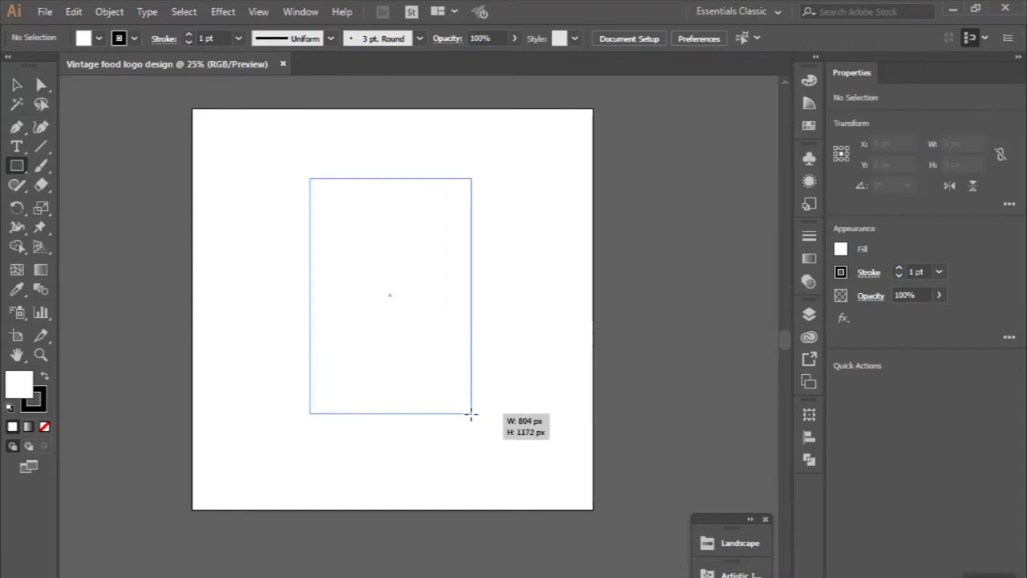
{"action": "left_click_drag", "start_coordinate": [471, 411], "coordinate": [472, 427]}
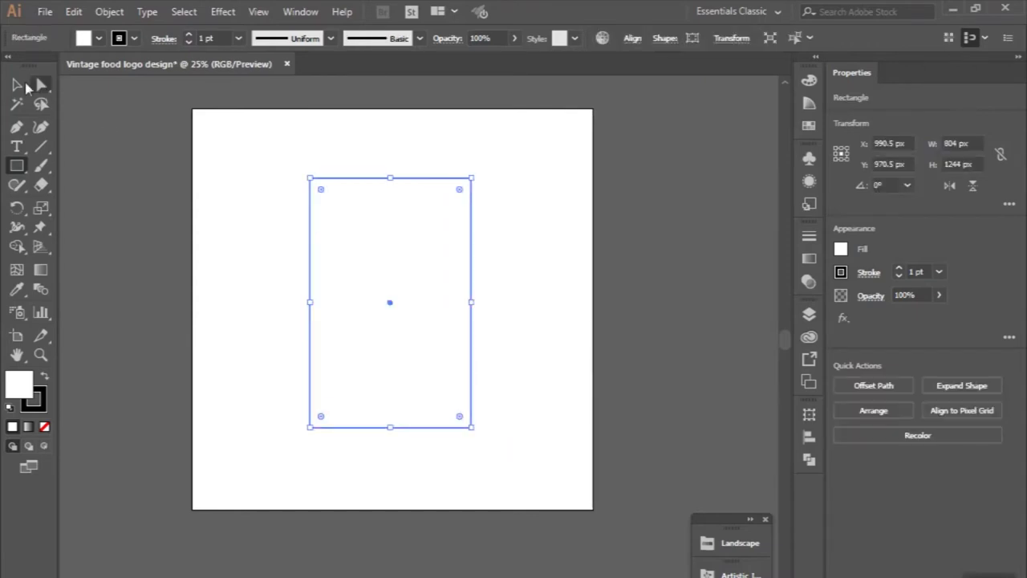
{"action": "key", "text": "v"}
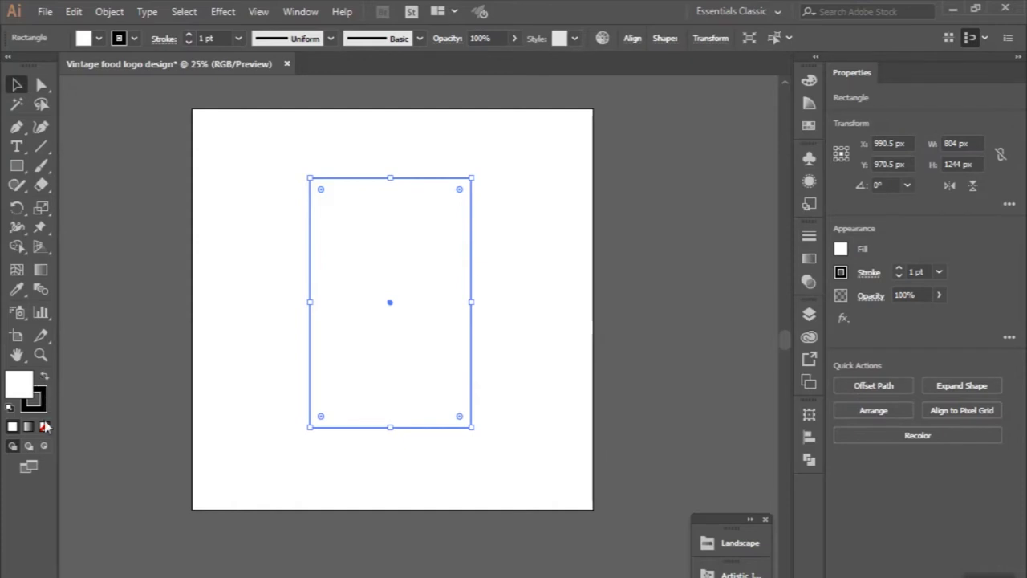
- Give the rectangle no fill, the 10 pt. Round brush and a 1.5 pt stroke
{"action": "left_click", "coordinate": [44, 426]}
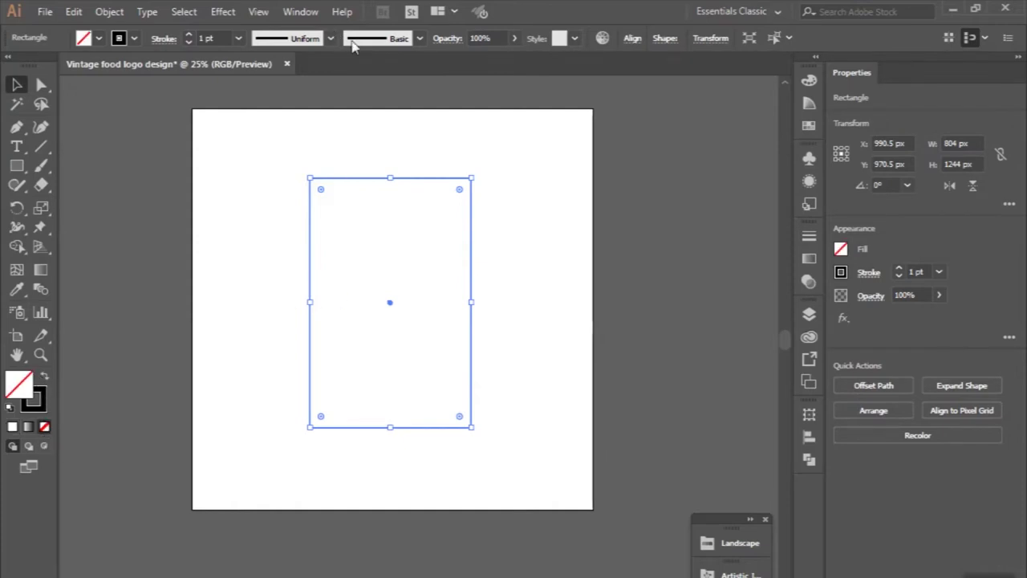
{"action": "left_click", "coordinate": [351, 41]}
{"action": "left_click", "coordinate": [302, 74]}
{"action": "left_click", "coordinate": [208, 38]}
{"action": "type", "text": ".5"}
{"action": "key", "text": "Return"}
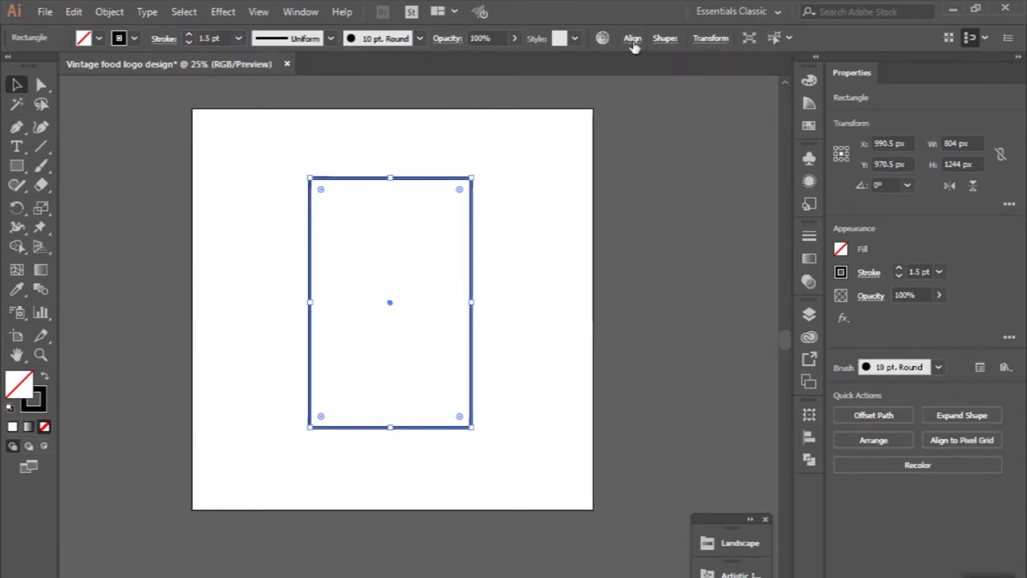
- Centre the rectangle horizontally and vertically on the artboard
{"action": "left_click", "coordinate": [632, 38]}
{"action": "left_click", "coordinate": [597, 81]}
{"action": "left_click", "coordinate": [499, 82]}
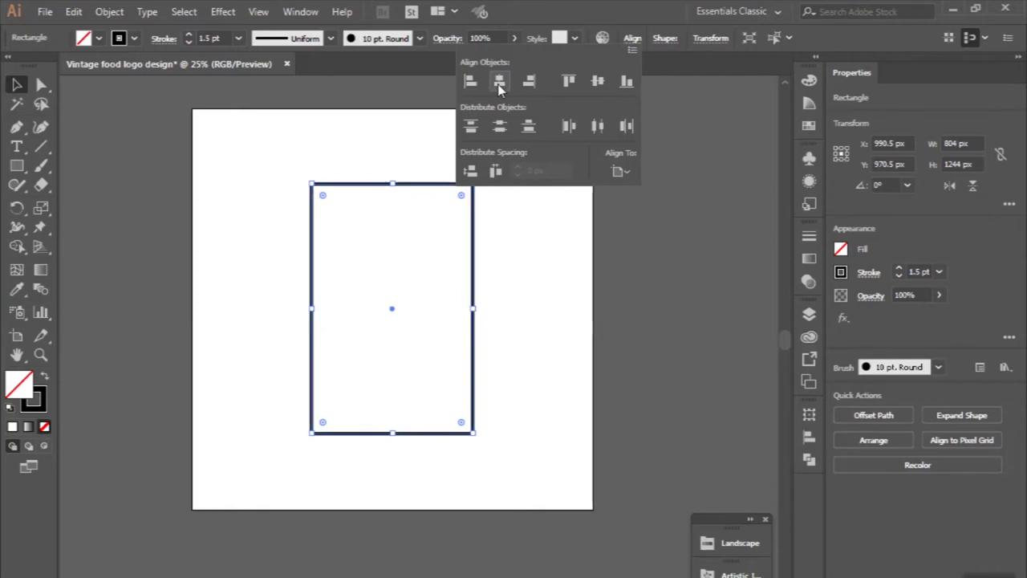
{"action": "left_click", "coordinate": [339, 120]}
{"action": "scroll", "coordinate": [340, 120], "scroll_direction": "right", "scroll_amount": 2}
{"action": "scroll", "coordinate": [339, 160], "scroll_direction": "up", "scroll_amount": 1}
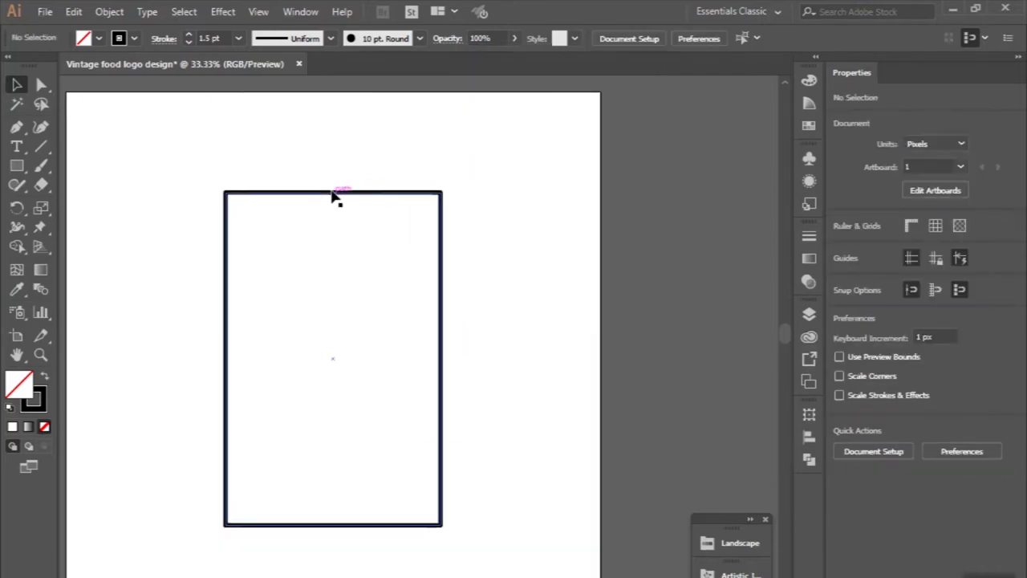
- Round the rectangle's corners fully into a pill-shaped frame
{"action": "left_click", "coordinate": [333, 195]}
{"action": "left_click_drag", "start_coordinate": [234, 206], "coordinate": [366, 364]}
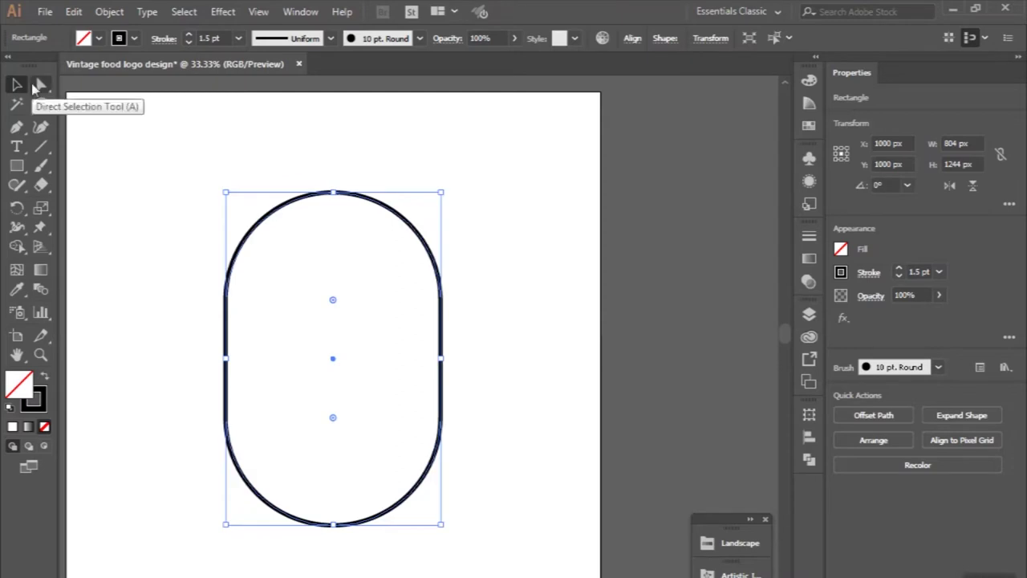
{"action": "left_click", "coordinate": [125, 129]}
{"action": "scroll", "coordinate": [125, 129], "scroll_direction": "down", "scroll_amount": 1}
{"action": "left_click_drag", "start_coordinate": [180, 167], "coordinate": [263, 240]}
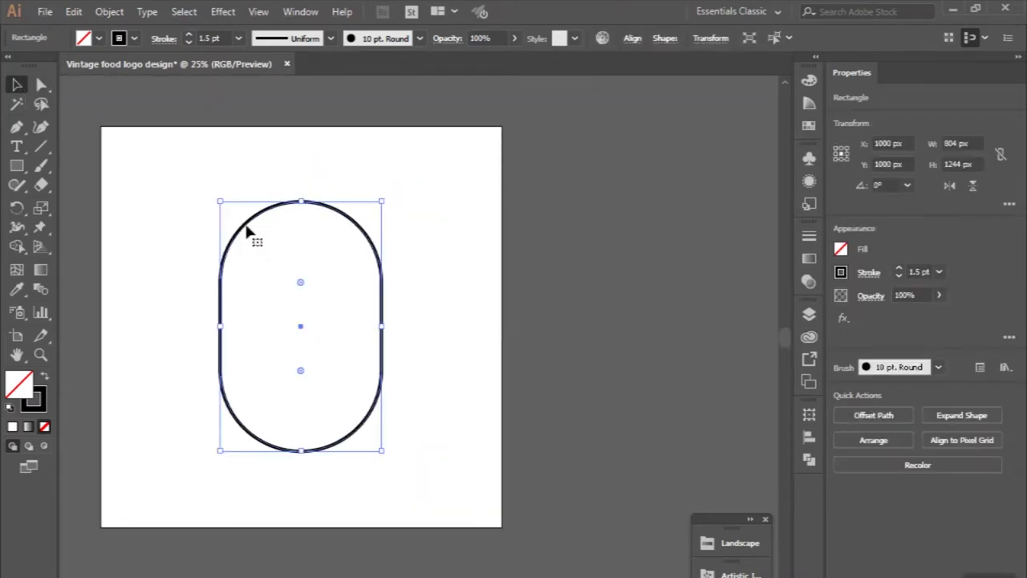
{"action": "left_click", "coordinate": [310, 402]}
{"action": "scroll", "coordinate": [310, 402], "scroll_direction": "up", "scroll_amount": 1}
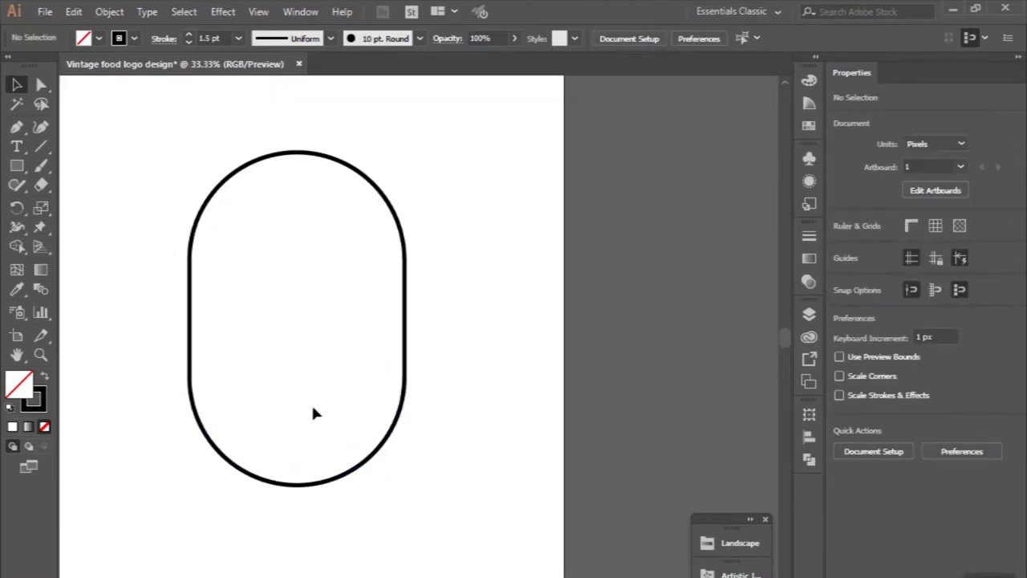
{"action": "scroll", "coordinate": [310, 402], "scroll_direction": "up", "scroll_amount": 1}
- Choose a tapered brush from the Artistic_Ink library for the Paintbrush
{"action": "key", "text": "b"}
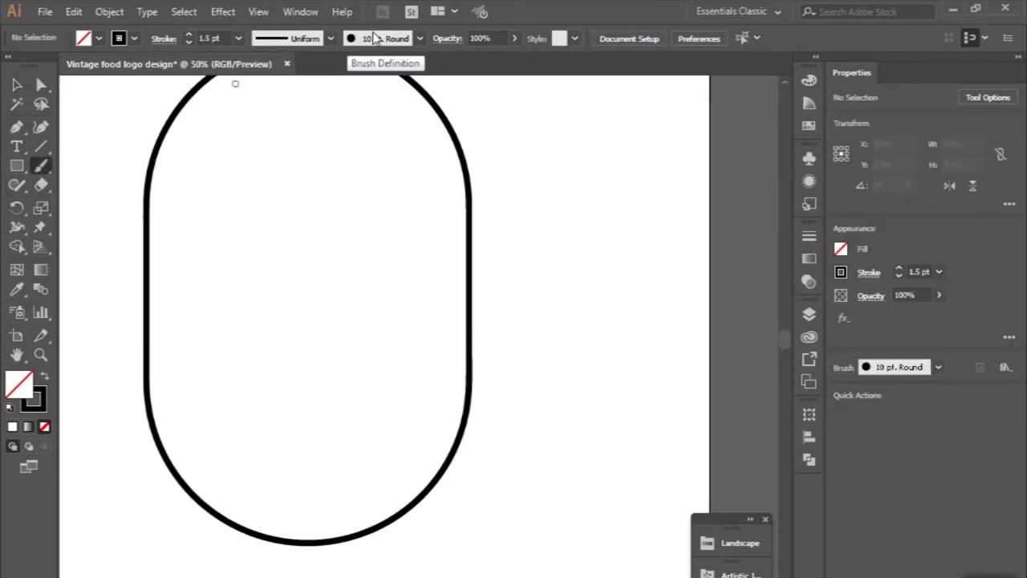
{"action": "left_click", "coordinate": [379, 40]}
{"action": "scroll", "coordinate": [338, 121], "scroll_direction": "down", "scroll_amount": 1}
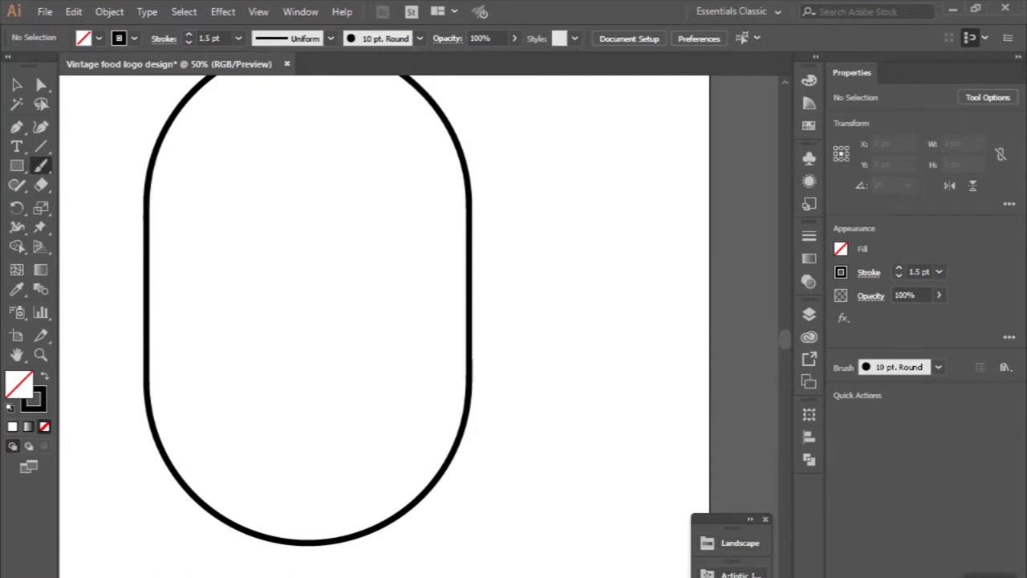
{"action": "left_click", "coordinate": [730, 574]}
{"action": "left_click", "coordinate": [581, 557]}
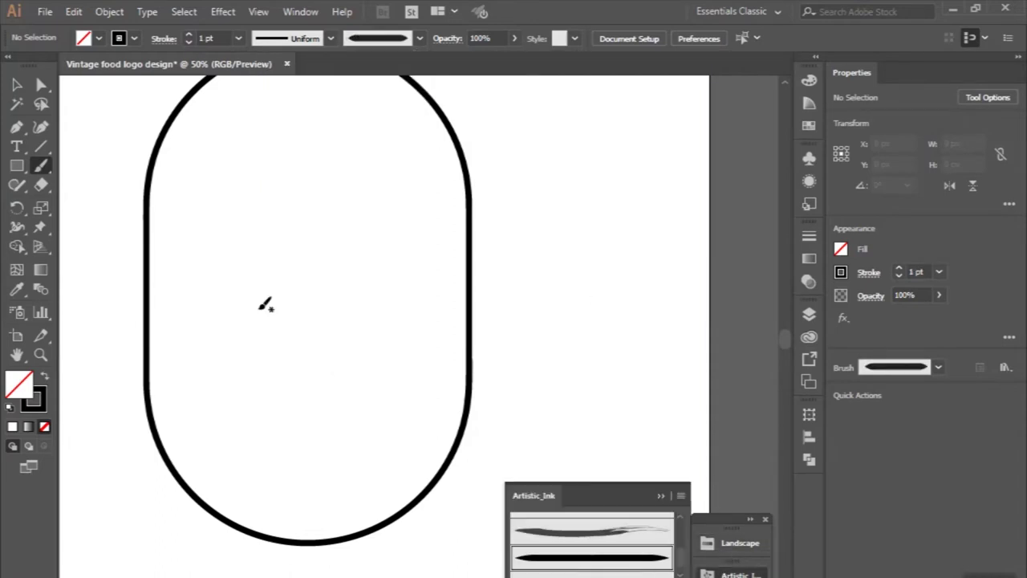
{"action": "scroll", "coordinate": [265, 303], "scroll_direction": "up", "scroll_amount": 1}
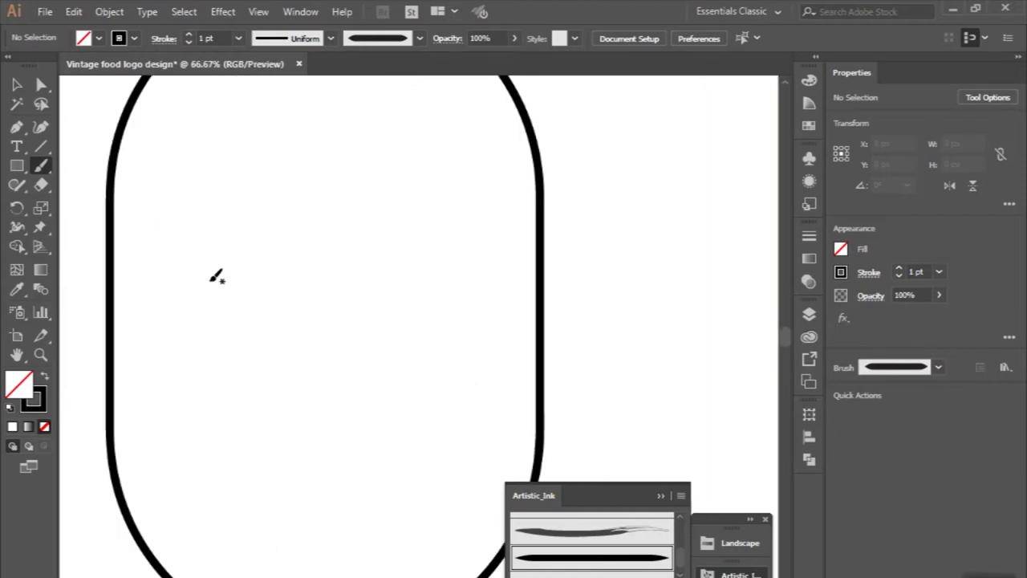
- Paint the bowl's rounded sides and bottom edge, redoing a bad first stroke
{"action": "mouse_move", "coordinate": [218, 274]}
{"action": "left_mouse_down"}
{"action": "mouse_move", "coordinate": [219, 343]}
{"action": "mouse_move", "coordinate": [277, 382]}
{"action": "left_mouse_up"}
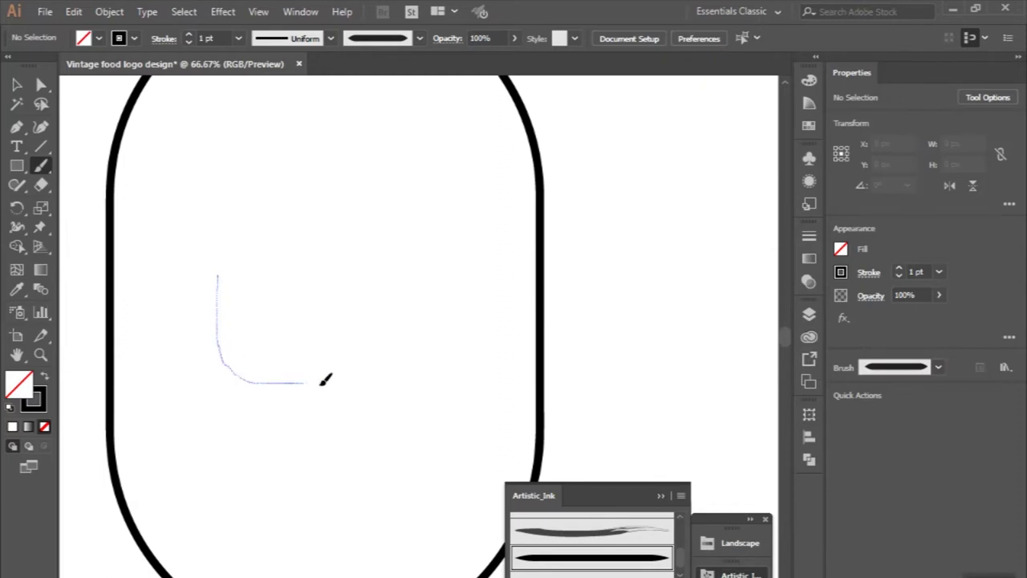
{"action": "left_click_drag", "start_coordinate": [346, 385], "coordinate": [340, 377]}
{"action": "key", "text": "ctrl+z"}
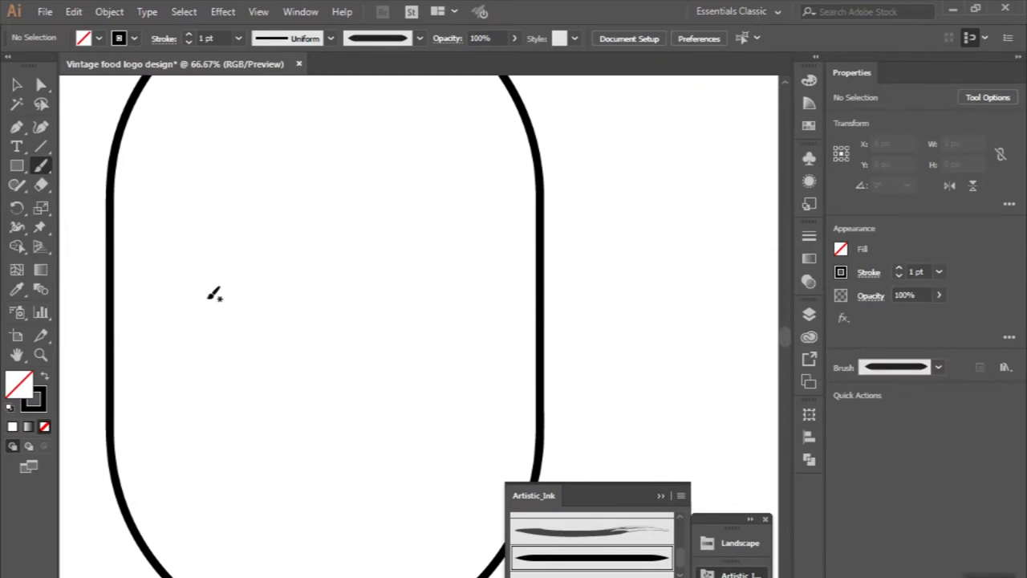
{"action": "mouse_move", "coordinate": [217, 285]}
{"action": "left_mouse_down"}
{"action": "mouse_move", "coordinate": [269, 385]}
{"action": "mouse_move", "coordinate": [370, 389]}
{"action": "left_mouse_up"}
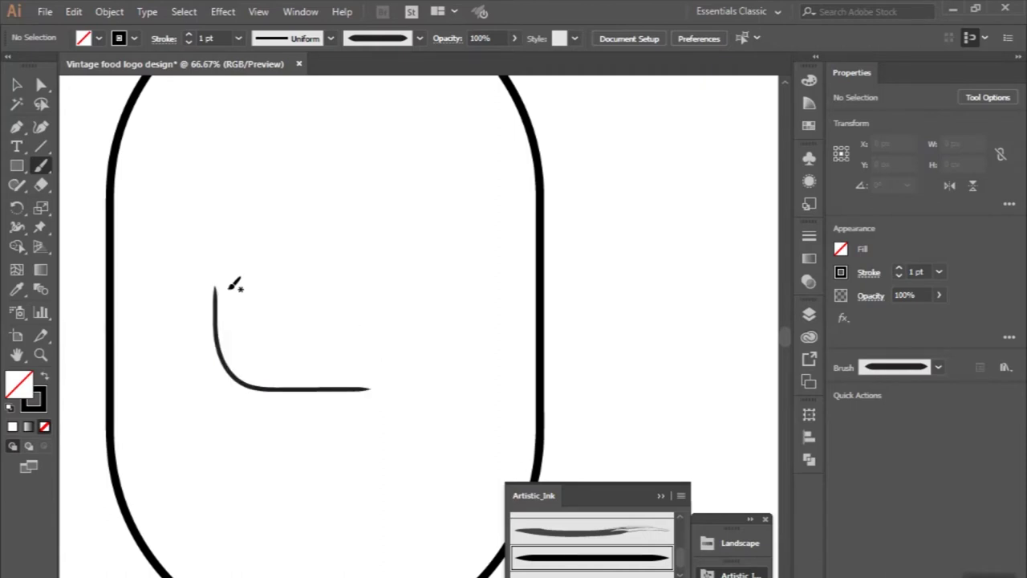
{"action": "mouse_move", "coordinate": [297, 283]}
{"action": "left_mouse_down"}
{"action": "mouse_move", "coordinate": [395, 280]}
{"action": "mouse_move", "coordinate": [388, 388]}
{"action": "left_mouse_up"}
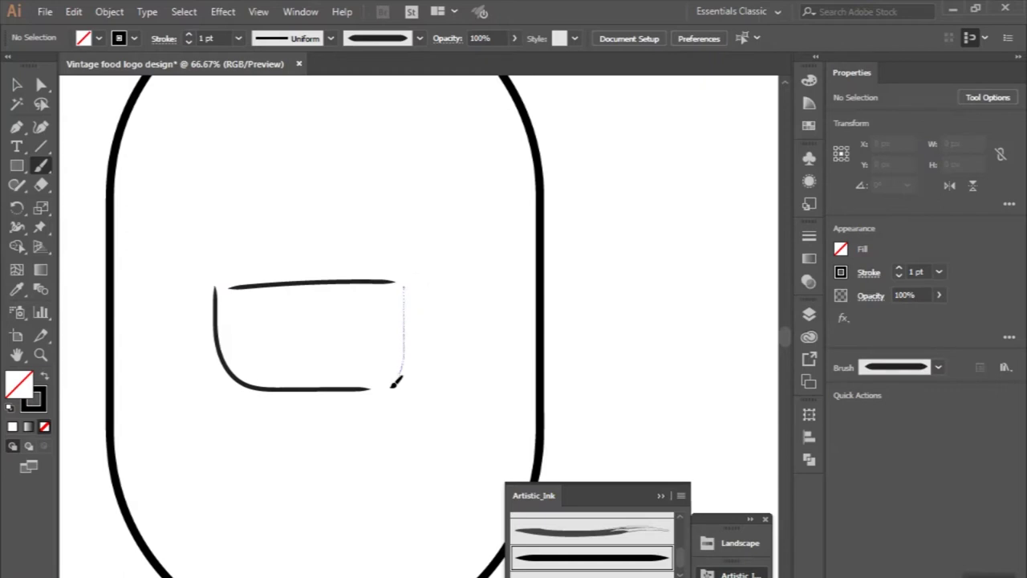
{"action": "scroll", "coordinate": [294, 420], "scroll_direction": "up", "scroll_amount": 1}
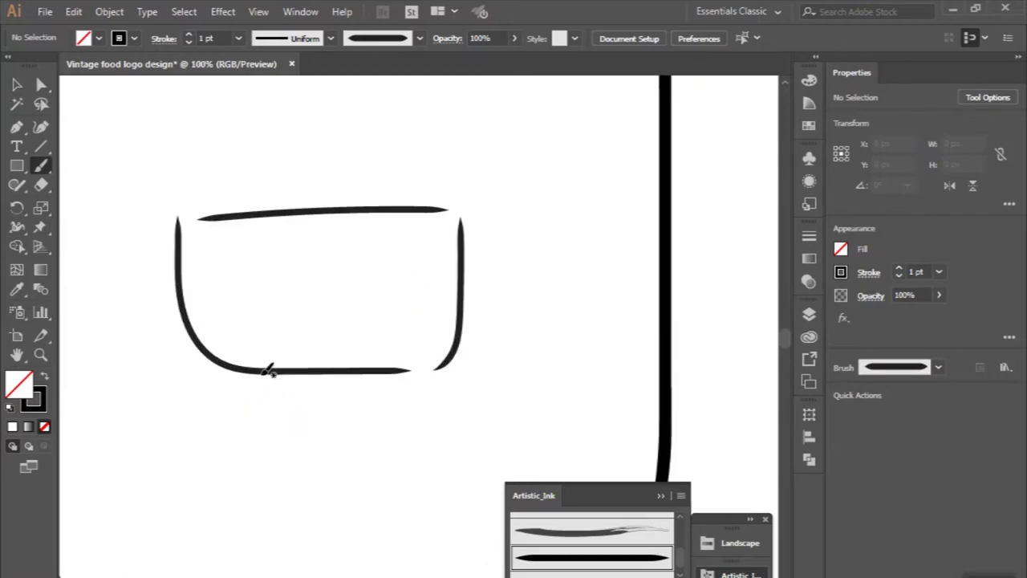
- Paint the squared foot beneath the bowl
{"action": "left_click_drag", "start_coordinate": [261, 376], "coordinate": [372, 422]}
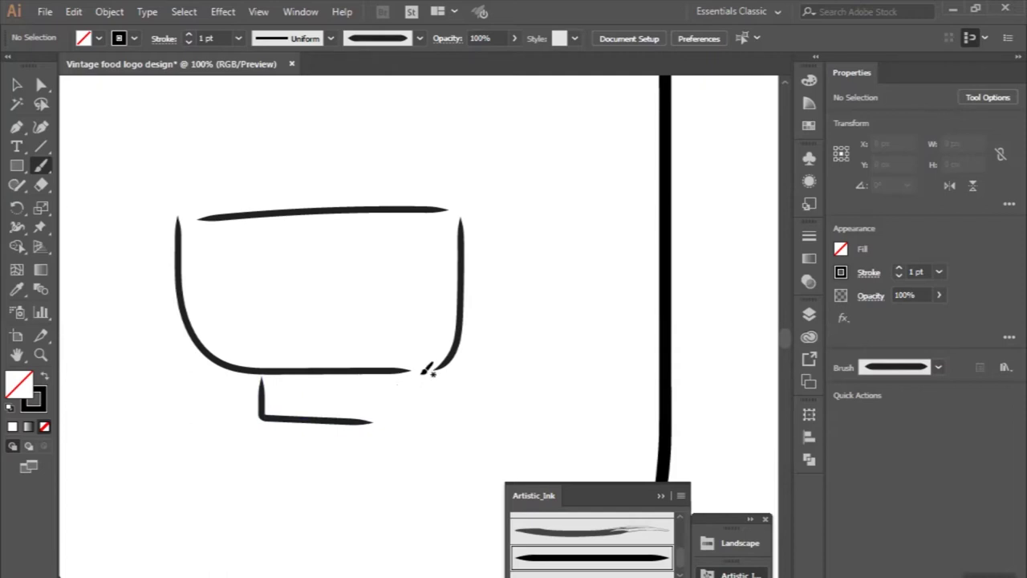
{"action": "mouse_move", "coordinate": [429, 373]}
{"action": "left_mouse_down"}
{"action": "mouse_move", "coordinate": [399, 412]}
{"action": "mouse_move", "coordinate": [353, 417]}
{"action": "left_mouse_up"}
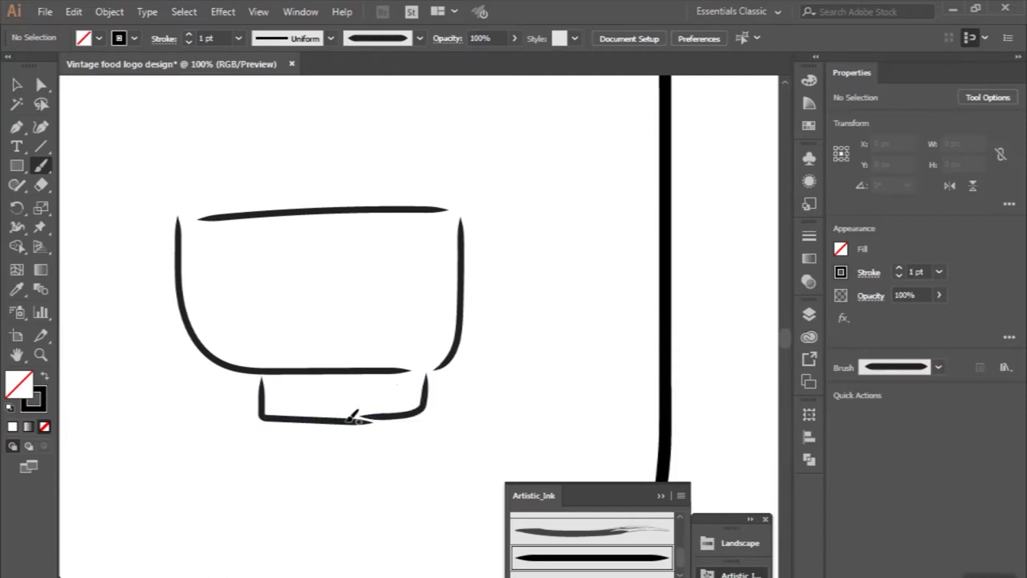
{"action": "scroll", "coordinate": [294, 444], "scroll_direction": "down", "scroll_amount": 2}
{"action": "scroll", "coordinate": [333, 399], "scroll_direction": "up", "scroll_amount": 1}
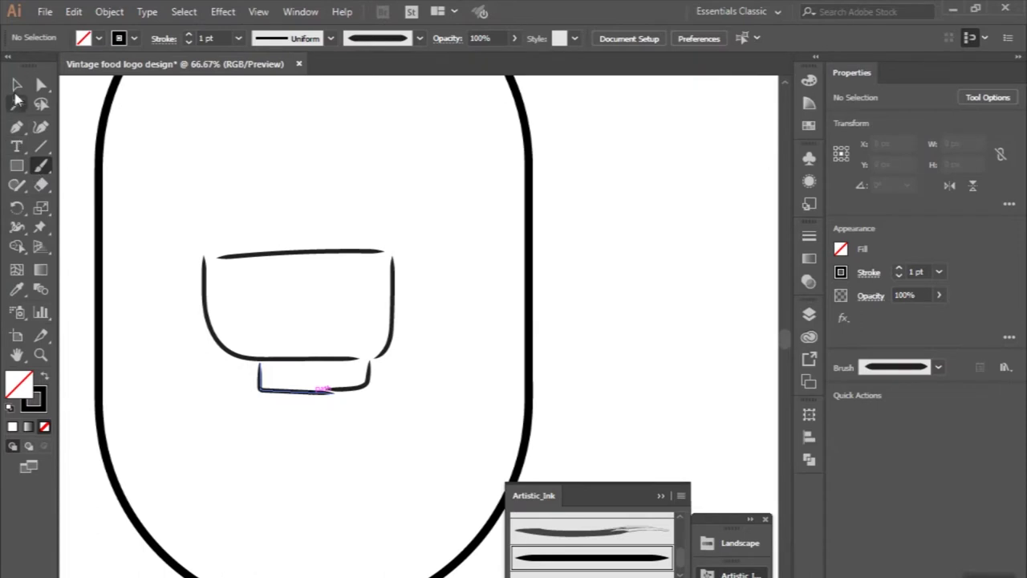
- Shift the foot left so it sits under the bowl
{"action": "left_click", "coordinate": [16, 85]}
{"action": "scroll", "coordinate": [307, 381], "scroll_direction": "up", "scroll_amount": 1}
{"action": "mouse_move", "coordinate": [329, 414]}
{"action": "left_mouse_down"}
{"action": "mouse_move", "coordinate": [360, 401]}
{"action": "mouse_move", "coordinate": [340, 402]}
{"action": "left_mouse_up"}
{"action": "left_click", "coordinate": [364, 426]}
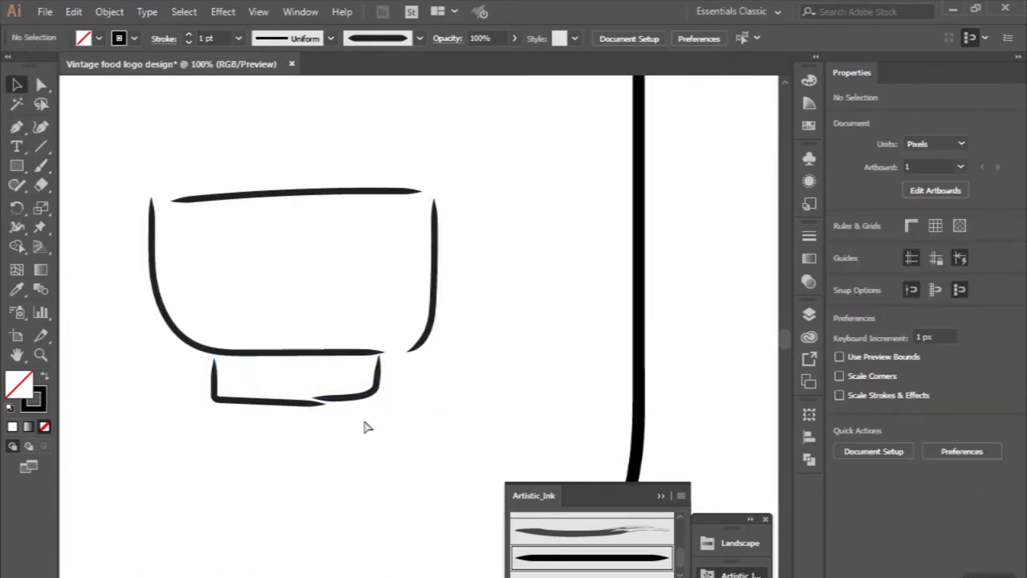
{"action": "scroll", "coordinate": [364, 426], "scroll_direction": "right", "scroll_amount": 1}
{"action": "left_click", "coordinate": [41, 165]}
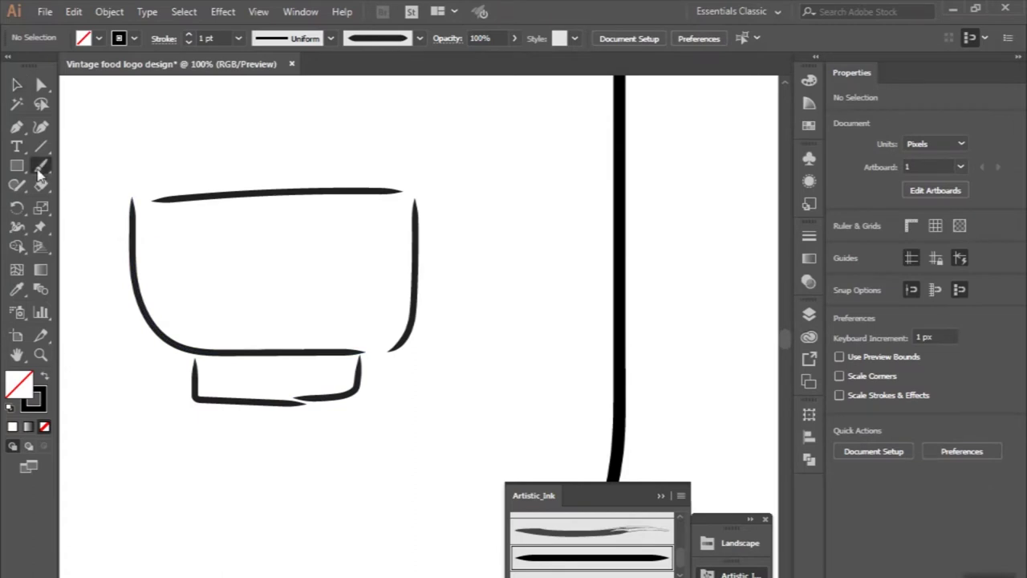
{"action": "scroll", "coordinate": [248, 277], "scroll_direction": "left", "scroll_amount": 1}
{"action": "scroll", "coordinate": [332, 284], "scroll_direction": "left", "scroll_amount": 1}
{"action": "scroll", "coordinate": [332, 284], "scroll_direction": "up", "scroll_amount": 1}
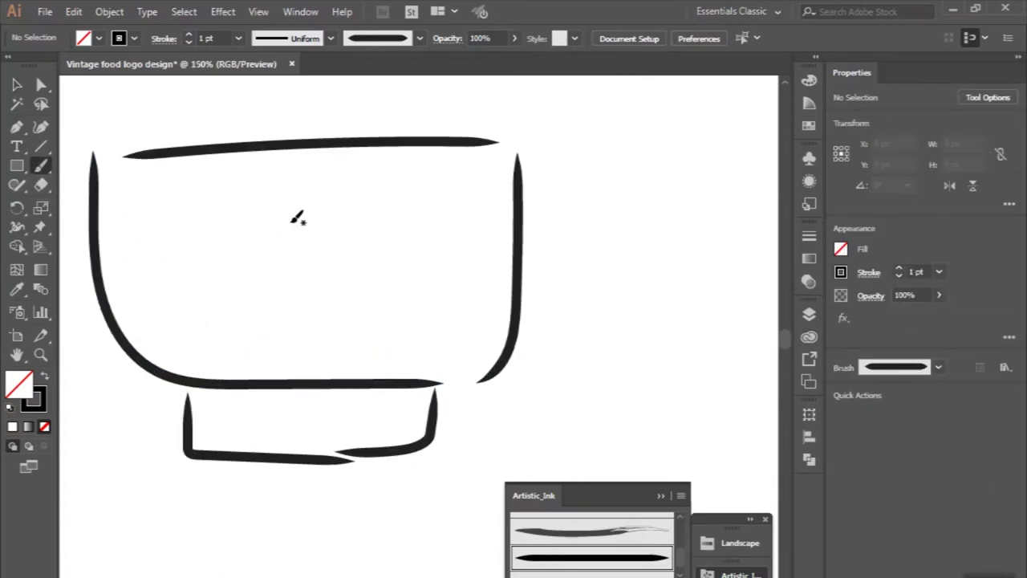
- Paint the curled figure's outline, hooked tip and head with pointed ear inside the bowl
{"action": "left_click_drag", "start_coordinate": [307, 213], "coordinate": [330, 227]}
{"action": "left_click_drag", "start_coordinate": [346, 255], "coordinate": [349, 296]}
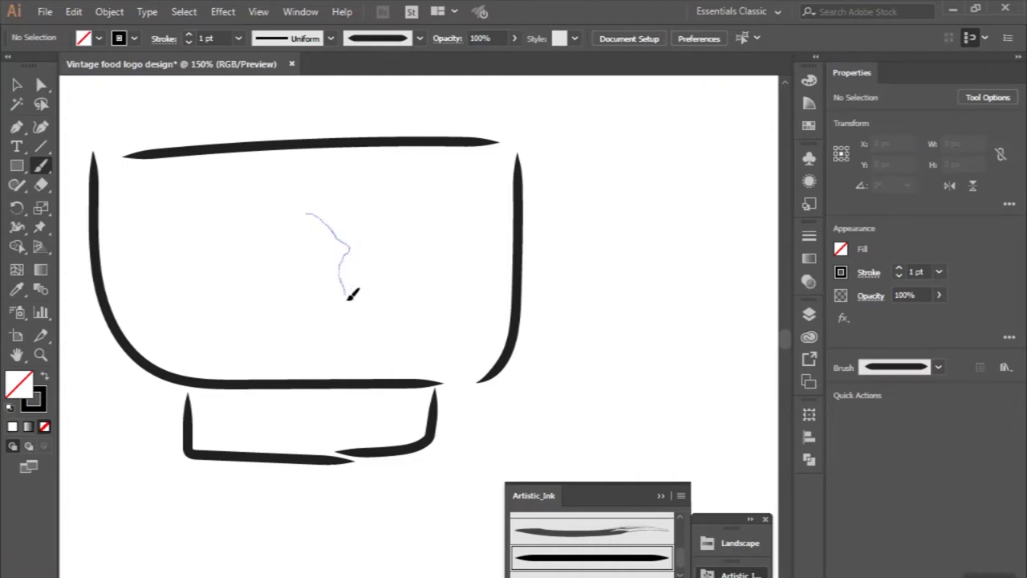
{"action": "left_click_drag", "start_coordinate": [279, 337], "coordinate": [280, 338]}
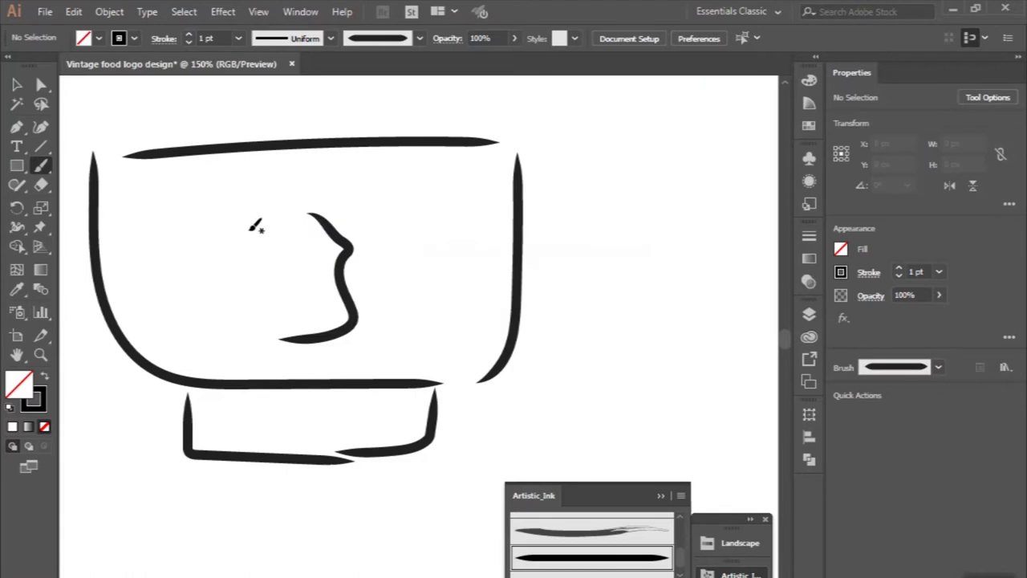
{"action": "left_click_drag", "start_coordinate": [281, 341], "coordinate": [291, 373]}
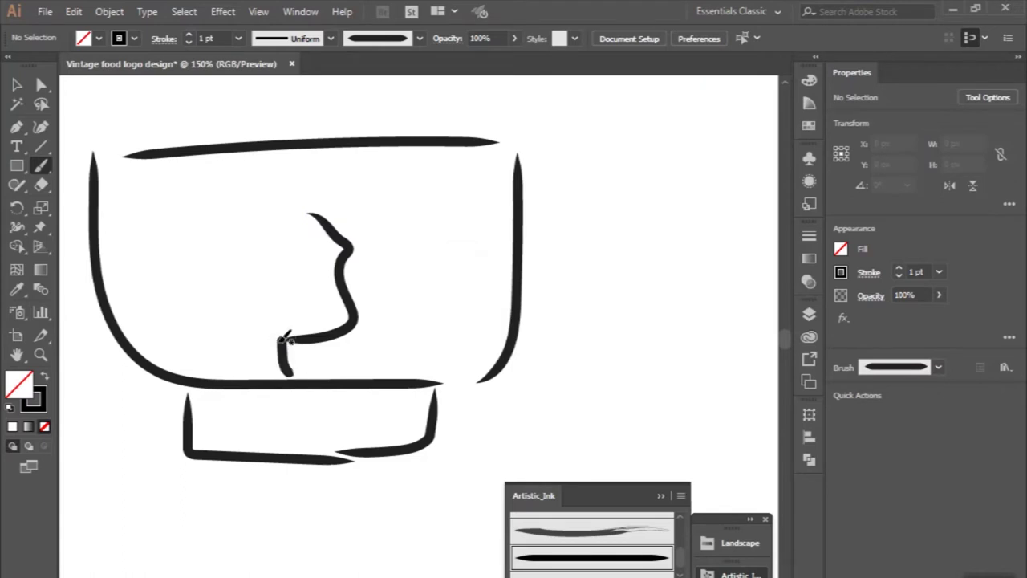
{"action": "mouse_move", "coordinate": [282, 338]}
{"action": "left_mouse_down"}
{"action": "mouse_move", "coordinate": [206, 261]}
{"action": "mouse_move", "coordinate": [177, 299]}
{"action": "left_mouse_up"}
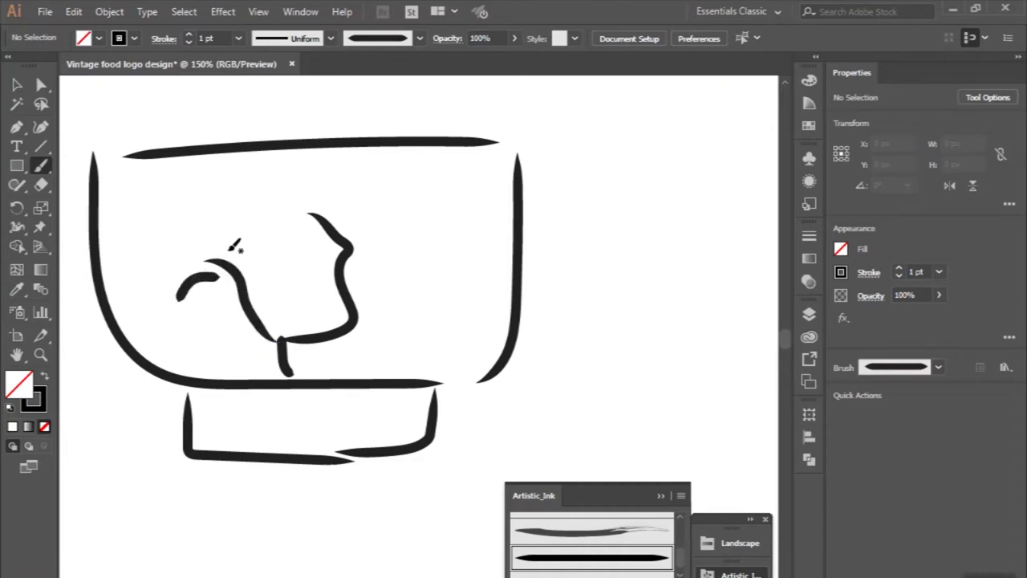
{"action": "left_click_drag", "start_coordinate": [234, 243], "coordinate": [156, 246]}
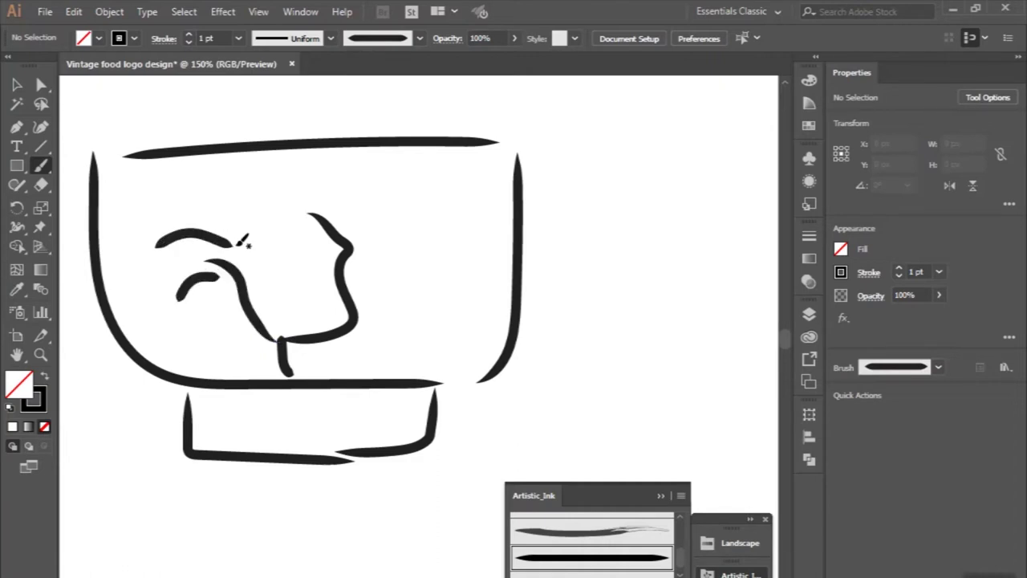
{"action": "mouse_move", "coordinate": [236, 245]}
{"action": "left_mouse_down"}
{"action": "mouse_move", "coordinate": [287, 238]}
{"action": "mouse_move", "coordinate": [319, 215]}
{"action": "left_mouse_up"}
- Select all of the figure's brush strokes
{"action": "key", "text": "ctrl+minus"}
{"action": "key", "text": "ctrl+minus"}
{"action": "key", "text": "ctrl+plus"}
{"action": "key", "text": "ctrl+plus"}
{"action": "key", "text": "ctrl+plus"}
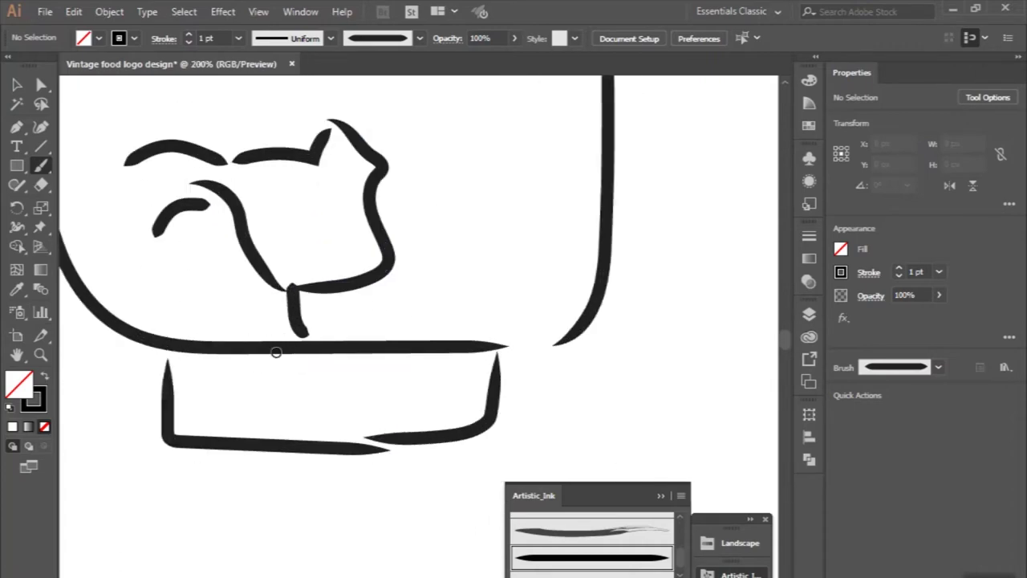
{"action": "key", "text": "ctrl+minus"}
{"action": "key", "text": "v"}
{"action": "left_click_drag", "start_coordinate": [222, 143], "coordinate": [362, 319]}
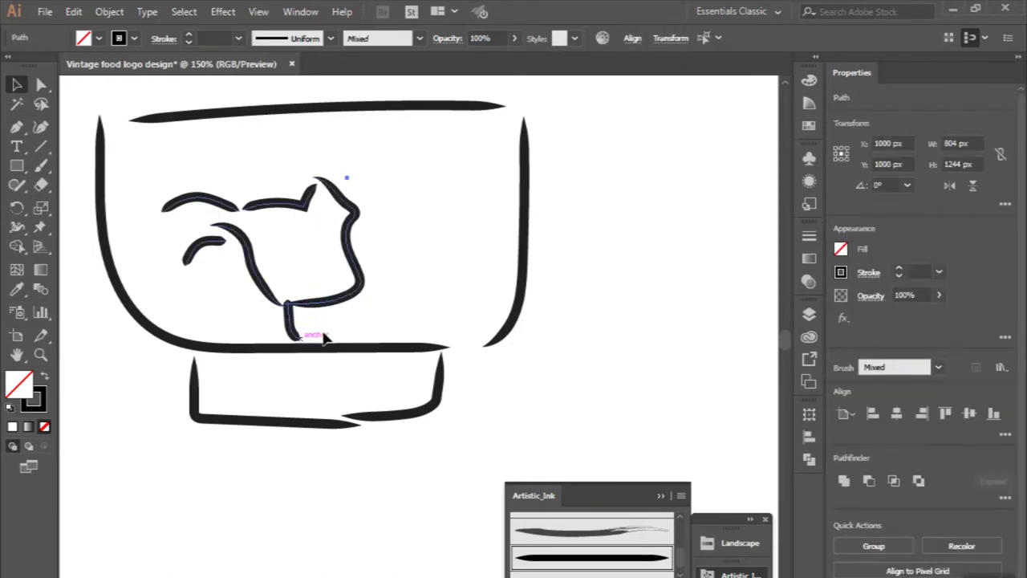
{"action": "key", "text": "ctrl+minus"}
{"action": "key", "text": "ctrl+minus"}
{"action": "left_click", "coordinate": [339, 282]}
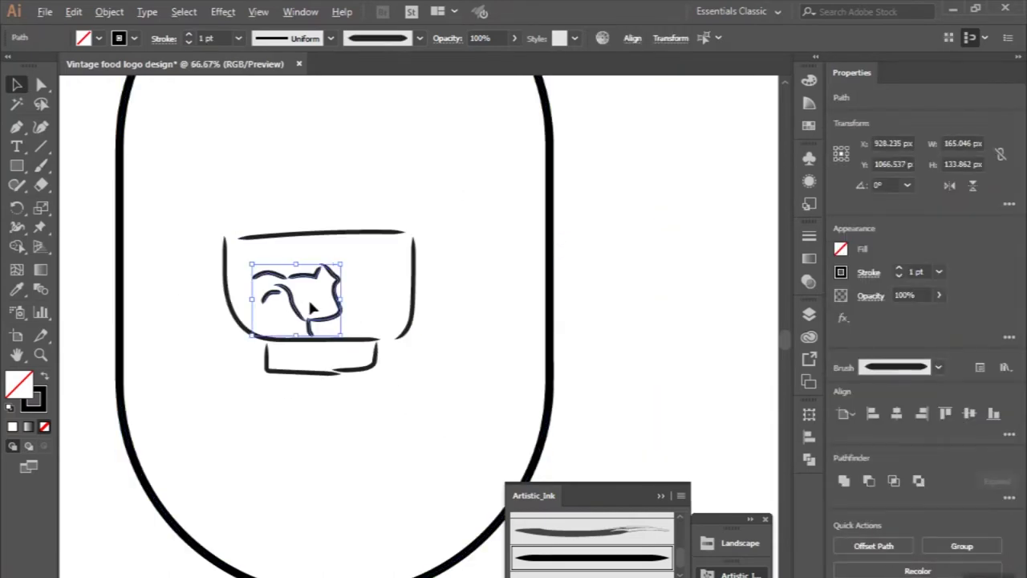
- Shrink the figure slightly and move it a little to the right
{"action": "key", "text": "ctrl+plus"}
{"action": "key", "text": "ctrl+plus"}
{"action": "key", "text": "ctrl+plus"}
{"action": "left_click_drag", "start_coordinate": [267, 401], "coordinate": [268, 360]}
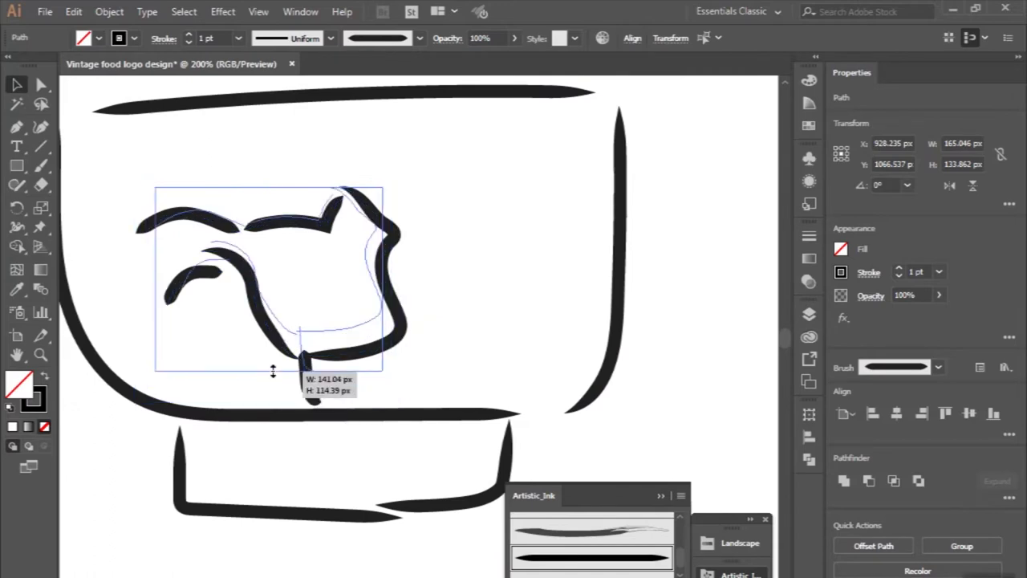
{"action": "left_click_drag", "start_coordinate": [257, 277], "coordinate": [282, 275]}
{"action": "left_click", "coordinate": [122, 218]}
- Paint a horizontal crossbar across the figure's face ending in a short vertical hook
{"action": "key", "text": "b"}
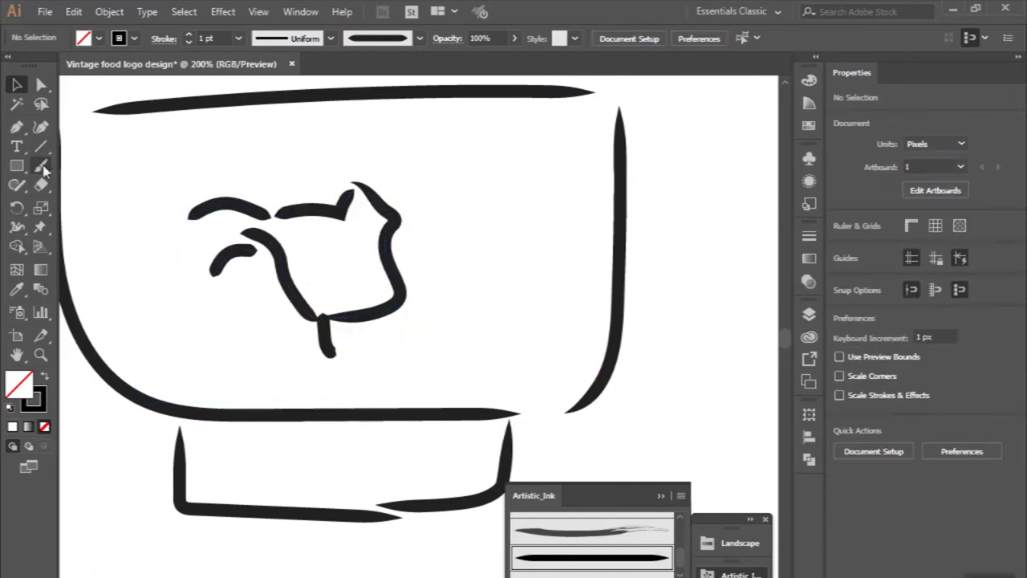
{"action": "scroll", "coordinate": [318, 270], "scroll_direction": "up", "scroll_amount": 2}
{"action": "left_click_drag", "start_coordinate": [253, 271], "coordinate": [369, 262]}
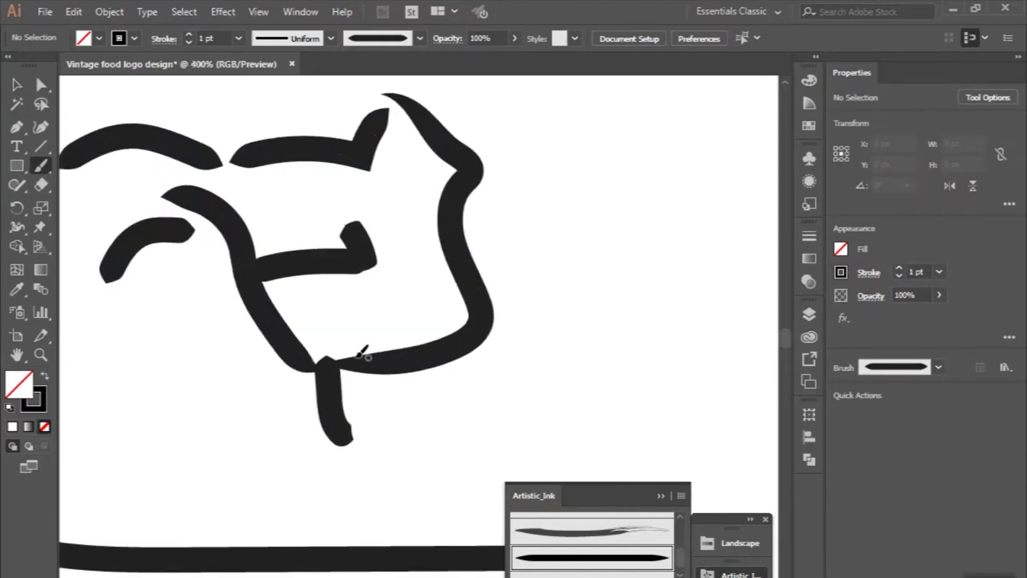
{"action": "left_click_drag", "start_coordinate": [359, 201], "coordinate": [378, 295]}
{"action": "scroll", "coordinate": [376, 294], "scroll_direction": "down", "scroll_amount": 4}
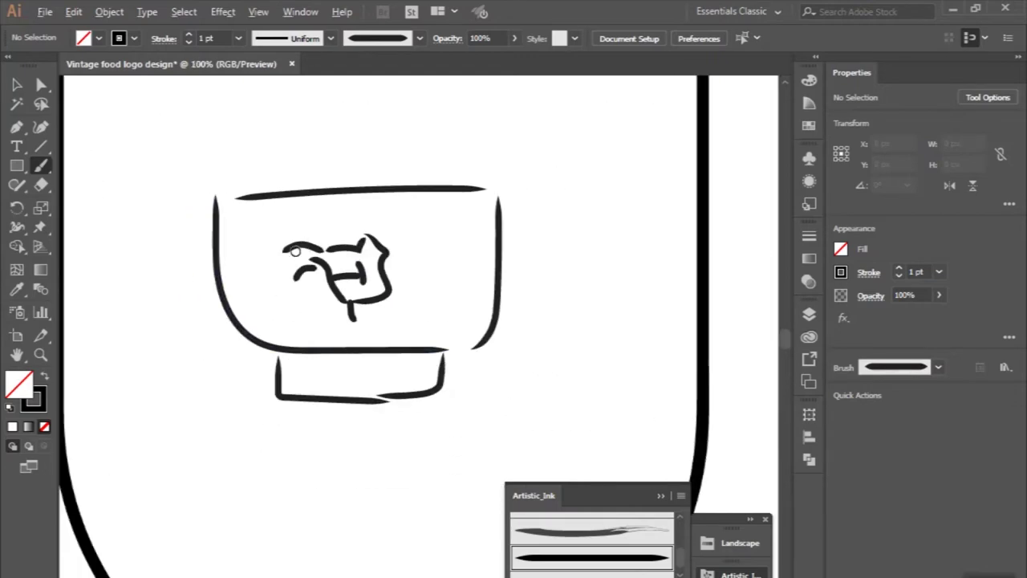
{"action": "scroll", "coordinate": [277, 310], "scroll_direction": "up", "scroll_amount": 2}
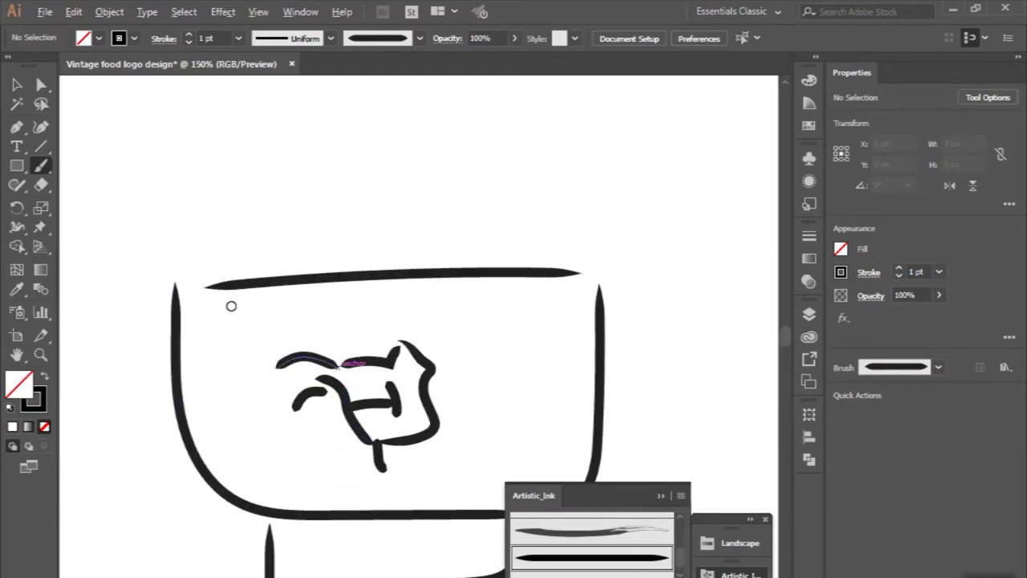
{"action": "scroll", "coordinate": [232, 296], "scroll_direction": "up", "scroll_amount": 1}
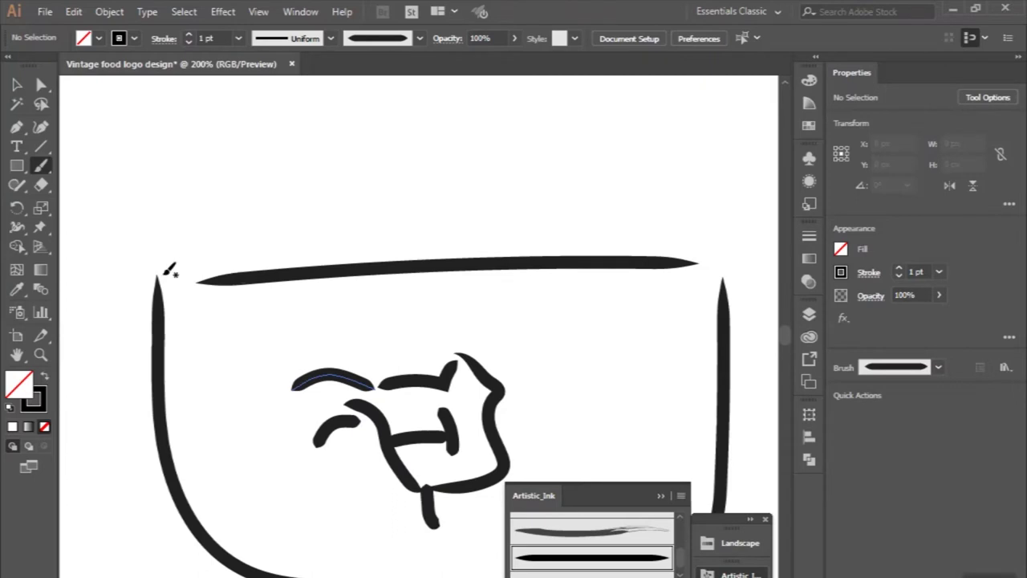
- Paint bumpy cloud-like noodle strokes heaped above the bowl rim
{"action": "left_click_drag", "start_coordinate": [169, 277], "coordinate": [246, 259]}
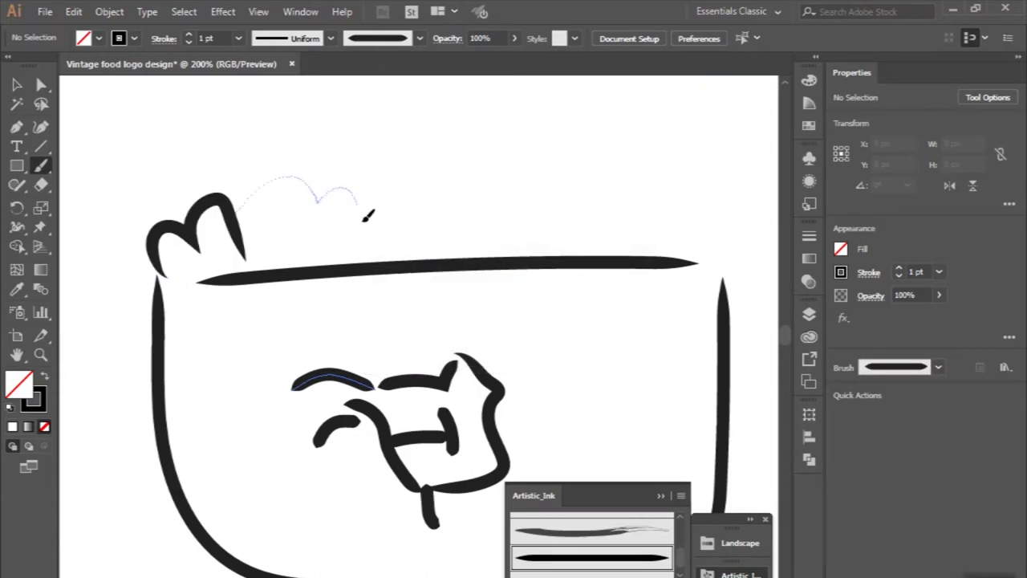
{"action": "left_click_drag", "start_coordinate": [319, 190], "coordinate": [365, 252]}
{"action": "left_click_drag", "start_coordinate": [158, 230], "coordinate": [291, 138]}
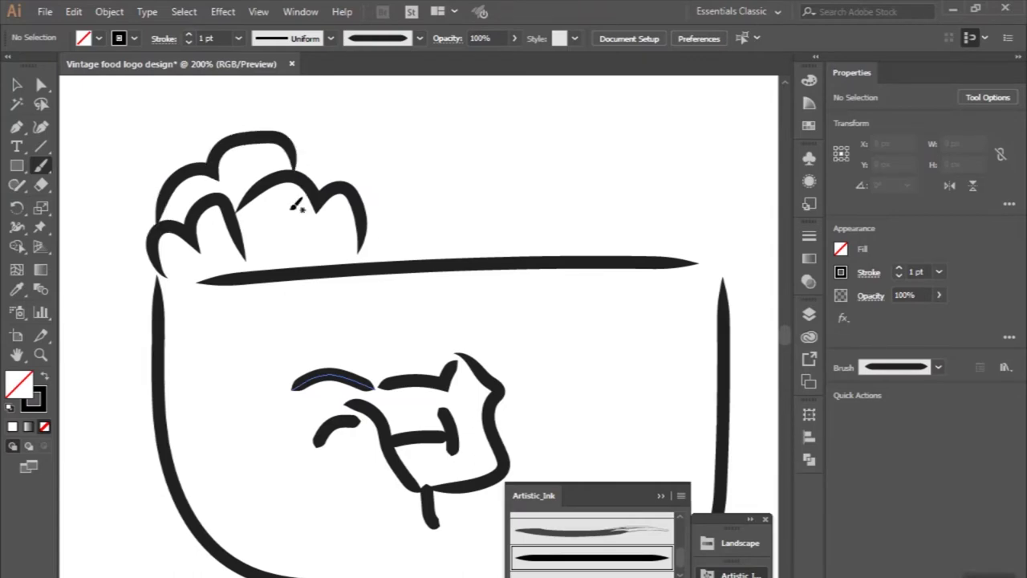
{"action": "scroll", "coordinate": [290, 209], "scroll_direction": "down", "scroll_amount": 2}
{"action": "scroll", "coordinate": [290, 210], "scroll_direction": "up", "scroll_amount": 1}
{"action": "scroll", "coordinate": [290, 209], "scroll_direction": "up", "scroll_amount": 1}
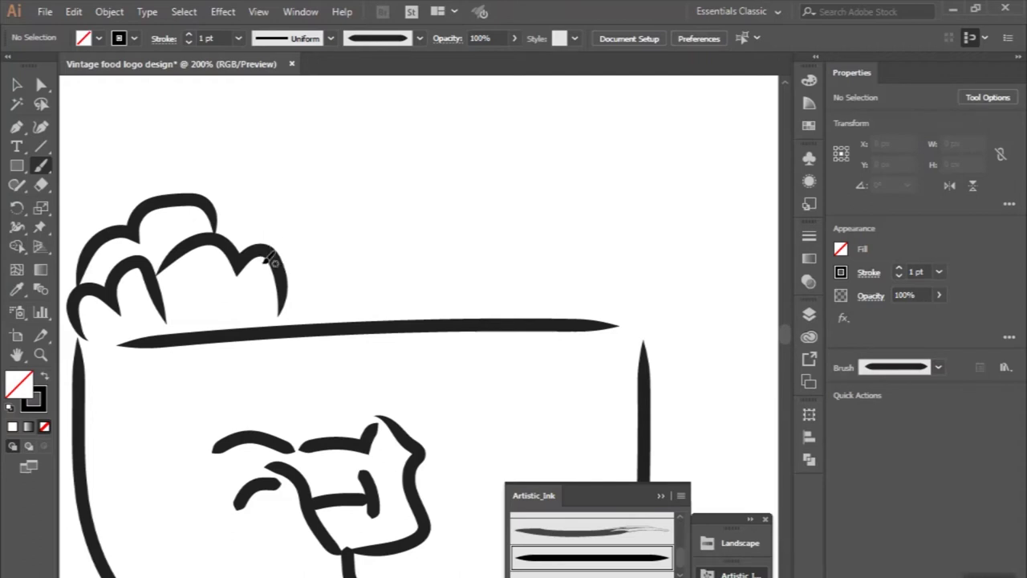
{"action": "scroll", "coordinate": [241, 287], "scroll_direction": "down", "scroll_amount": 1}
{"action": "scroll", "coordinate": [158, 329], "scroll_direction": "left", "scroll_amount": 3}
- Add curves at the heap's left edge and a hooked strand hanging from the rim
{"action": "left_click_drag", "start_coordinate": [114, 288], "coordinate": [107, 372]}
{"action": "left_click_drag", "start_coordinate": [173, 315], "coordinate": [161, 377]}
{"action": "key", "text": "ctrl+minus"}
{"action": "scroll", "coordinate": [187, 413], "scroll_direction": "down", "scroll_amount": 1}
{"action": "scroll", "coordinate": [201, 361], "scroll_direction": "right", "scroll_amount": 2}
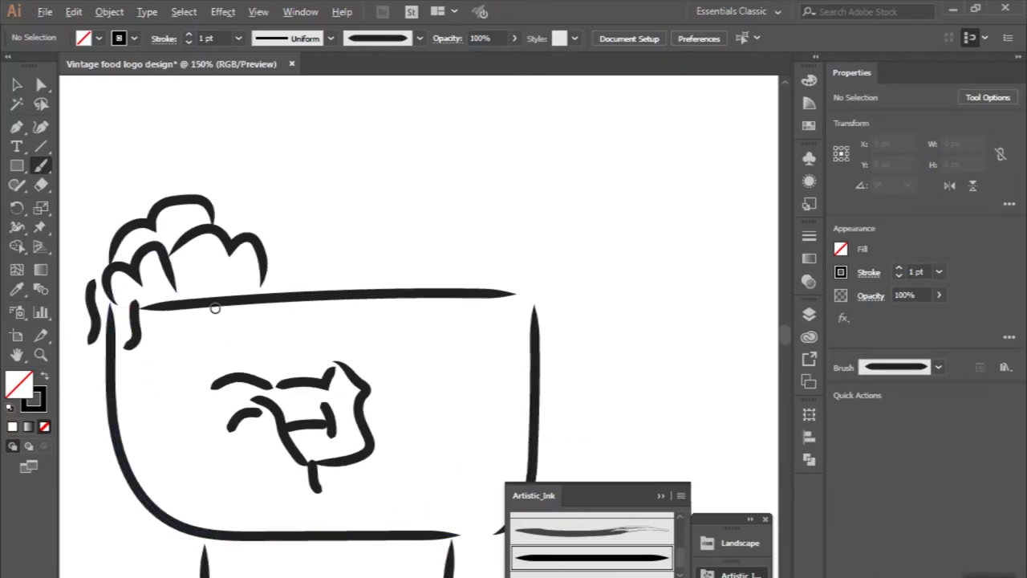
{"action": "scroll", "coordinate": [215, 308], "scroll_direction": "up", "scroll_amount": 1}
{"action": "left_click_drag", "start_coordinate": [186, 299], "coordinate": [147, 432]}
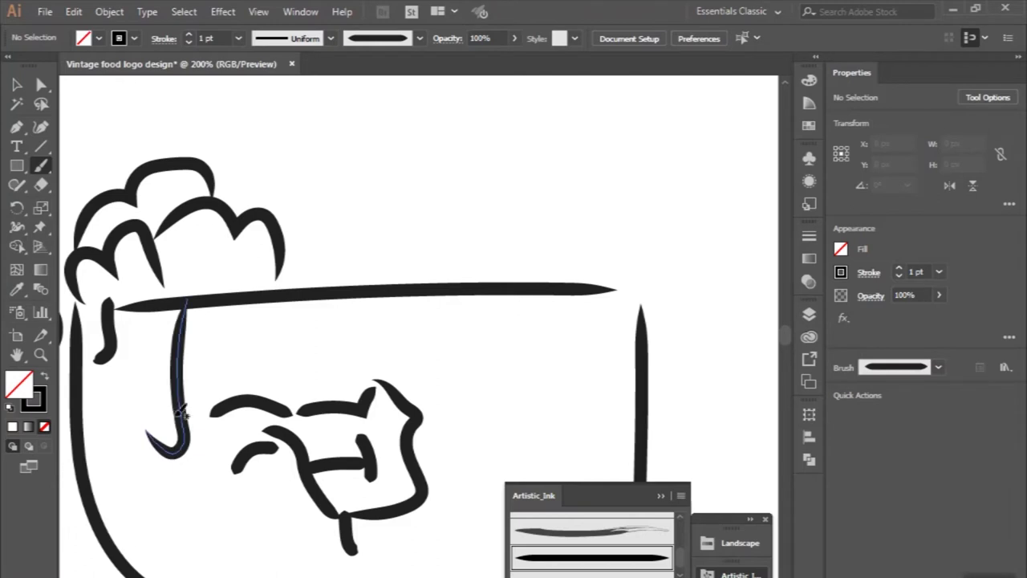
{"action": "scroll", "coordinate": [185, 289], "scroll_direction": "down", "scroll_amount": 1}
{"action": "scroll", "coordinate": [202, 305], "scroll_direction": "up", "scroll_amount": 1}
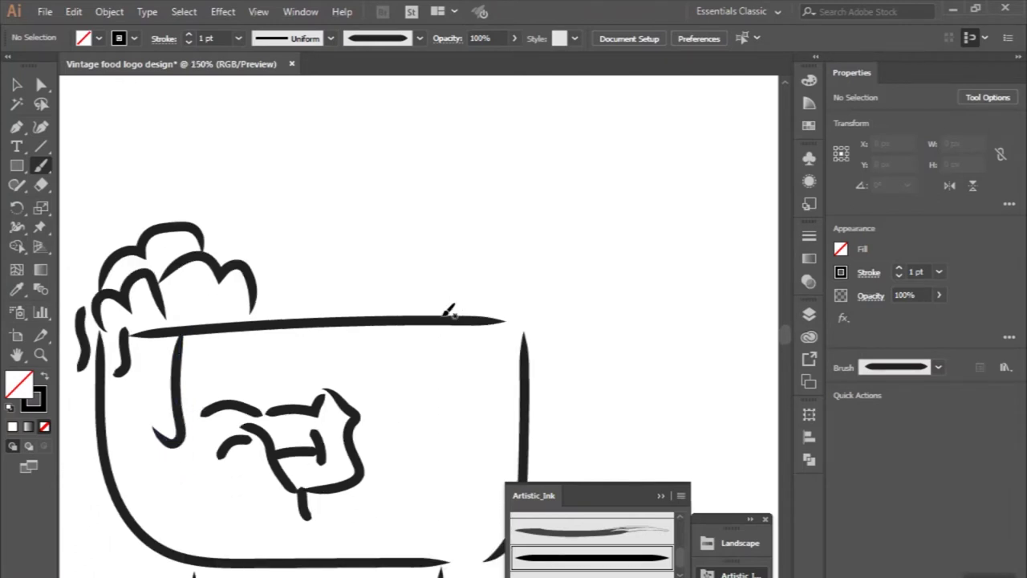
- Add two hooked strands on the right side, discarding an upper-right bump
{"action": "left_click_drag", "start_coordinate": [408, 329], "coordinate": [446, 379]}
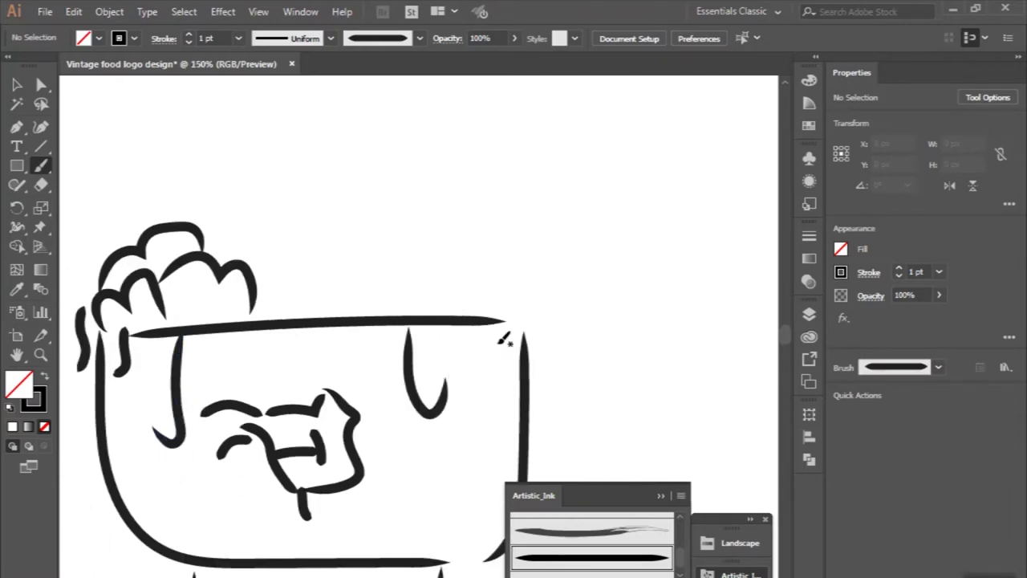
{"action": "left_click_drag", "start_coordinate": [465, 327], "coordinate": [485, 376]}
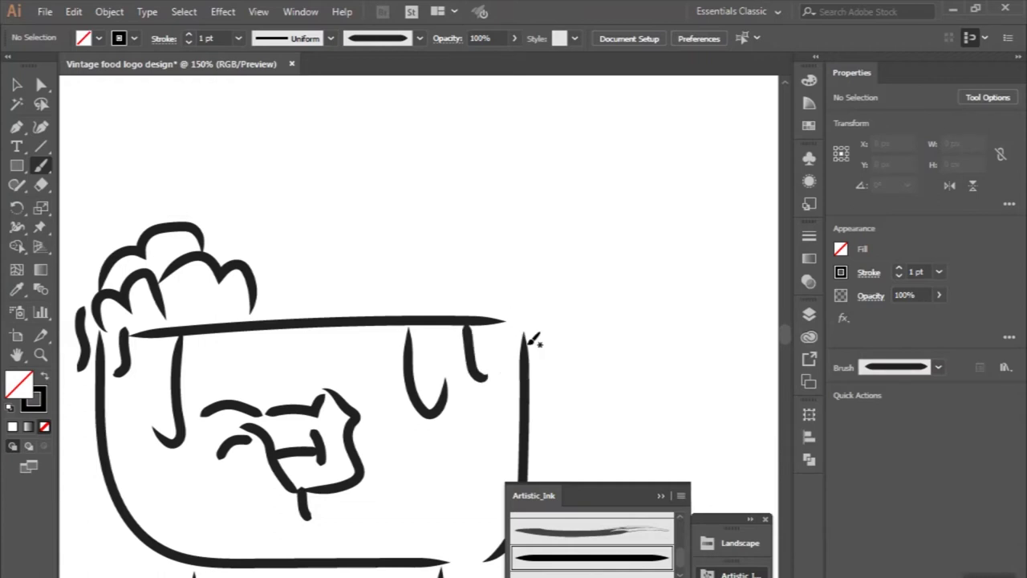
{"action": "left_click_drag", "start_coordinate": [472, 263], "coordinate": [456, 299]}
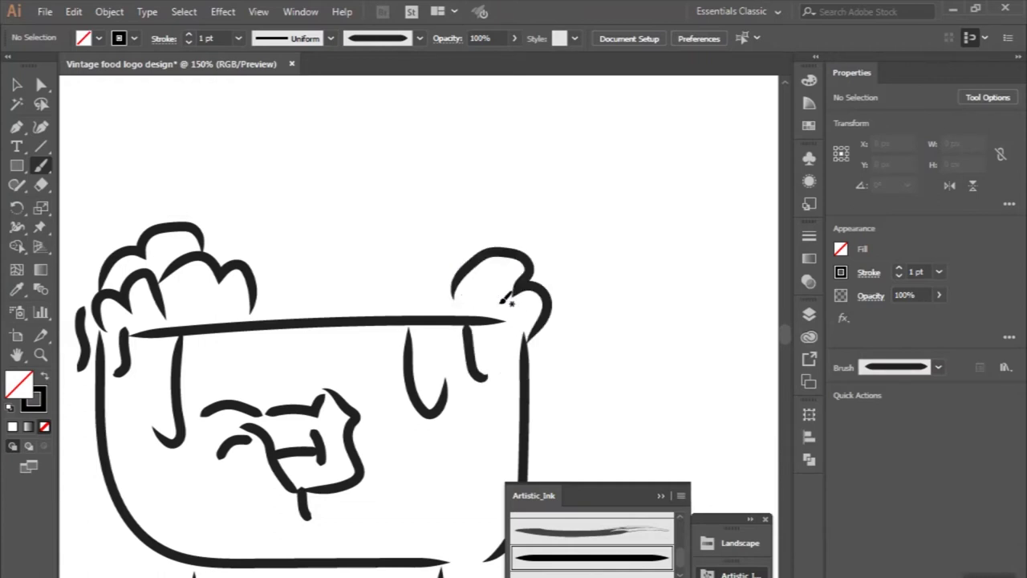
{"action": "scroll", "coordinate": [505, 299], "scroll_direction": "up", "scroll_amount": 1}
{"action": "key", "text": "ctrl+z"}
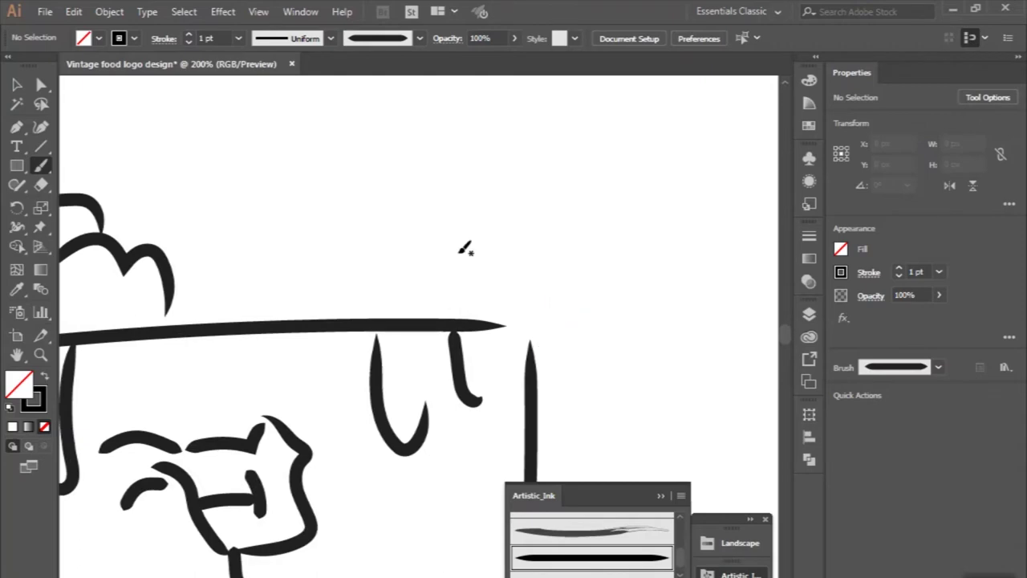
{"action": "scroll", "coordinate": [443, 279], "scroll_direction": "down", "scroll_amount": 1}
{"action": "scroll", "coordinate": [286, 328], "scroll_direction": "left", "scroll_amount": 1}
{"action": "scroll", "coordinate": [286, 328], "scroll_direction": "up", "scroll_amount": 1}
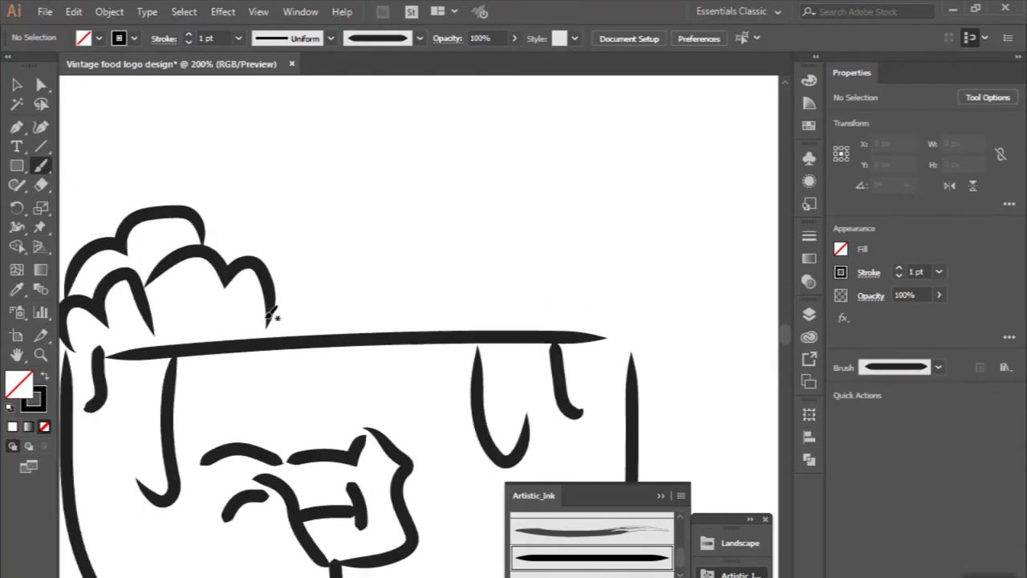
- Paint noodle arcs down to the rim, undoing the failed attempts
{"action": "left_click_drag", "start_coordinate": [389, 331], "coordinate": [386, 332]}
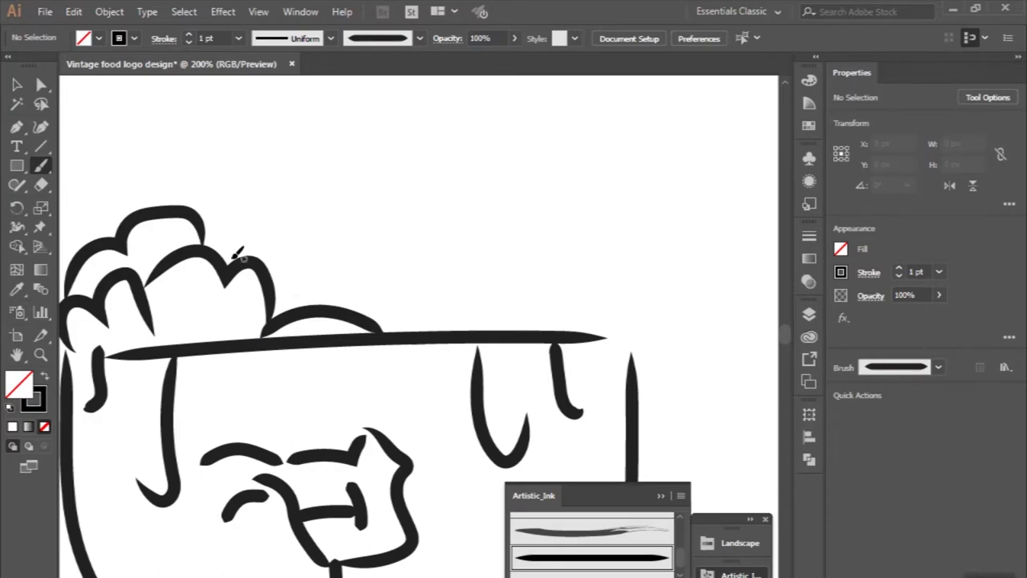
{"action": "left_click_drag", "start_coordinate": [401, 304], "coordinate": [402, 336]}
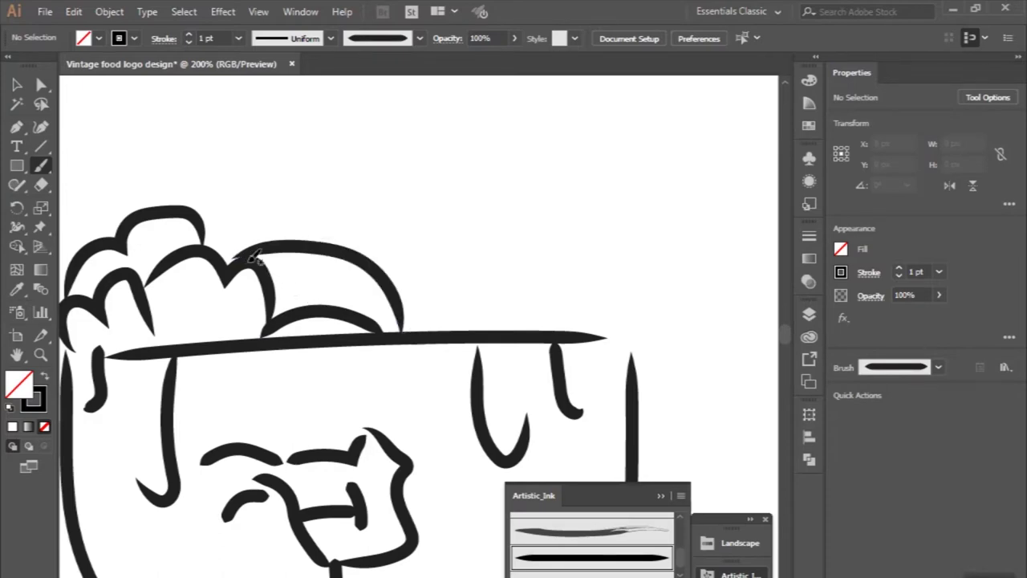
{"action": "key", "text": "ctrl+z"}
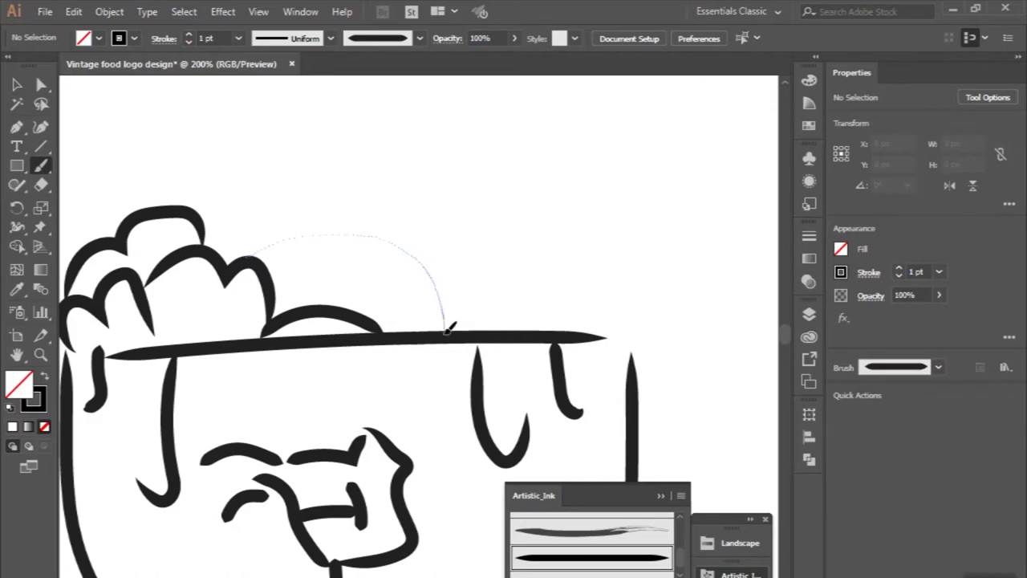
{"action": "left_click_drag", "start_coordinate": [446, 327], "coordinate": [444, 330]}
{"action": "key", "text": "ctrl+z"}
{"action": "left_click_drag", "start_coordinate": [388, 305], "coordinate": [406, 329]}
{"action": "scroll", "coordinate": [409, 344], "scroll_direction": "down", "scroll_amount": 2}
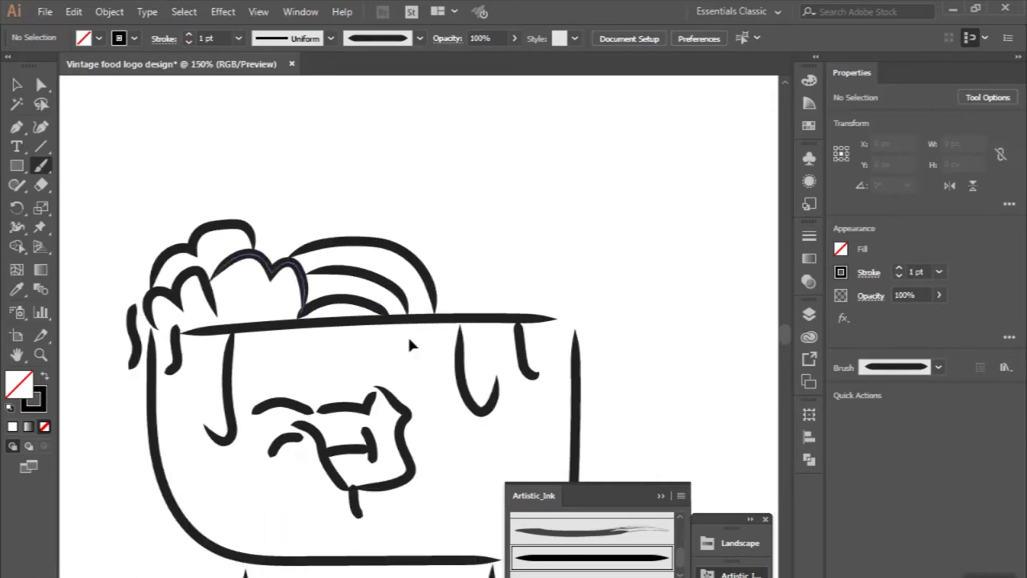
{"action": "scroll", "coordinate": [408, 337], "scroll_direction": "up", "scroll_amount": 2}
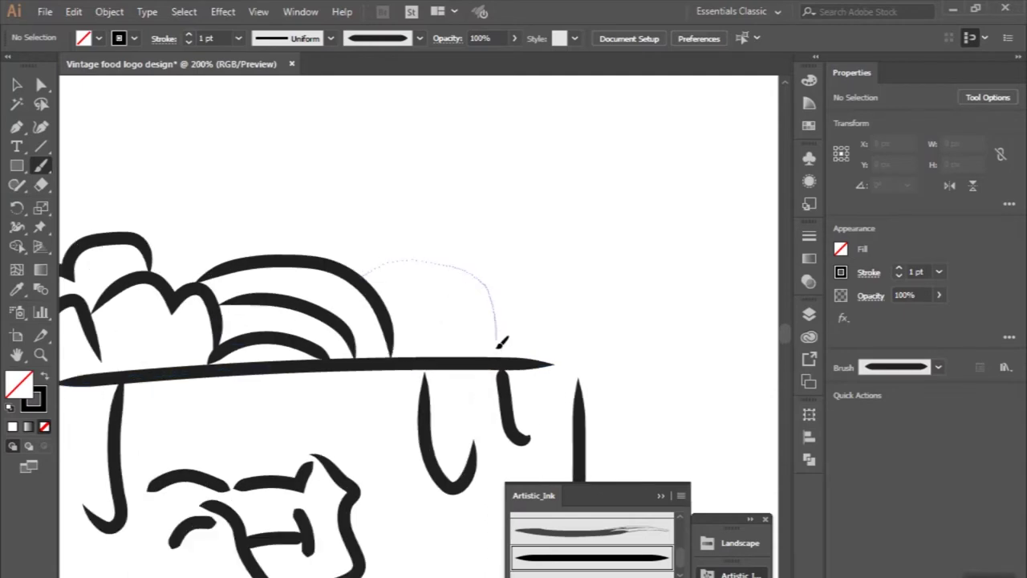
- Add more noodle arcs inside the bowl and along its right side
{"action": "left_click_drag", "start_coordinate": [499, 346], "coordinate": [497, 347]}
{"action": "left_click_drag", "start_coordinate": [439, 314], "coordinate": [451, 334]}
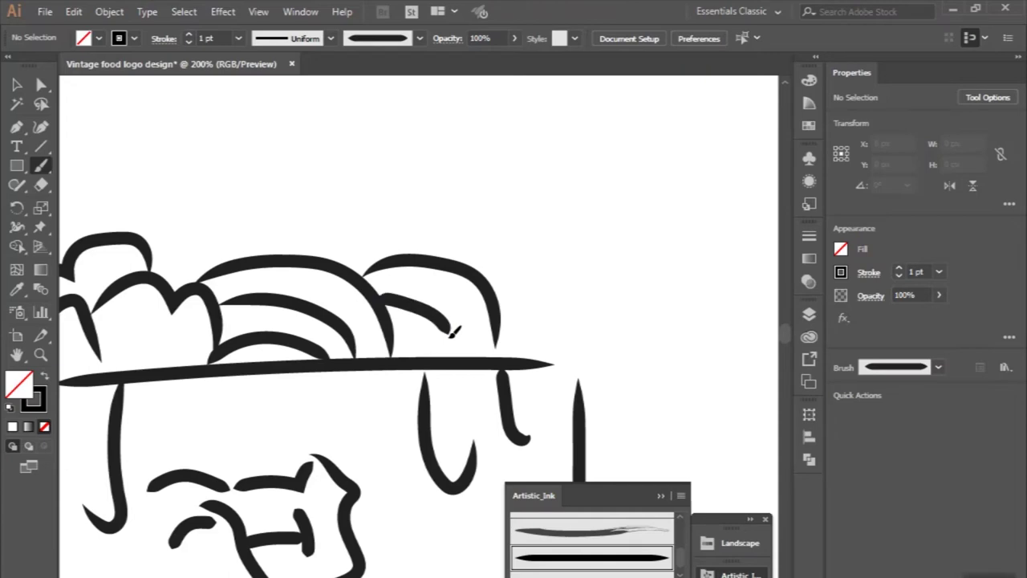
{"action": "scroll", "coordinate": [429, 349], "scroll_direction": "down", "scroll_amount": 1}
{"action": "scroll", "coordinate": [430, 349], "scroll_direction": "down", "scroll_amount": 1}
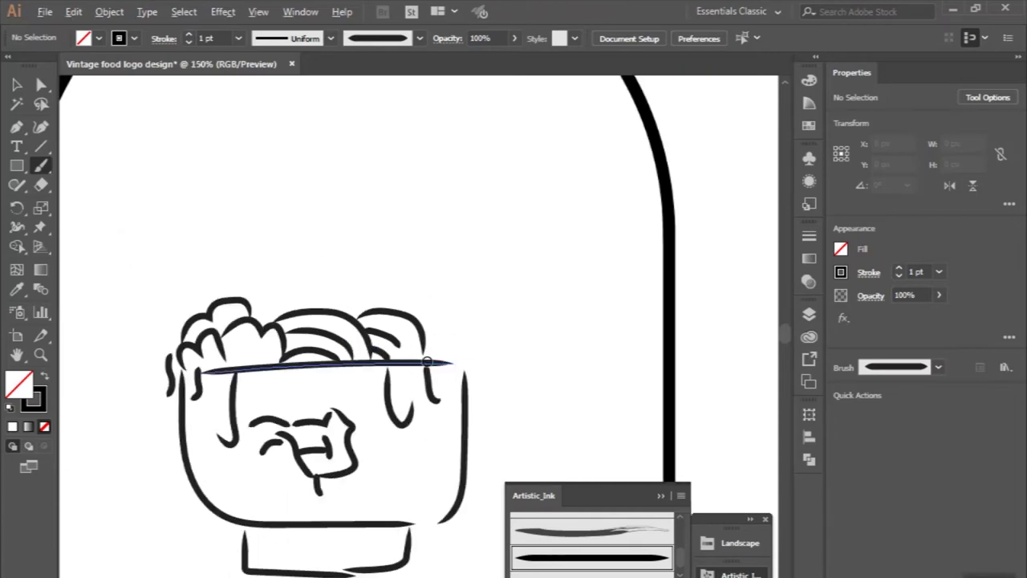
{"action": "scroll", "coordinate": [411, 276], "scroll_direction": "up", "scroll_amount": 2}
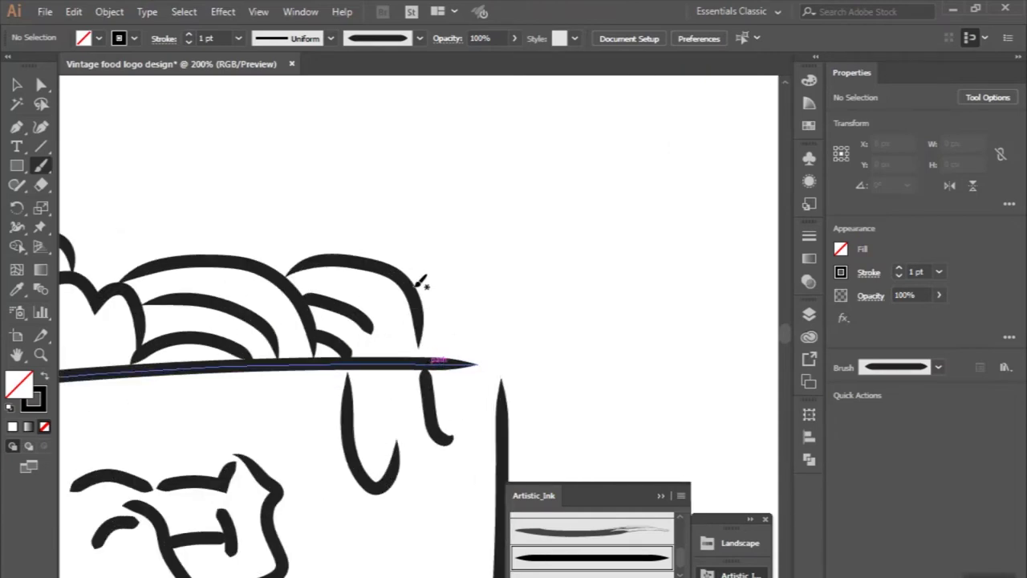
{"action": "left_click_drag", "start_coordinate": [465, 312], "coordinate": [501, 376]}
{"action": "scroll", "coordinate": [418, 393], "scroll_direction": "down", "scroll_amount": 3}
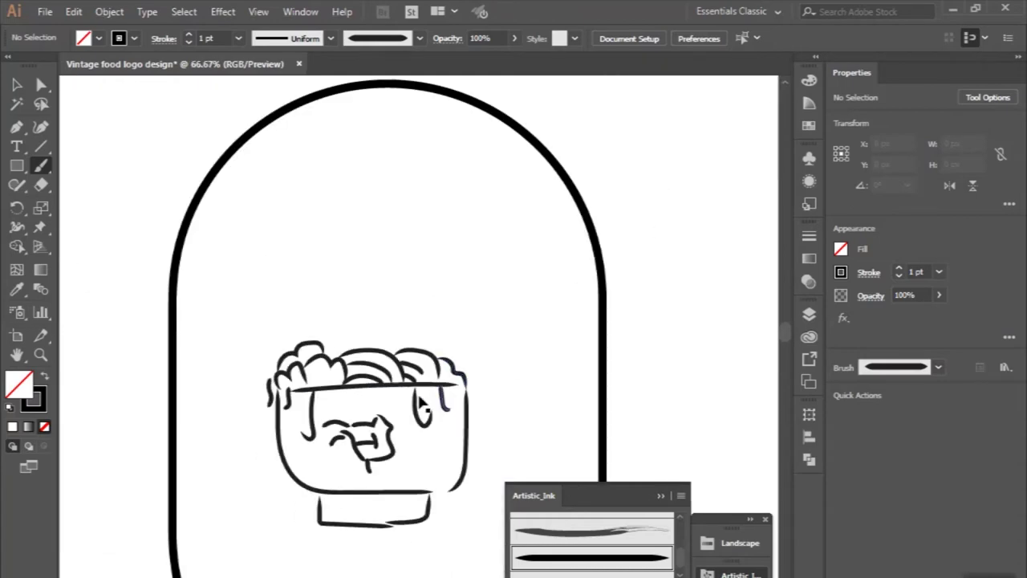
{"action": "scroll", "coordinate": [373, 380], "scroll_direction": "up", "scroll_amount": 2}
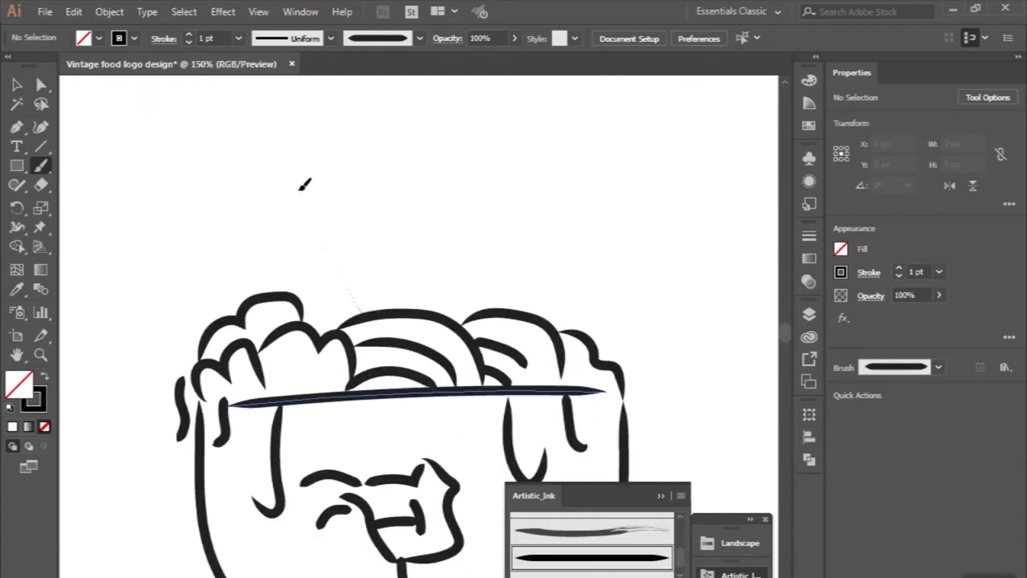
- Paint the left chopstick's two edges rising from the rim, with a crossband
{"action": "left_click_drag", "start_coordinate": [295, 183], "coordinate": [295, 182]}
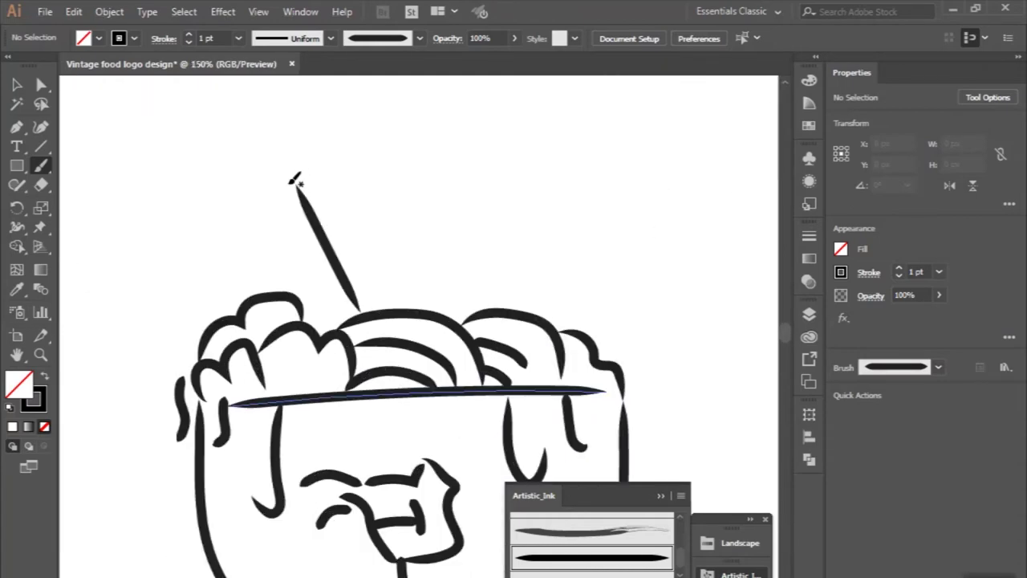
{"action": "key", "text": "ctrl+z"}
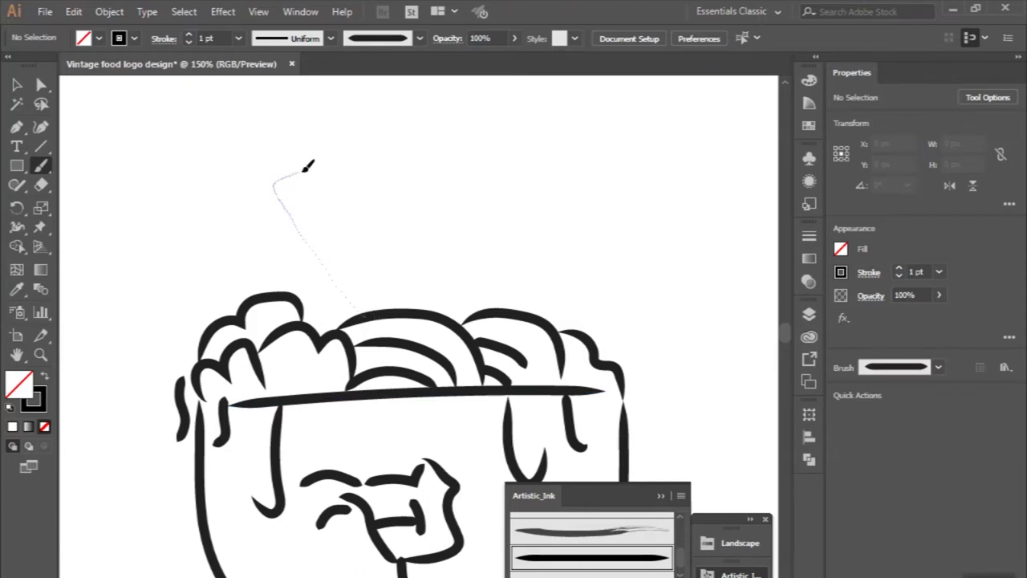
{"action": "left_click_drag", "start_coordinate": [303, 171], "coordinate": [300, 171]}
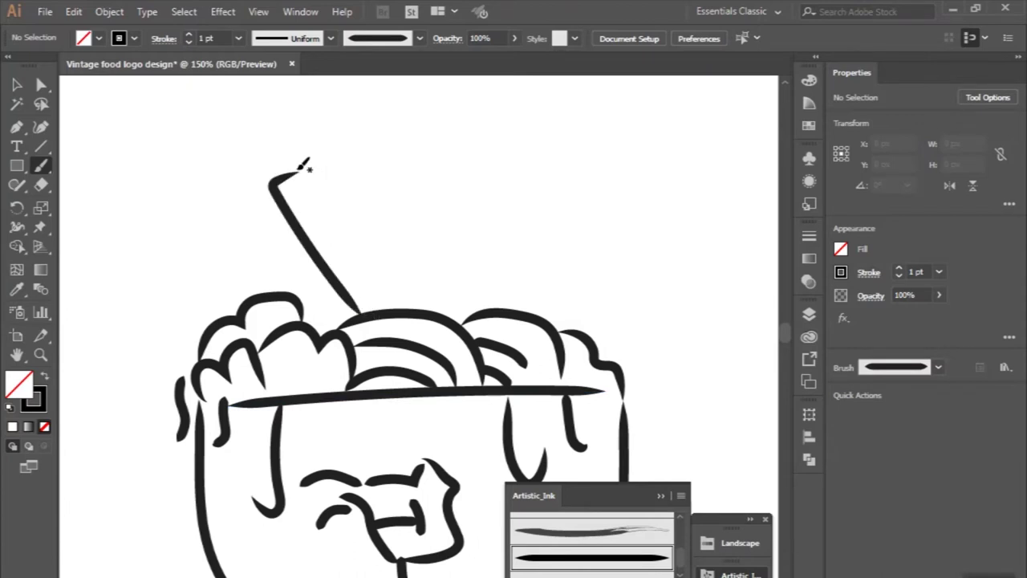
{"action": "left_click_drag", "start_coordinate": [381, 281], "coordinate": [385, 306]}
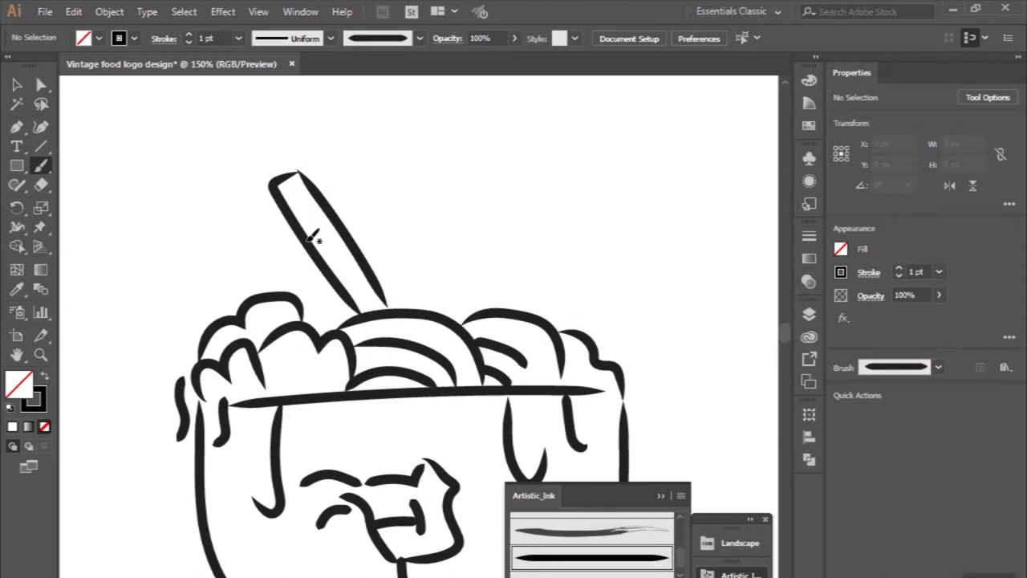
{"action": "left_click_drag", "start_coordinate": [318, 254], "coordinate": [351, 240]}
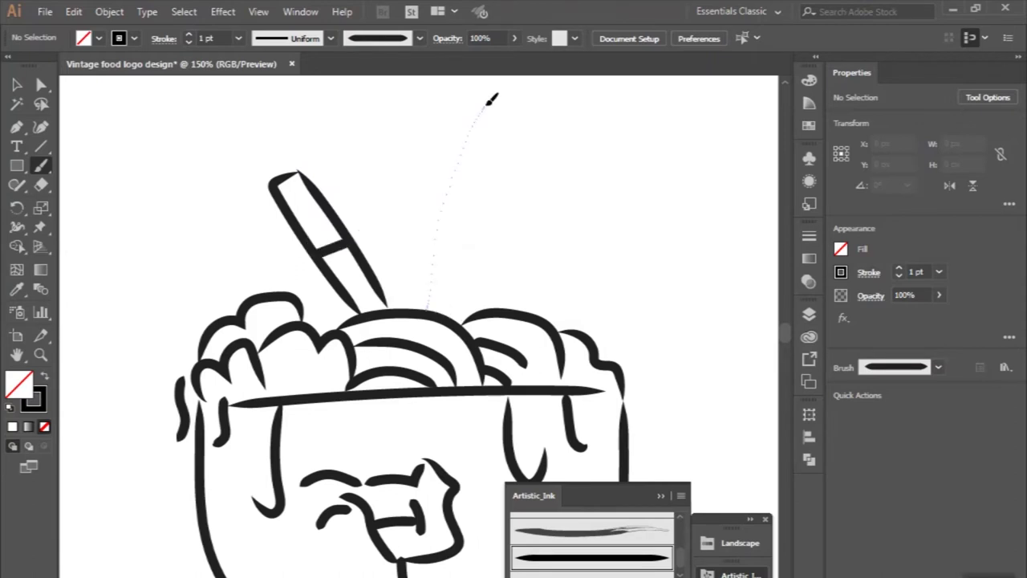
- Paint the right chopstick rising to the right, with its own crossband
{"action": "left_click_drag", "start_coordinate": [506, 114], "coordinate": [515, 118]}
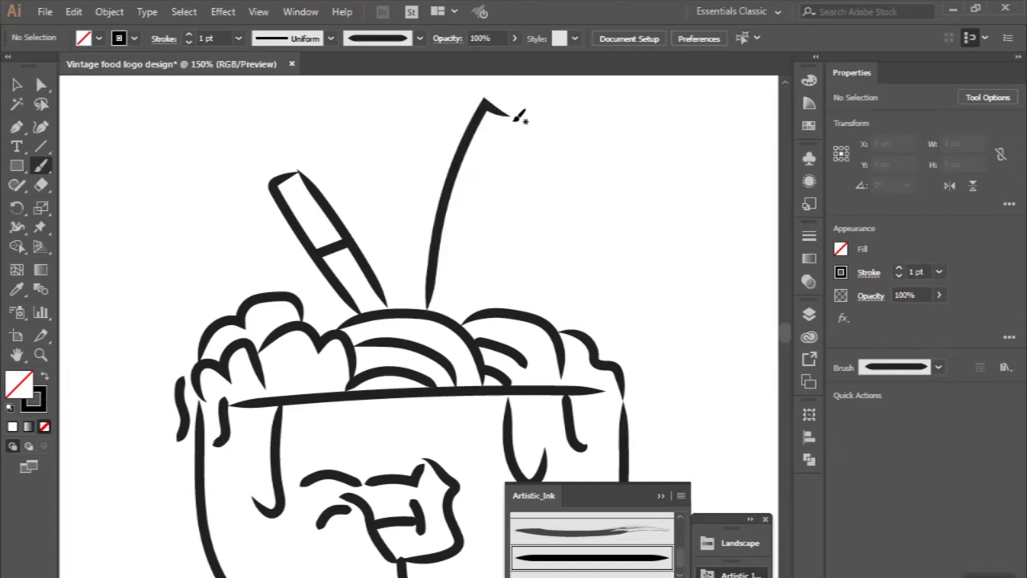
{"action": "left_click_drag", "start_coordinate": [465, 302], "coordinate": [463, 308]}
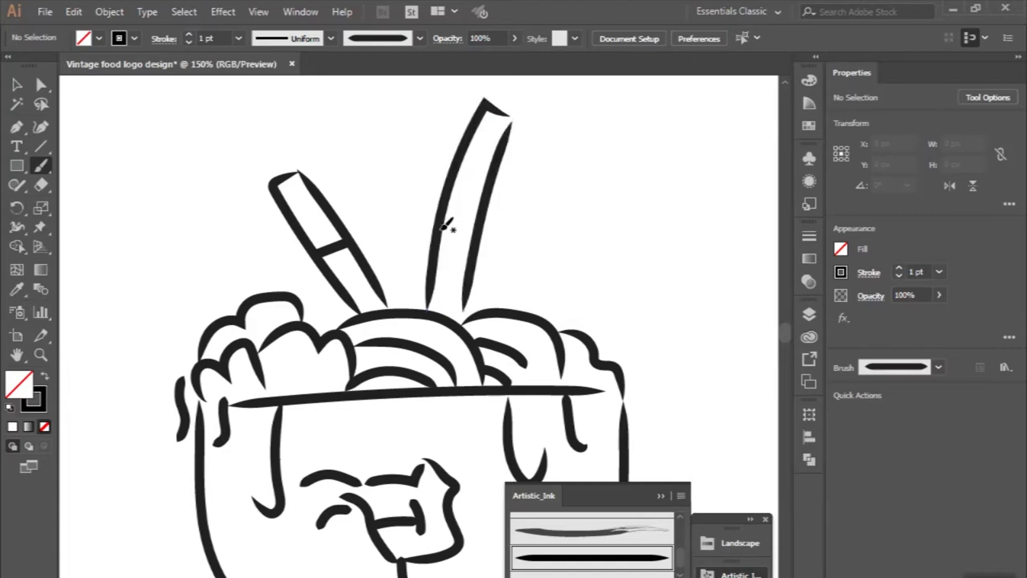
{"action": "left_click_drag", "start_coordinate": [472, 231], "coordinate": [473, 231]}
{"action": "key", "text": "ctrl+minus"}
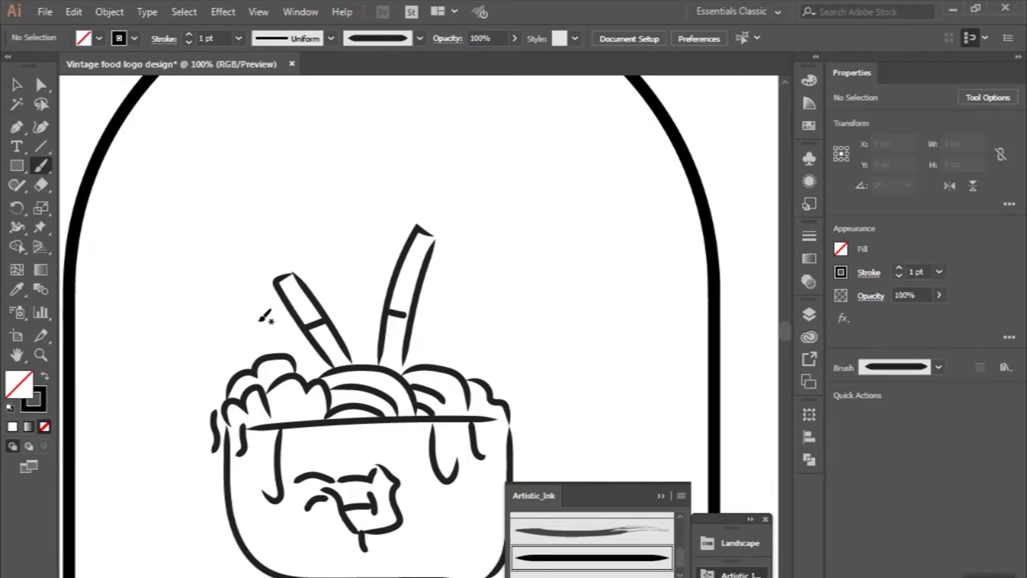
- Paint wavy steam lines beside the chopsticks and above the bowl
{"action": "left_click_drag", "start_coordinate": [217, 251], "coordinate": [215, 249]}
{"action": "key", "text": "ctrl+z"}
{"action": "left_click_drag", "start_coordinate": [277, 326], "coordinate": [250, 274]}
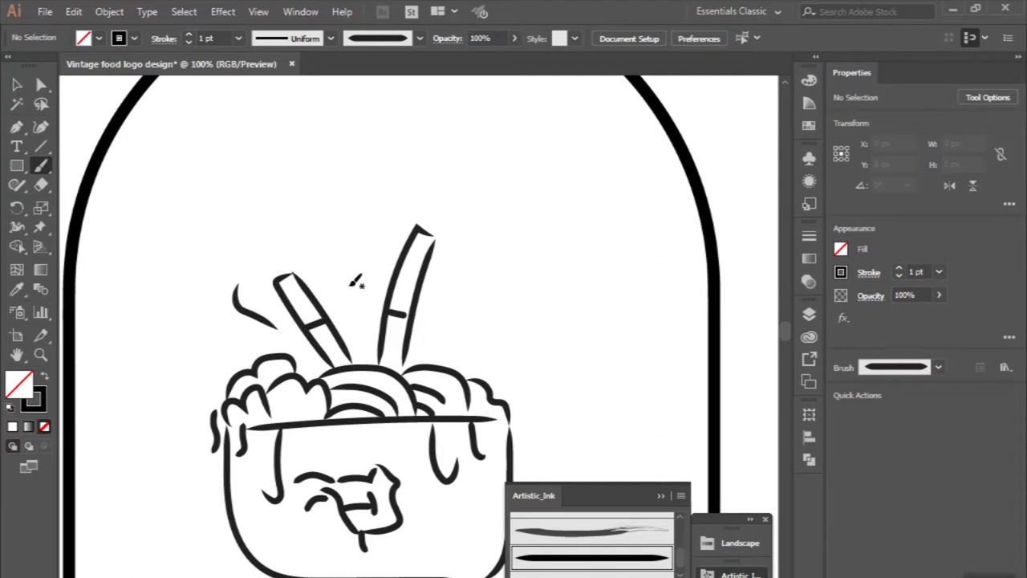
{"action": "left_click_drag", "start_coordinate": [346, 218], "coordinate": [346, 218]}
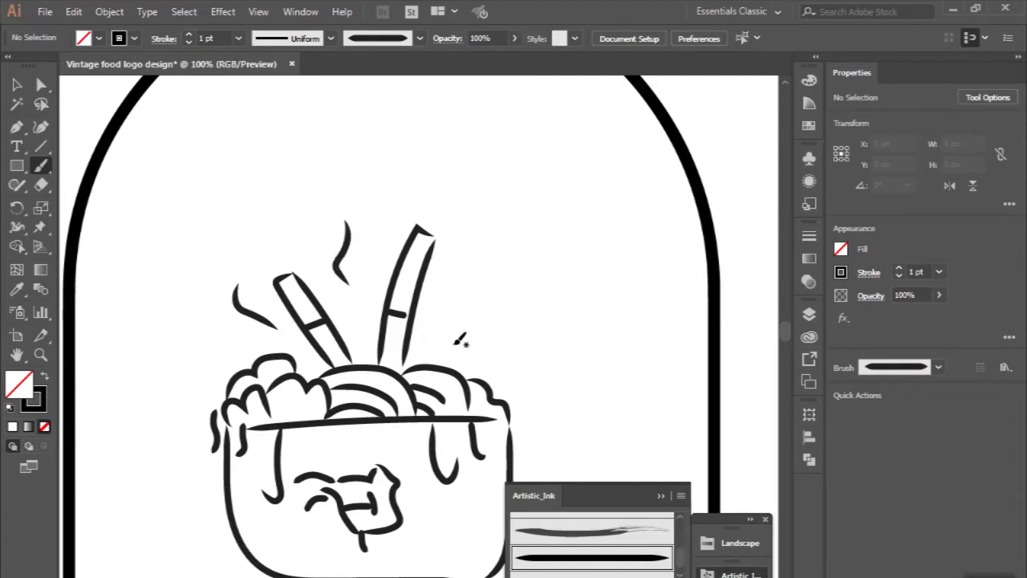
{"action": "left_click_drag", "start_coordinate": [474, 300], "coordinate": [472, 290]}
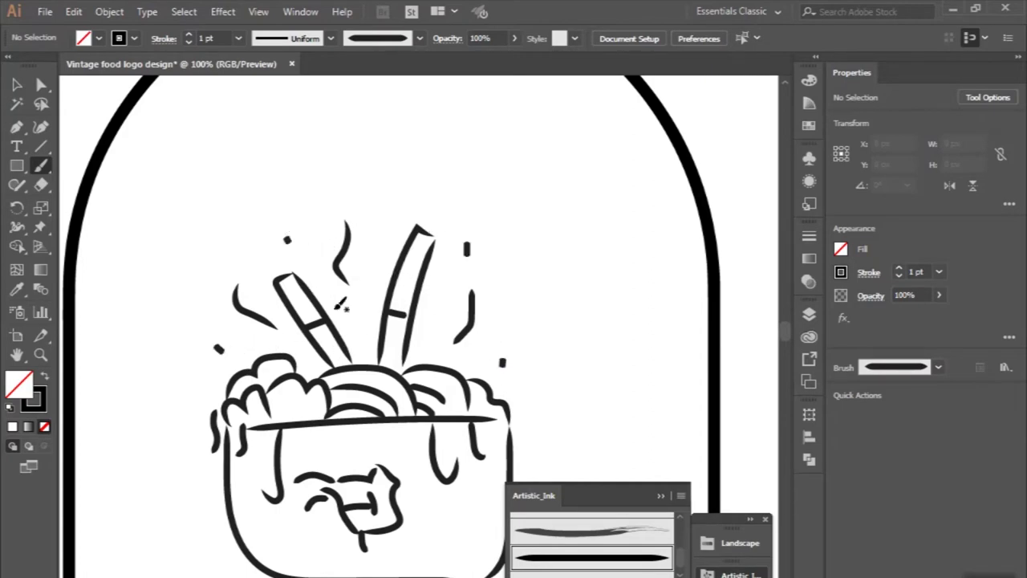
- Move the pill frame off to the right and select the whole bowl drawing
{"action": "key", "text": "ctrl+minus"}
{"action": "key", "text": "ctrl+minus"}
{"action": "key", "text": "ctrl+minus"}
{"action": "key", "text": "v"}
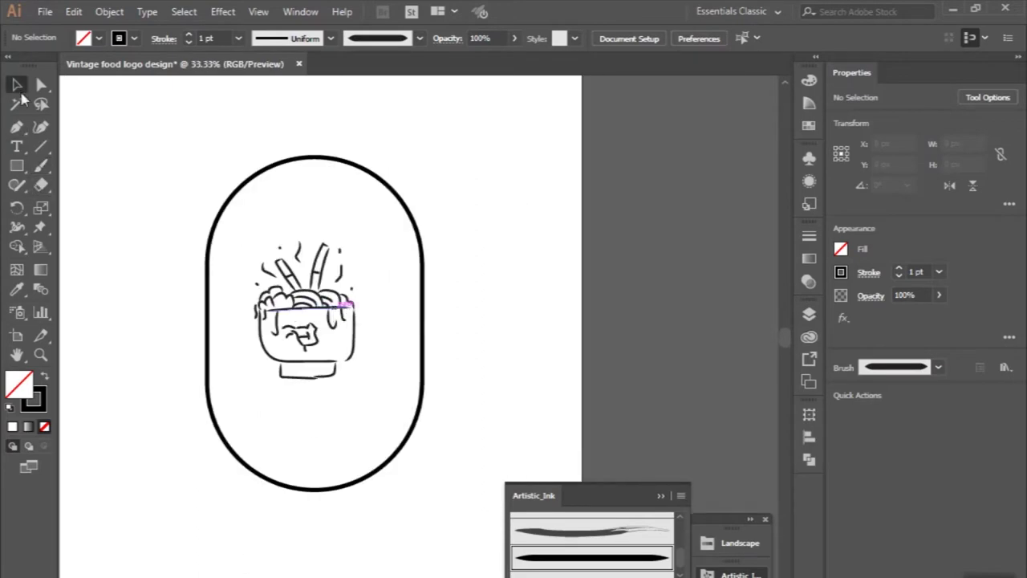
{"action": "scroll", "coordinate": [273, 321], "scroll_direction": "up", "scroll_amount": 1}
{"action": "scroll", "coordinate": [193, 263], "scroll_direction": "down", "scroll_amount": 1}
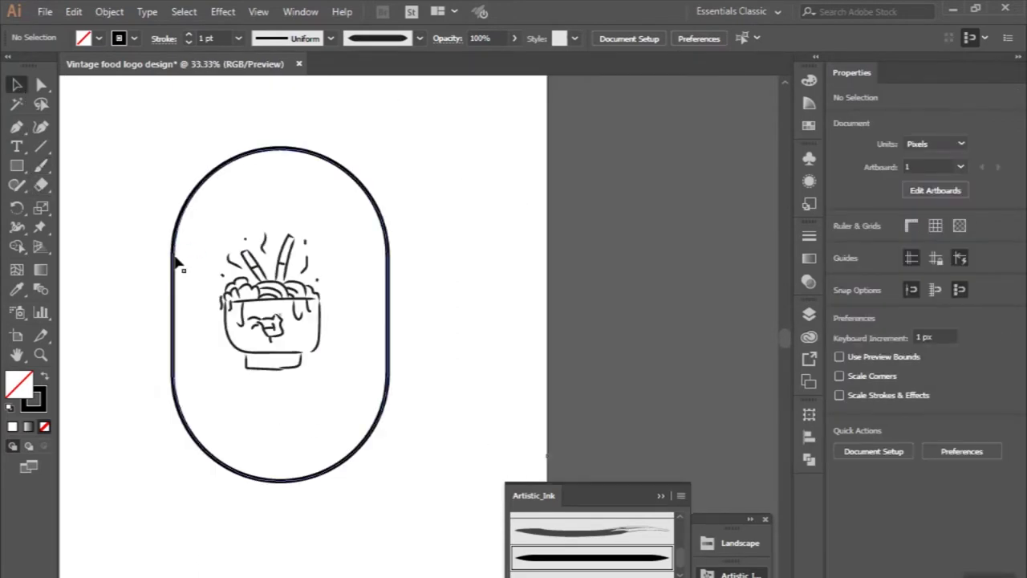
{"action": "left_click_drag", "start_coordinate": [174, 263], "coordinate": [509, 263]}
{"action": "left_click_drag", "start_coordinate": [169, 225], "coordinate": [380, 428]}
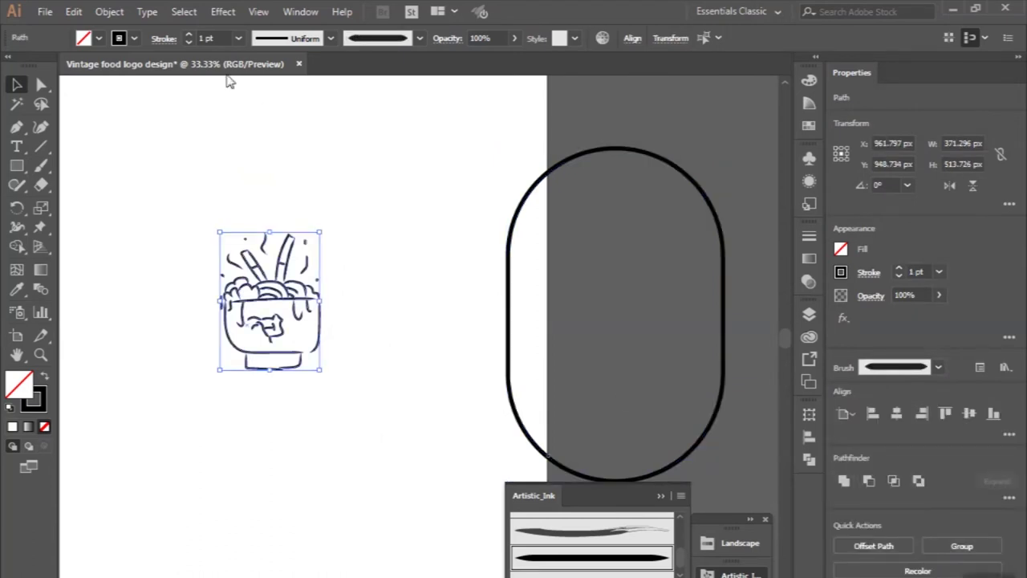
- Extend the bowl base's bottom line rightward with Direct Selection
{"action": "scroll", "coordinate": [231, 38], "scroll_direction": "up", "scroll_amount": 1}
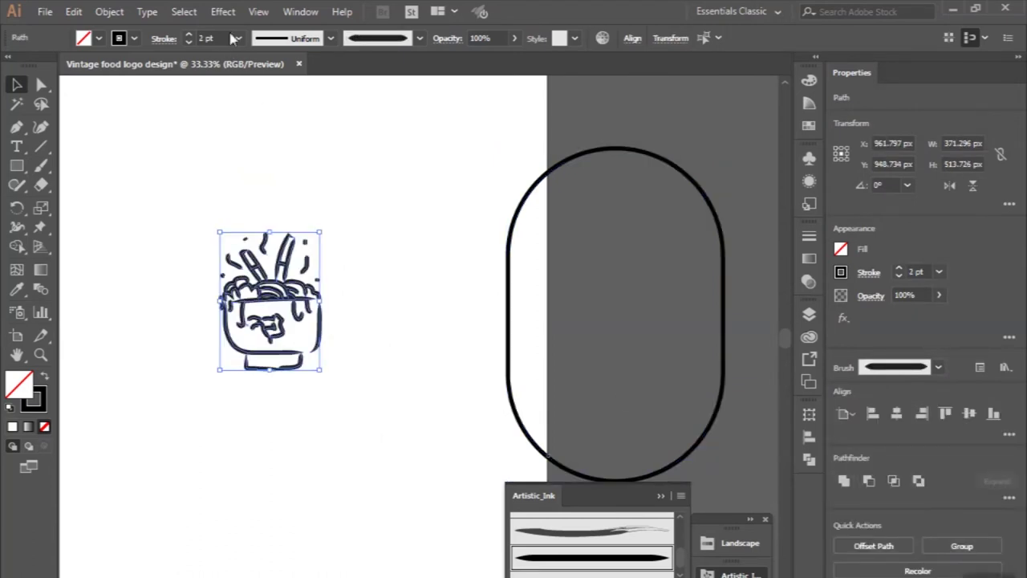
{"action": "left_click", "coordinate": [241, 148]}
{"action": "scroll", "coordinate": [218, 301], "scroll_direction": "up", "scroll_amount": 1, "text": "alt"}
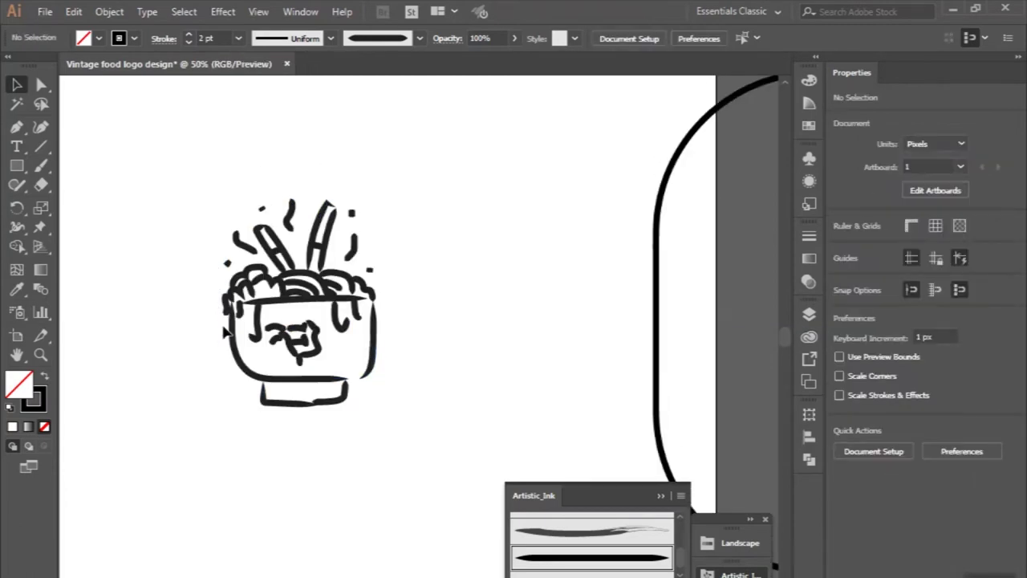
{"action": "left_click", "coordinate": [41, 84]}
{"action": "scroll", "coordinate": [316, 386], "scroll_direction": "up", "scroll_amount": 2, "text": "alt"}
{"action": "left_click_drag", "start_coordinate": [385, 365], "coordinate": [407, 363]}
{"action": "left_click", "coordinate": [412, 406]}
{"action": "scroll", "coordinate": [412, 406], "scroll_direction": "down", "scroll_amount": 2, "text": "alt"}
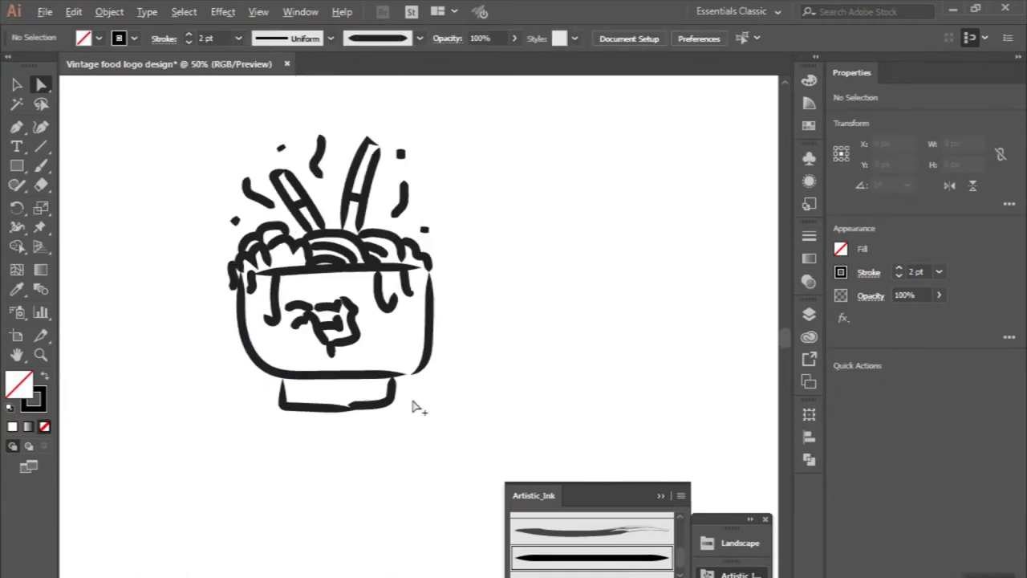
{"action": "scroll", "coordinate": [412, 406], "scroll_direction": "down", "scroll_amount": 1, "text": "alt"}
- Move the pill frame back left, closer to the bowl
{"action": "left_click", "coordinate": [17, 84]}
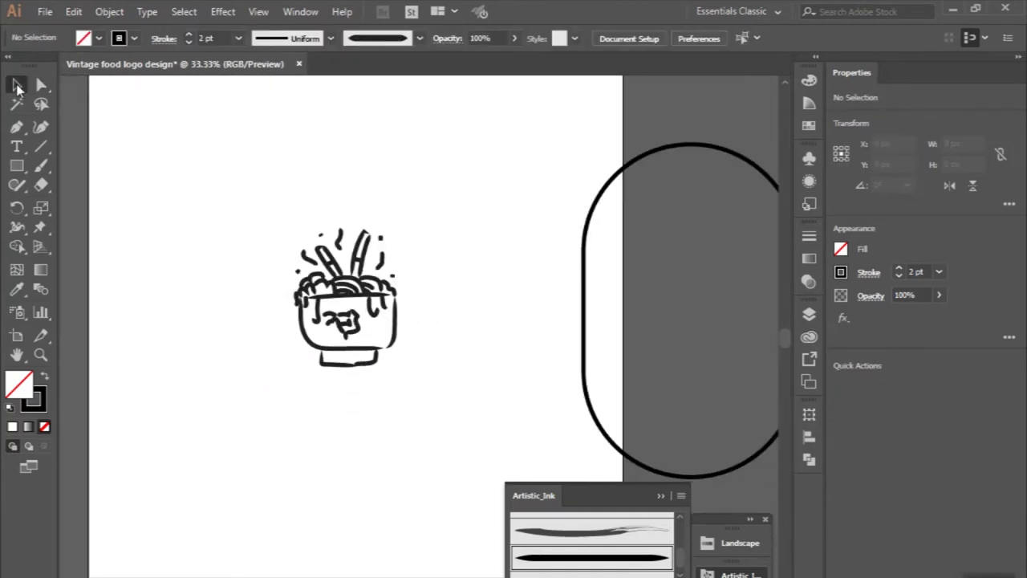
{"action": "left_click_drag", "start_coordinate": [581, 274], "coordinate": [517, 260]}
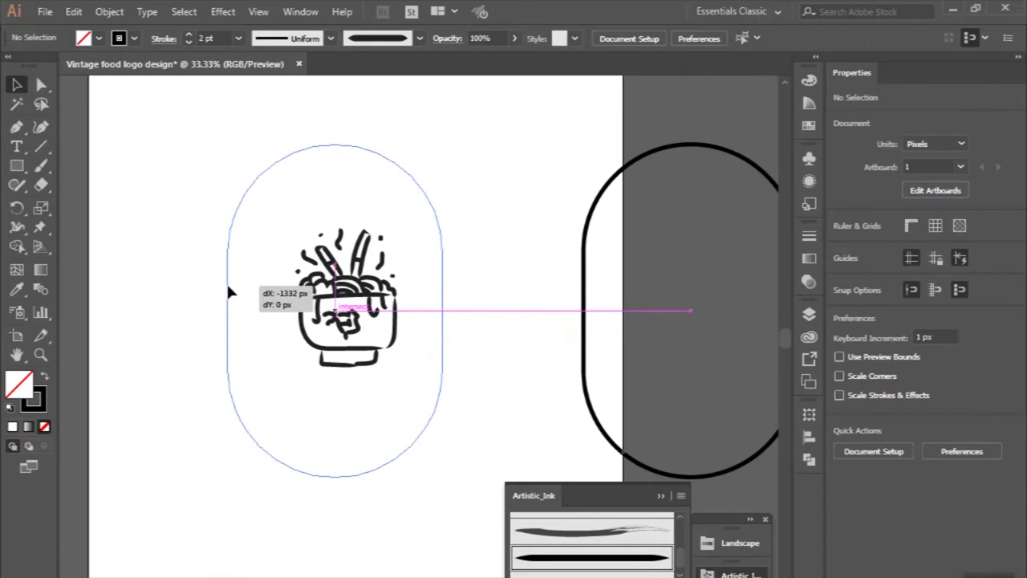
{"action": "left_click_drag", "start_coordinate": [518, 264], "coordinate": [488, 264]}
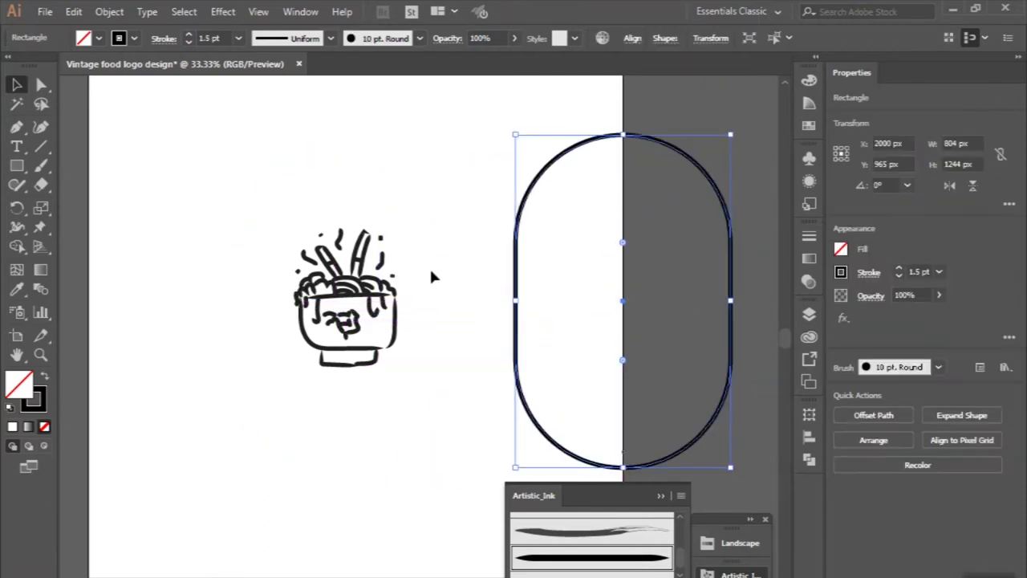
{"action": "left_click", "coordinate": [431, 277]}
{"action": "scroll", "coordinate": [431, 277], "scroll_direction": "down", "scroll_amount": 1}
{"action": "scroll", "coordinate": [431, 277], "scroll_direction": "up", "scroll_amount": 1}
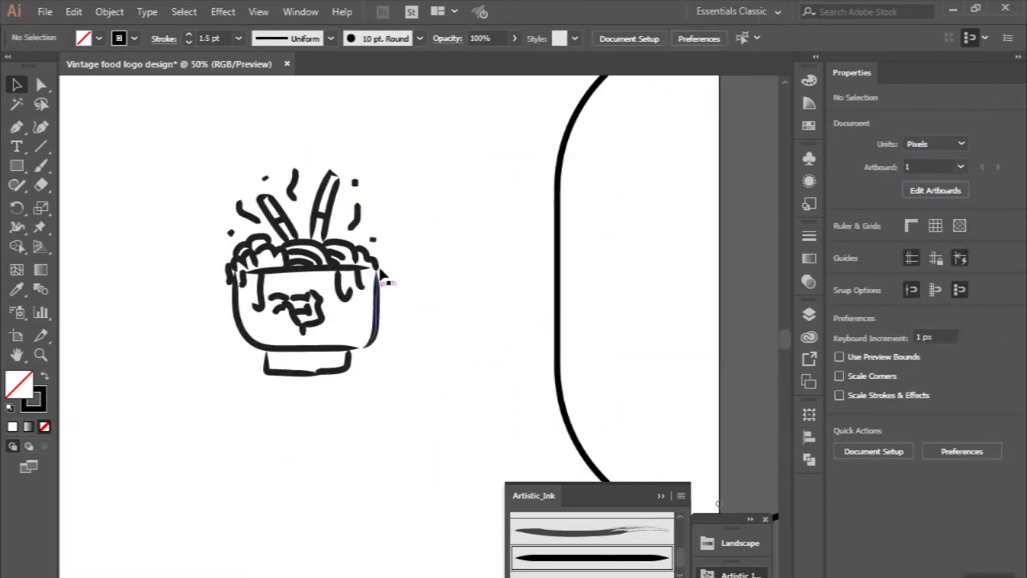
- Select the whole bowl sketch and lock its group in Layer 1
{"action": "left_click_drag", "start_coordinate": [191, 173], "coordinate": [454, 442]}
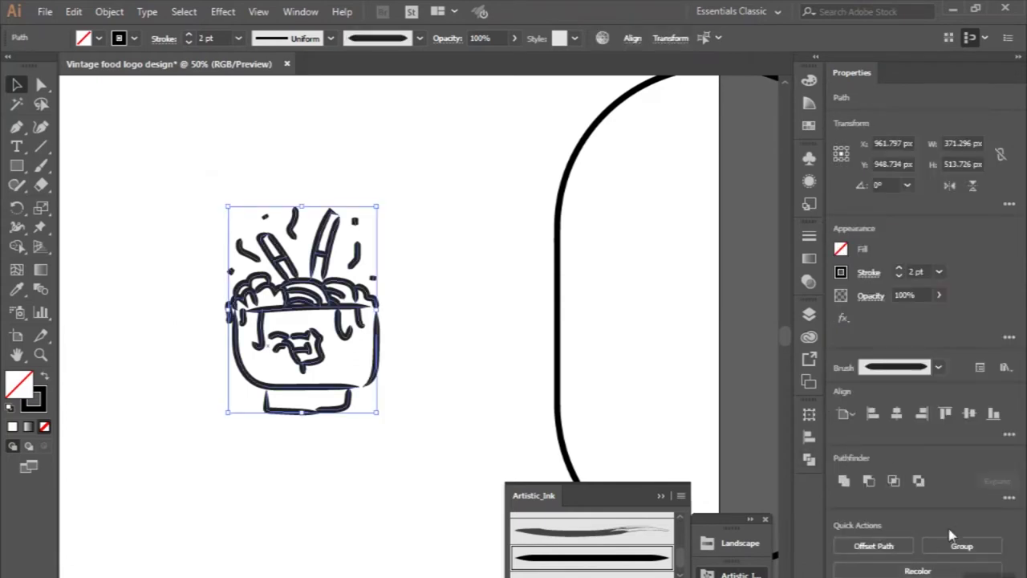
{"action": "left_click", "coordinate": [810, 316]}
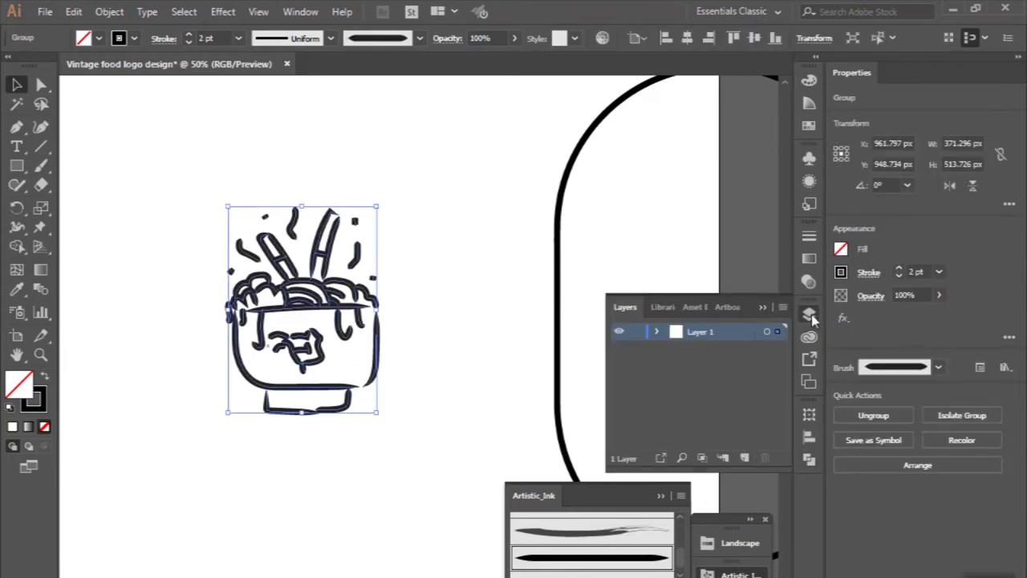
{"action": "left_click", "coordinate": [657, 332]}
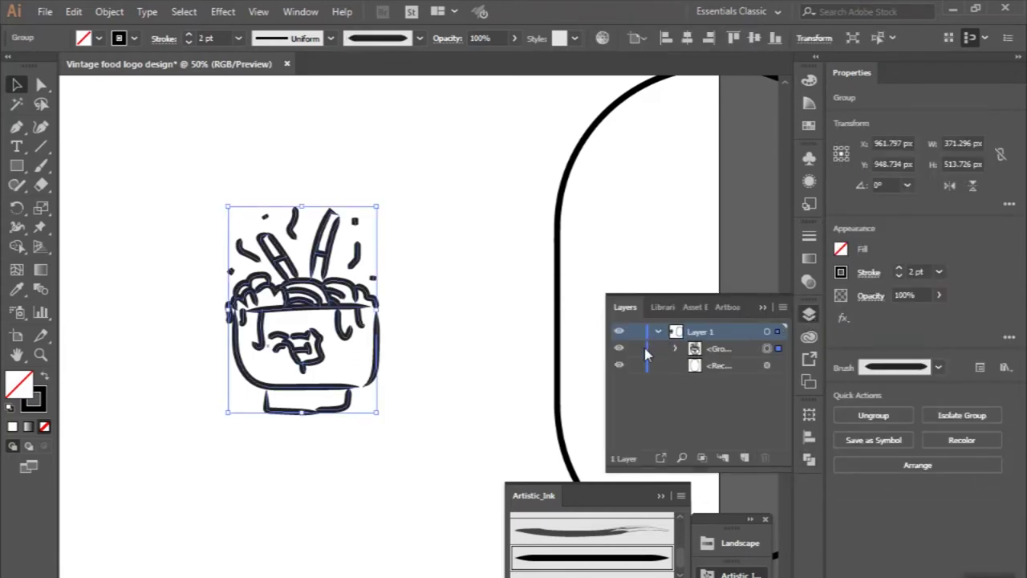
{"action": "left_click", "coordinate": [636, 348]}
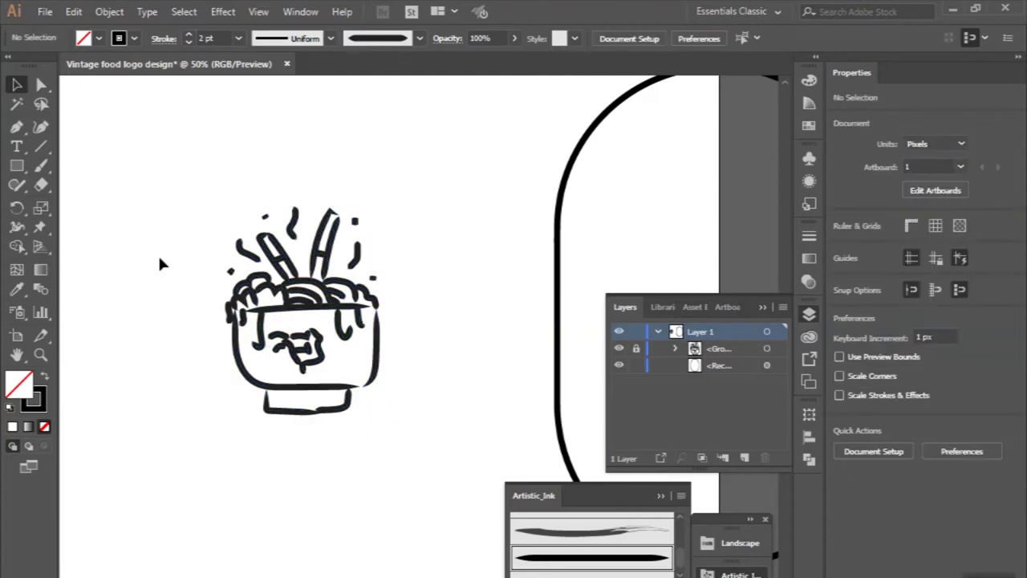
- Lock the sketch and trace the emblem's top-right and right edge with the Pen tool
{"action": "left_click", "coordinate": [16, 127]}
{"action": "scroll", "coordinate": [301, 361], "scroll_direction": "up", "scroll_amount": 3}
{"action": "scroll", "coordinate": [313, 337], "scroll_direction": "up", "scroll_amount": 2}
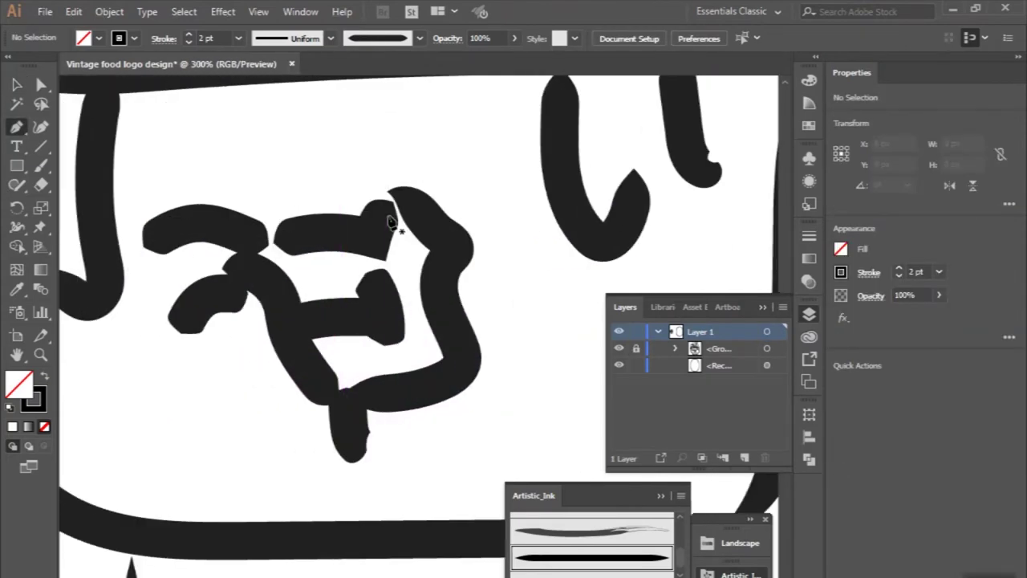
{"action": "left_click", "coordinate": [386, 215]}
{"action": "left_click", "coordinate": [415, 207]}
{"action": "left_click_drag", "start_coordinate": [454, 251], "coordinate": [460, 255]}
{"action": "left_click", "coordinate": [429, 281]}
{"action": "left_click_drag", "start_coordinate": [436, 300], "coordinate": [438, 299]}
{"action": "left_click_drag", "start_coordinate": [451, 362], "coordinate": [453, 367]}
- Finish tracing the emblem's bottom, left tip and top, then open the swatch libraries list
{"action": "left_click", "coordinate": [409, 394]}
{"action": "mouse_move", "coordinate": [345, 399]}
{"action": "left_mouse_down"}
{"action": "mouse_move", "coordinate": [298, 374]}
{"action": "mouse_move", "coordinate": [297, 343]}
{"action": "left_mouse_up"}
{"action": "left_click_drag", "start_coordinate": [241, 276], "coordinate": [235, 292]}
{"action": "mouse_move", "coordinate": [175, 329]}
{"action": "left_mouse_down"}
{"action": "mouse_move", "coordinate": [176, 301]}
{"action": "mouse_move", "coordinate": [218, 263]}
{"action": "mouse_move", "coordinate": [142, 273]}
{"action": "left_mouse_up"}
{"action": "left_click_drag", "start_coordinate": [173, 224], "coordinate": [216, 210]}
{"action": "left_click_drag", "start_coordinate": [271, 237], "coordinate": [286, 238]}
{"action": "left_click_drag", "start_coordinate": [367, 235], "coordinate": [382, 232]}
{"action": "left_click_drag", "start_coordinate": [386, 213], "coordinate": [404, 194]}
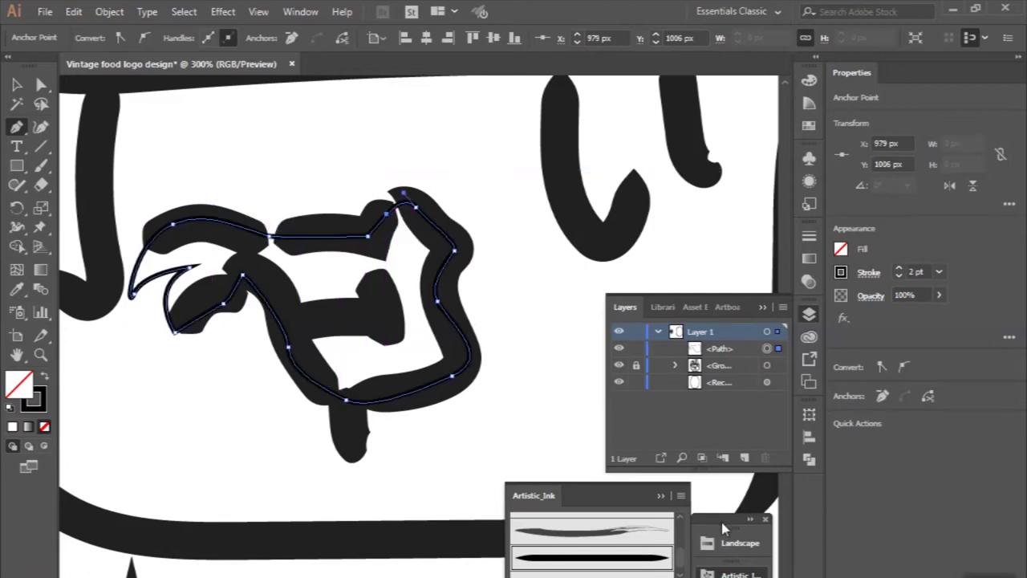
{"action": "left_click", "coordinate": [731, 547]}
{"action": "left_click", "coordinate": [517, 570]}
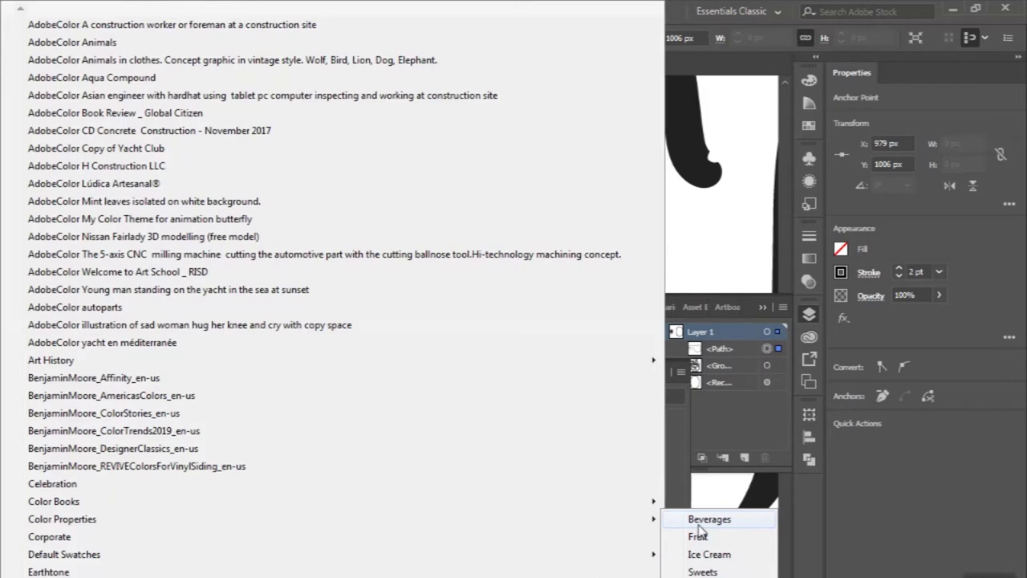
- Fill the emblem shape with Beverages red, remove its stroke and send it behind the lines
{"action": "left_click", "coordinate": [698, 522]}
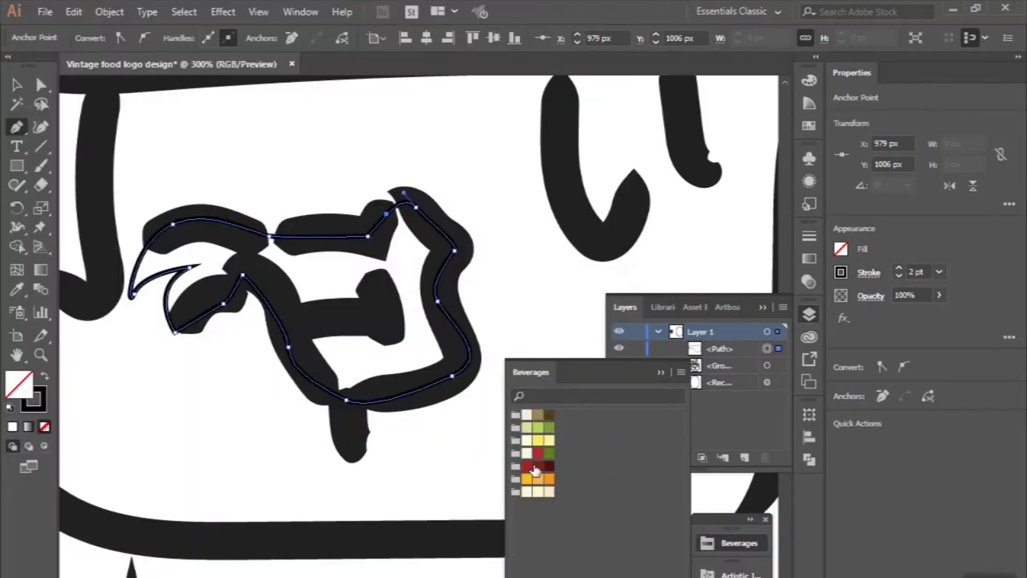
{"action": "left_click", "coordinate": [538, 452]}
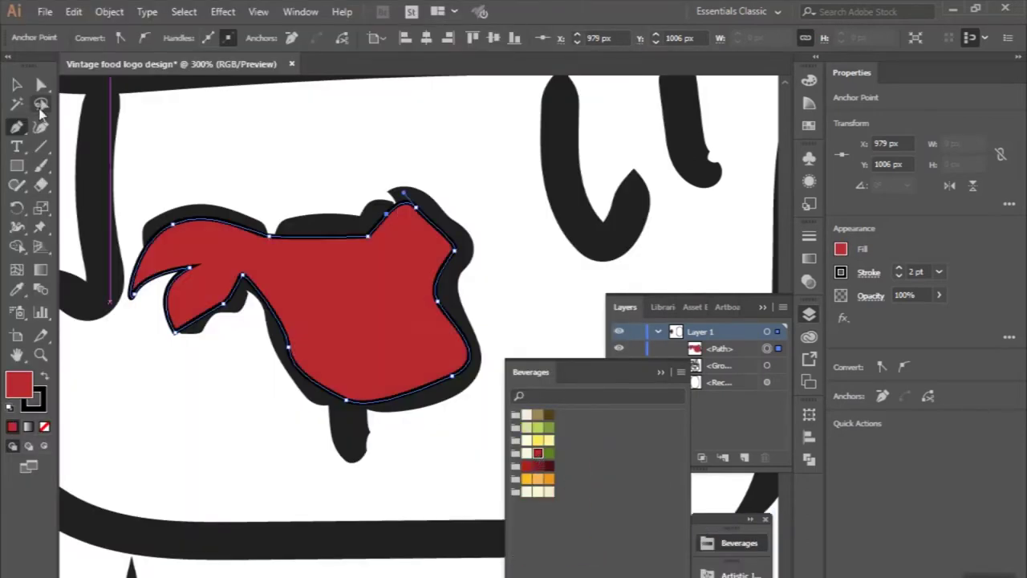
{"action": "left_click", "coordinate": [17, 84]}
{"action": "left_click", "coordinate": [37, 403]}
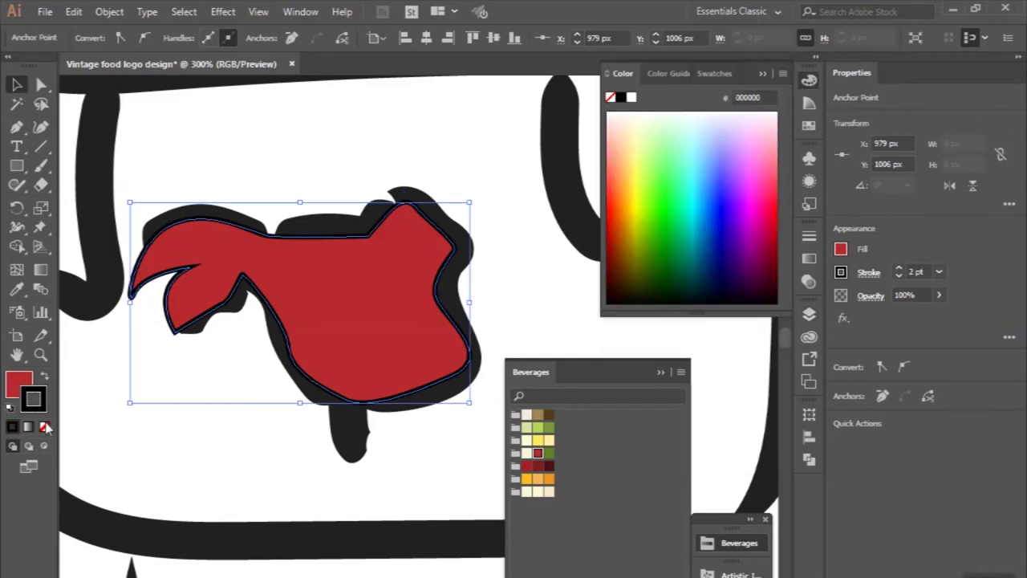
{"action": "left_click", "coordinate": [44, 426]}
{"action": "key", "text": "ctrl+bracketleft"}
{"action": "key", "text": "ctrl+bracketleft"}
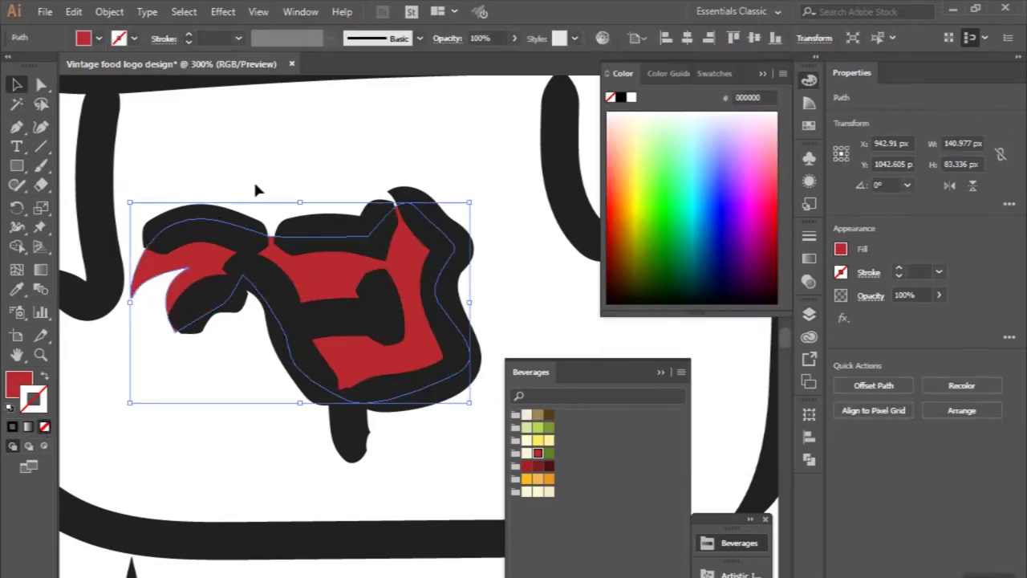
{"action": "left_click", "coordinate": [257, 190]}
- Collapse the Color panel and move the Beverages swatches off the artwork
{"action": "scroll", "coordinate": [256, 190], "scroll_direction": "down", "scroll_amount": 4}
{"action": "scroll", "coordinate": [257, 189], "scroll_direction": "down", "scroll_amount": 1}
{"action": "scroll", "coordinate": [253, 113], "scroll_direction": "up", "scroll_amount": 1}
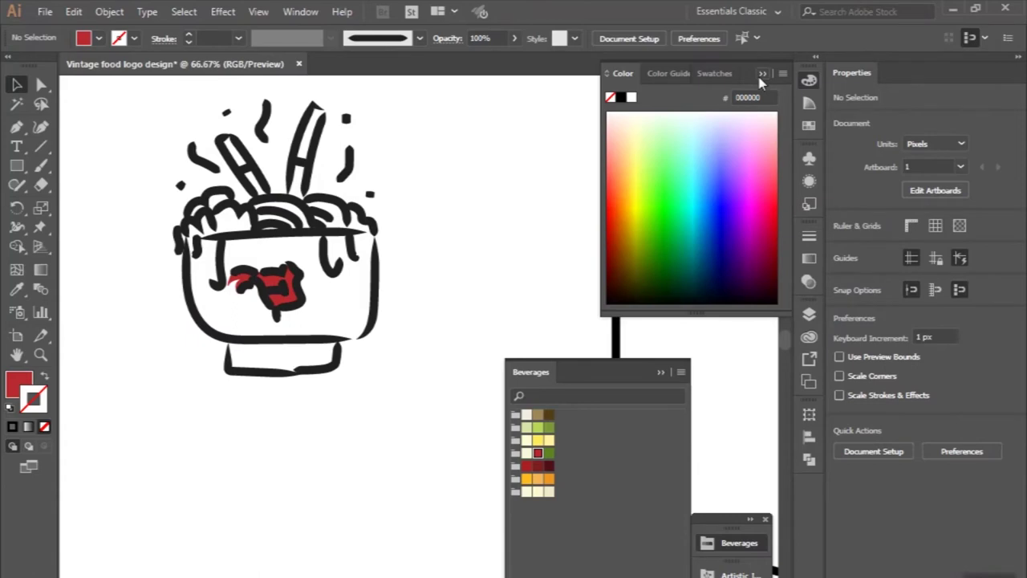
{"action": "left_click", "coordinate": [761, 74]}
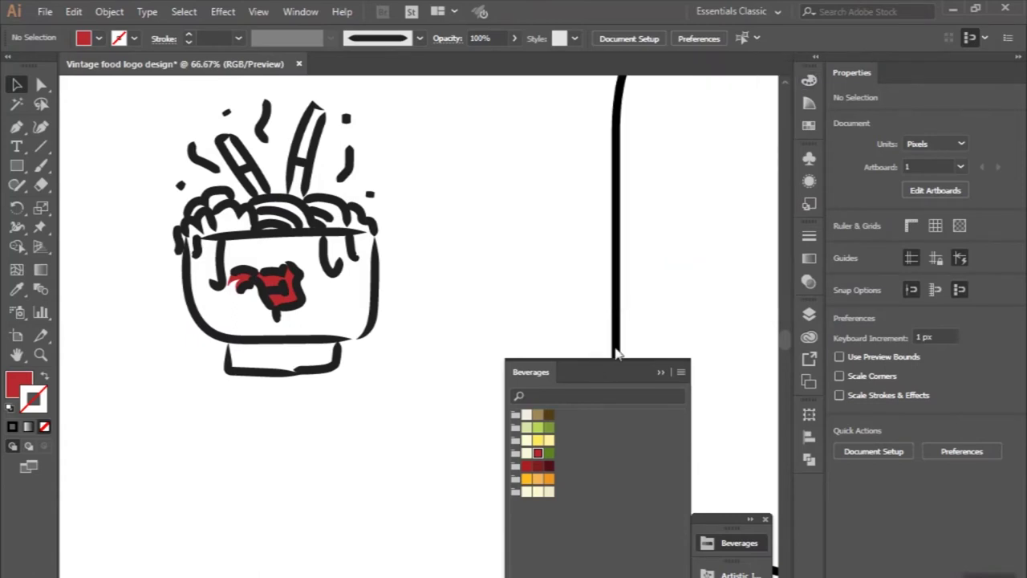
{"action": "left_click_drag", "start_coordinate": [597, 362], "coordinate": [663, 211]}
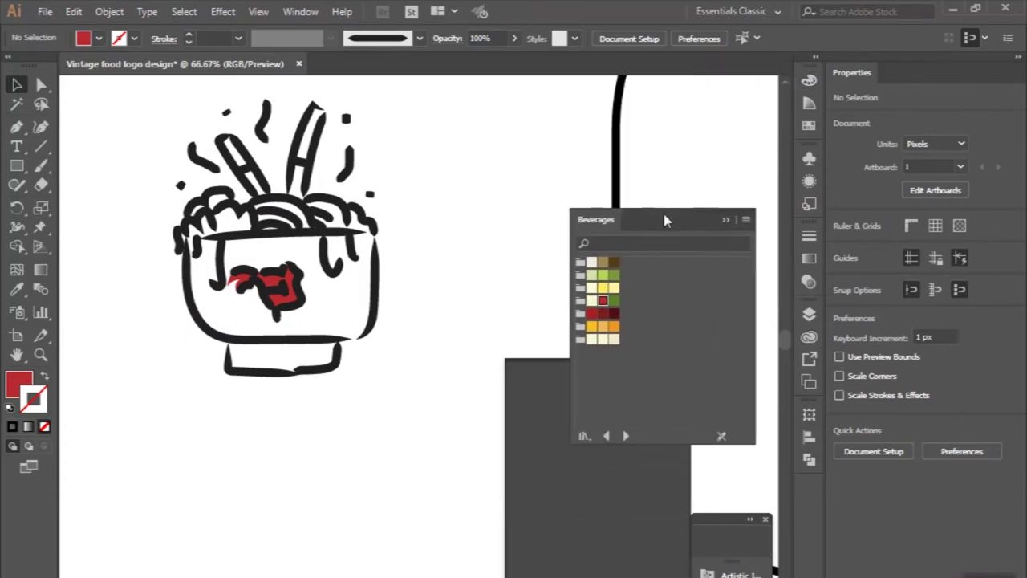
{"action": "left_click", "coordinate": [16, 127]}
{"action": "scroll", "coordinate": [217, 374], "scroll_direction": "up", "scroll_amount": 1}
- Trace the bowl base and the bowl's right side with the Pen tool
{"action": "scroll", "coordinate": [287, 393], "scroll_direction": "up", "scroll_amount": 1}
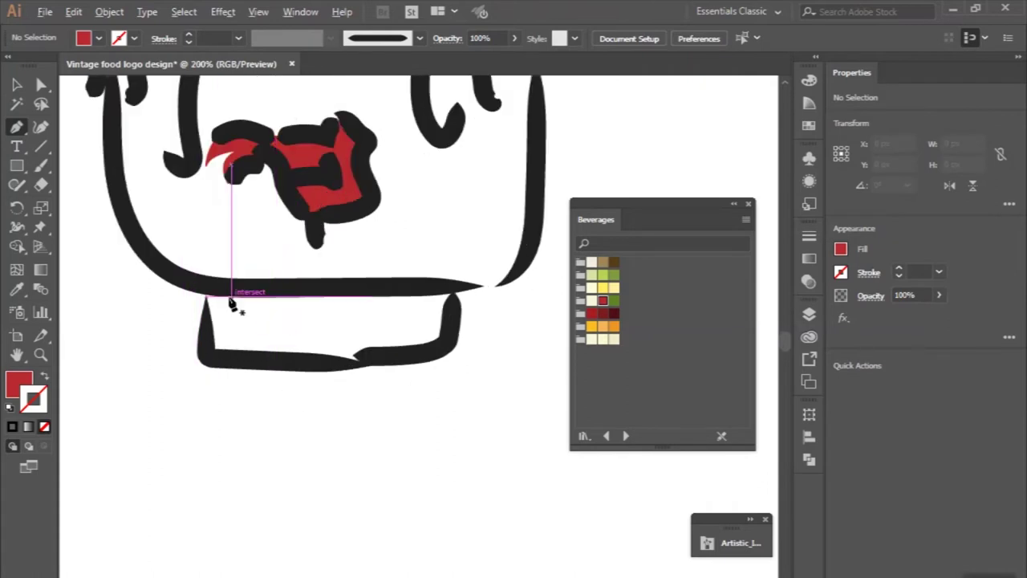
{"action": "scroll", "coordinate": [229, 294], "scroll_direction": "up", "scroll_amount": 1}
{"action": "left_click", "coordinate": [224, 289]}
{"action": "mouse_move", "coordinate": [232, 346]}
{"action": "left_mouse_down"}
{"action": "mouse_move", "coordinate": [505, 348]}
{"action": "mouse_move", "coordinate": [523, 319]}
{"action": "left_mouse_up"}
{"action": "scroll", "coordinate": [523, 320], "scroll_direction": "right", "scroll_amount": 1}
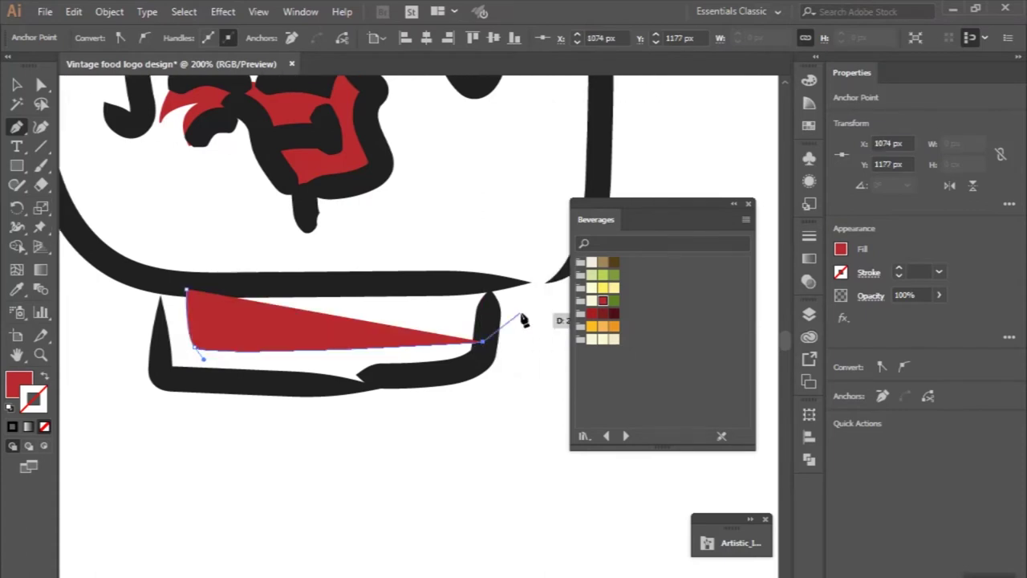
{"action": "left_click", "coordinate": [487, 283]}
{"action": "scroll", "coordinate": [493, 287], "scroll_direction": "right", "scroll_amount": 1}
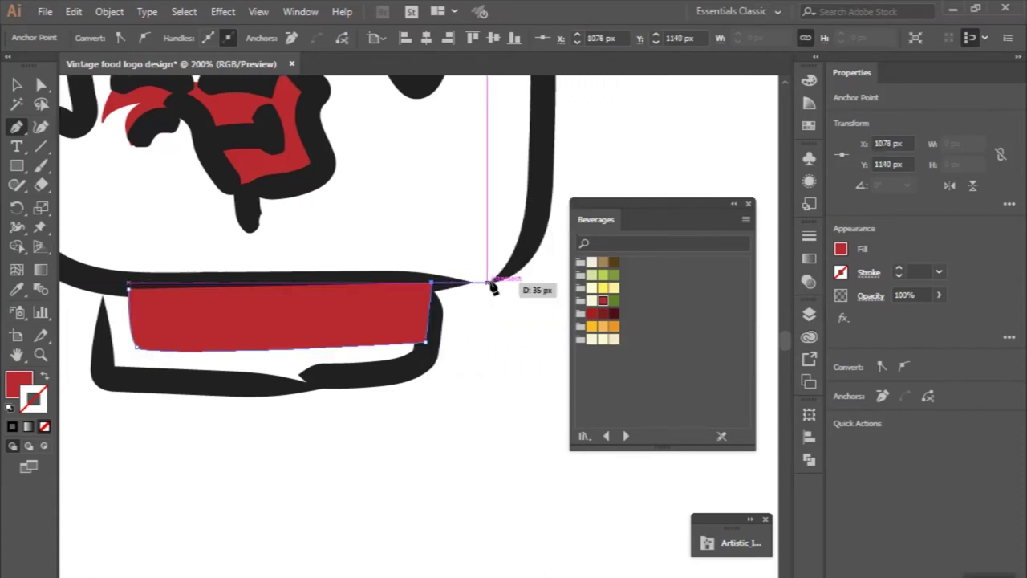
{"action": "left_click_drag", "start_coordinate": [522, 252], "coordinate": [560, 206]}
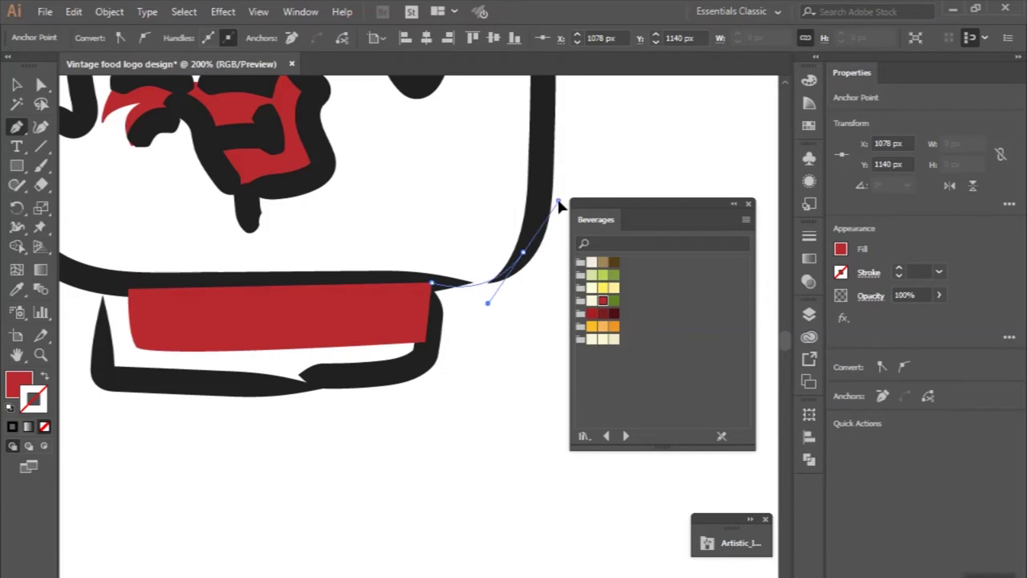
{"action": "left_click_drag", "start_coordinate": [560, 206], "coordinate": [541, 210]}
- Continue the bowl-body outline along the rim and left side, closing it at the base
{"action": "scroll", "coordinate": [543, 208], "scroll_direction": "up", "scroll_amount": 3}
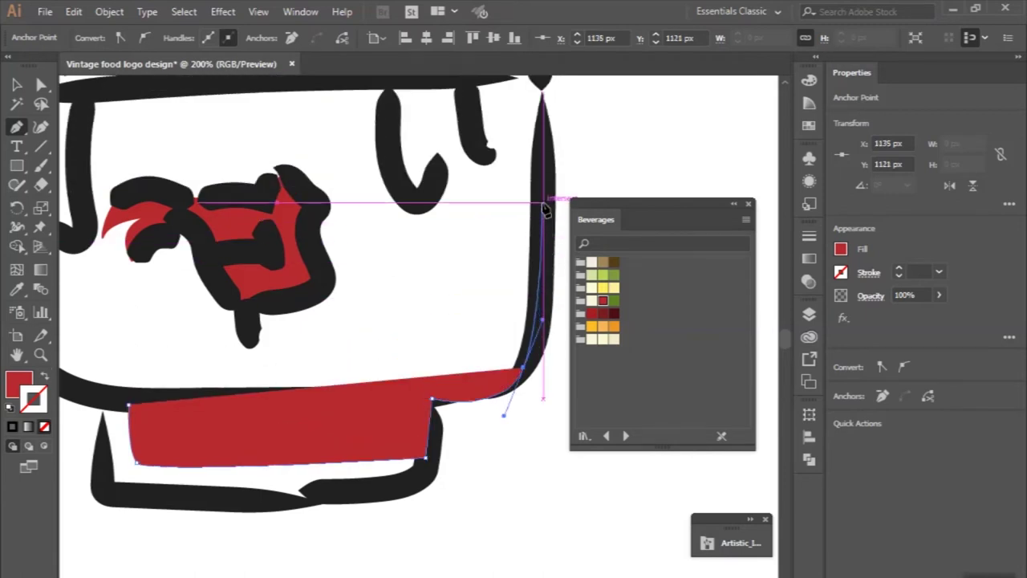
{"action": "scroll", "coordinate": [544, 210], "scroll_direction": "up", "scroll_amount": 2}
{"action": "left_click", "coordinate": [540, 139]}
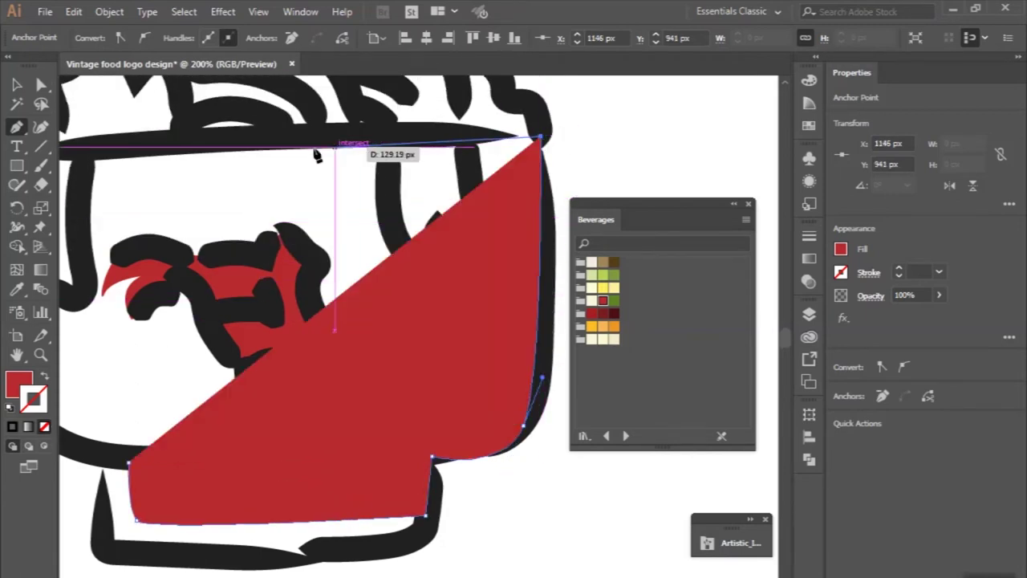
{"action": "left_click", "coordinate": [258, 138]}
{"action": "scroll", "coordinate": [264, 143], "scroll_direction": "left", "scroll_amount": 2}
{"action": "scroll", "coordinate": [265, 143], "scroll_direction": "left", "scroll_amount": 3}
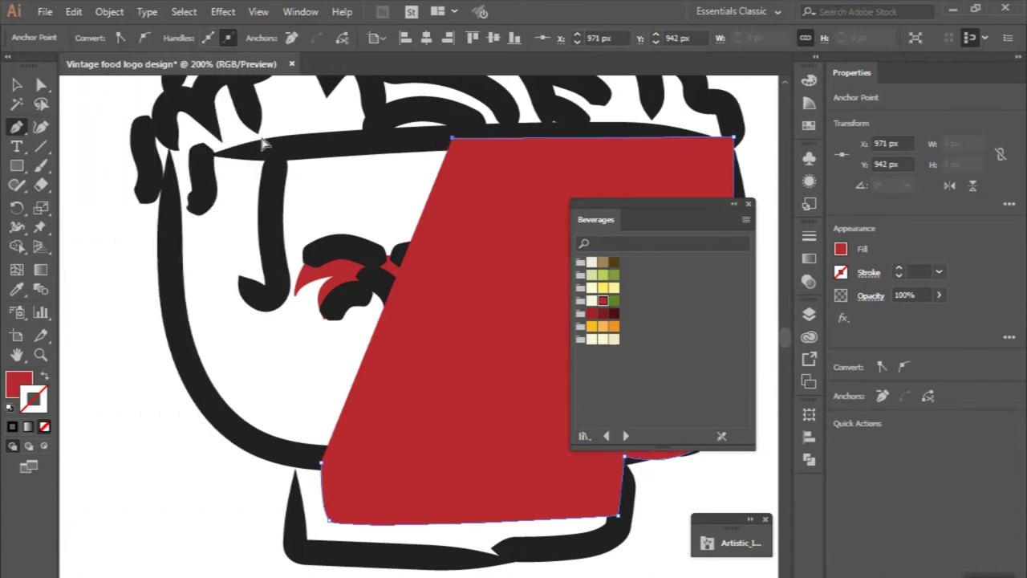
{"action": "left_click", "coordinate": [206, 154]}
{"action": "left_click_drag", "start_coordinate": [236, 401], "coordinate": [253, 425]}
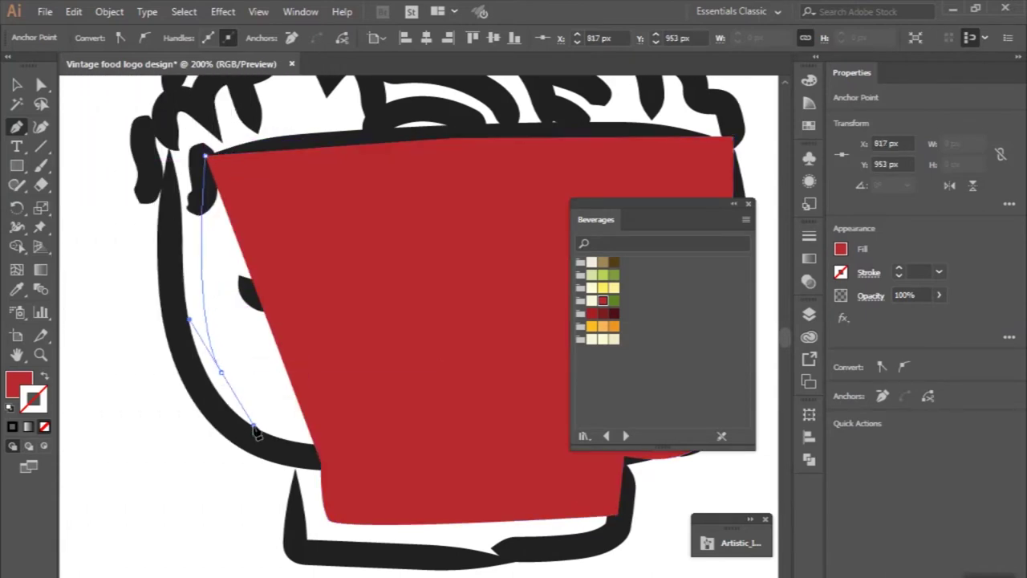
{"action": "left_click", "coordinate": [323, 463]}
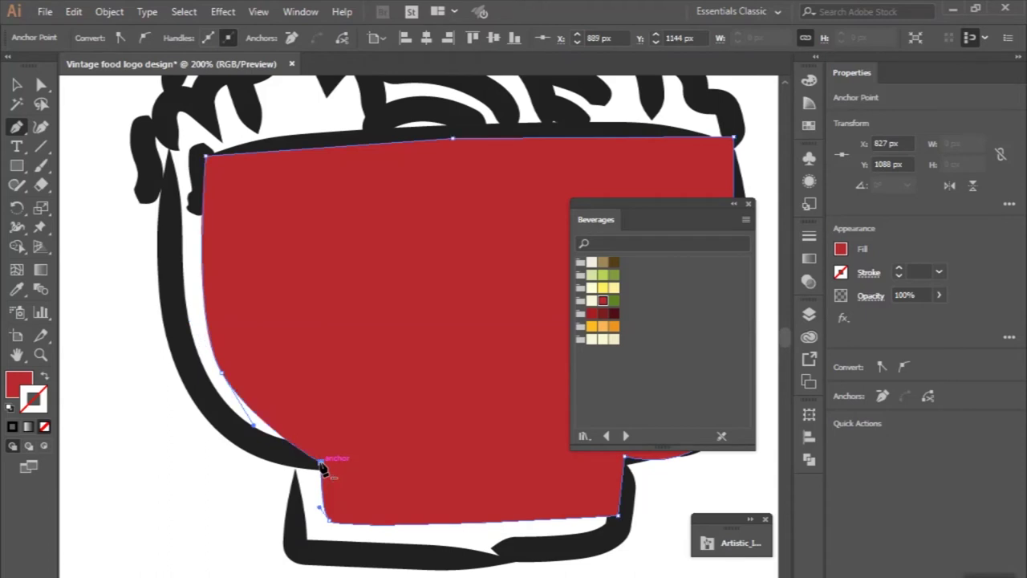
- Fill the bowl-body shape with cream, remove its stroke and send it behind the linework
{"action": "left_click", "coordinate": [602, 339]}
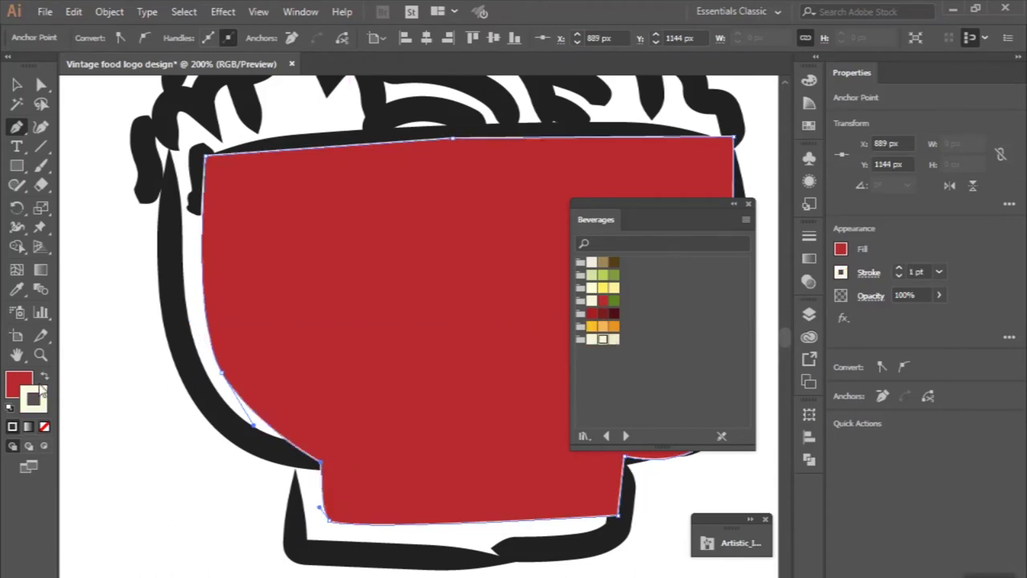
{"action": "left_click", "coordinate": [44, 377]}
{"action": "left_click", "coordinate": [44, 426]}
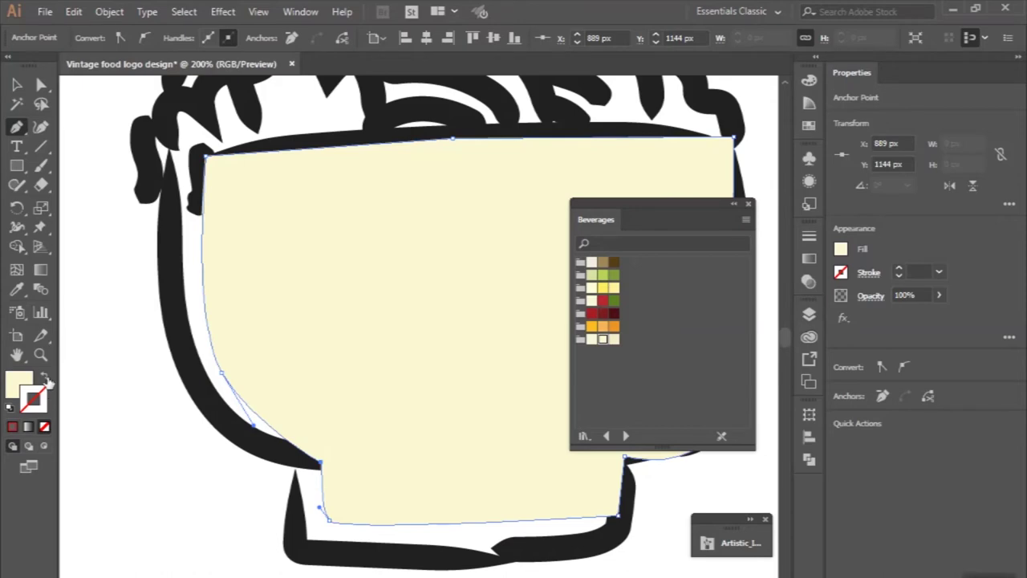
{"action": "left_click", "coordinate": [16, 84]}
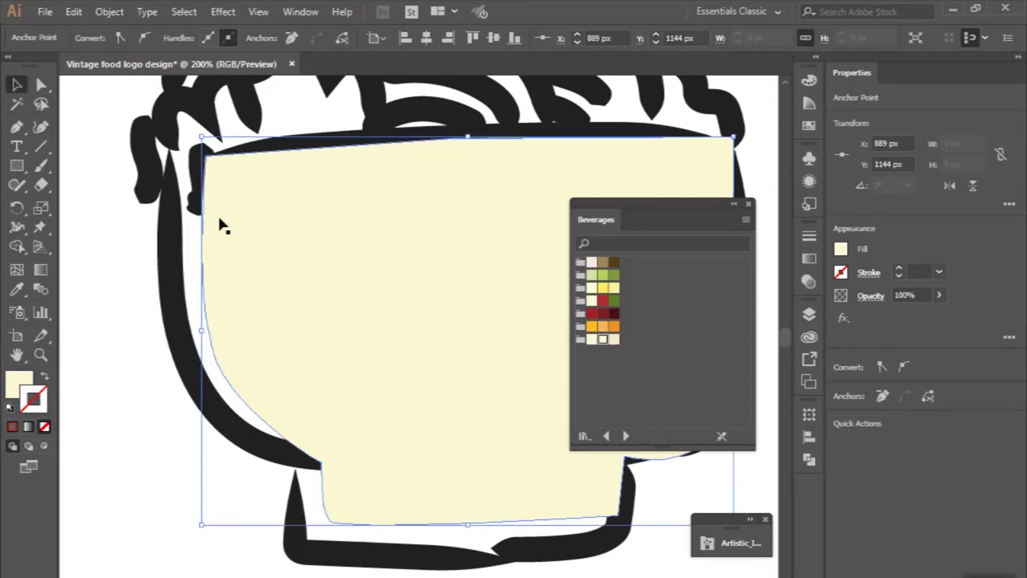
{"action": "key", "text": "ctrl+minus"}
{"action": "key", "text": "ctrl+minus"}
{"action": "left_click", "coordinate": [173, 255]}
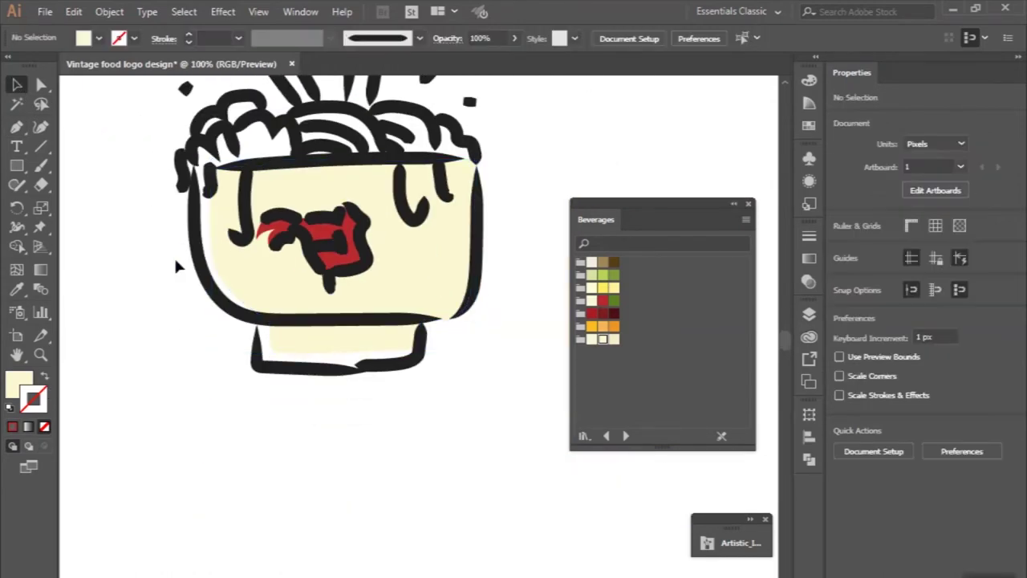
- Zoom in and start a Pen shape inside the left noodles, up through the curl and top noodle
{"action": "scroll", "coordinate": [174, 262], "scroll_direction": "up", "scroll_amount": 2}
{"action": "left_click", "coordinate": [16, 127]}
{"action": "scroll", "coordinate": [321, 241], "scroll_direction": "up", "scroll_amount": 1}
{"action": "key", "text": "ctrl+plus"}
{"action": "key", "text": "ctrl+plus"}
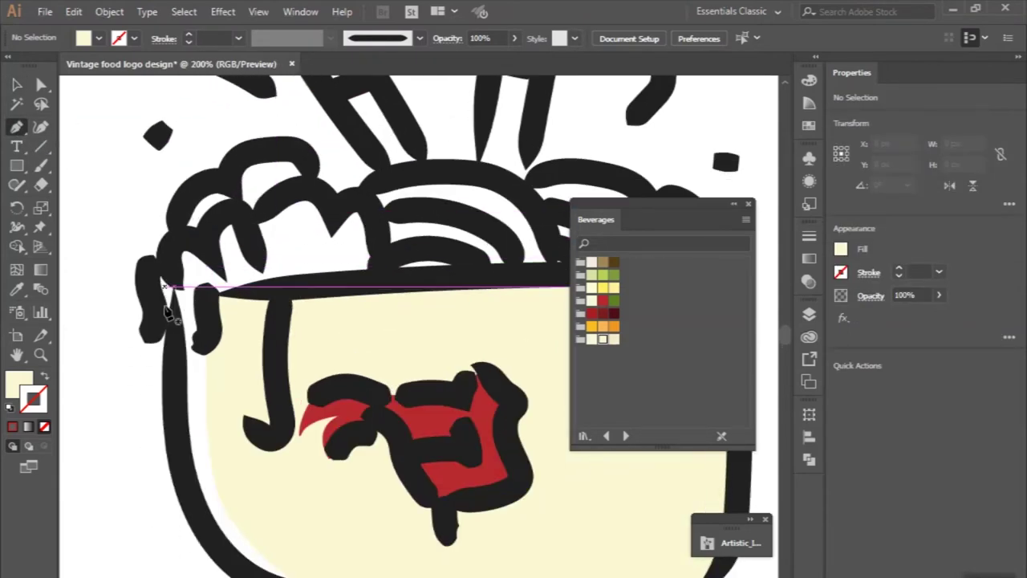
{"action": "scroll", "coordinate": [169, 314], "scroll_direction": "up", "scroll_amount": 2}
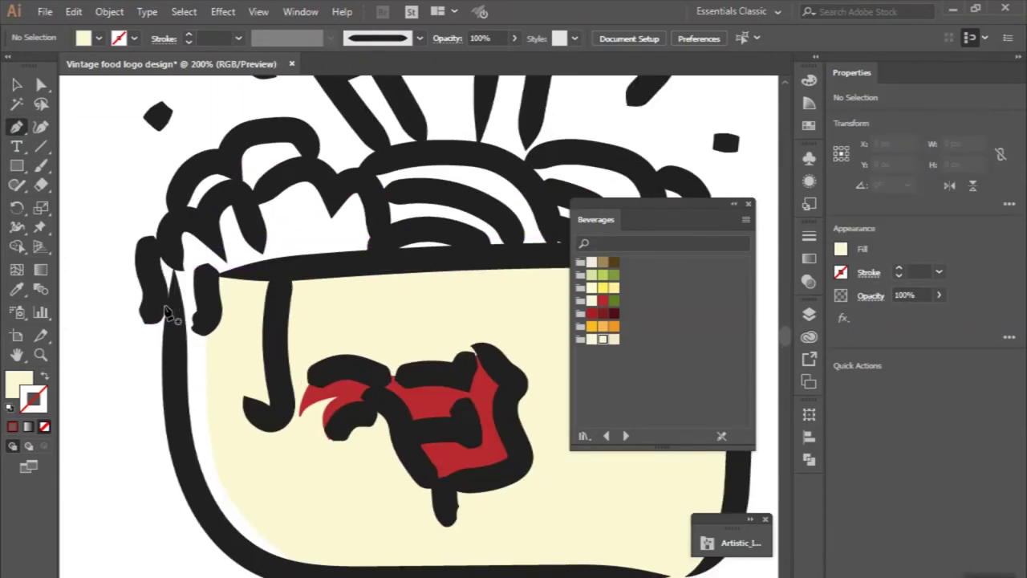
{"action": "scroll", "coordinate": [169, 314], "scroll_direction": "down", "scroll_amount": 2}
{"action": "scroll", "coordinate": [169, 314], "scroll_direction": "up", "scroll_amount": 2}
{"action": "scroll", "coordinate": [169, 313], "scroll_direction": "up", "scroll_amount": 1}
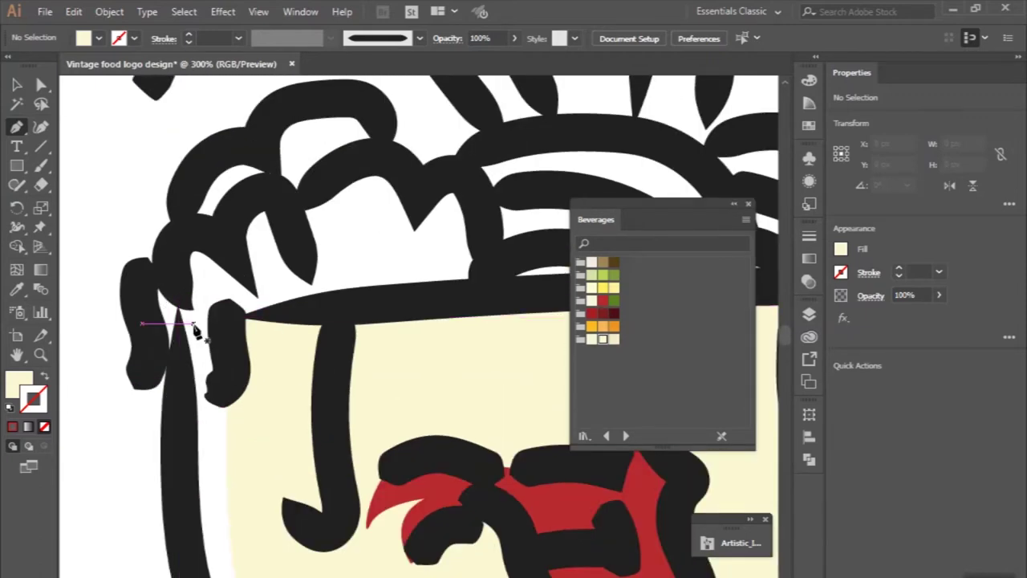
{"action": "mouse_move", "coordinate": [194, 323]}
{"action": "left_mouse_down"}
{"action": "mouse_move", "coordinate": [211, 297]}
{"action": "mouse_move", "coordinate": [255, 287]}
{"action": "mouse_move", "coordinate": [216, 238]}
{"action": "left_mouse_up"}
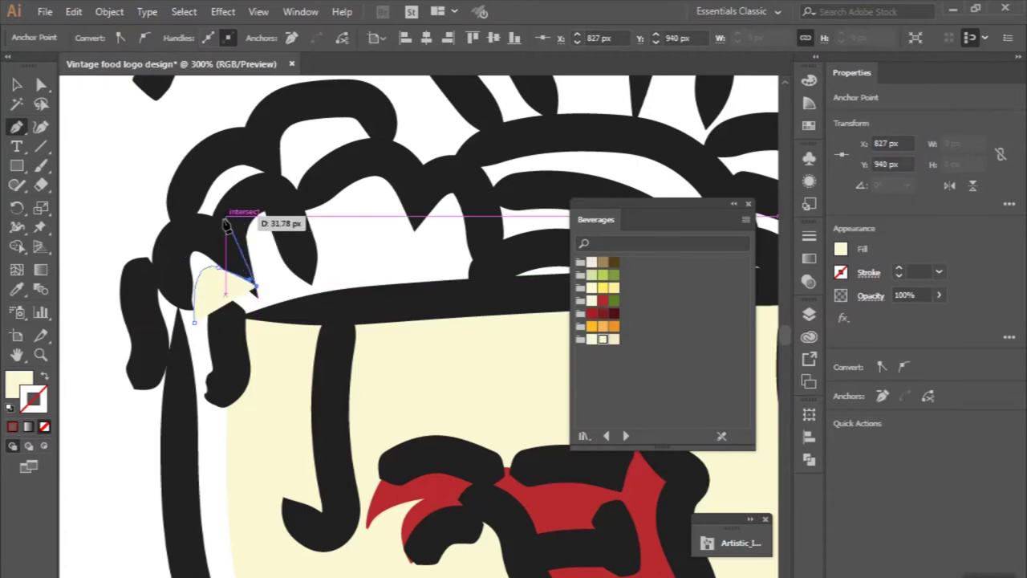
{"action": "left_click_drag", "start_coordinate": [233, 162], "coordinate": [258, 161]}
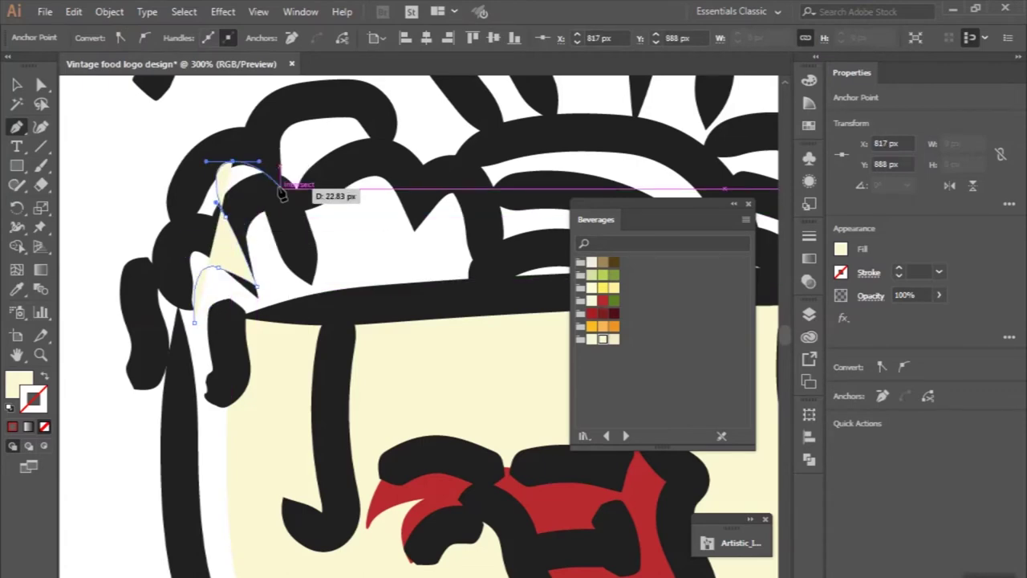
{"action": "left_click", "coordinate": [268, 167]}
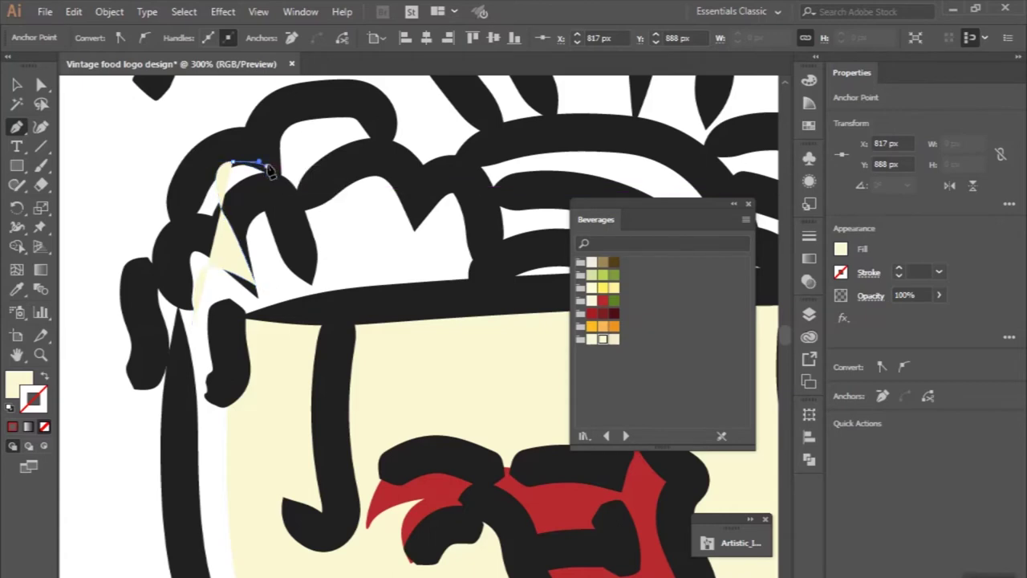
{"action": "left_click_drag", "start_coordinate": [287, 105], "coordinate": [341, 99]}
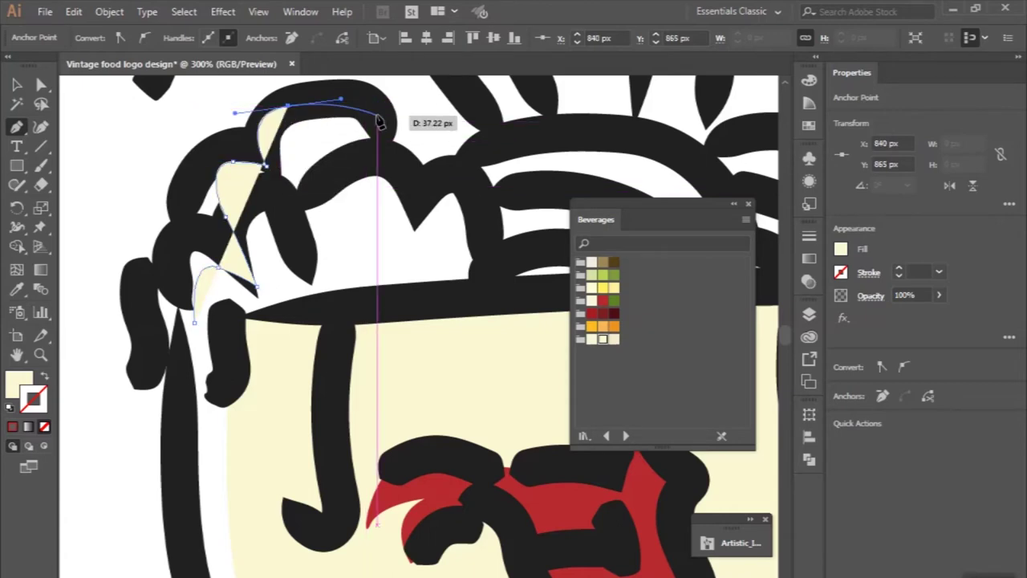
- Continue the noodle outline down the side, across the gap to the brim and back
{"action": "left_click_drag", "start_coordinate": [369, 105], "coordinate": [379, 118]}
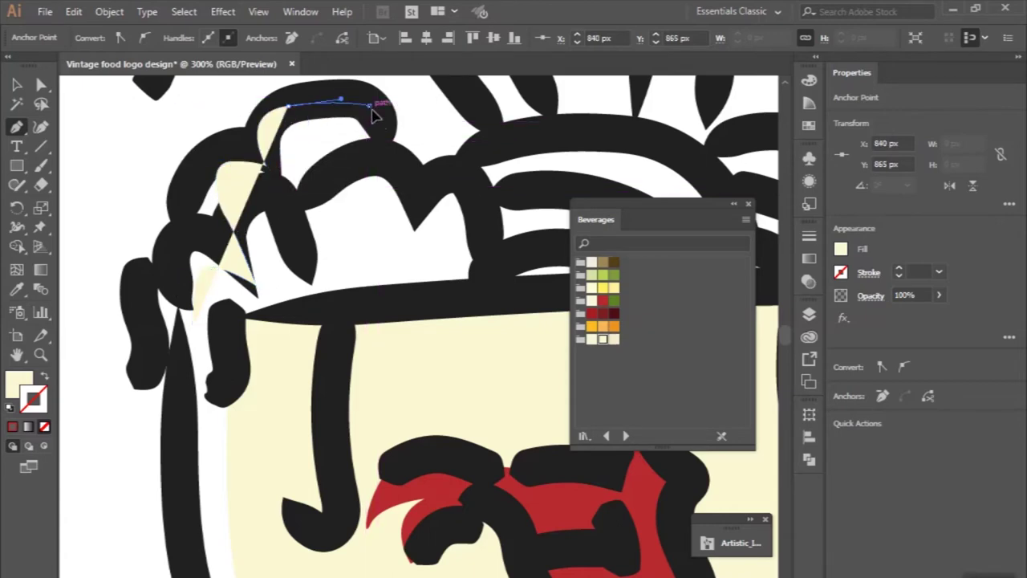
{"action": "left_click", "coordinate": [380, 151]}
{"action": "left_click", "coordinate": [297, 196]}
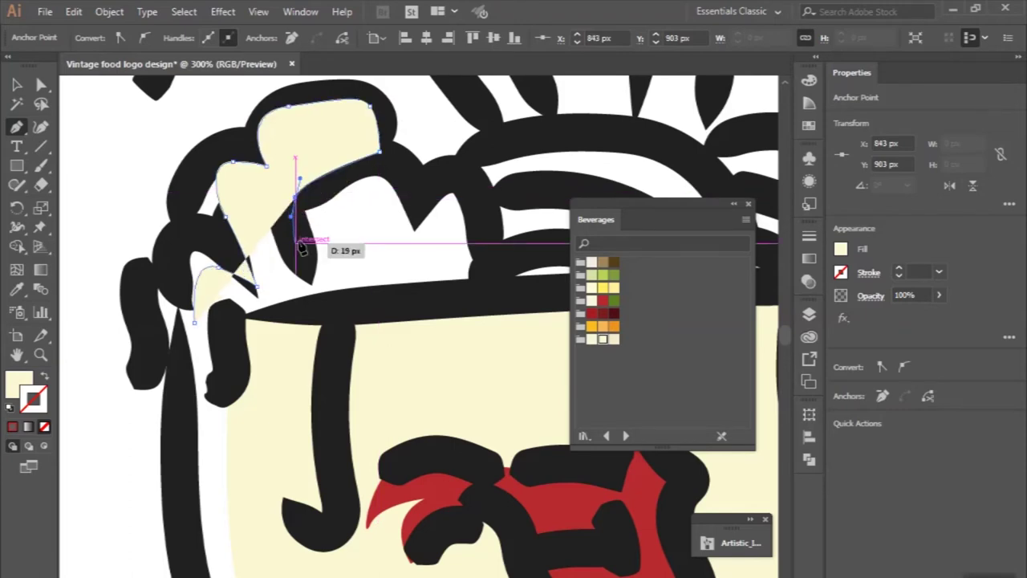
{"action": "left_click", "coordinate": [301, 247]}
{"action": "left_click_drag", "start_coordinate": [374, 202], "coordinate": [408, 218]}
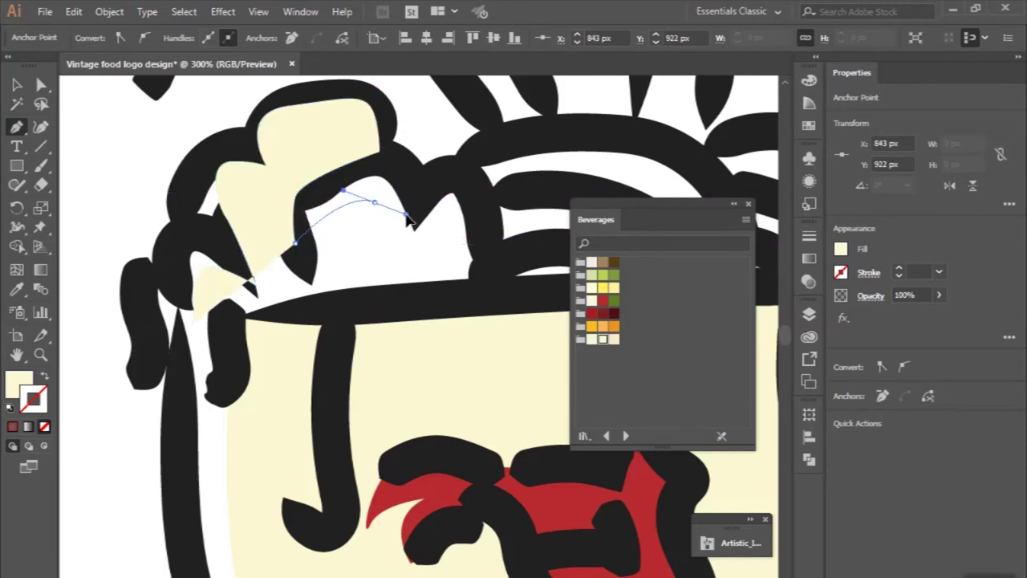
{"action": "left_click_drag", "start_coordinate": [423, 234], "coordinate": [481, 231]}
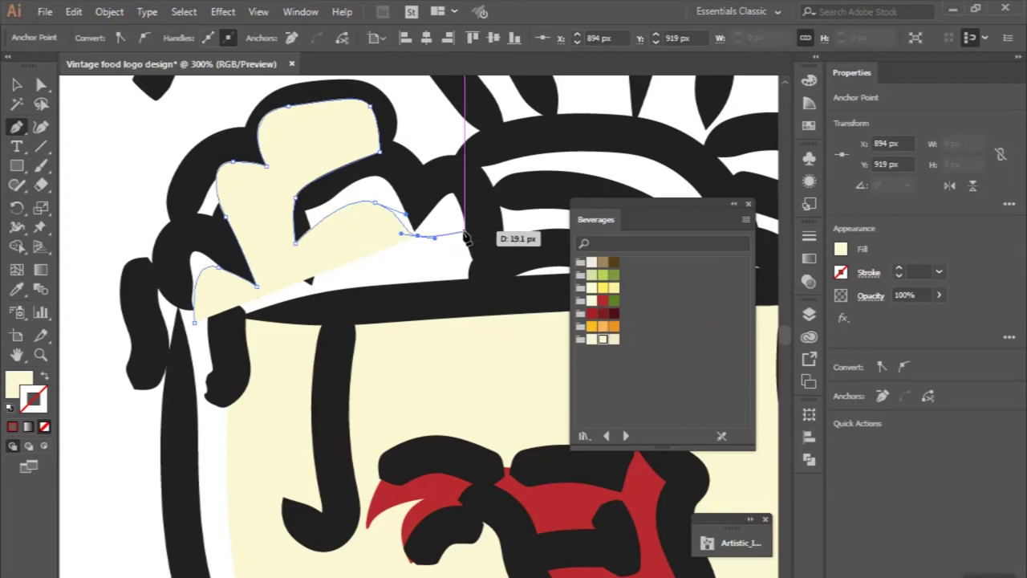
{"action": "scroll", "coordinate": [481, 291], "scroll_direction": "right", "scroll_amount": 3}
{"action": "left_click", "coordinate": [370, 298]}
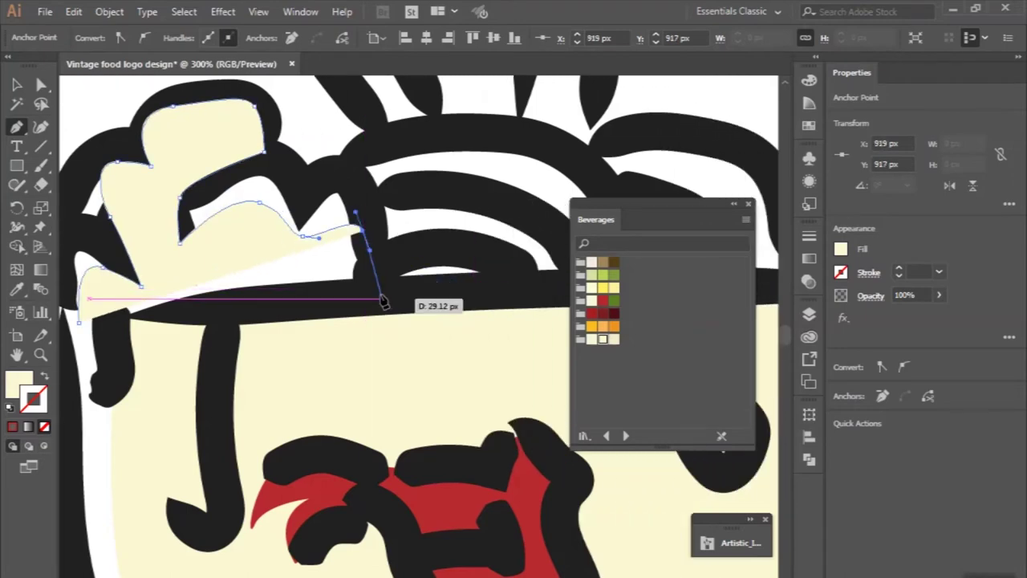
{"action": "scroll", "coordinate": [177, 324], "scroll_direction": "left", "scroll_amount": 1}
{"action": "left_click", "coordinate": [117, 321]}
{"action": "left_click_drag", "start_coordinate": [110, 255], "coordinate": [141, 270]}
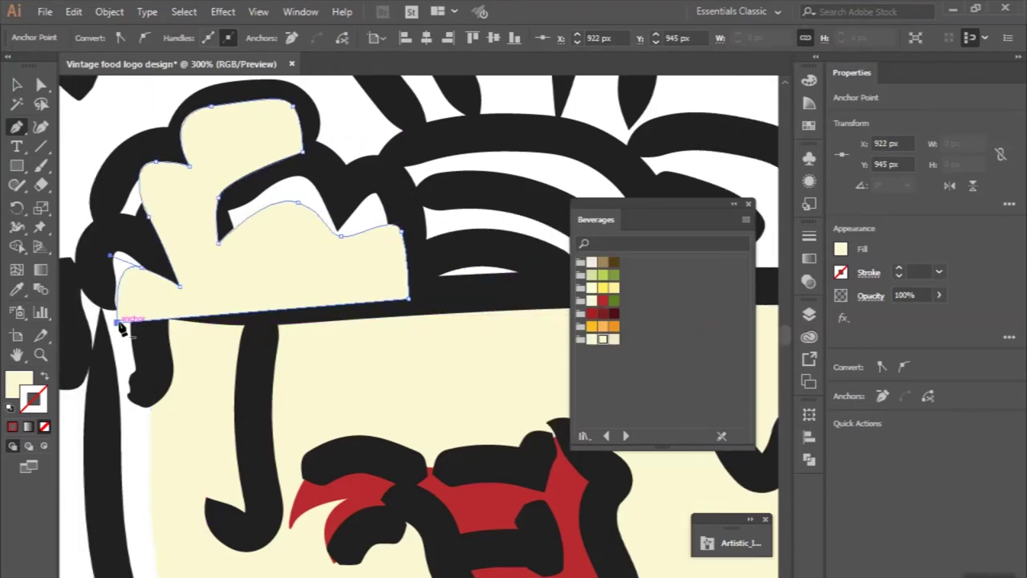
- Fill the noodle shape with Beverages orange and remove its outline
{"action": "left_click", "coordinate": [602, 326]}
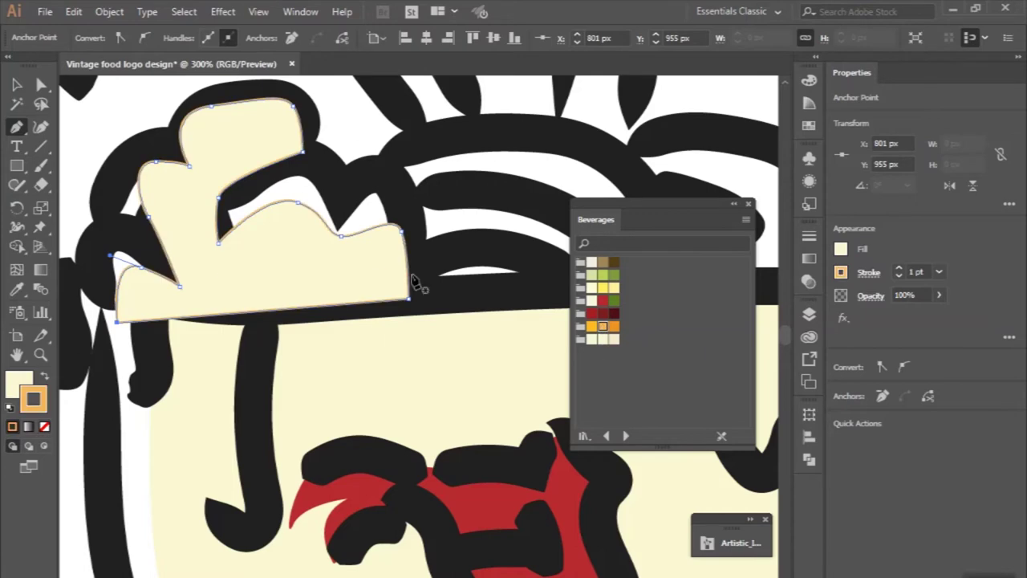
{"action": "left_click", "coordinate": [46, 380]}
{"action": "left_click", "coordinate": [45, 427]}
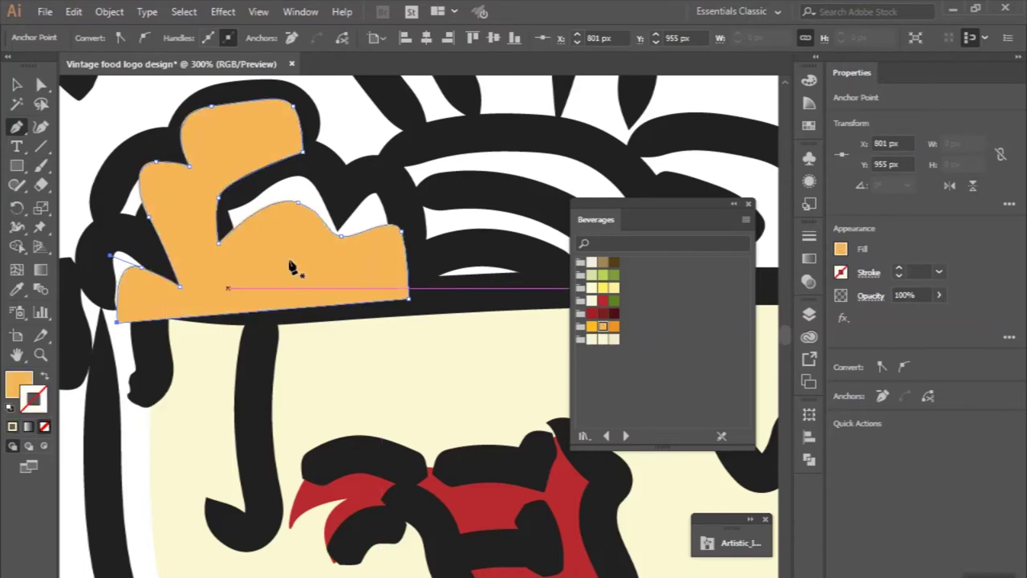
- Trace a beak-shaped orange fill under the middle noodles and send it behind the black strokes
{"action": "scroll", "coordinate": [287, 271], "scroll_direction": "down", "scroll_amount": 2}
{"action": "scroll", "coordinate": [290, 265], "scroll_direction": "down", "scroll_amount": 1}
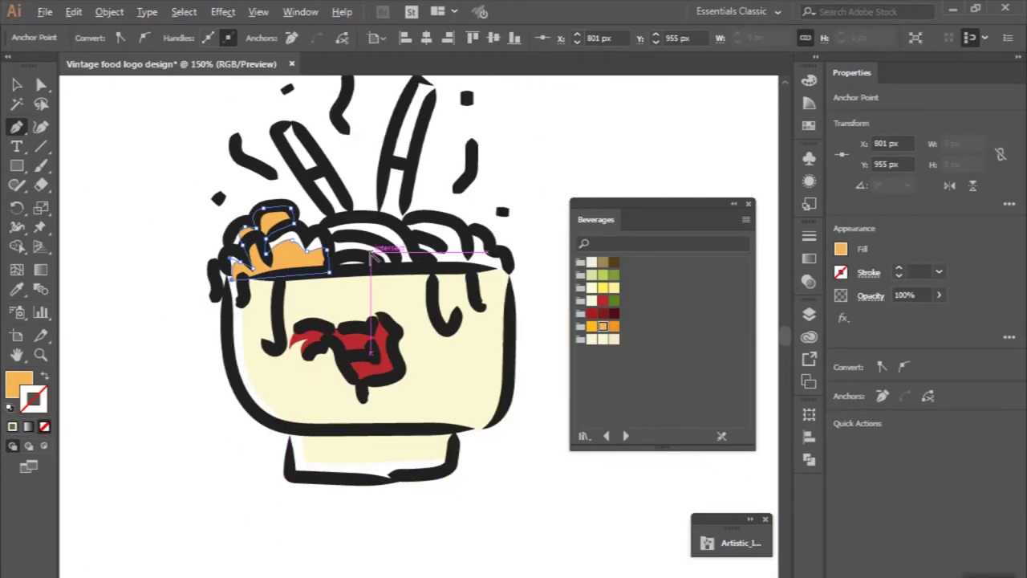
{"action": "scroll", "coordinate": [285, 265], "scroll_direction": "up", "scroll_amount": 2}
{"action": "scroll", "coordinate": [281, 265], "scroll_direction": "up", "scroll_amount": 1}
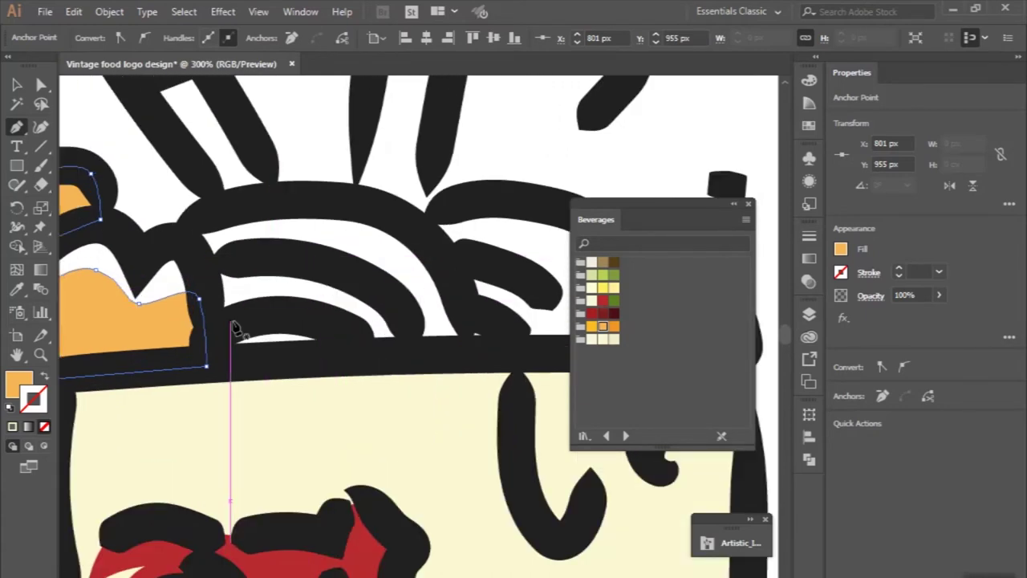
{"action": "left_click", "coordinate": [191, 236]}
{"action": "left_click_drag", "start_coordinate": [384, 210], "coordinate": [434, 245]}
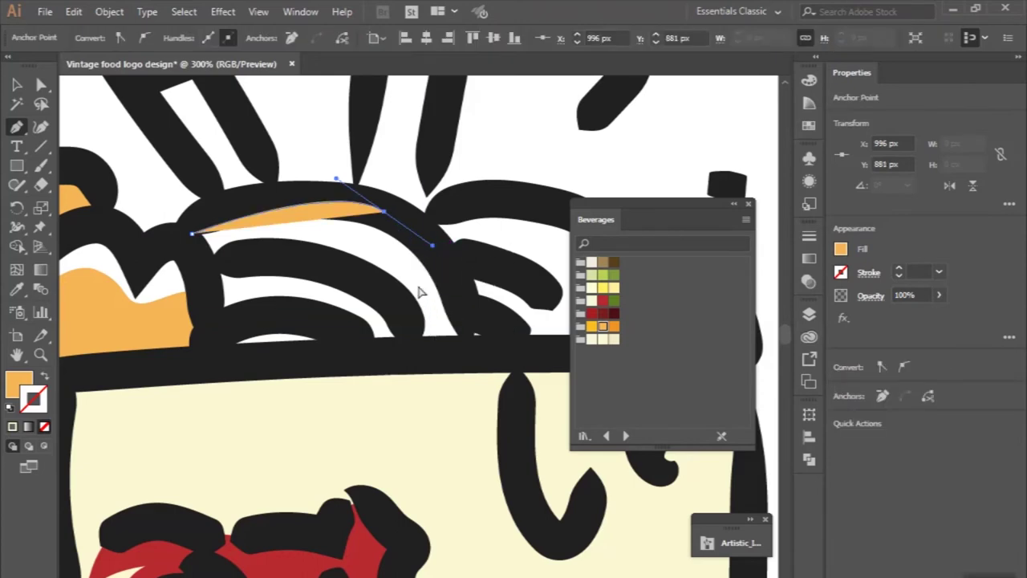
{"action": "key", "text": "ctrl+z"}
{"action": "left_click_drag", "start_coordinate": [365, 214], "coordinate": [419, 261]}
{"action": "left_click_drag", "start_coordinate": [426, 332], "coordinate": [387, 303]}
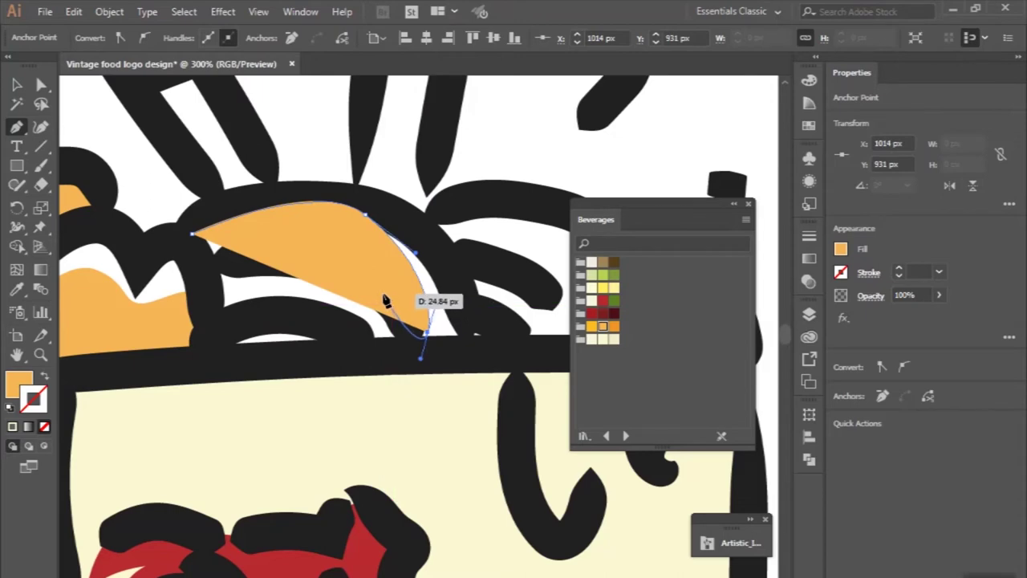
{"action": "left_click_drag", "start_coordinate": [291, 270], "coordinate": [345, 330]}
{"action": "left_click_drag", "start_coordinate": [337, 372], "coordinate": [336, 368]}
{"action": "left_click", "coordinate": [218, 358]}
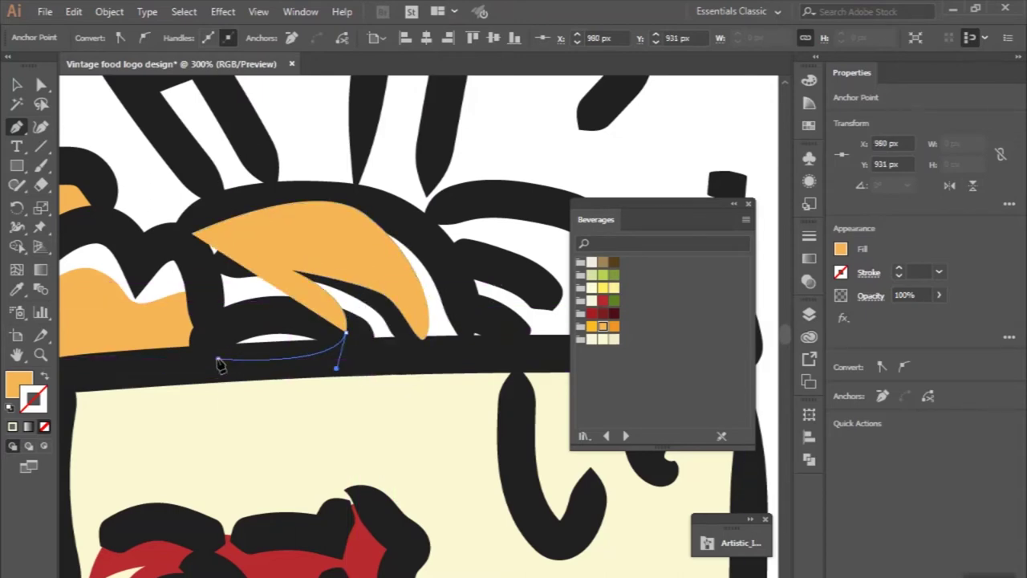
{"action": "left_click", "coordinate": [192, 235]}
{"action": "key", "text": "ctrl+shift+bracketleft"}
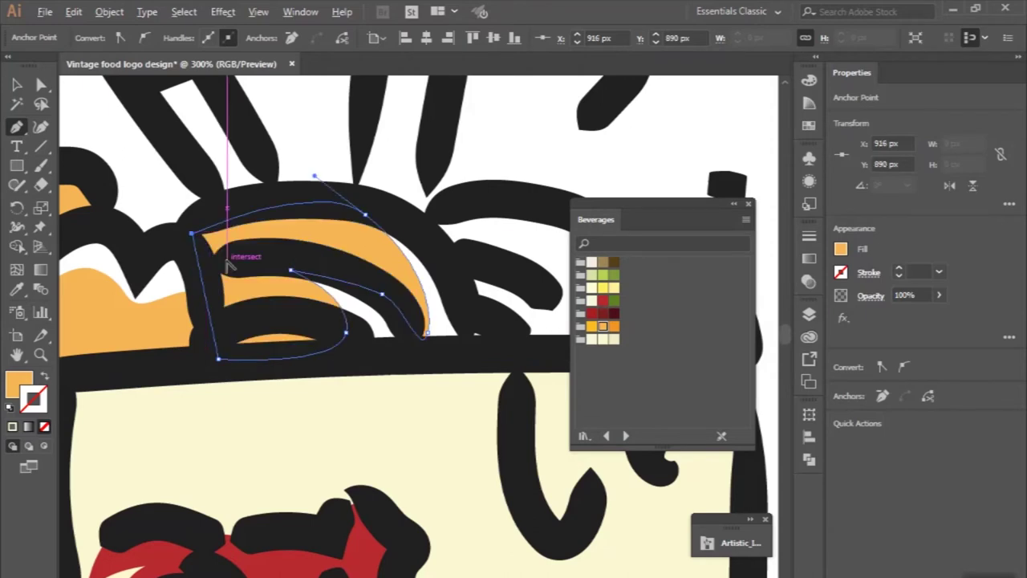
{"action": "key", "text": "ctrl+0"}
- Draw a second orange fill under the next noodle, running down to the bowl brim
{"action": "scroll", "coordinate": [305, 252], "scroll_direction": "up", "scroll_amount": 4}
{"action": "scroll", "coordinate": [270, 210], "scroll_direction": "right", "scroll_amount": 3}
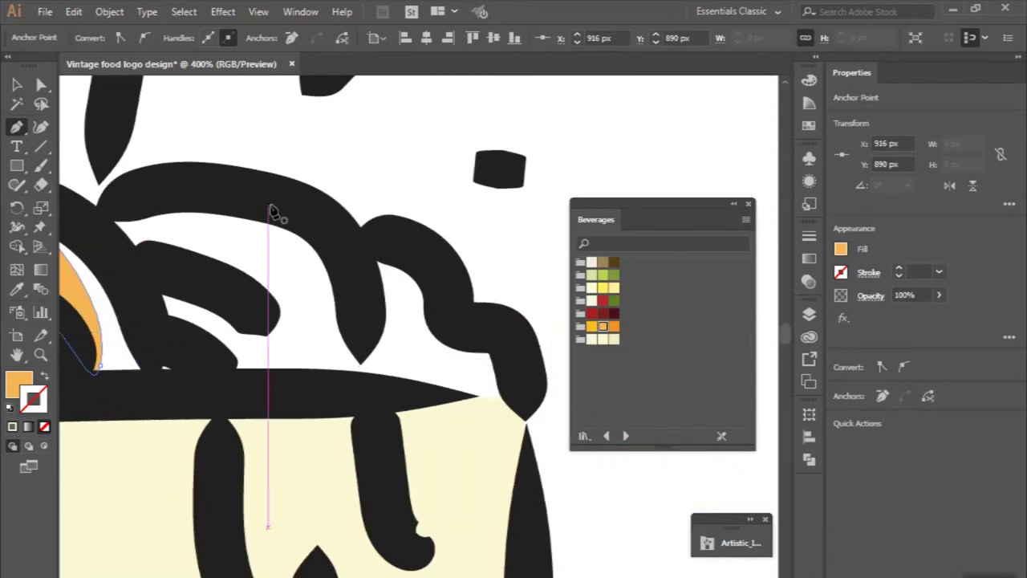
{"action": "left_click", "coordinate": [97, 216]}
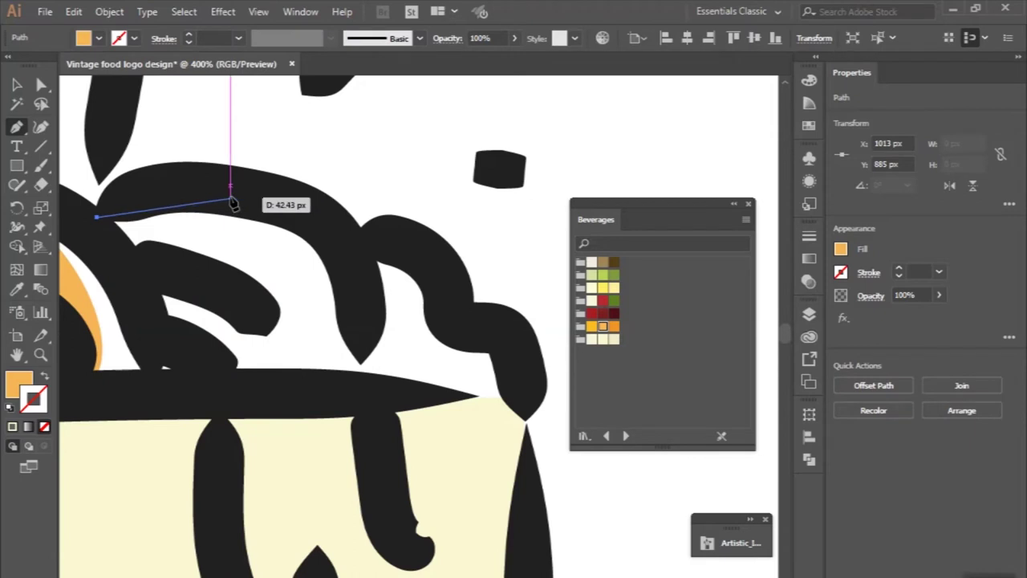
{"action": "left_click_drag", "start_coordinate": [230, 201], "coordinate": [299, 208]}
{"action": "left_click_drag", "start_coordinate": [321, 357], "coordinate": [318, 393]}
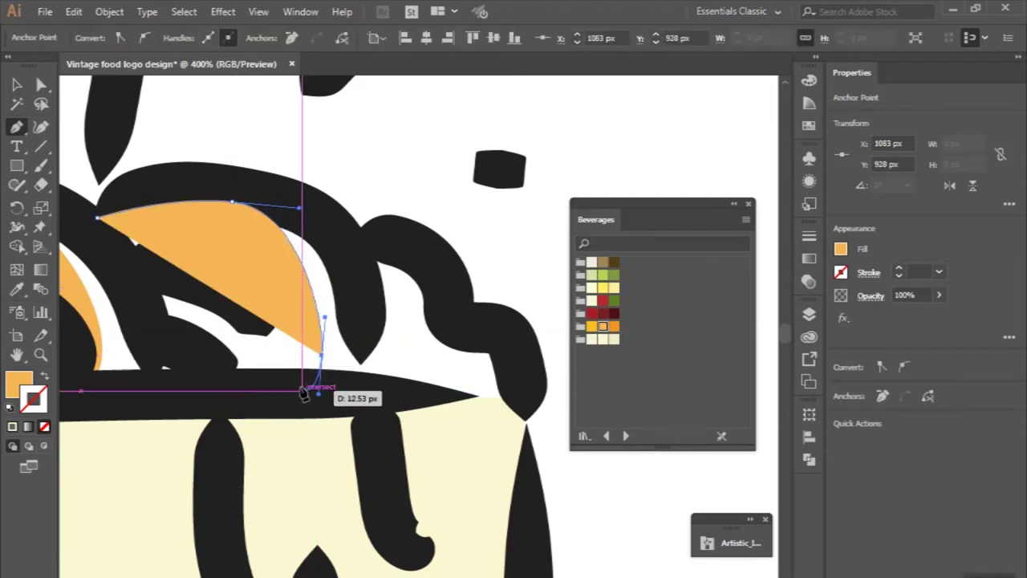
{"action": "left_click", "coordinate": [303, 383]}
{"action": "mouse_move", "coordinate": [232, 303]}
{"action": "left_mouse_down"}
{"action": "mouse_move", "coordinate": [202, 290]}
{"action": "mouse_move", "coordinate": [208, 345]}
{"action": "left_mouse_up"}
{"action": "left_click", "coordinate": [227, 393]}
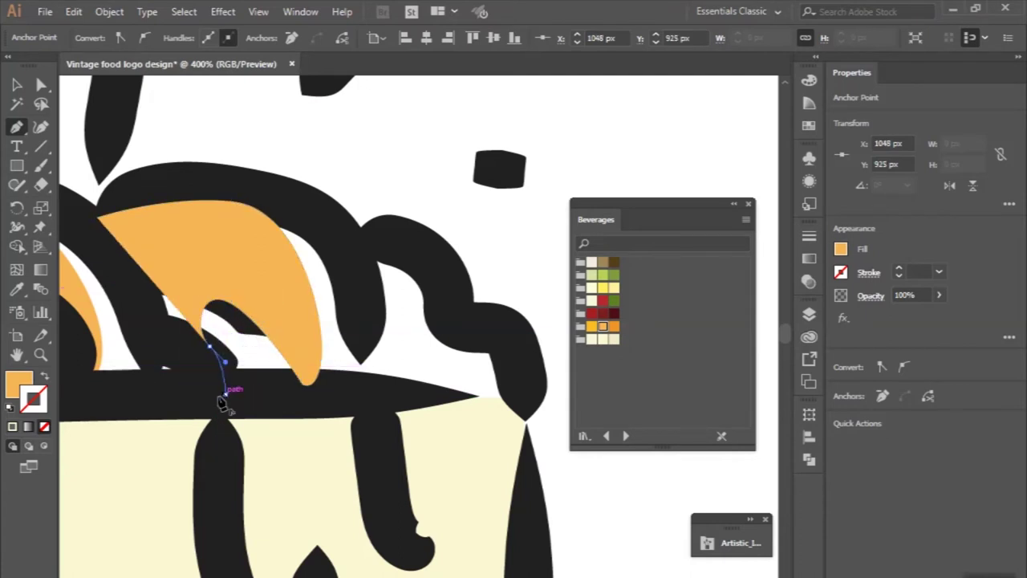
{"action": "left_click", "coordinate": [154, 393]}
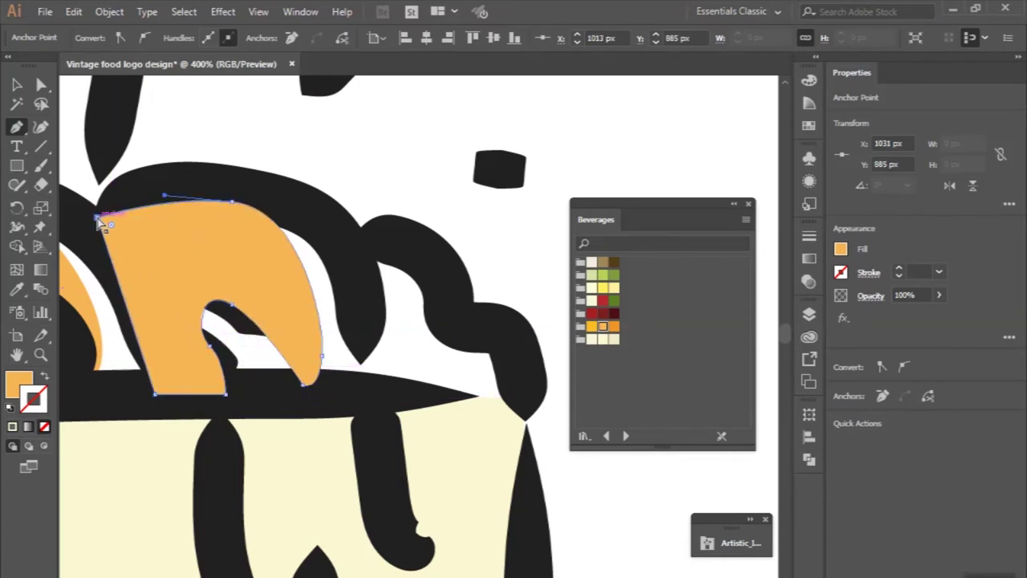
{"action": "left_click", "coordinate": [98, 218]}
- Add an orange fill under the right noodle loop, closed along the brim
{"action": "scroll", "coordinate": [288, 329], "scroll_direction": "down", "scroll_amount": 1}
{"action": "scroll", "coordinate": [289, 329], "scroll_direction": "right", "scroll_amount": 2}
{"action": "scroll", "coordinate": [288, 329], "scroll_direction": "up", "scroll_amount": 1}
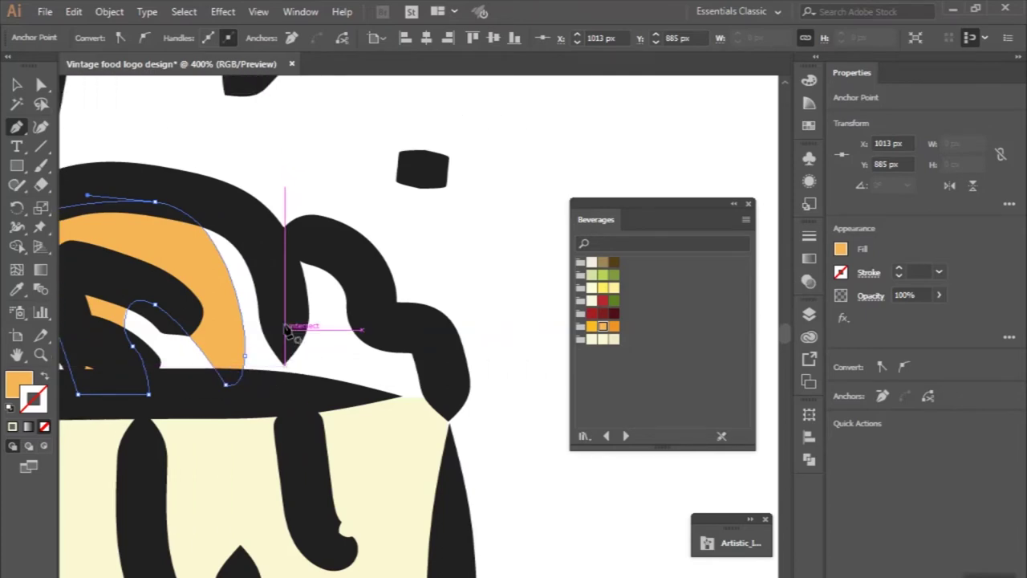
{"action": "left_click", "coordinate": [286, 305]}
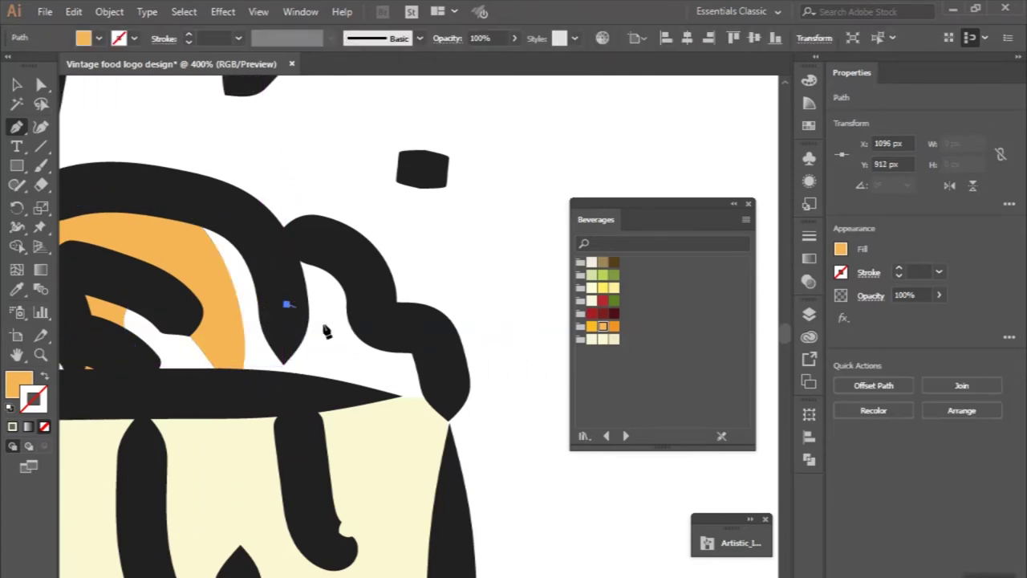
{"action": "left_click_drag", "start_coordinate": [358, 319], "coordinate": [401, 310]}
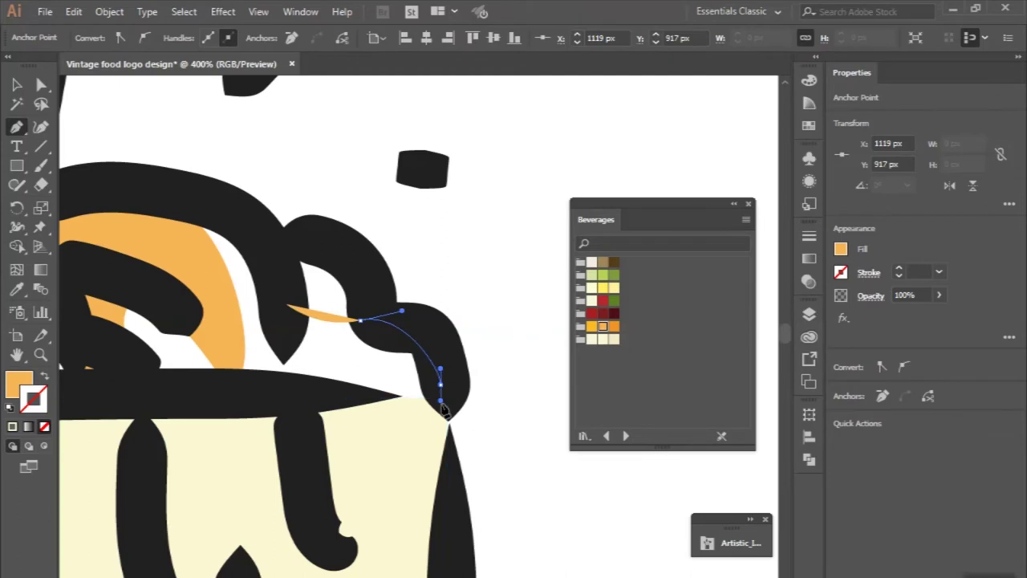
{"action": "left_click", "coordinate": [440, 386]}
{"action": "left_click", "coordinate": [253, 393]}
{"action": "left_click_drag", "start_coordinate": [283, 330], "coordinate": [286, 301]}
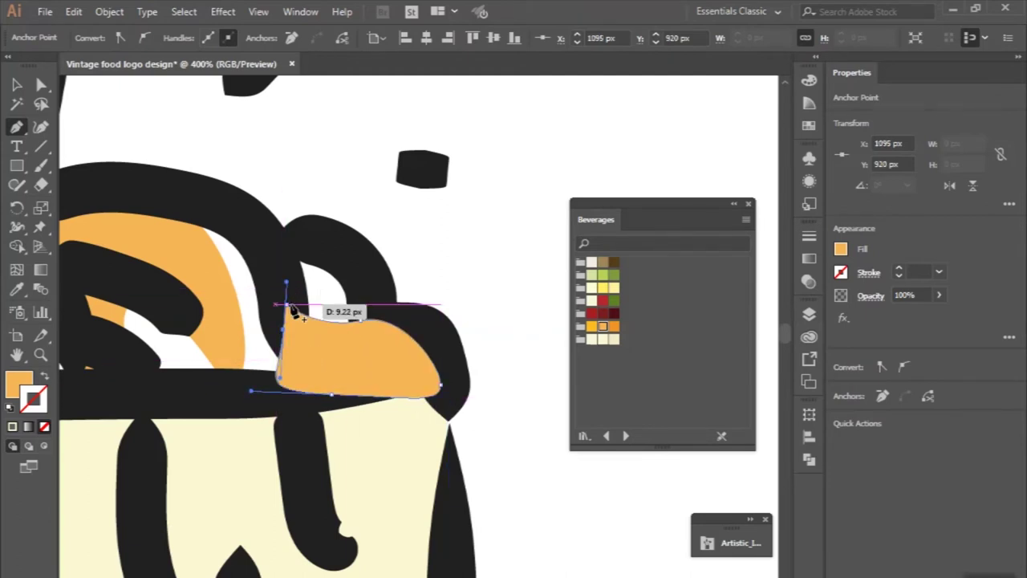
{"action": "left_click", "coordinate": [286, 305]}
{"action": "scroll", "coordinate": [315, 341], "scroll_direction": "down", "scroll_amount": 4}
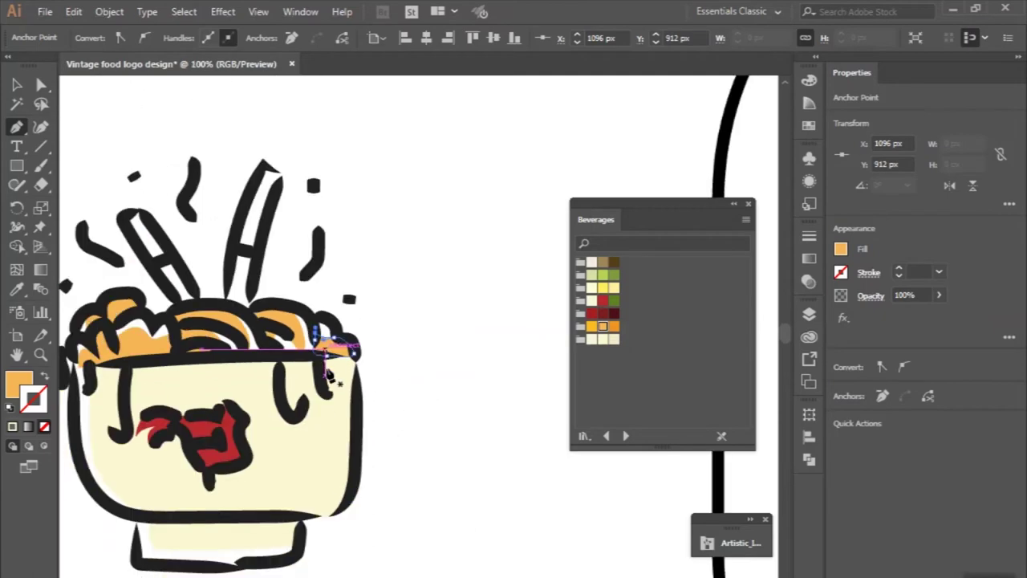
- Fill a strip inside the left chopstick with the sampled cream colour
{"action": "scroll", "coordinate": [264, 303], "scroll_direction": "up", "scroll_amount": 3}
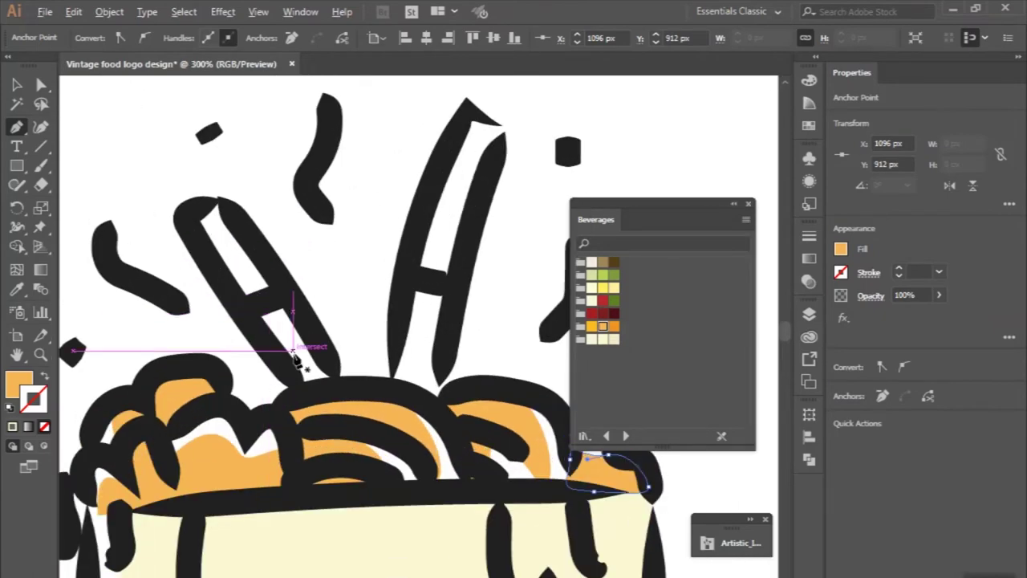
{"action": "scroll", "coordinate": [297, 353], "scroll_direction": "up", "scroll_amount": 1}
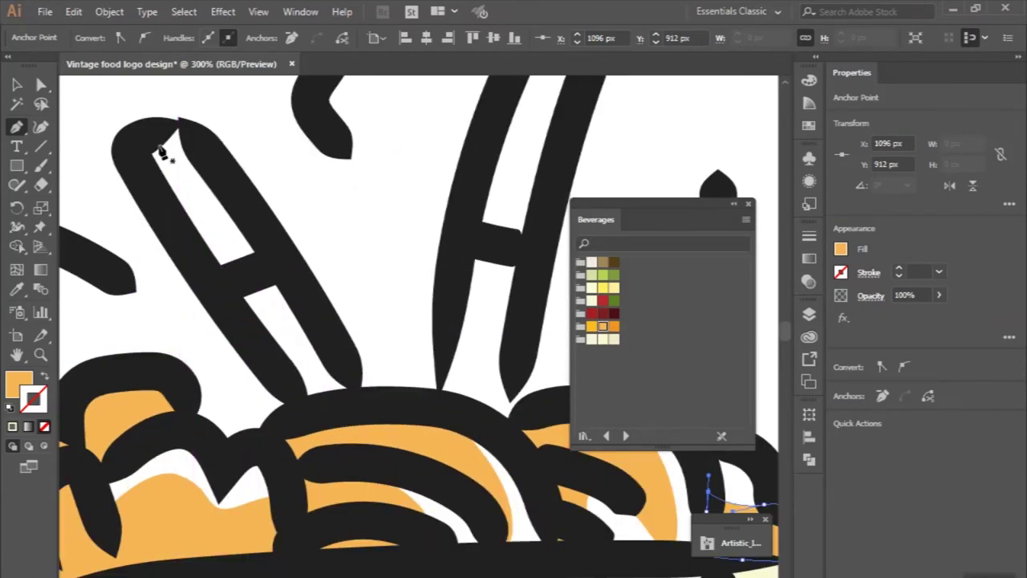
{"action": "left_click_drag", "start_coordinate": [181, 153], "coordinate": [171, 168]}
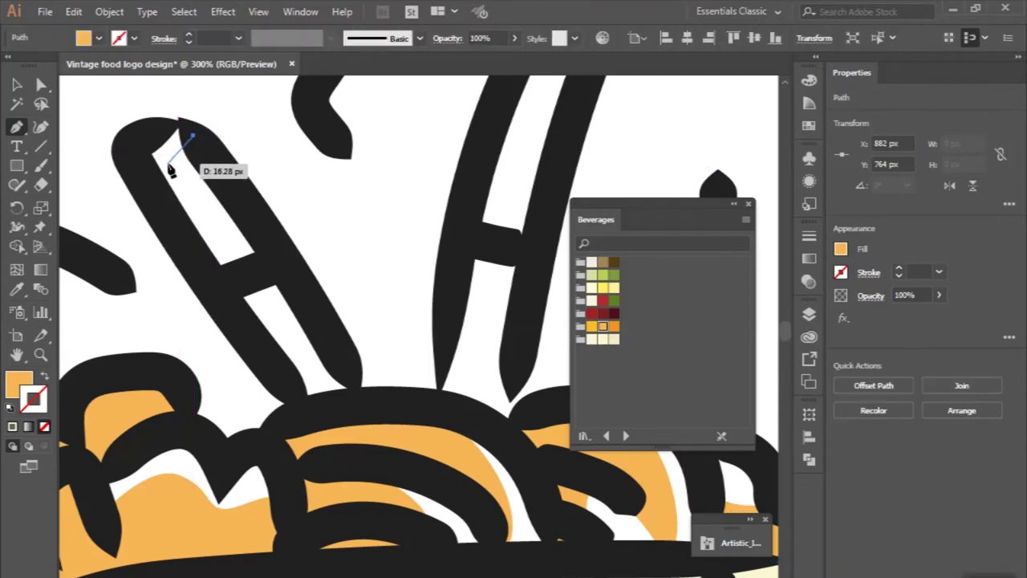
{"action": "left_click", "coordinate": [321, 401]}
{"action": "left_click", "coordinate": [360, 393]}
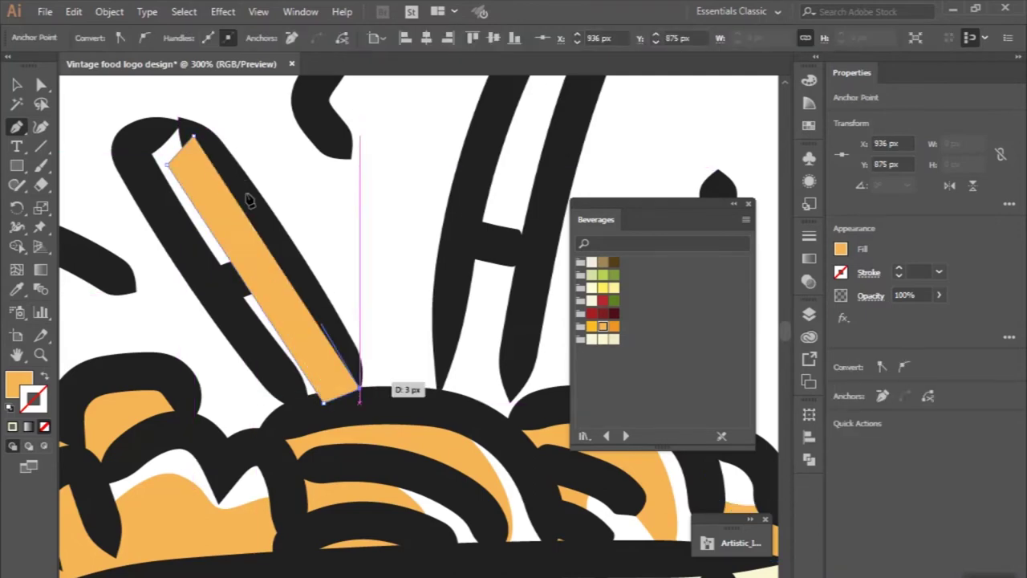
{"action": "left_click", "coordinate": [17, 291]}
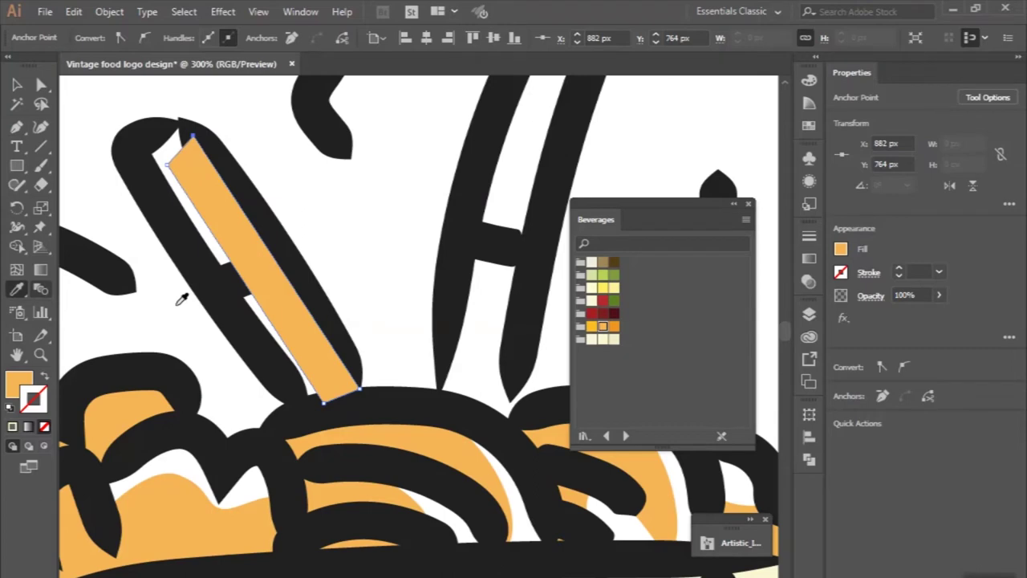
{"action": "scroll", "coordinate": [273, 403], "scroll_direction": "down", "scroll_amount": 5}
{"action": "left_click", "coordinate": [273, 405]}
{"action": "scroll", "coordinate": [273, 405], "scroll_direction": "up", "scroll_amount": 5}
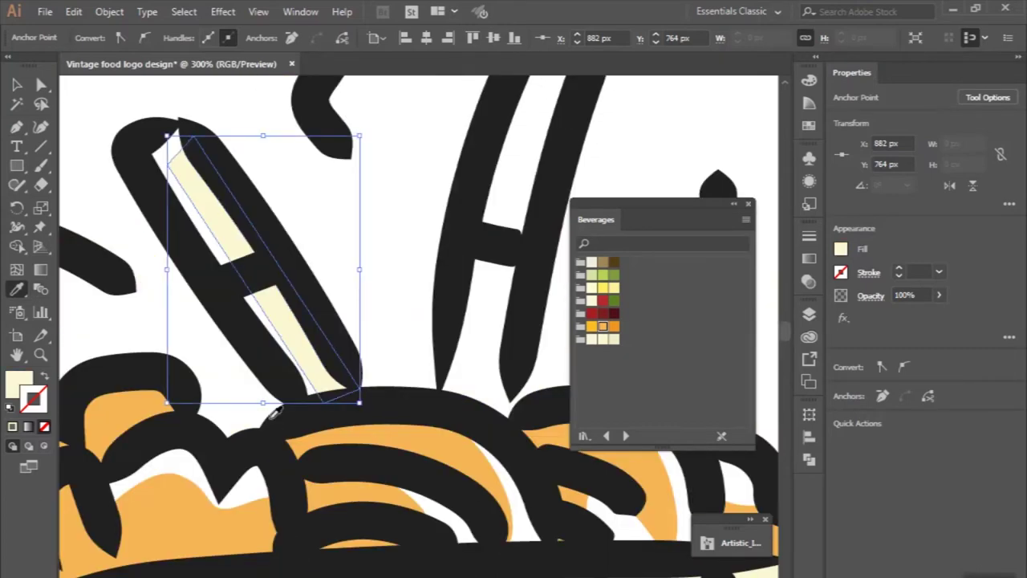
{"action": "key", "text": "ctrl+minus"}
- Trace a closed cream highlight shape inside the right chopstick's black outline
{"action": "left_click", "coordinate": [18, 128]}
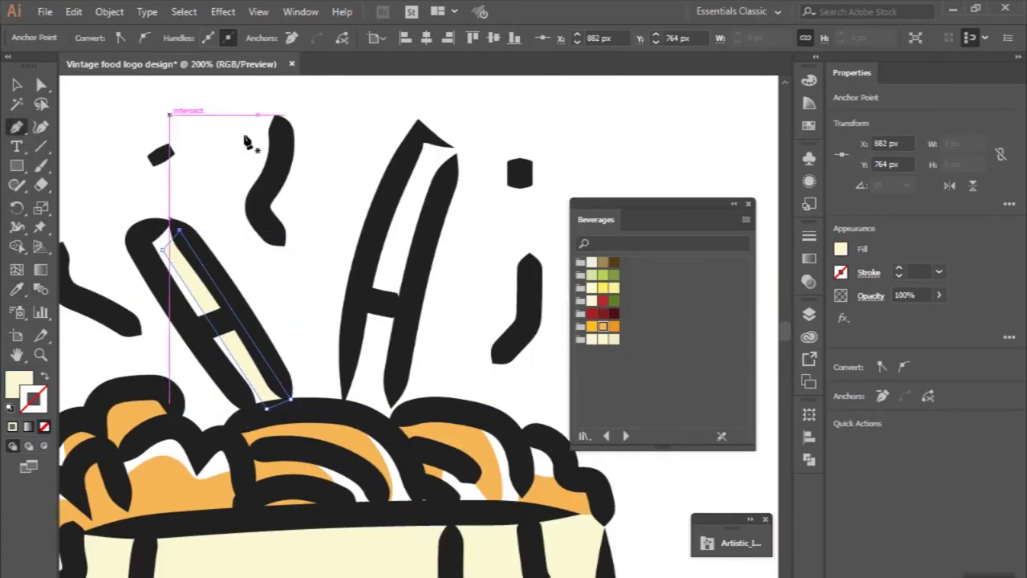
{"action": "left_click", "coordinate": [440, 146]}
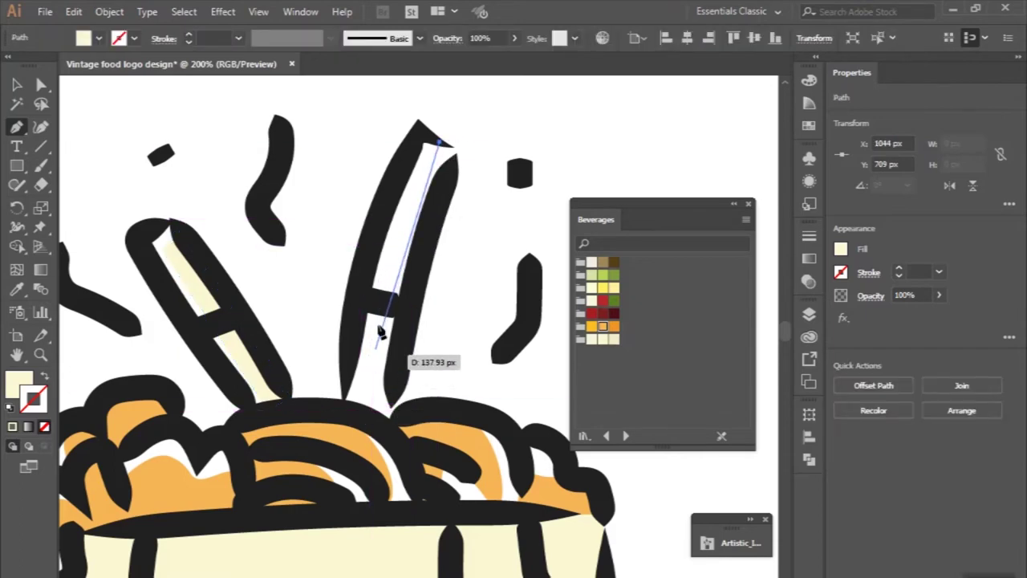
{"action": "left_click", "coordinate": [393, 256]}
{"action": "left_click", "coordinate": [388, 288]}
{"action": "left_click", "coordinate": [377, 397]}
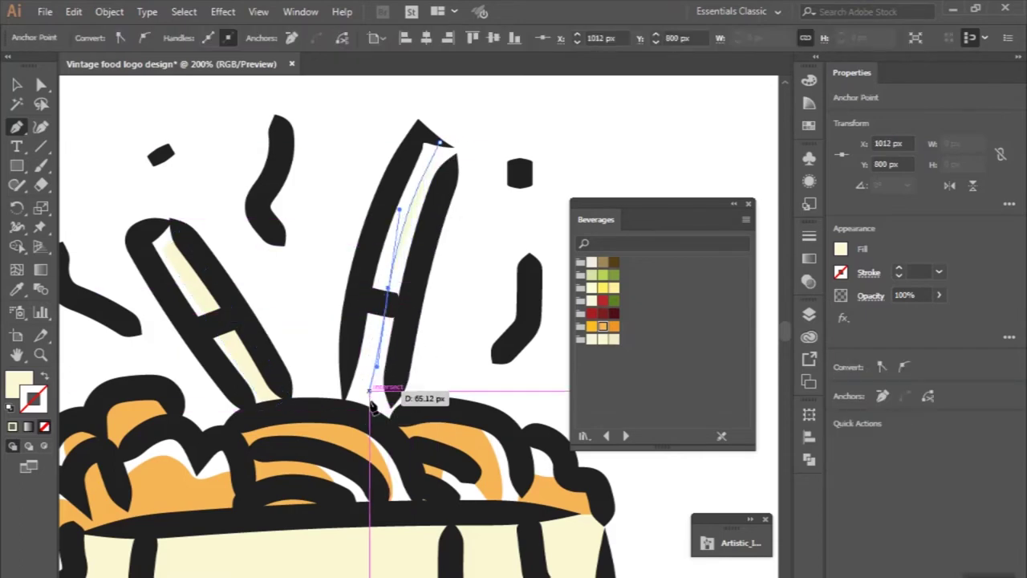
{"action": "key", "text": "ctrl+z"}
{"action": "left_click", "coordinate": [370, 347]}
{"action": "left_click", "coordinate": [363, 411]}
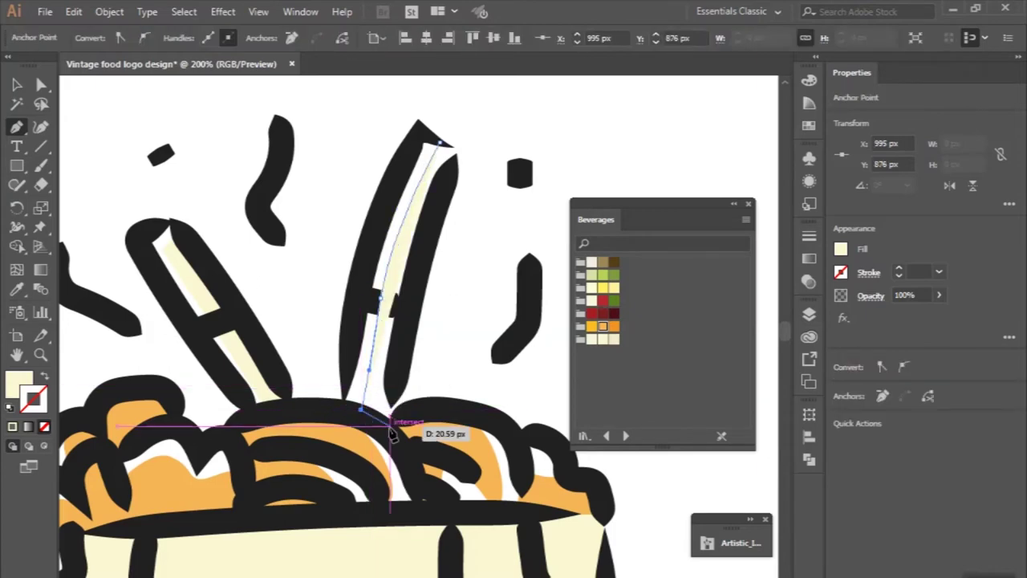
{"action": "left_click", "coordinate": [389, 424]}
{"action": "left_click", "coordinate": [432, 220]}
{"action": "left_click", "coordinate": [446, 194]}
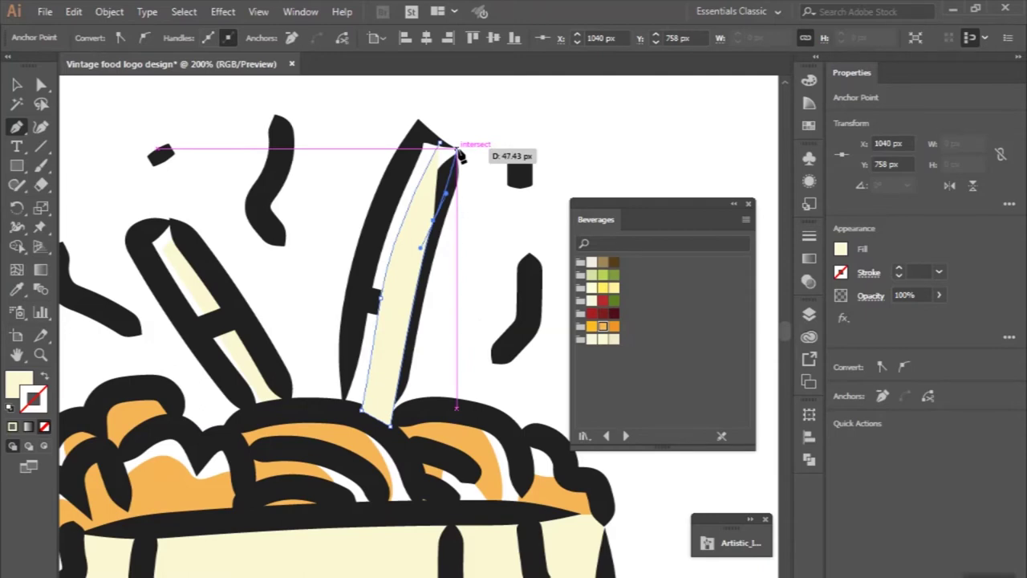
{"action": "left_click", "coordinate": [446, 148]}
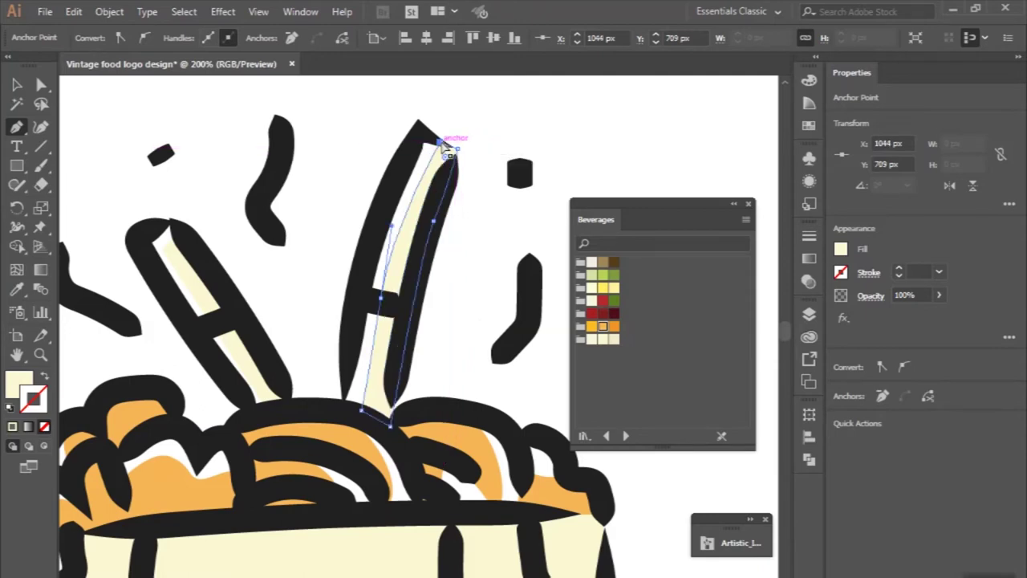
{"action": "key", "text": "ctrl+minus"}
{"action": "left_click", "coordinate": [25, 90]}
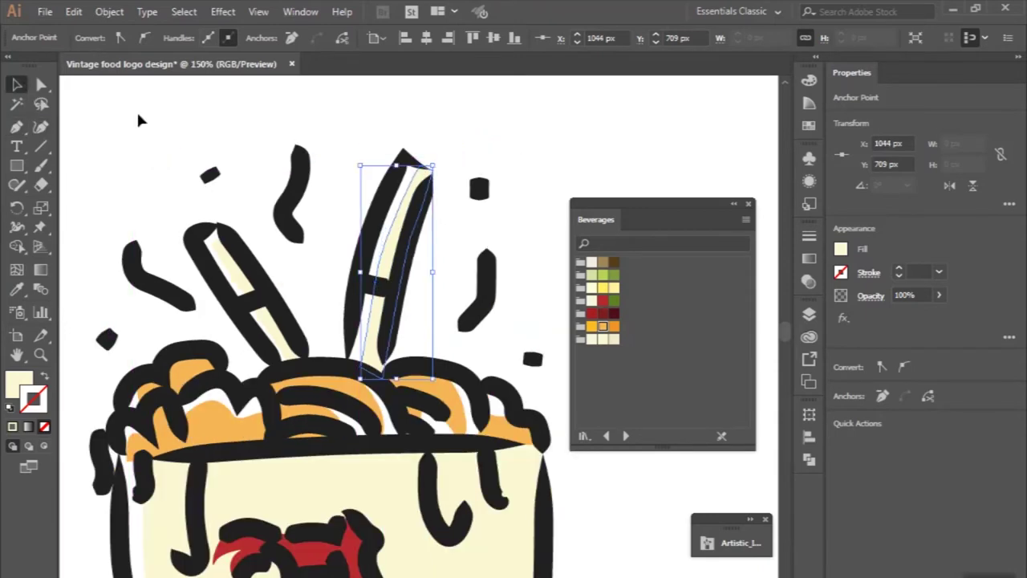
- Zoom out to the whole bowl and open the Layers panel showing Layer 1's contents
{"action": "left_click", "coordinate": [136, 110]}
{"action": "key", "text": "ctrl+minus"}
{"action": "key", "text": "ctrl+minus"}
{"action": "scroll", "coordinate": [138, 120], "scroll_direction": "up", "scroll_amount": 2}
{"action": "scroll", "coordinate": [138, 120], "scroll_direction": "left", "scroll_amount": 2}
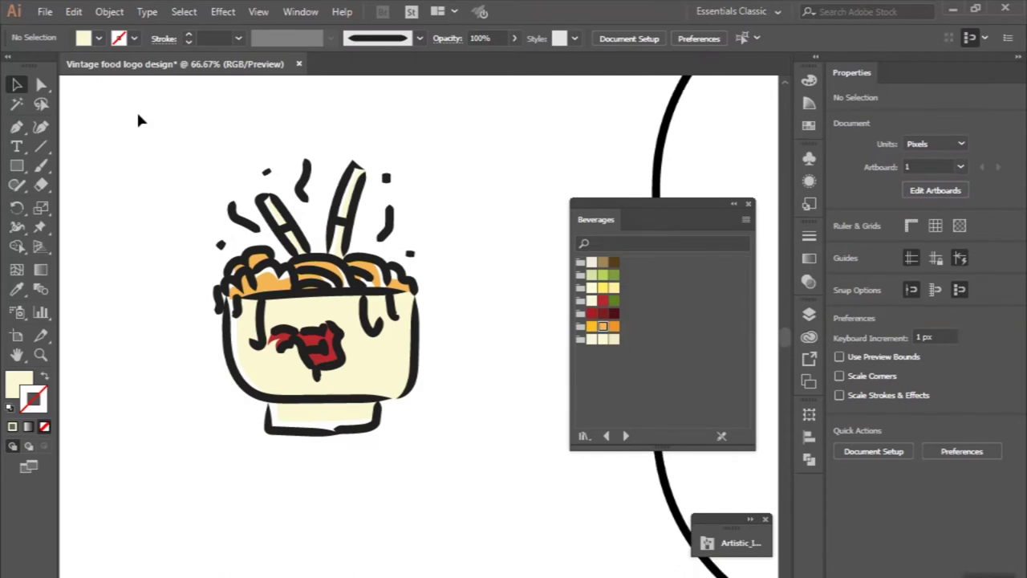
{"action": "key", "text": "ctrl+minus"}
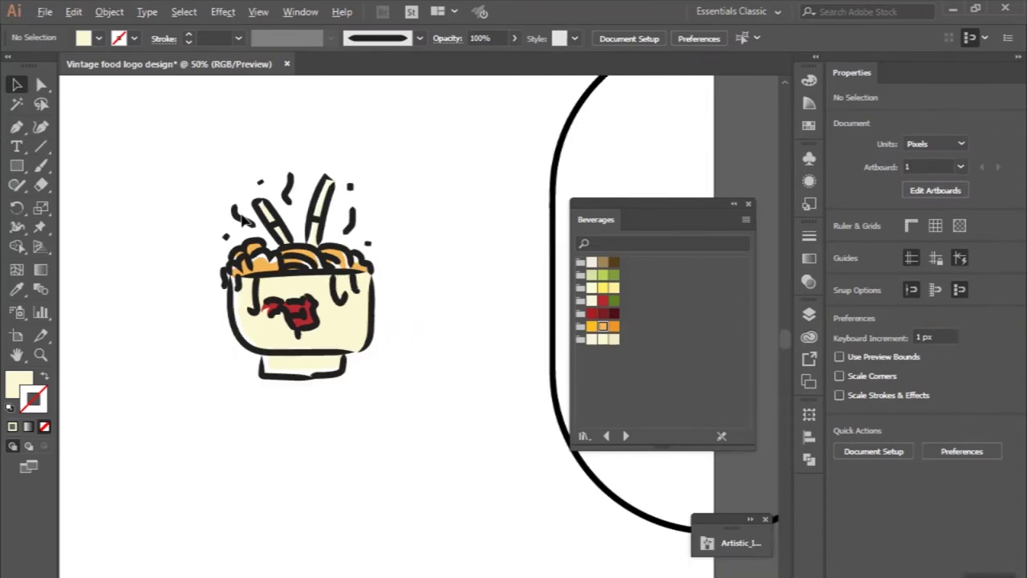
{"action": "left_click_drag", "start_coordinate": [395, 421], "coordinate": [255, 271]}
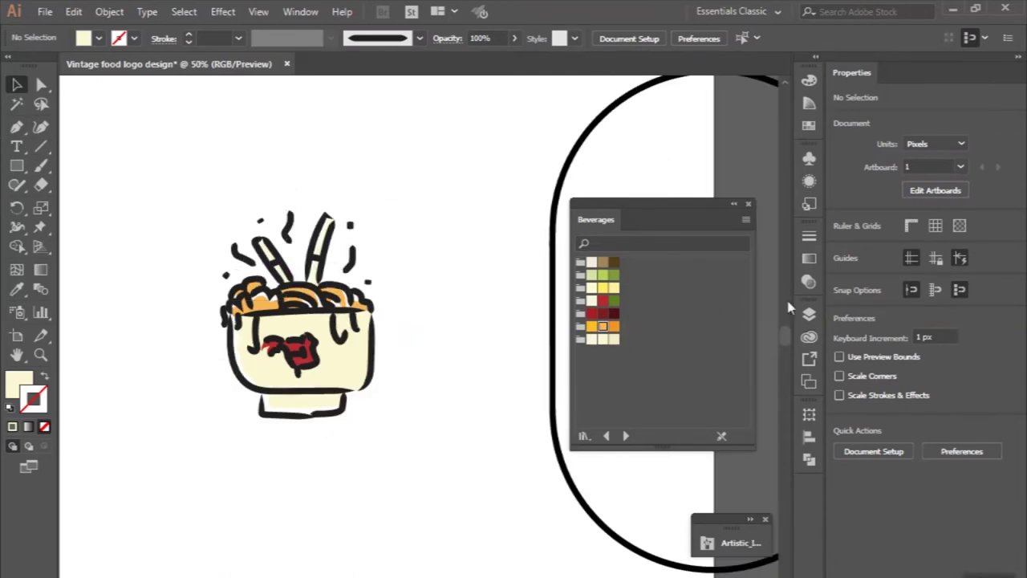
{"action": "left_click", "coordinate": [809, 315]}
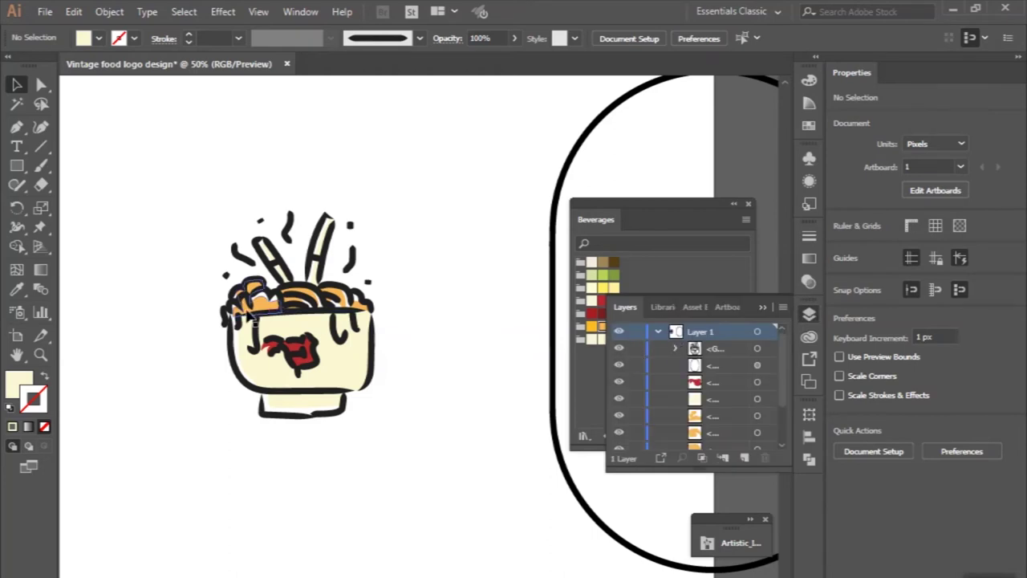
- Marquee-select all the noodle bowl artwork and group it
{"action": "left_click_drag", "start_coordinate": [177, 193], "coordinate": [449, 491]}
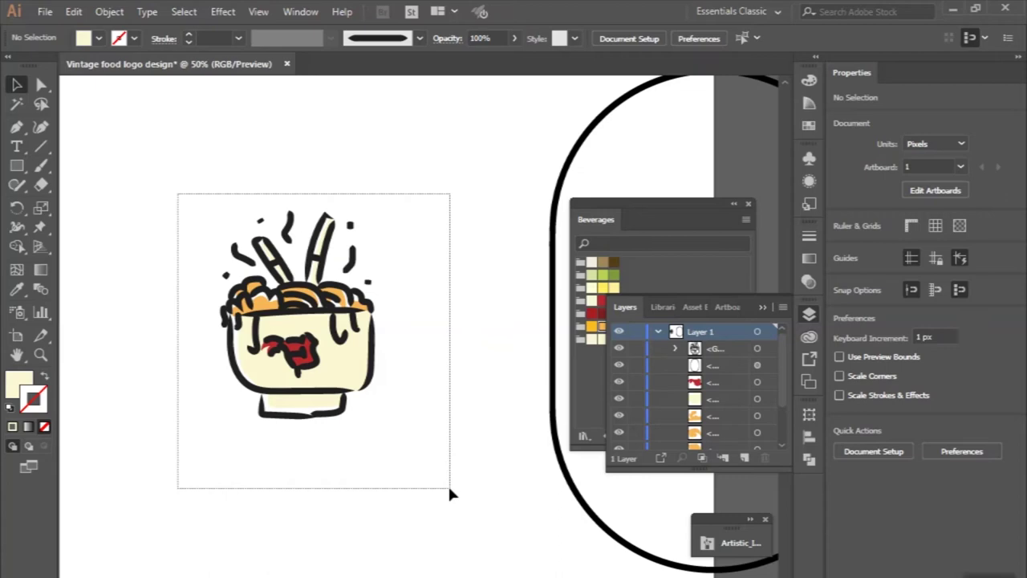
{"action": "left_click_drag", "start_coordinate": [450, 493], "coordinate": [451, 493]}
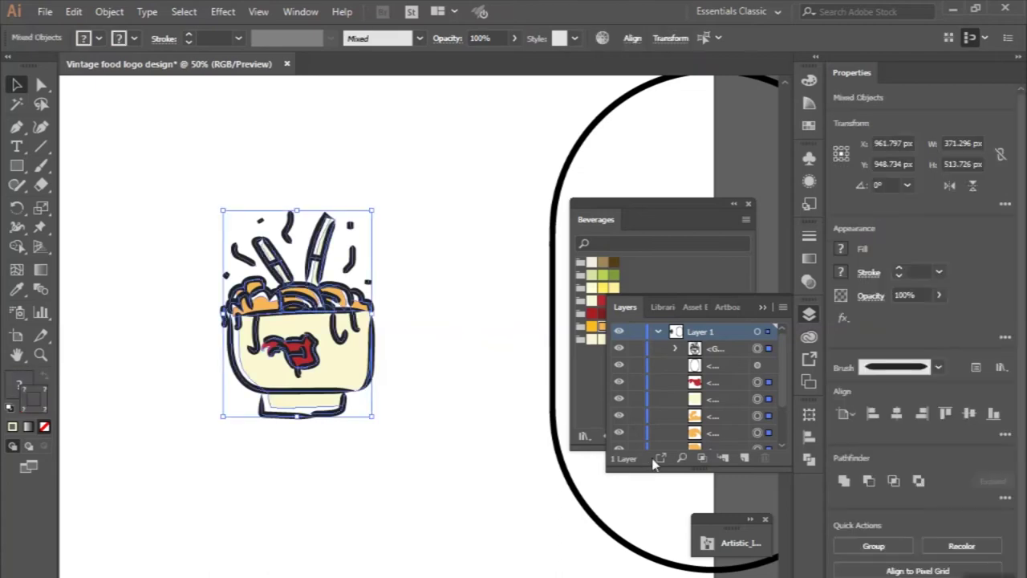
{"action": "left_click", "coordinate": [886, 545]}
{"action": "left_click", "coordinate": [461, 392]}
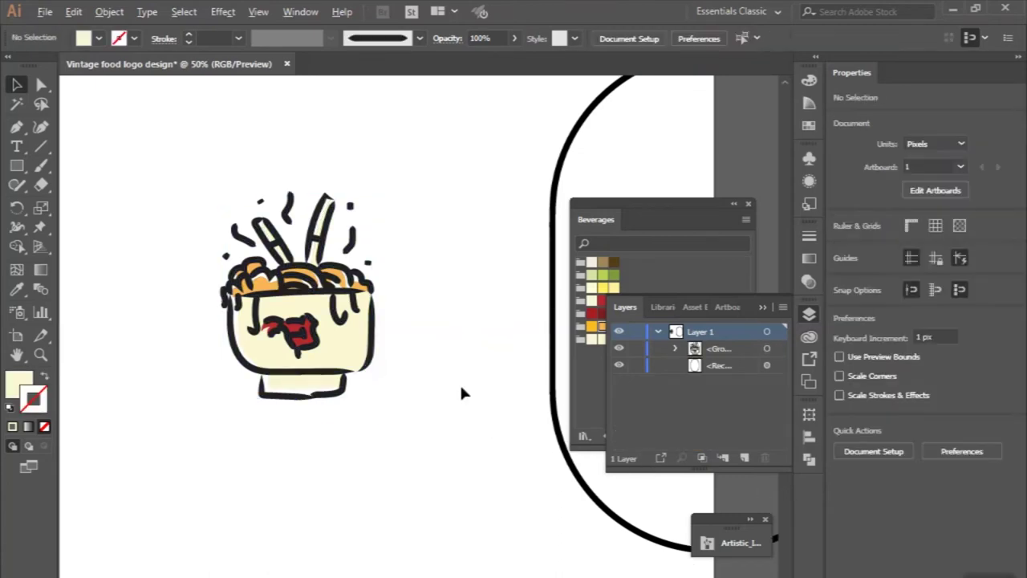
{"action": "key", "text": "ctrl+minus"}
- Align the pill frame and the bowl group on both horizontal and vertical centres
{"action": "left_click", "coordinate": [447, 374]}
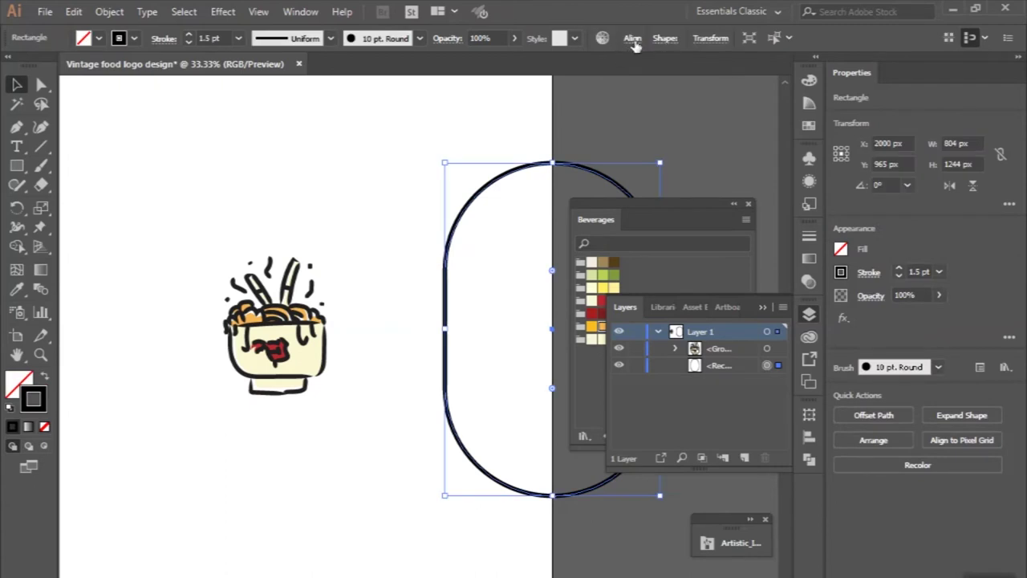
{"action": "left_click", "coordinate": [632, 38]}
{"action": "left_click", "coordinate": [499, 81]}
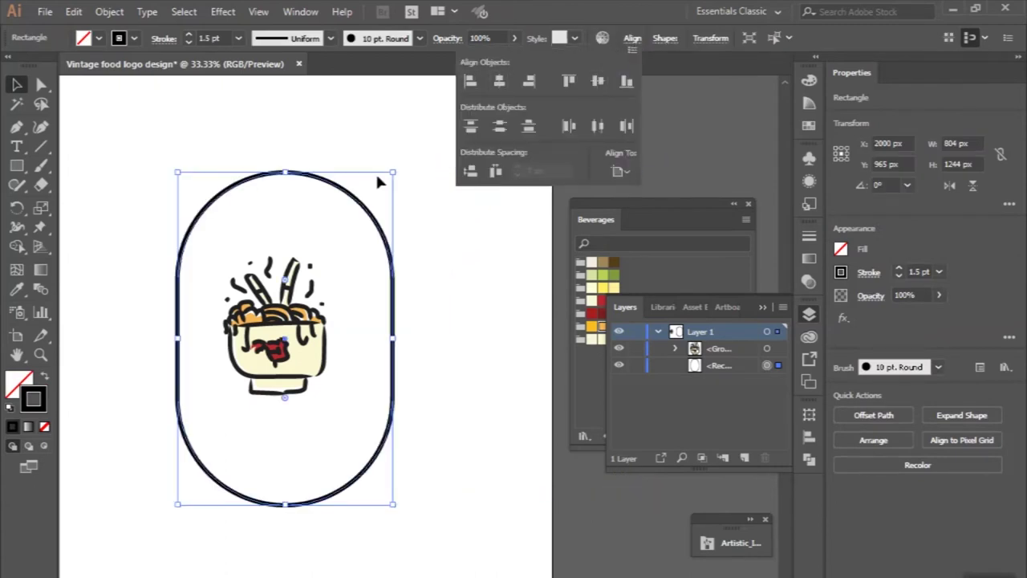
{"action": "left_click", "coordinate": [380, 177]}
{"action": "left_click", "coordinate": [321, 309]}
{"action": "left_click", "coordinate": [688, 43]}
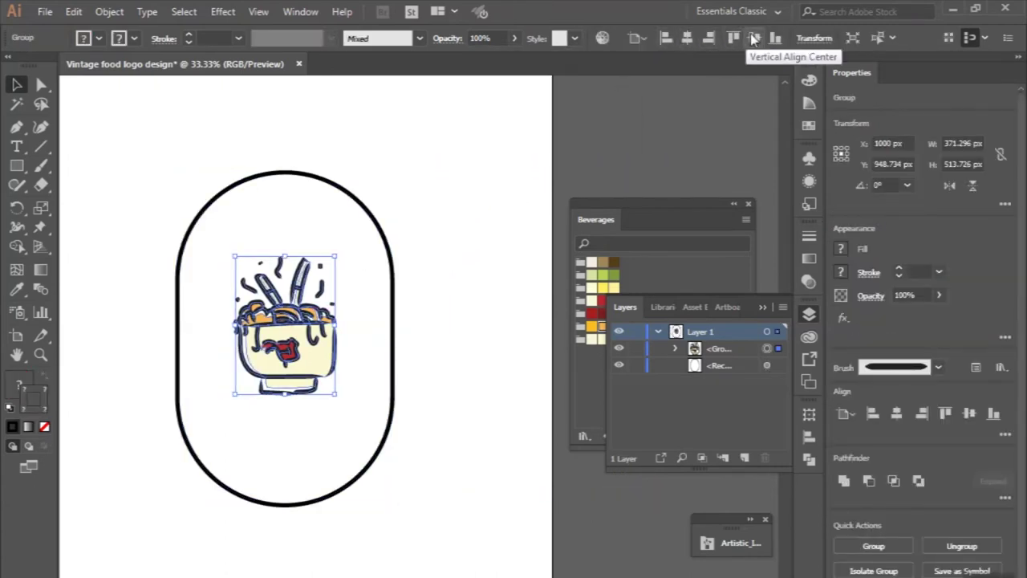
{"action": "left_click", "coordinate": [754, 38]}
{"action": "left_click", "coordinate": [474, 203]}
{"action": "key", "text": "ctrl+plus"}
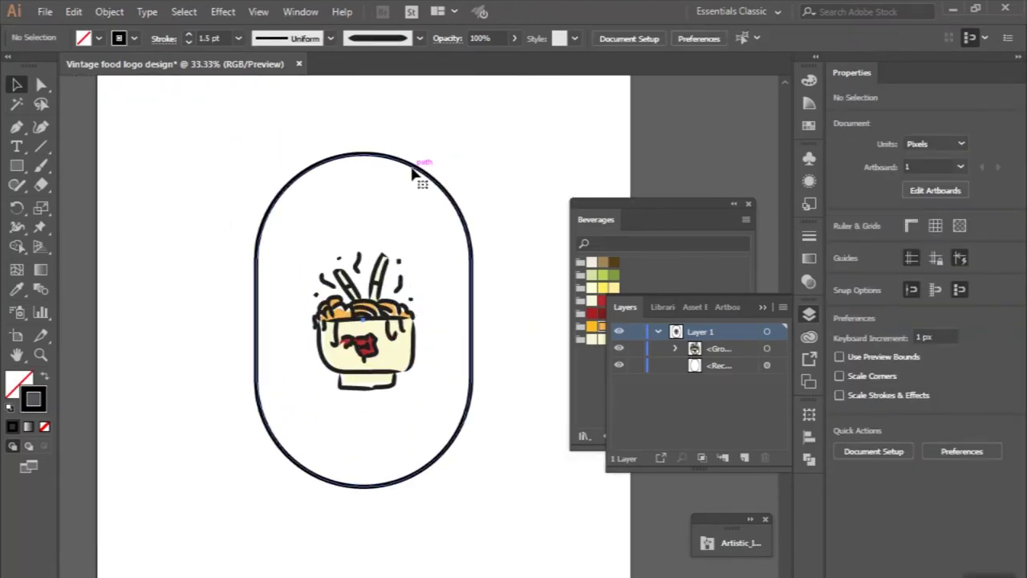
{"action": "left_click", "coordinate": [416, 168]}
{"action": "key", "text": "ctrl+shift+b"}
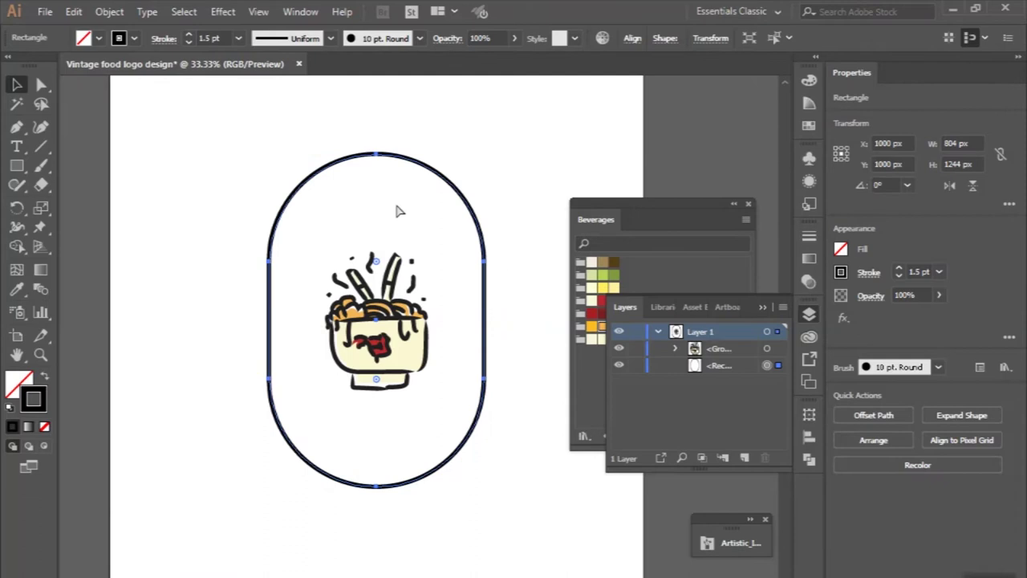
{"action": "key", "text": "ctrl+c"}
{"action": "key", "text": "ctrl+f"}
{"action": "key", "text": "ctrl+plus"}
{"action": "mouse_move", "coordinate": [374, 138]}
{"action": "left_mouse_down"}
{"action": "mouse_move", "coordinate": [379, 173]}
{"action": "mouse_move", "coordinate": [364, 190]}
{"action": "left_mouse_up"}
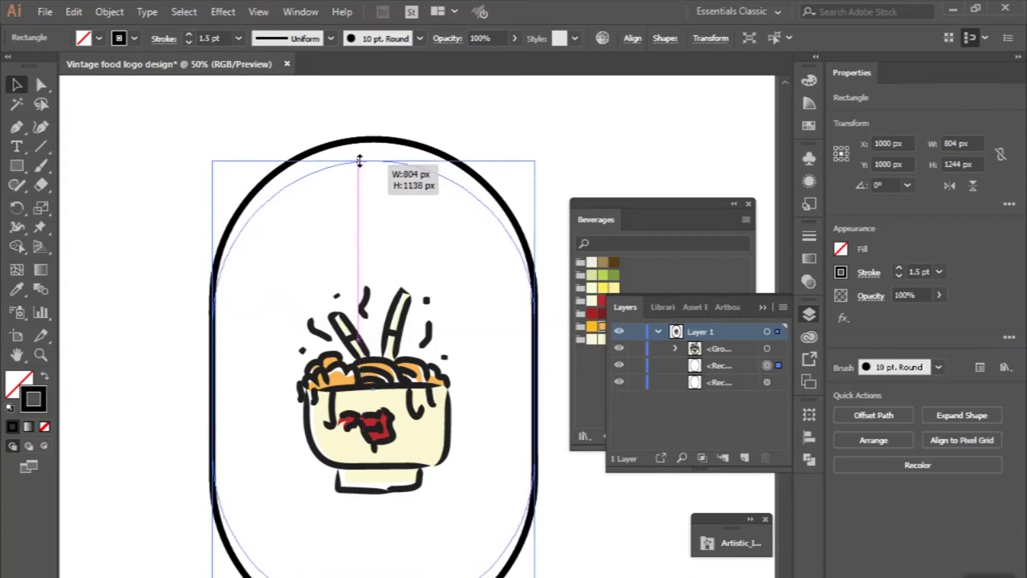
{"action": "left_click_drag", "start_coordinate": [364, 190], "coordinate": [365, 157]}
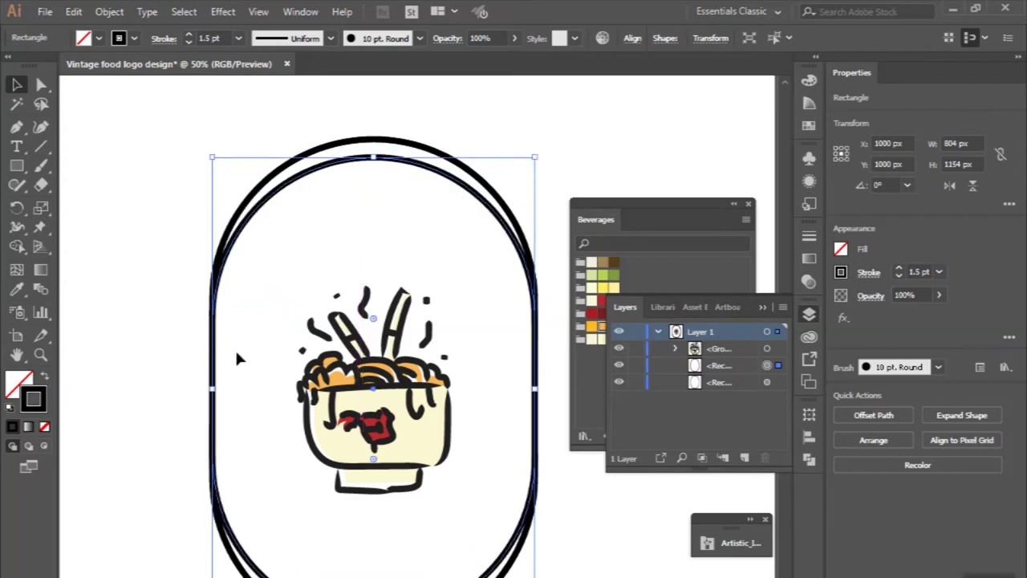
{"action": "left_click", "coordinate": [216, 391]}
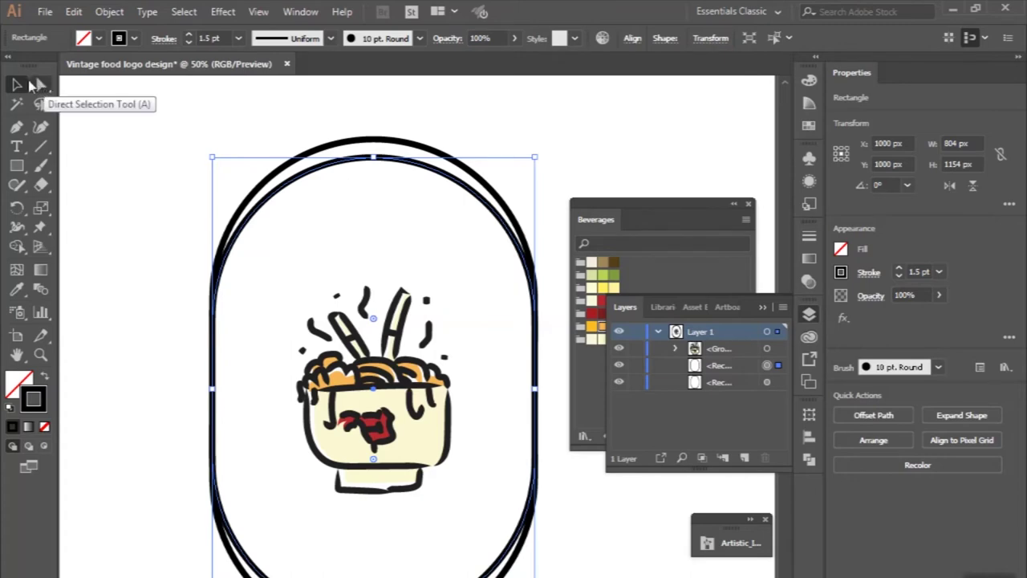
{"action": "left_click", "coordinate": [303, 179]}
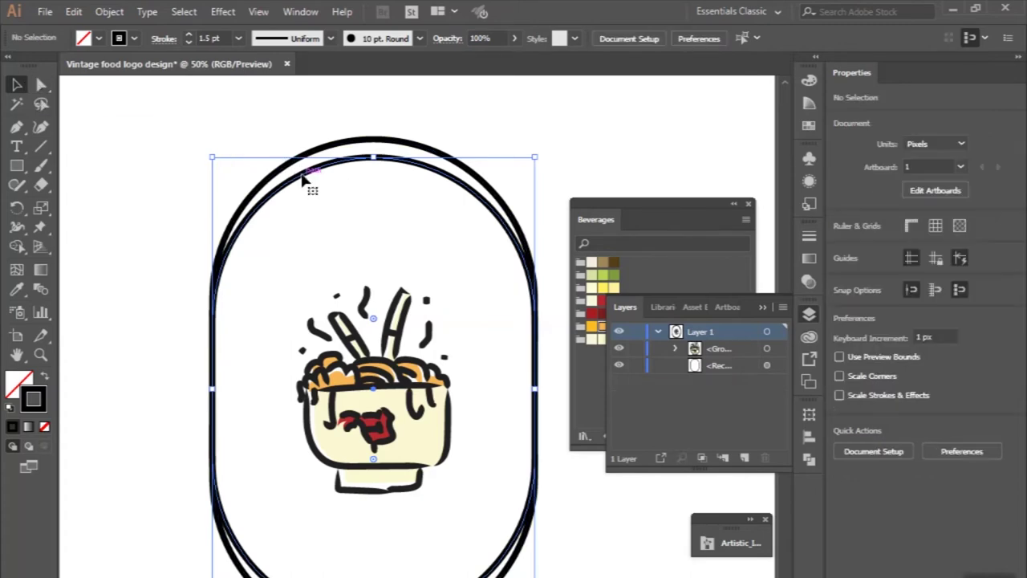
{"action": "key", "text": "ctrl+minus"}
{"action": "left_click", "coordinate": [24, 164]}
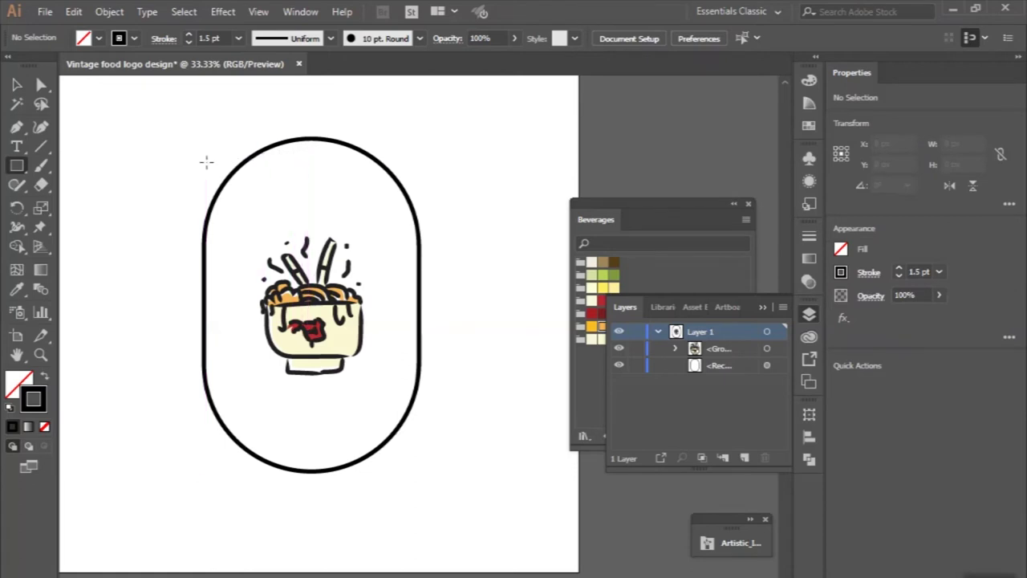
- Draw a 681 x 1080 px inner rectangle with the 10 pt. Round brush
{"action": "mouse_move", "coordinate": [222, 159]}
{"action": "left_mouse_down"}
{"action": "mouse_move", "coordinate": [410, 471]}
{"action": "mouse_move", "coordinate": [407, 450]}
{"action": "left_mouse_up"}
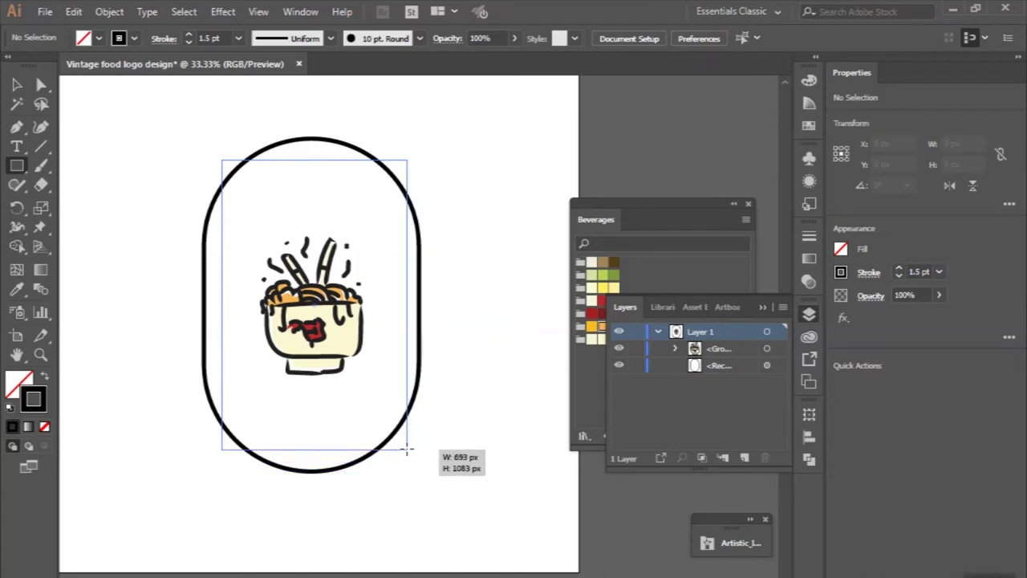
{"action": "left_click_drag", "start_coordinate": [407, 450], "coordinate": [404, 450]}
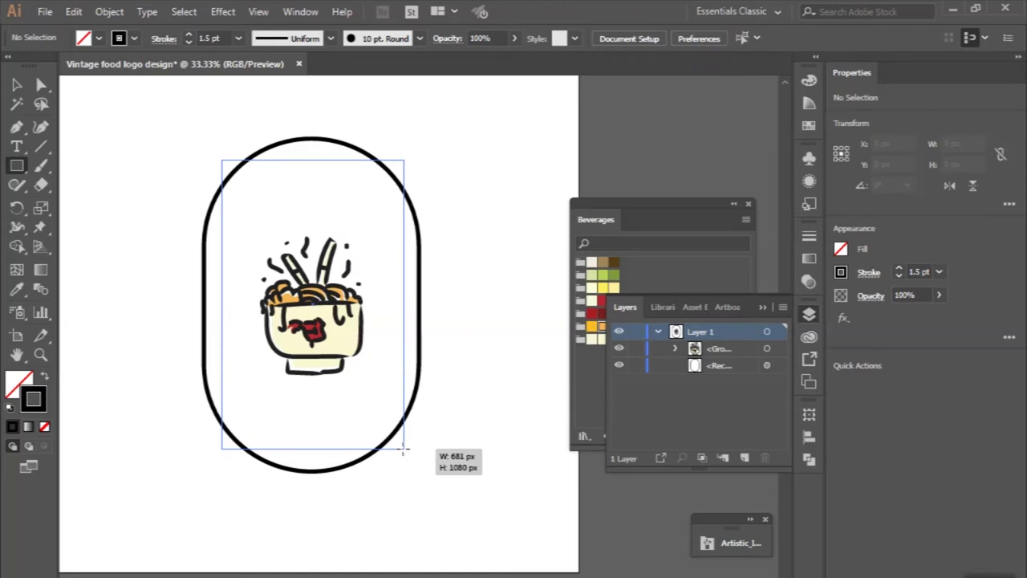
{"action": "left_click_drag", "start_coordinate": [403, 449], "coordinate": [404, 449]}
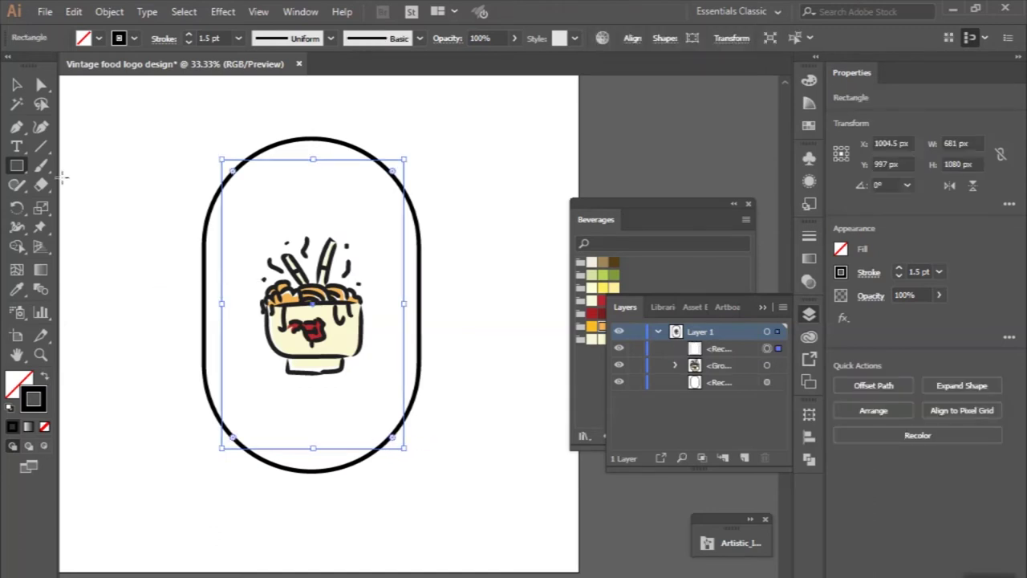
{"action": "left_click", "coordinate": [17, 290]}
{"action": "left_click", "coordinate": [368, 38]}
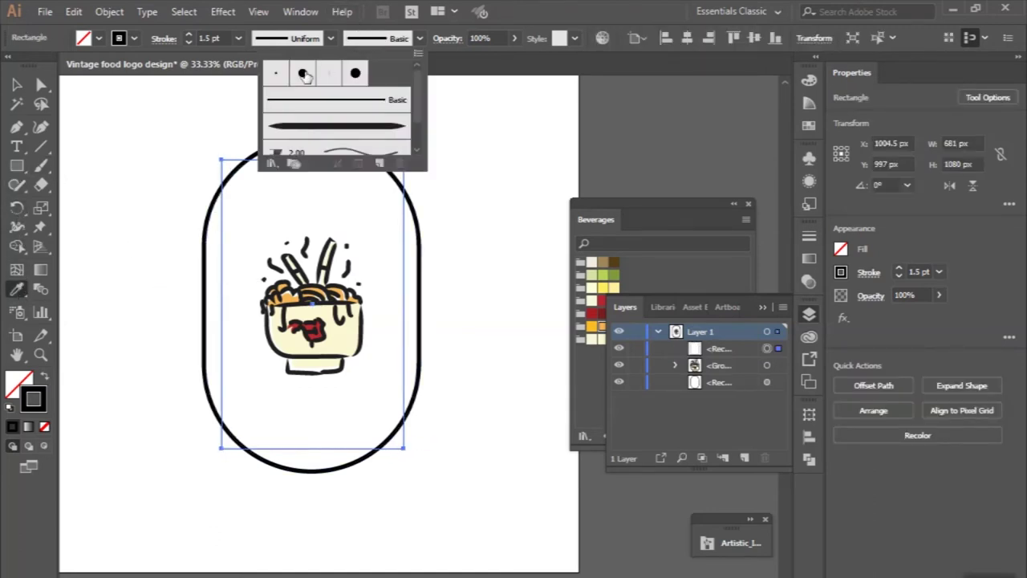
{"action": "left_click", "coordinate": [302, 73]}
{"action": "left_click", "coordinate": [17, 85]}
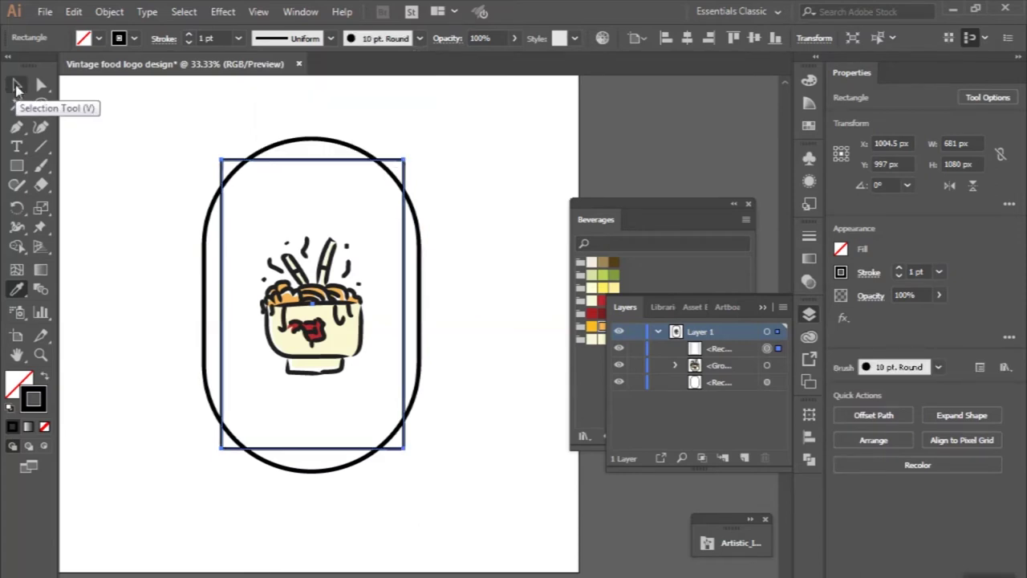
- Enlarge the inner rectangle and round its corners fully into a 742 x 1177 px pill
{"action": "scroll", "coordinate": [245, 164], "scroll_direction": "up", "scroll_amount": 1}
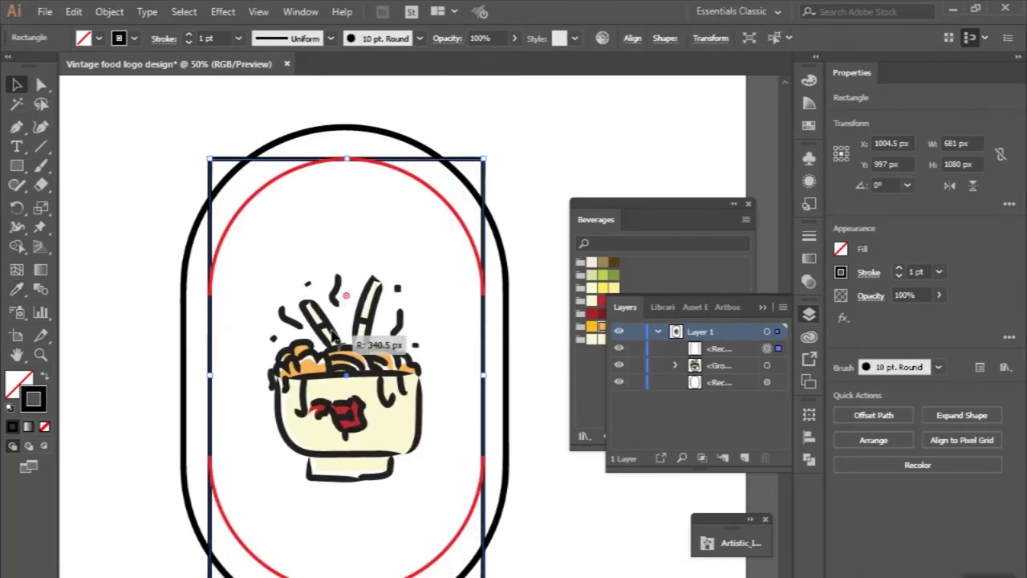
{"action": "left_click_drag", "start_coordinate": [224, 173], "coordinate": [333, 333]}
{"action": "scroll", "coordinate": [334, 333], "scroll_direction": "down", "scroll_amount": 1}
{"action": "scroll", "coordinate": [333, 333], "scroll_direction": "down", "scroll_amount": 1}
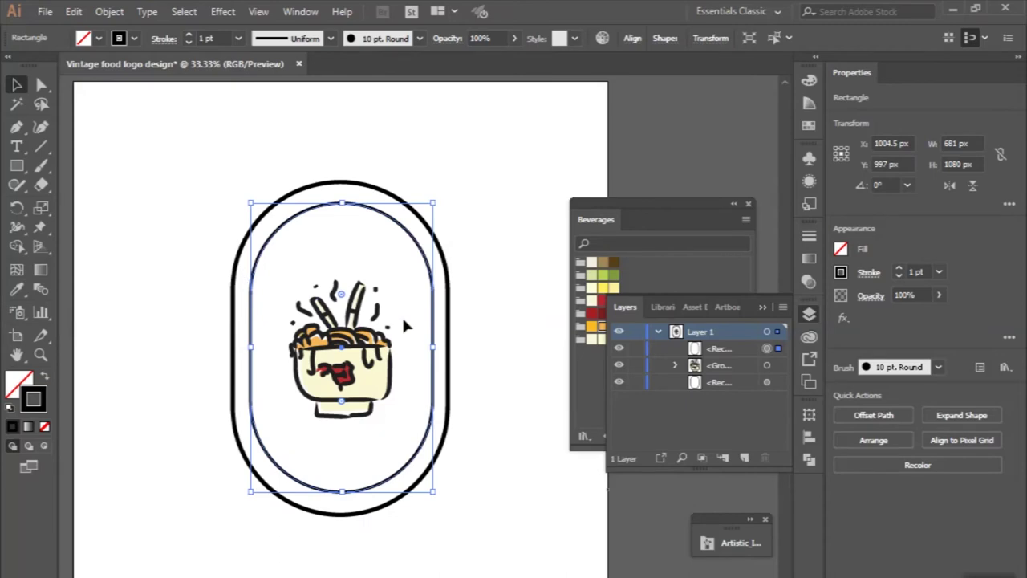
{"action": "scroll", "coordinate": [342, 203], "scroll_direction": "up", "scroll_amount": 1}
{"action": "left_click_drag", "start_coordinate": [344, 202], "coordinate": [343, 184]}
{"action": "scroll", "coordinate": [342, 183], "scroll_direction": "down", "scroll_amount": 5}
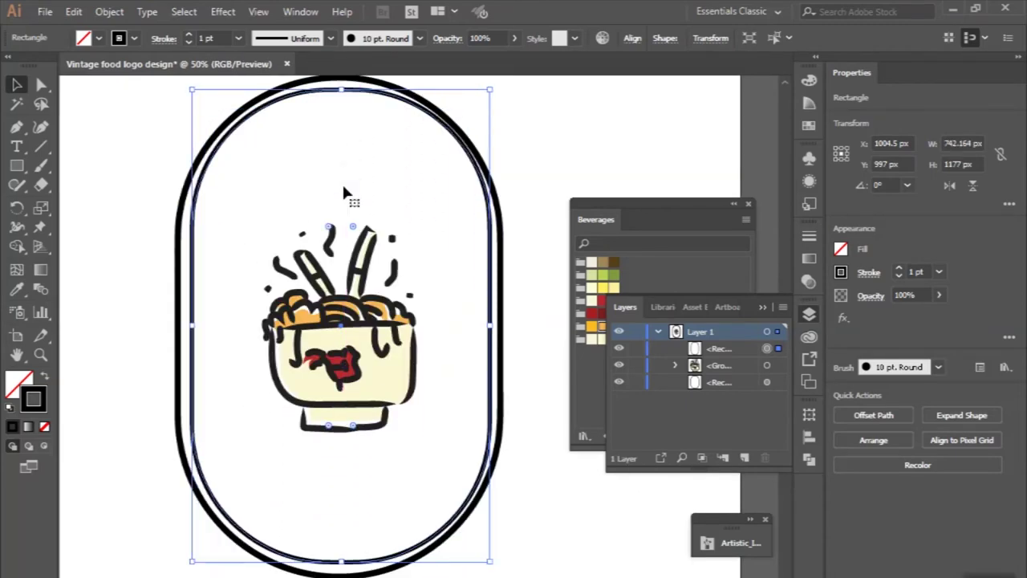
{"action": "key", "text": "ctrl+shift+b"}
{"action": "key", "text": "ctrl+shift+b"}
{"action": "left_click_drag", "start_coordinate": [353, 227], "coordinate": [393, 317]}
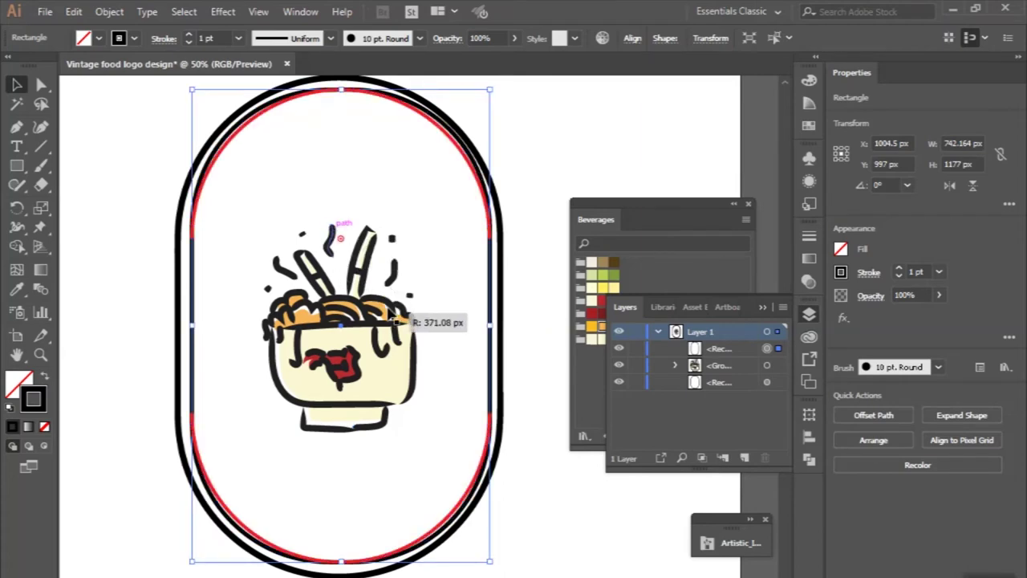
{"action": "scroll", "coordinate": [391, 315], "scroll_direction": "down", "scroll_amount": 1}
{"action": "key", "text": "ctrl+minus"}
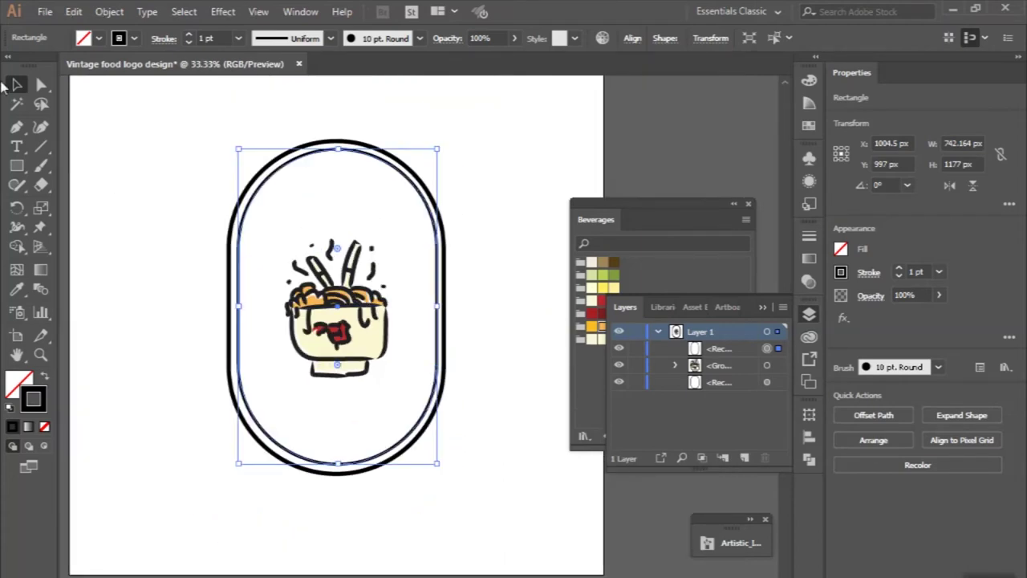
- Centre the inner pill vertically and horizontally on the artboard at 1000, 1000 px
{"action": "left_click", "coordinate": [135, 169]}
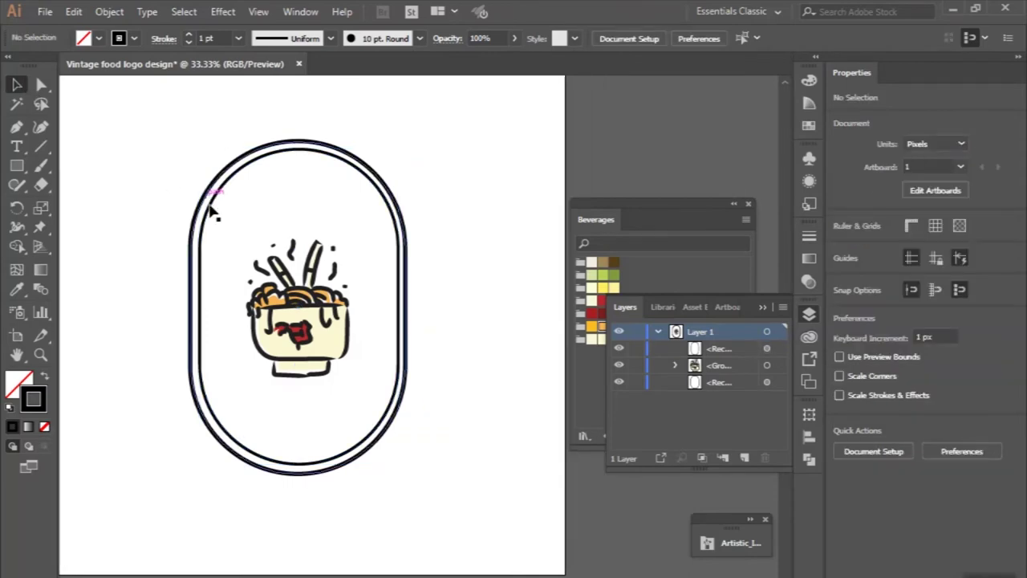
{"action": "left_click", "coordinate": [334, 147]}
{"action": "left_click", "coordinate": [634, 38]}
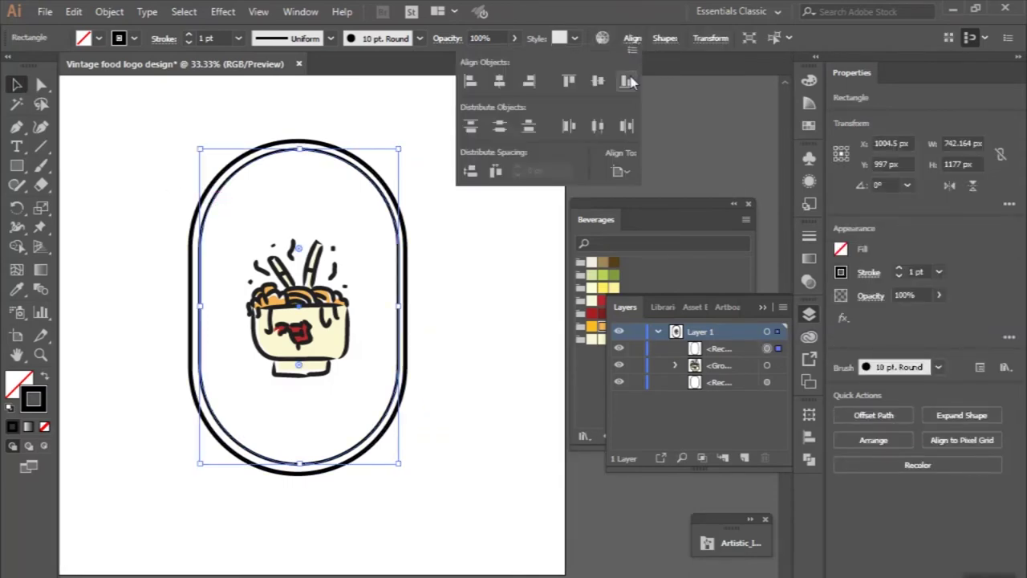
{"action": "left_click", "coordinate": [599, 82]}
{"action": "left_click", "coordinate": [500, 83]}
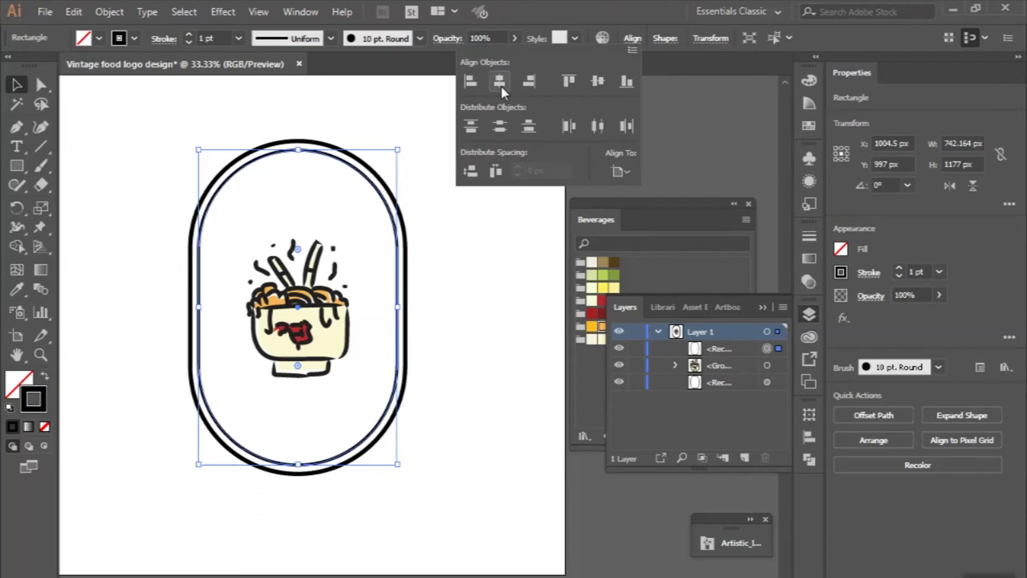
{"action": "left_click", "coordinate": [433, 104]}
{"action": "left_click", "coordinate": [433, 104]}
- Give the inner pill an orange stroke
{"action": "scroll", "coordinate": [433, 104], "scroll_direction": "left", "scroll_amount": 3}
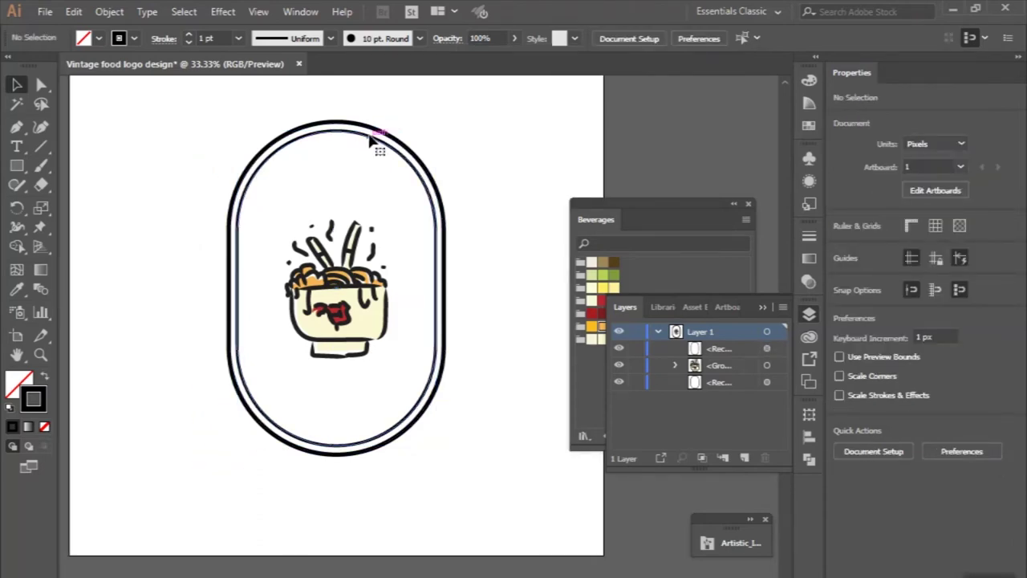
{"action": "left_click", "coordinate": [371, 141]}
{"action": "scroll", "coordinate": [371, 140], "scroll_direction": "up", "scroll_amount": 1}
{"action": "scroll", "coordinate": [371, 140], "scroll_direction": "down", "scroll_amount": 1}
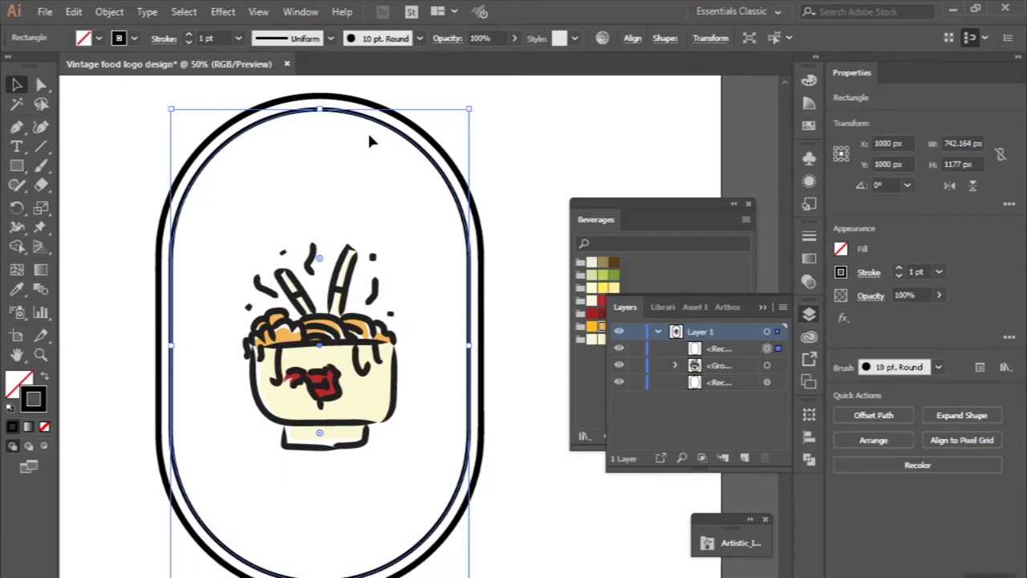
{"action": "scroll", "coordinate": [370, 141], "scroll_direction": "down", "scroll_amount": 1}
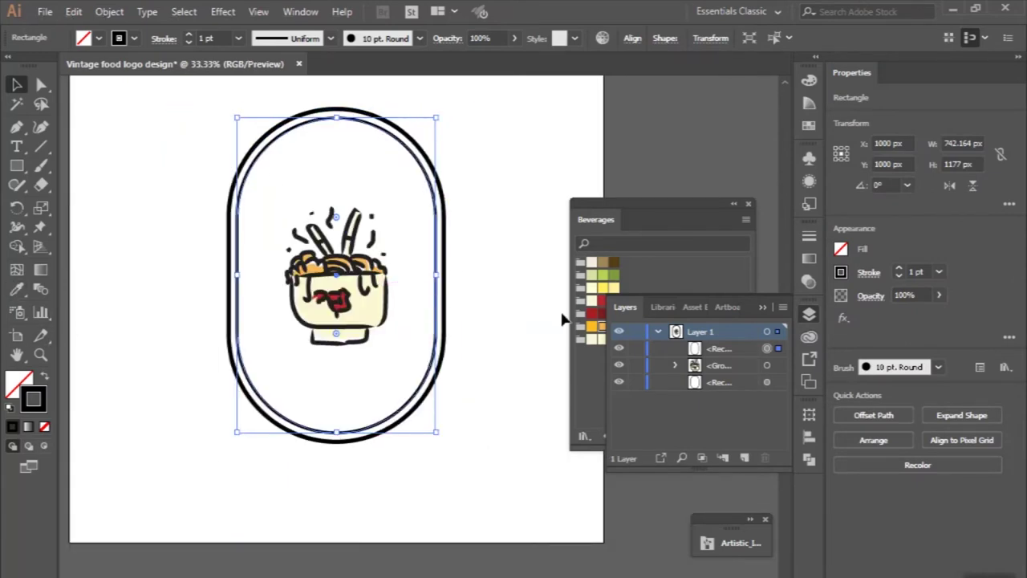
{"action": "left_click", "coordinate": [602, 327]}
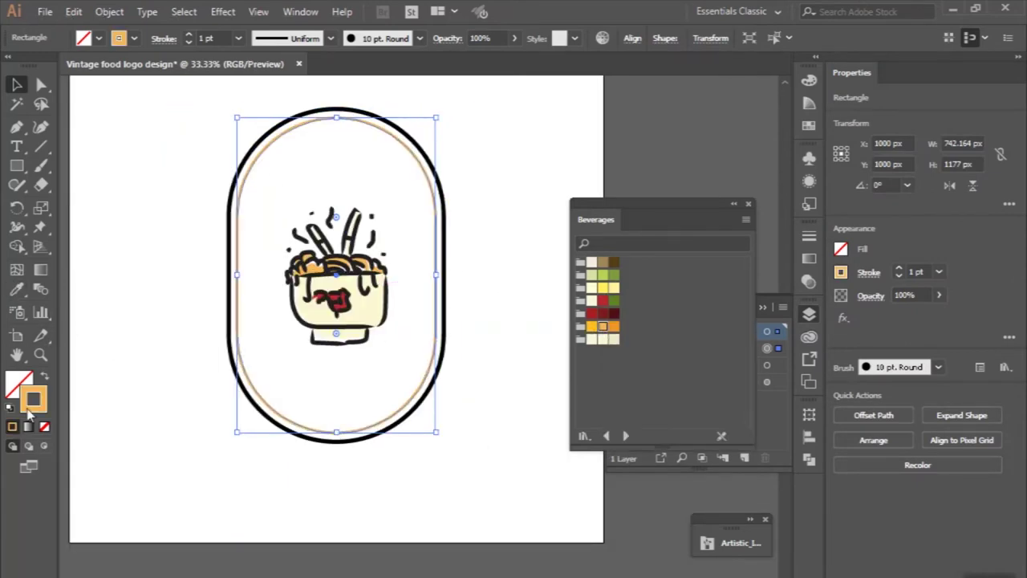
- Swap fill and stroke so the inner pill is solid orange with no outline
{"action": "left_click", "coordinate": [45, 377]}
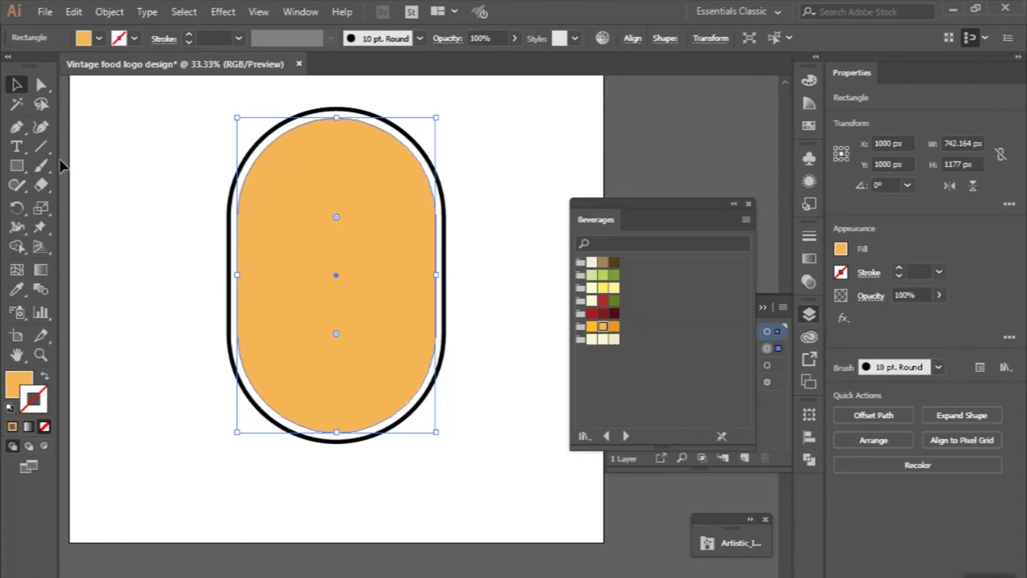
{"action": "left_click", "coordinate": [18, 166]}
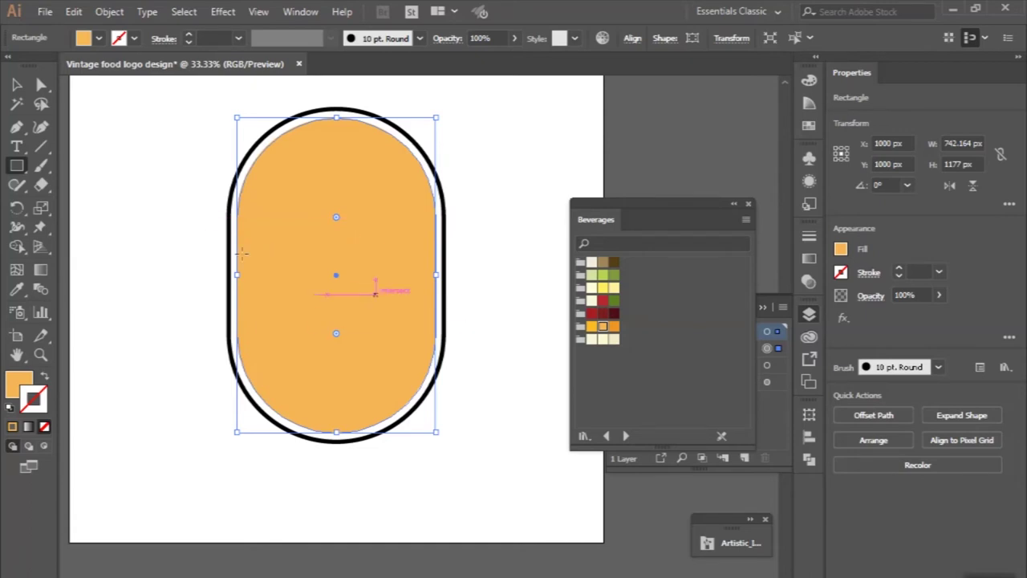
- Erase a white band across the pill's middle with Shape Builder, leaving top and bottom caps
{"action": "left_click_drag", "start_coordinate": [216, 233], "coordinate": [483, 321]}
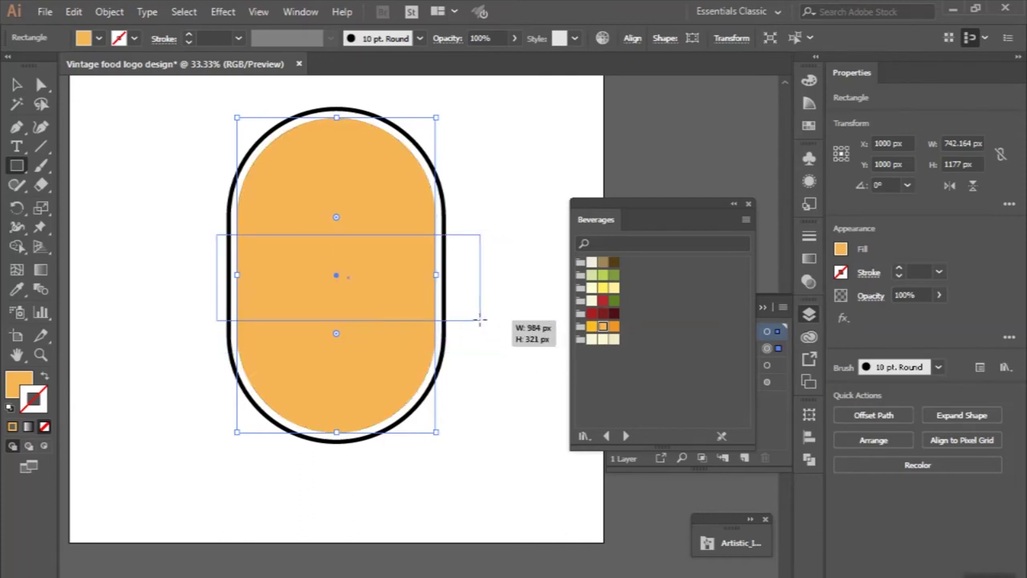
{"action": "left_click_drag", "start_coordinate": [479, 320], "coordinate": [470, 318]}
{"action": "left_click", "coordinate": [16, 289]}
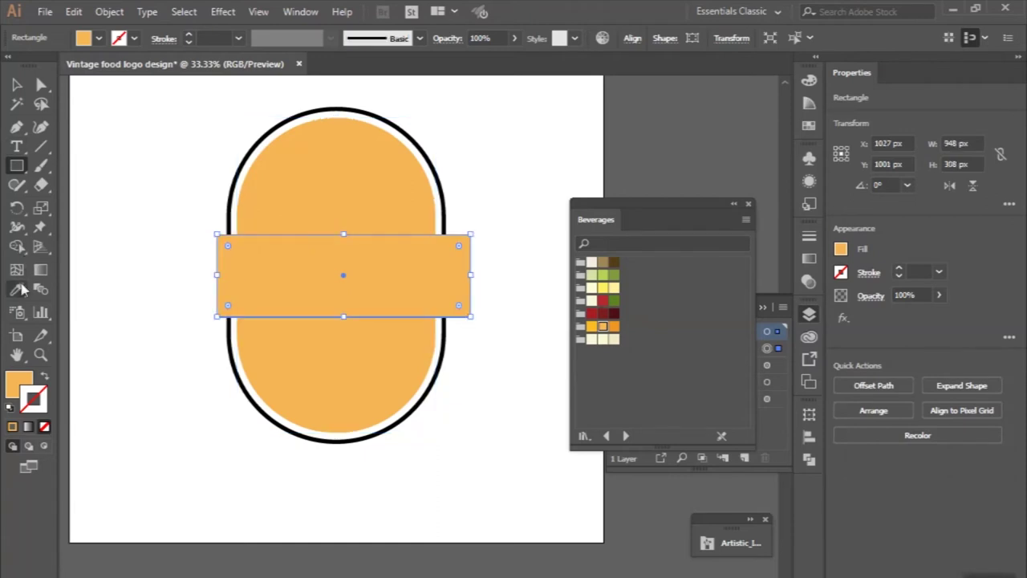
{"action": "left_click", "coordinate": [114, 226]}
{"action": "left_click", "coordinate": [16, 84]}
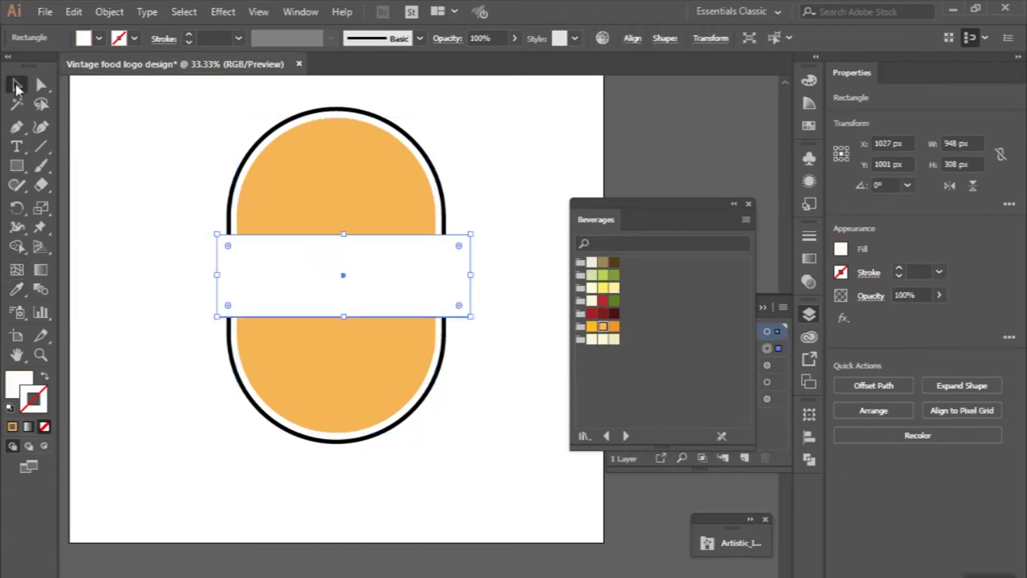
{"action": "left_click", "coordinate": [308, 164], "text": "shift"}
{"action": "left_click", "coordinate": [17, 247]}
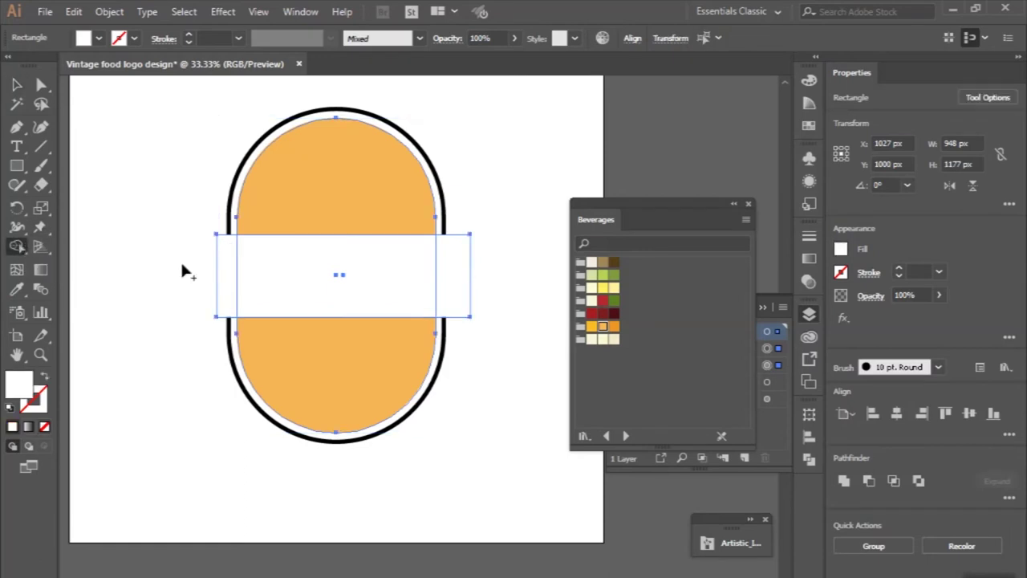
{"action": "left_click_drag", "start_coordinate": [208, 268], "coordinate": [472, 257]}
{"action": "left_click", "coordinate": [16, 85]}
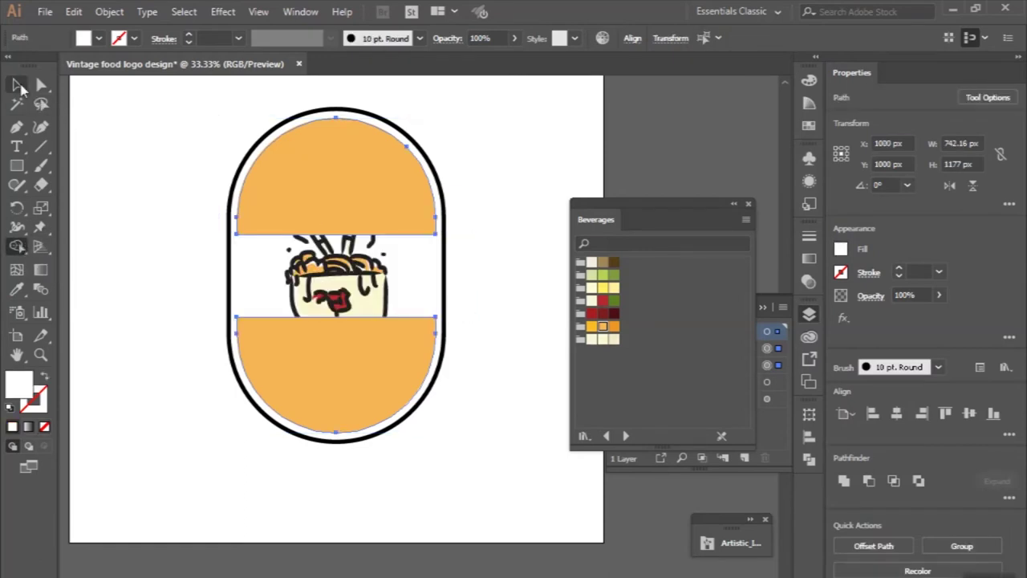
{"action": "left_click", "coordinate": [123, 130]}
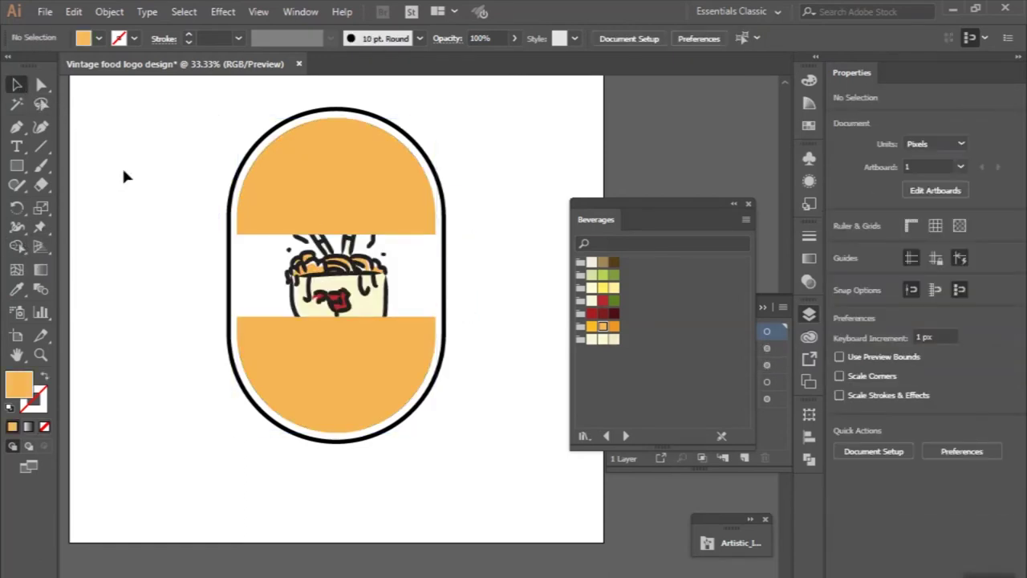
- Paste a copy of the top cap in front, shrink it, and make it a white dome
{"action": "scroll", "coordinate": [332, 217], "scroll_direction": "up", "scroll_amount": 1}
{"action": "left_click", "coordinate": [328, 216]}
{"action": "scroll", "coordinate": [330, 215], "scroll_direction": "up", "scroll_amount": 1}
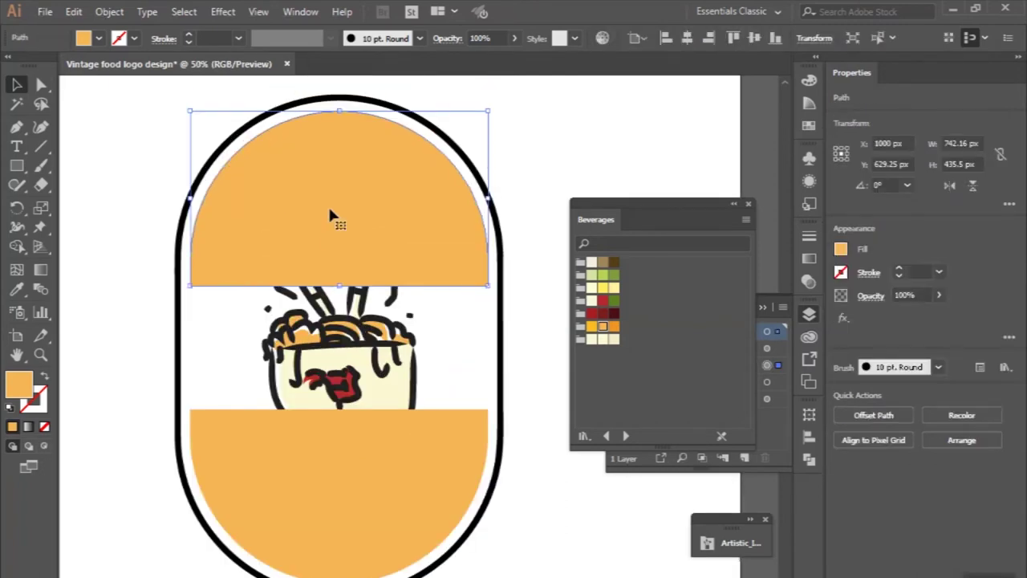
{"action": "key", "text": "ctrl+c"}
{"action": "key", "text": "ctrl+f"}
{"action": "left_click_drag", "start_coordinate": [343, 283], "coordinate": [343, 250]}
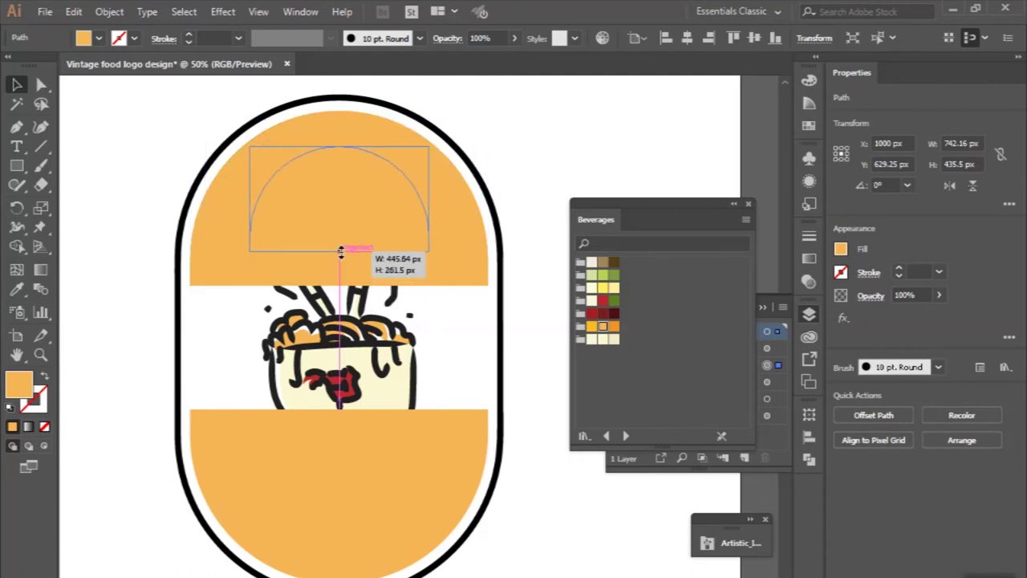
{"action": "key", "text": "i"}
{"action": "left_click", "coordinate": [86, 238]}
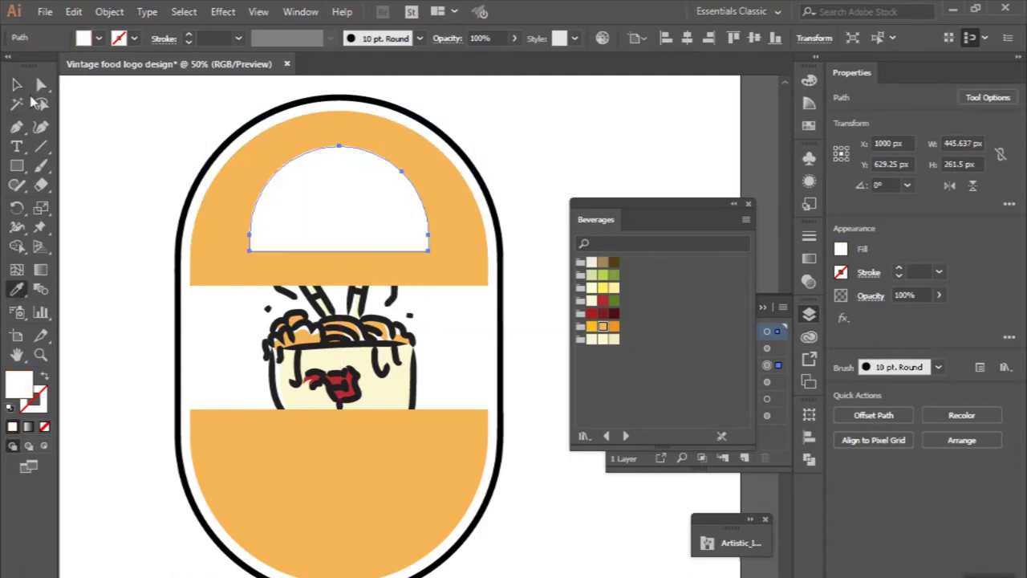
- Nudge the white dome down, then drag its two bottom anchors lower to stretch it into an arch
{"action": "left_click", "coordinate": [17, 84]}
{"action": "left_click_drag", "start_coordinate": [365, 180], "coordinate": [365, 193]}
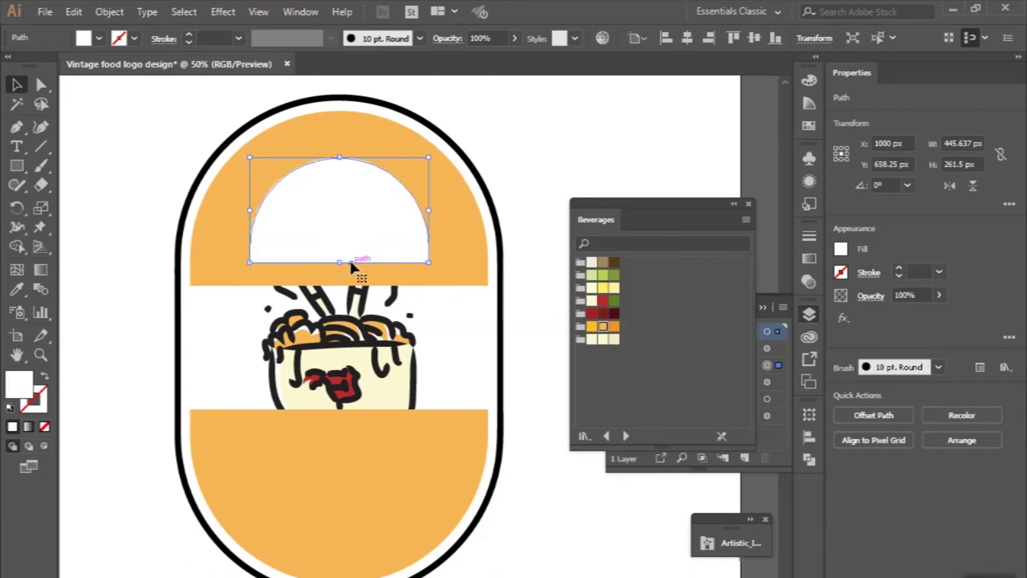
{"action": "left_click", "coordinate": [41, 88]}
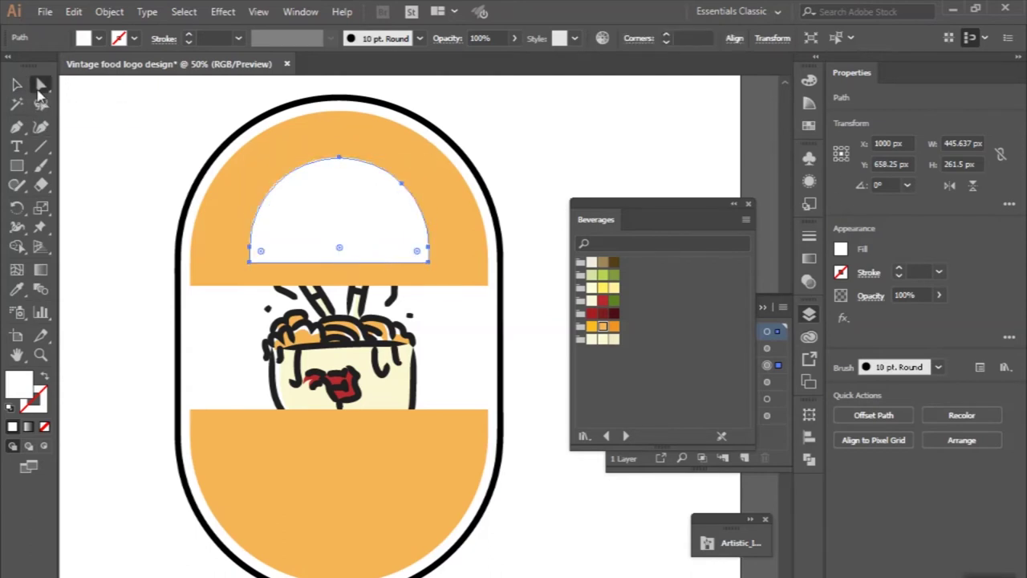
{"action": "left_click", "coordinate": [250, 262]}
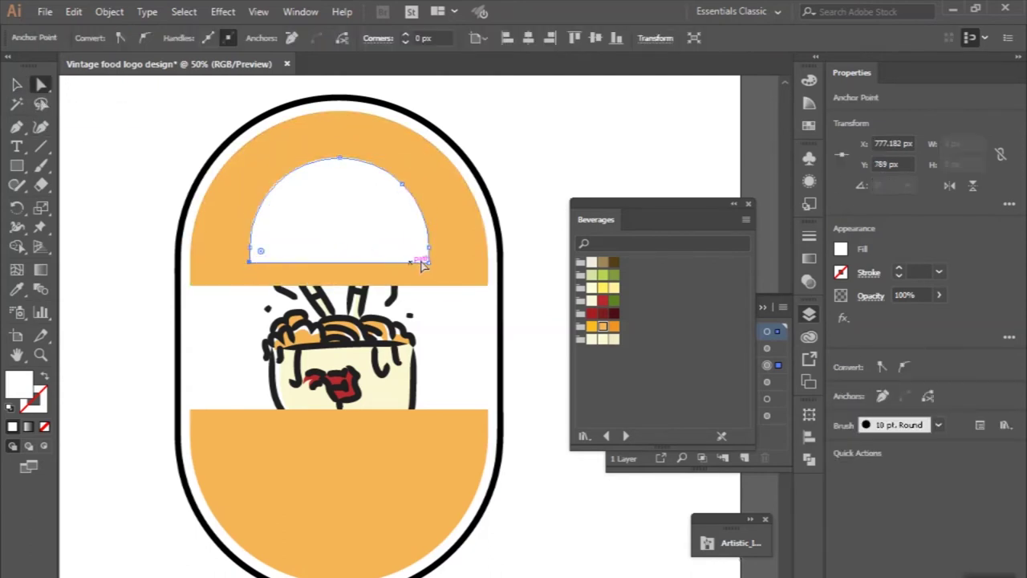
{"action": "left_click", "coordinate": [428, 262], "text": "shift"}
{"action": "left_click_drag", "start_coordinate": [360, 277], "coordinate": [359, 312]}
- Zoom out to view the whole logo and reselect the stretched white dome
{"action": "left_click", "coordinate": [17, 84]}
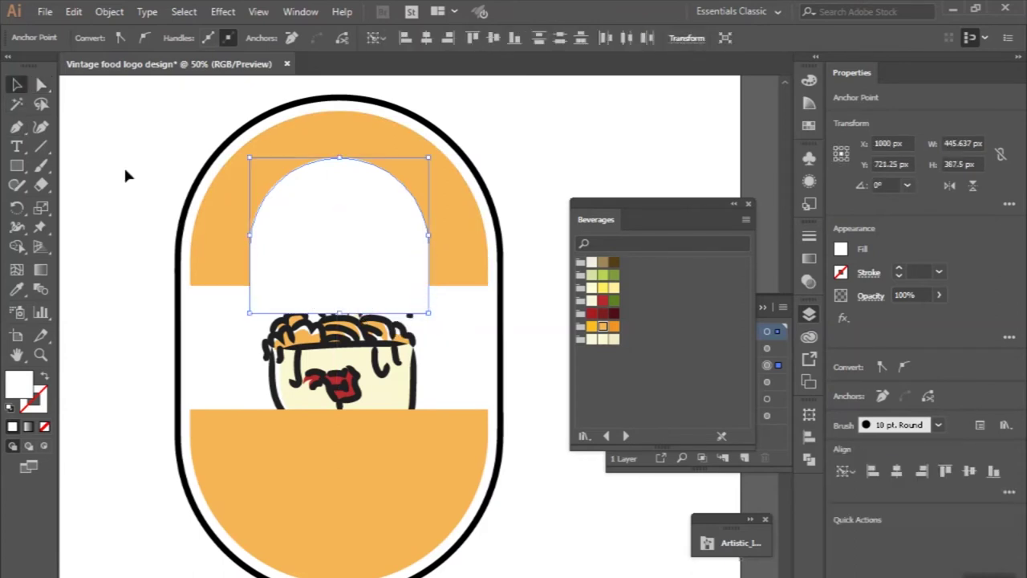
{"action": "left_click", "coordinate": [125, 175]}
{"action": "scroll", "coordinate": [126, 174], "scroll_direction": "down", "scroll_amount": 2}
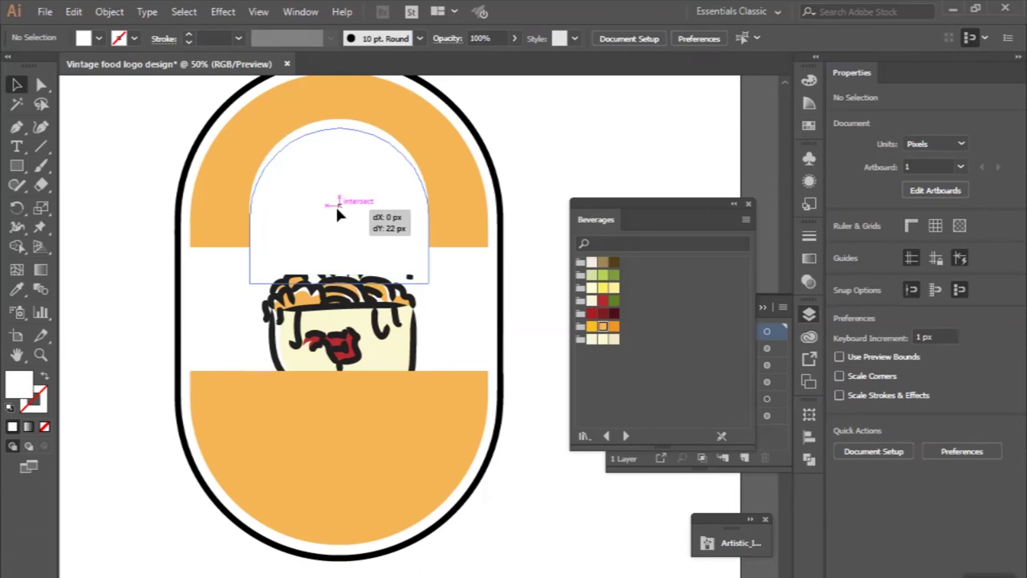
{"action": "left_click", "coordinate": [337, 212]}
{"action": "scroll", "coordinate": [337, 213], "scroll_direction": "down", "scroll_amount": 1}
{"action": "left_click", "coordinate": [153, 179]}
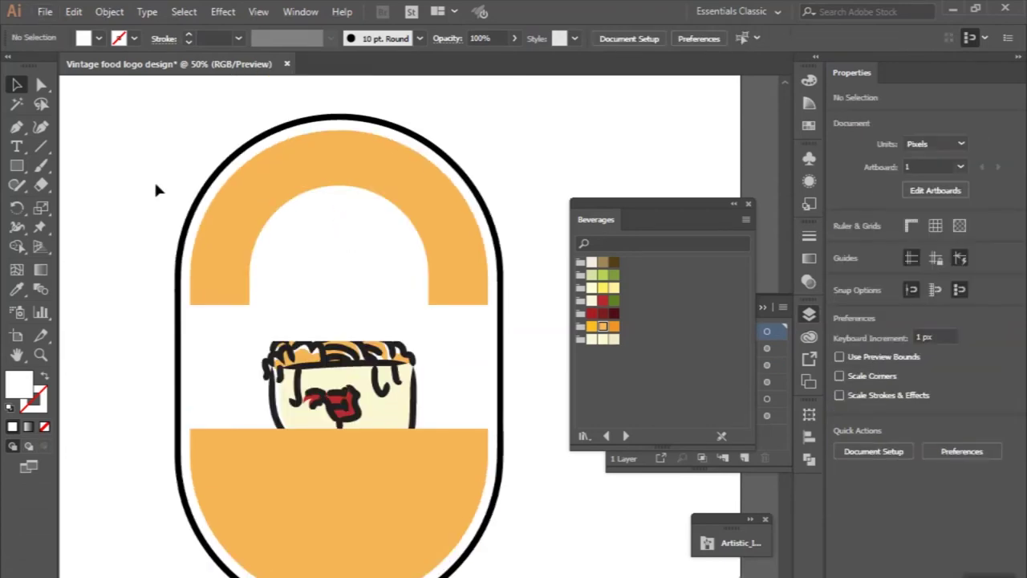
{"action": "scroll", "coordinate": [154, 179], "scroll_direction": "down", "scroll_amount": 1}
{"action": "key", "text": "ctrl+minus"}
{"action": "left_click", "coordinate": [332, 222]}
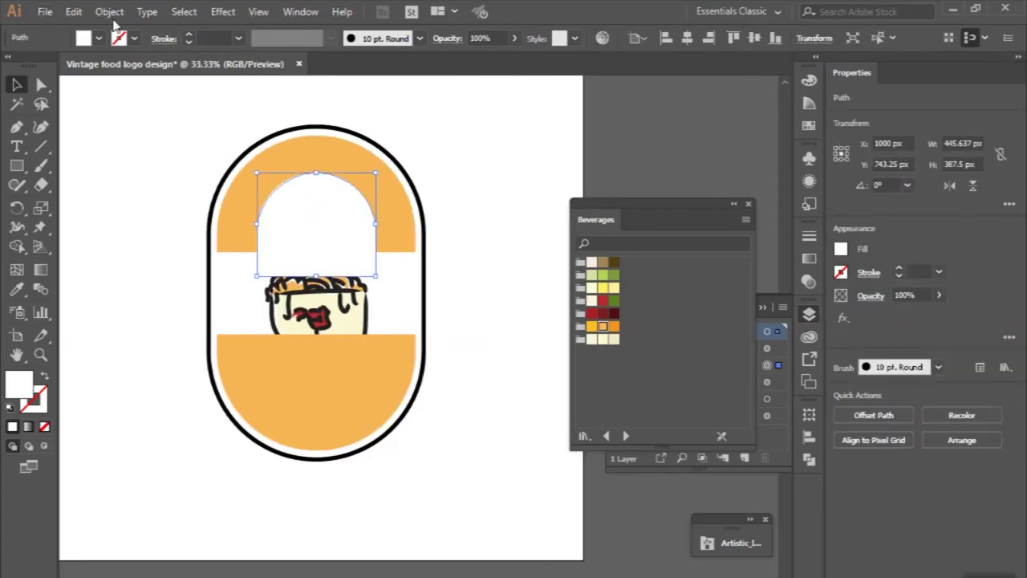
- Reflect a copy of the white dome across the horizontal axis and move it into the bottom cap
{"action": "left_click", "coordinate": [109, 11]}
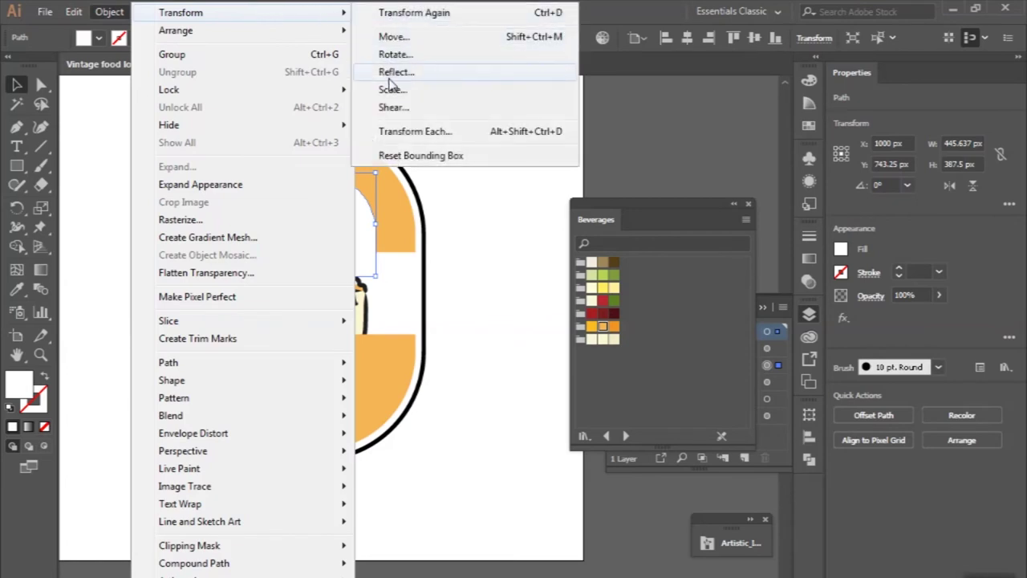
{"action": "left_click", "coordinate": [396, 71]}
{"action": "left_click", "coordinate": [409, 225]}
{"action": "left_click", "coordinate": [431, 411]}
{"action": "left_click_drag", "start_coordinate": [347, 247], "coordinate": [347, 383]}
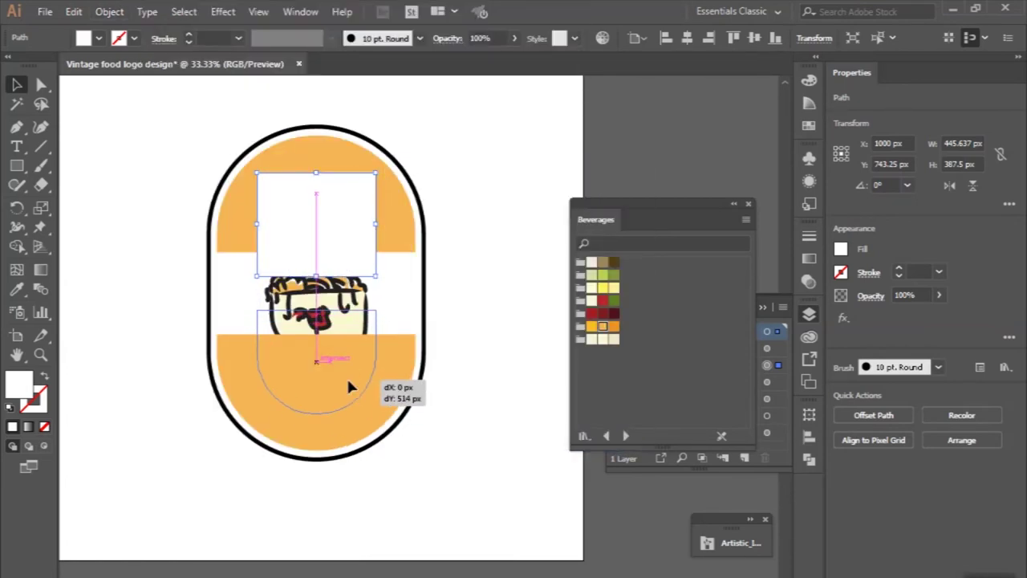
{"action": "left_click_drag", "start_coordinate": [348, 380], "coordinate": [350, 384]}
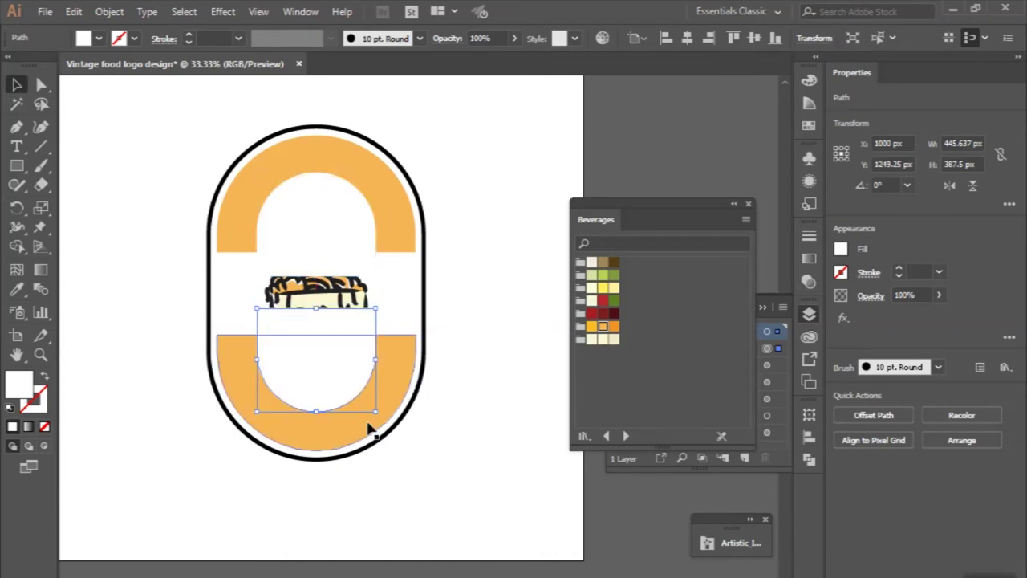
- Select the flipped dome together with the bottom orange cap and lower band
{"action": "left_click", "coordinate": [452, 461]}
{"action": "scroll", "coordinate": [453, 460], "scroll_direction": "down", "scroll_amount": 1}
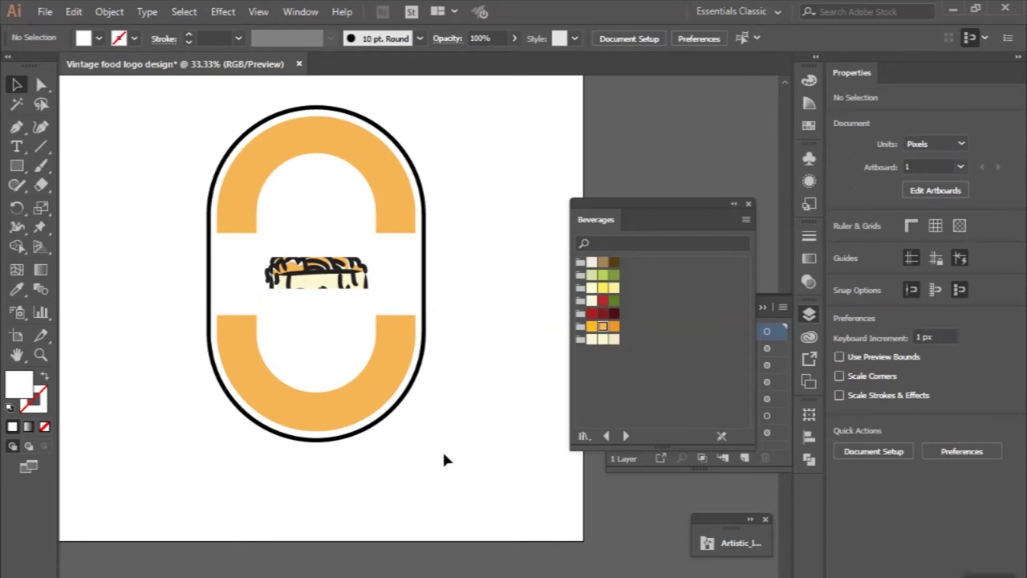
{"action": "left_click", "coordinate": [320, 371]}
{"action": "left_click", "coordinate": [319, 419], "text": "shift"}
{"action": "left_click", "coordinate": [16, 246]}
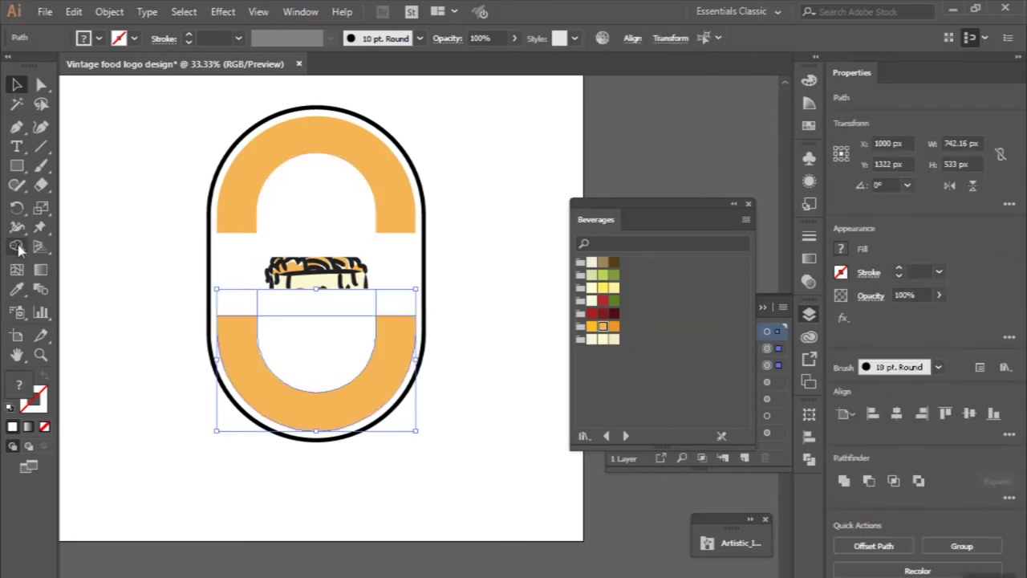
- Use Shape Builder to delete the white strip and arch regions from the bottom and top bands
{"action": "left_click_drag", "start_coordinate": [289, 305], "coordinate": [294, 345]}
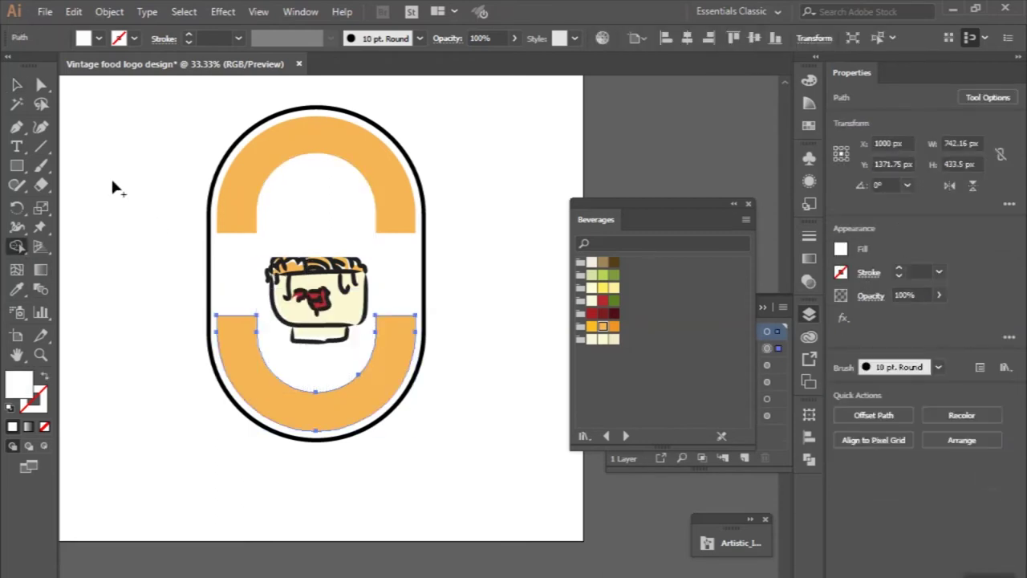
{"action": "left_click", "coordinate": [17, 84]}
{"action": "left_click", "coordinate": [284, 177]}
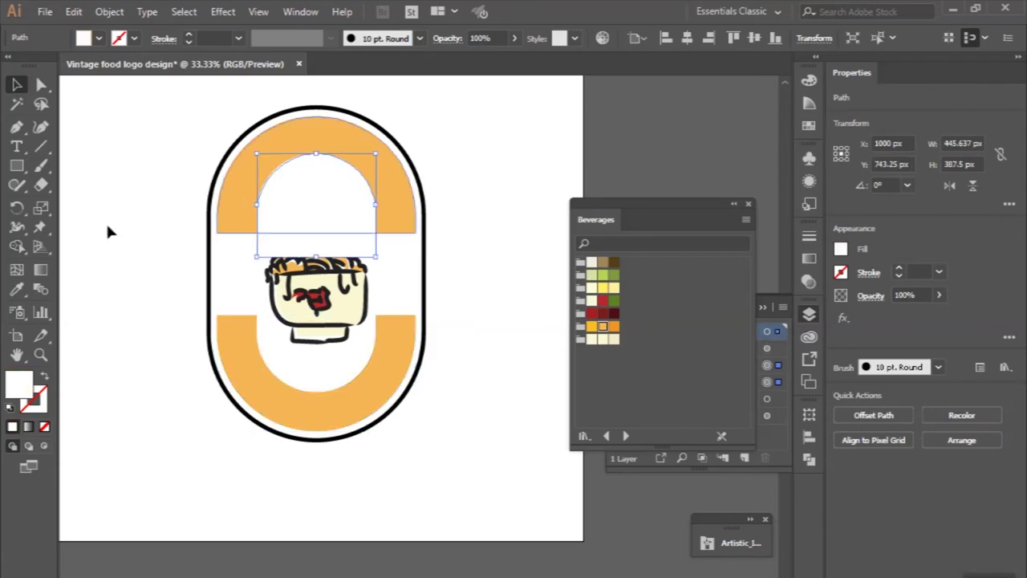
{"action": "left_click", "coordinate": [236, 201], "text": "shift"}
{"action": "left_click", "coordinate": [16, 247]}
{"action": "left_click", "coordinate": [319, 245], "text": "alt"}
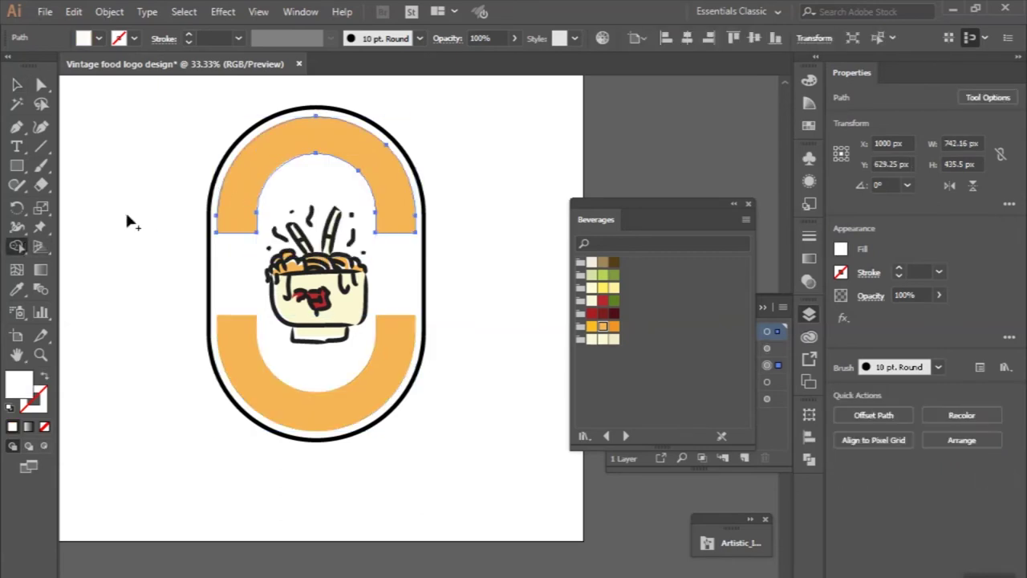
- Deselect everything and pan around to check the two arched orange bands
{"action": "left_click", "coordinate": [16, 84]}
{"action": "left_click", "coordinate": [122, 156]}
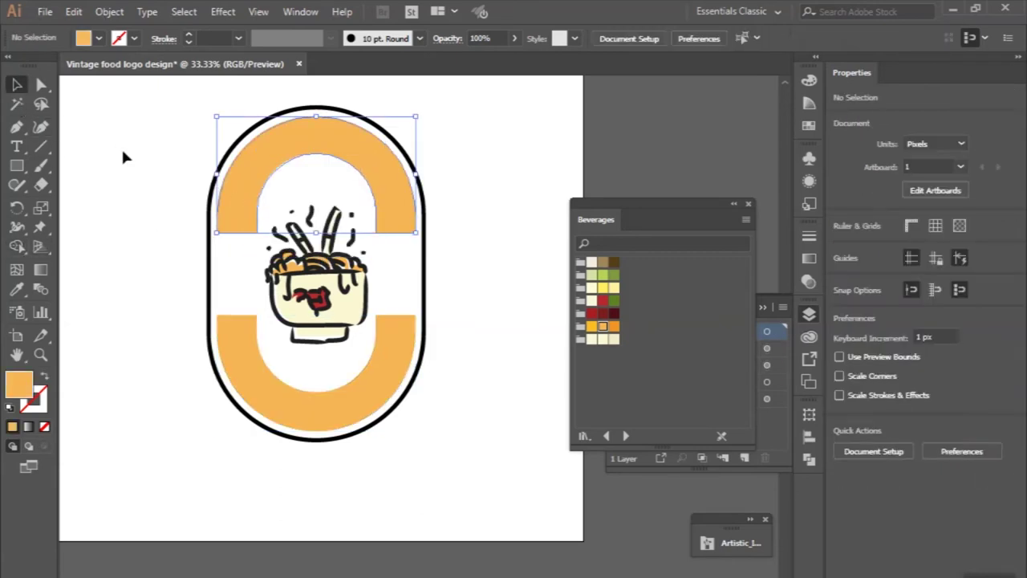
{"action": "scroll", "coordinate": [122, 157], "scroll_direction": "up", "scroll_amount": 1}
{"action": "scroll", "coordinate": [124, 157], "scroll_direction": "down", "scroll_amount": 1}
{"action": "scroll", "coordinate": [124, 158], "scroll_direction": "right", "scroll_amount": 1}
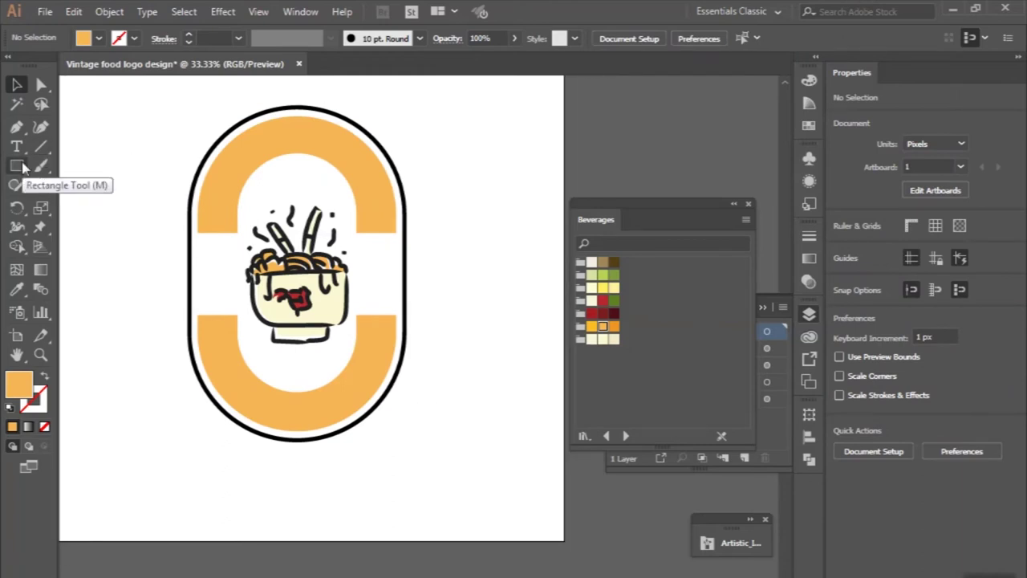
- Draw a 716 px circle over the bowl and eyedropper the black outline style onto it
{"action": "left_click_drag", "start_coordinate": [23, 166], "coordinate": [63, 199]}
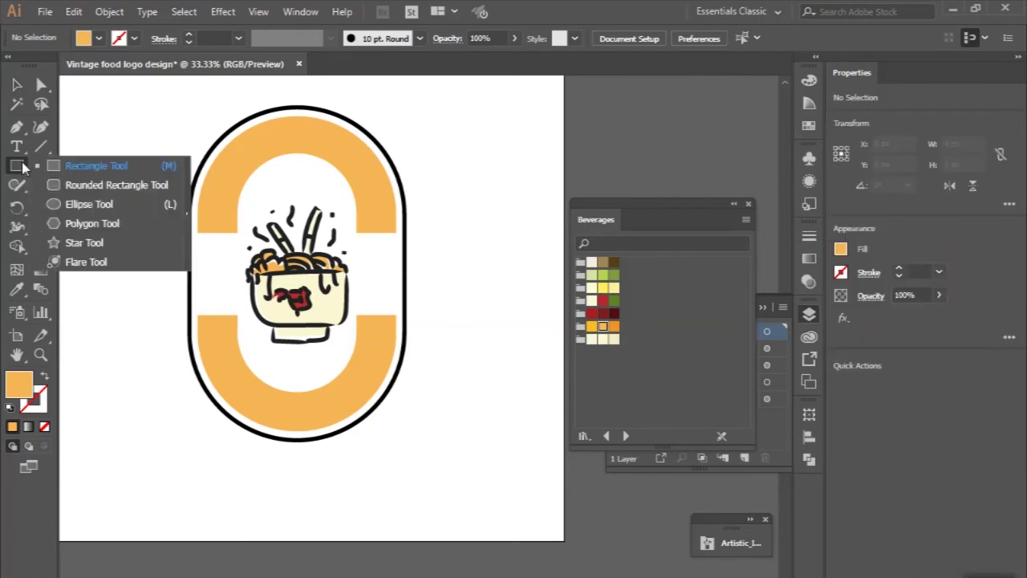
{"action": "left_click_drag", "start_coordinate": [295, 191], "coordinate": [392, 297]}
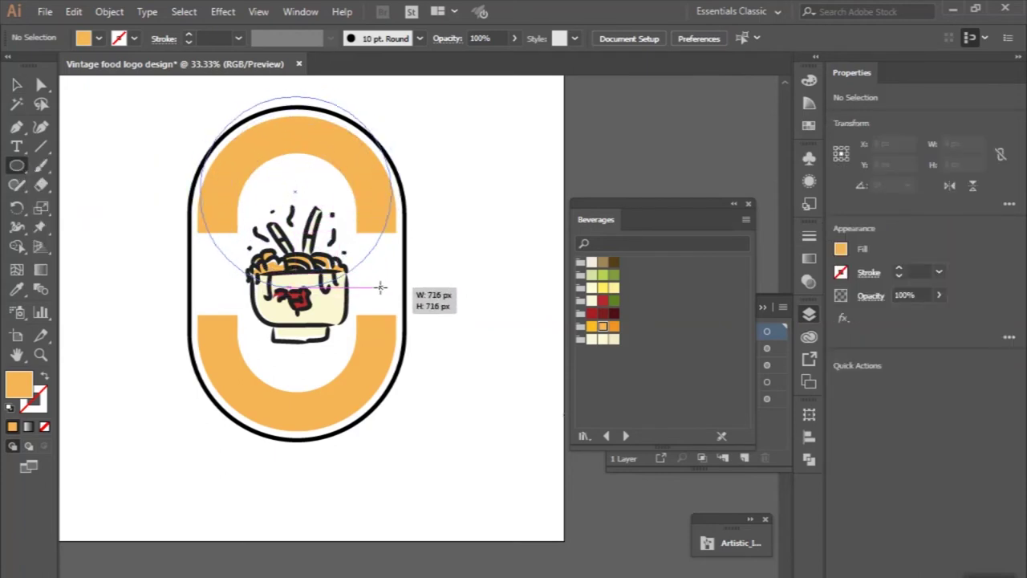
{"action": "left_click_drag", "start_coordinate": [392, 297], "coordinate": [391, 287]}
{"action": "left_click", "coordinate": [17, 84]}
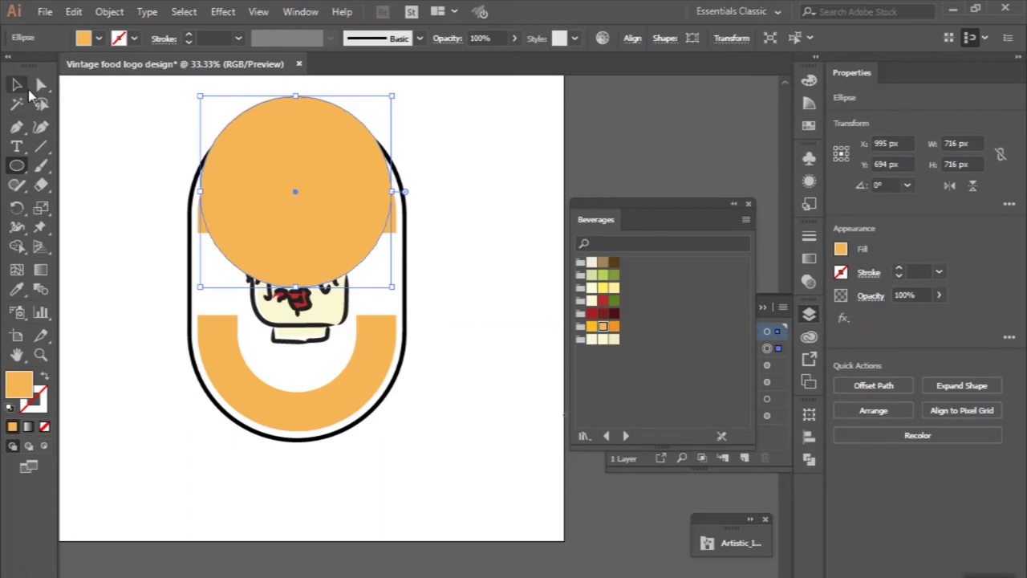
{"action": "left_click", "coordinate": [16, 289]}
{"action": "left_click", "coordinate": [192, 244]}
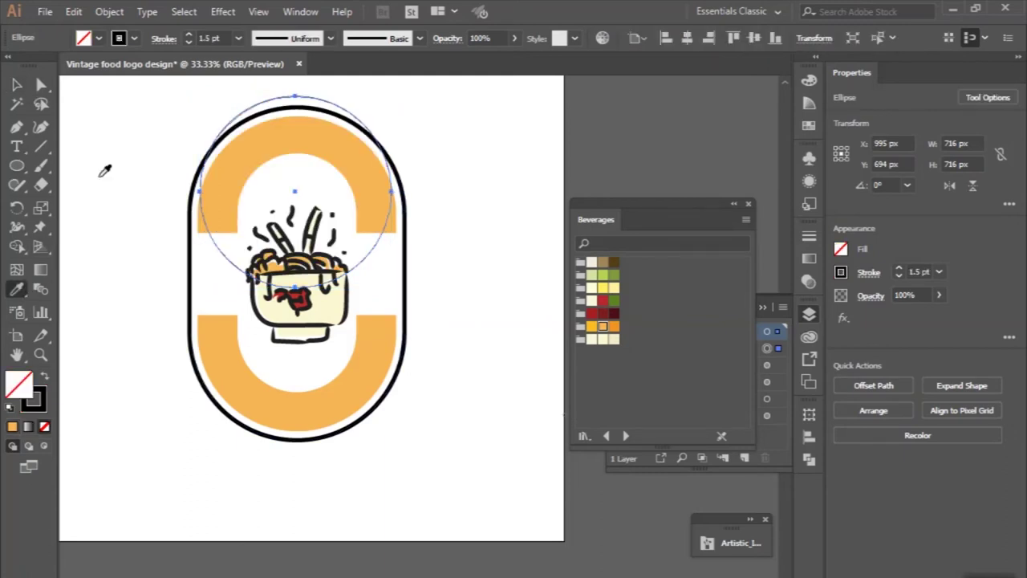
{"action": "left_click", "coordinate": [16, 84]}
- Move the circle 95 px down and centre it horizontally with Align
{"action": "scroll", "coordinate": [220, 212], "scroll_direction": "up", "scroll_amount": 1, "text": "alt"}
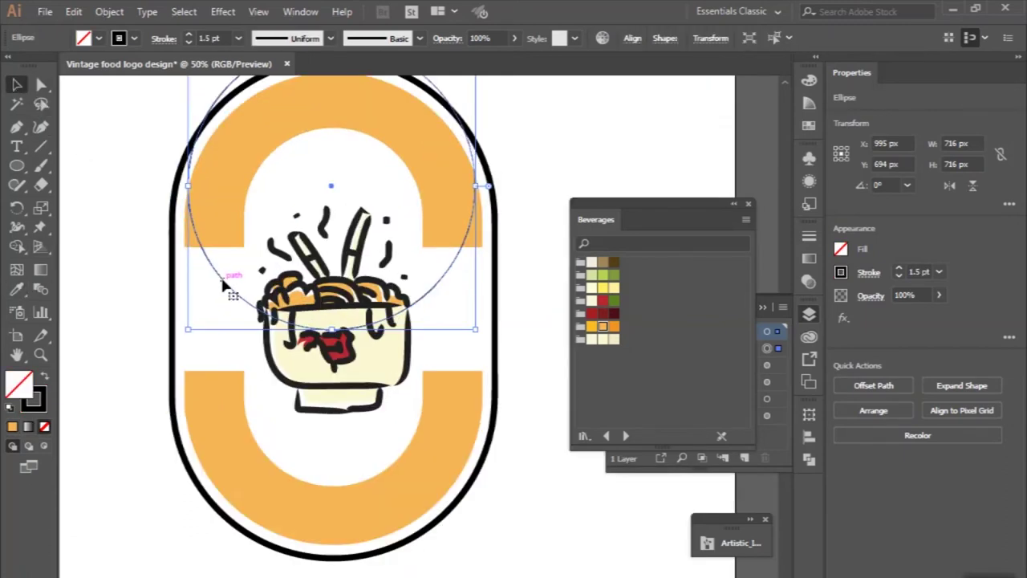
{"action": "mouse_move", "coordinate": [226, 303]}
{"action": "left_mouse_down"}
{"action": "mouse_move", "coordinate": [226, 321]}
{"action": "mouse_move", "coordinate": [224, 309]}
{"action": "left_mouse_up"}
{"action": "scroll", "coordinate": [225, 308], "scroll_direction": "down", "scroll_amount": 1, "text": "alt"}
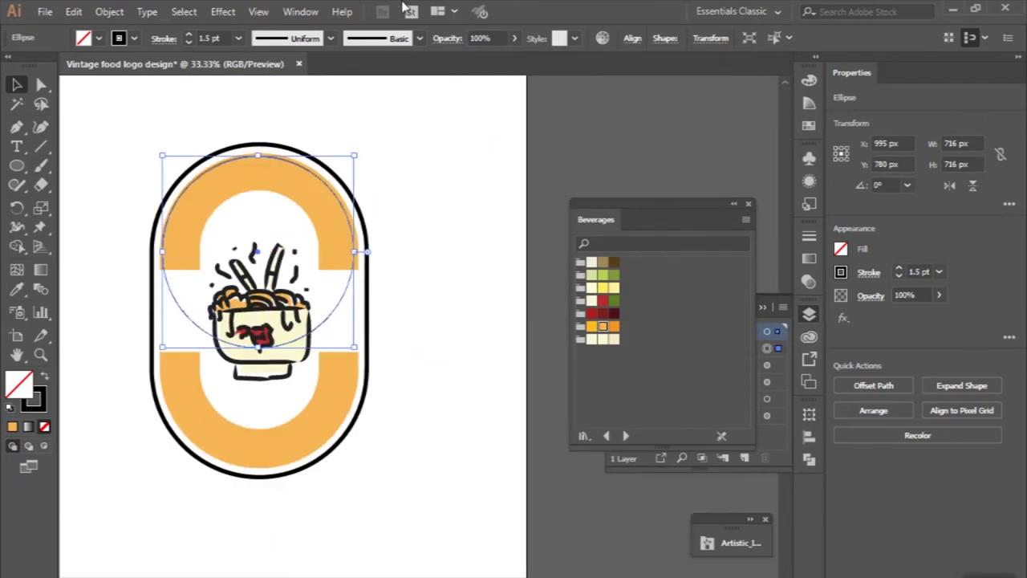
{"action": "left_click", "coordinate": [632, 39]}
{"action": "left_click", "coordinate": [505, 88]}
{"action": "left_click", "coordinate": [417, 120]}
- Scale the thin circle down to 498 px around its centre and reselect it
{"action": "scroll", "coordinate": [337, 166], "scroll_direction": "up", "scroll_amount": 1, "text": "alt"}
{"action": "left_click", "coordinate": [268, 150]}
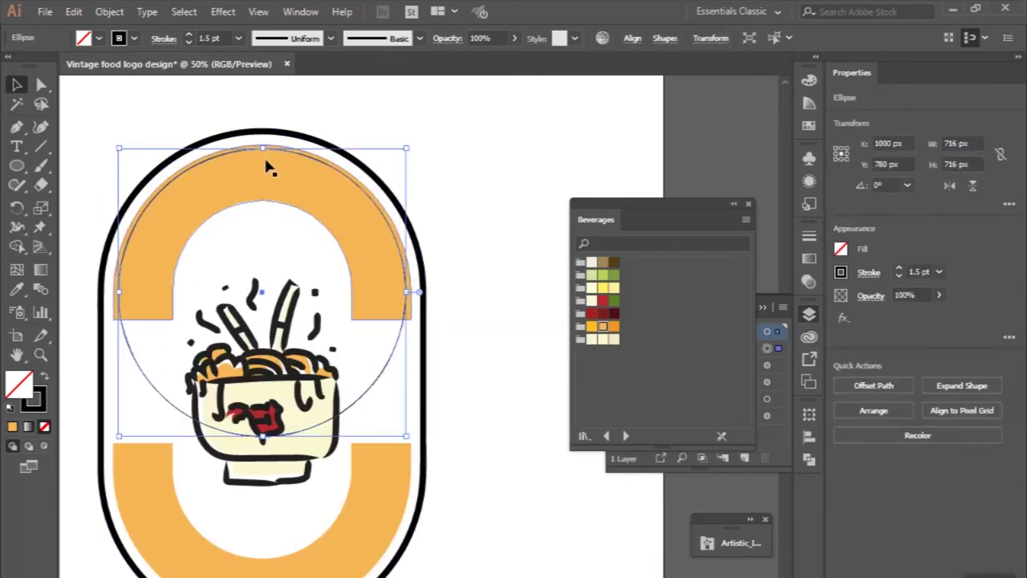
{"action": "left_click_drag", "start_coordinate": [264, 149], "coordinate": [266, 193]}
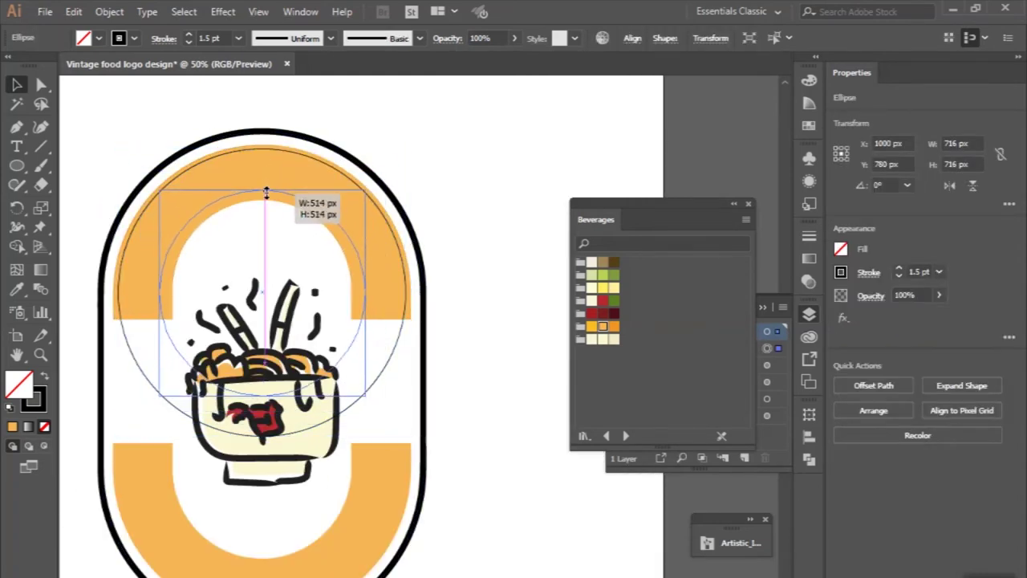
{"action": "left_click_drag", "start_coordinate": [267, 194], "coordinate": [269, 199]}
{"action": "scroll", "coordinate": [268, 199], "scroll_direction": "down", "scroll_amount": 2}
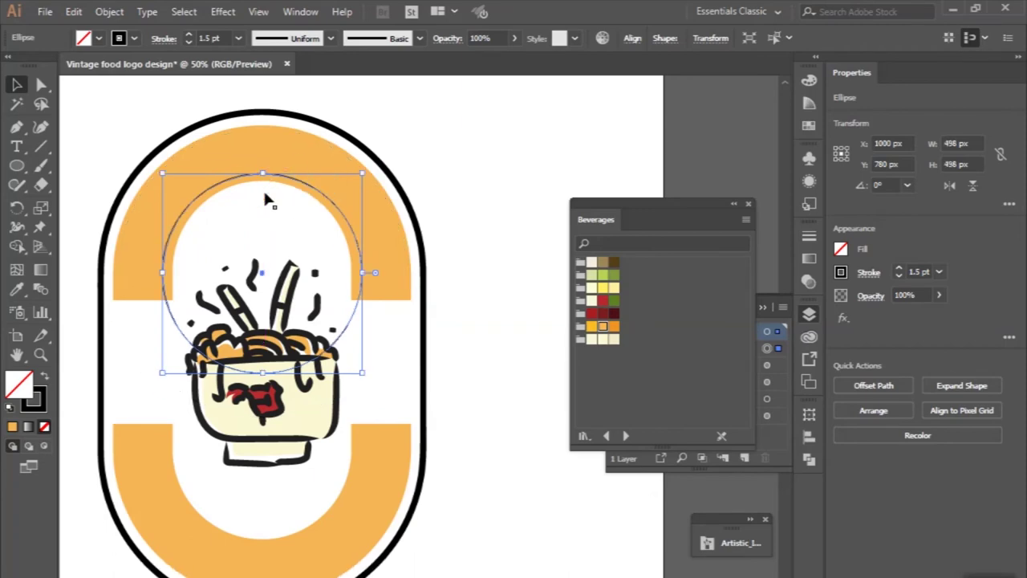
{"action": "left_click", "coordinate": [467, 196]}
{"action": "scroll", "coordinate": [471, 206], "scroll_direction": "up", "scroll_amount": 1}
{"action": "scroll", "coordinate": [472, 206], "scroll_direction": "left", "scroll_amount": 1}
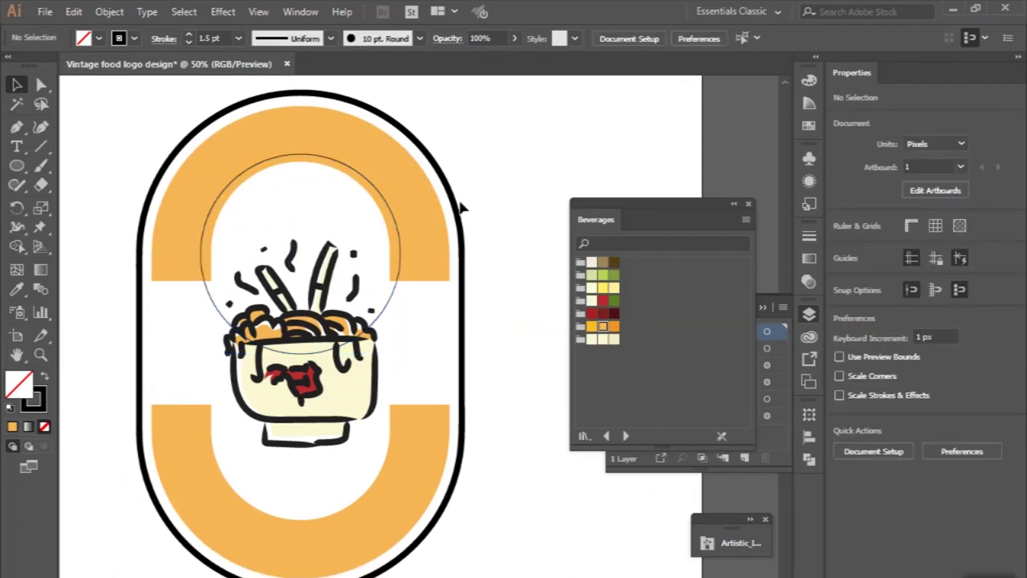
{"action": "left_click", "coordinate": [393, 212]}
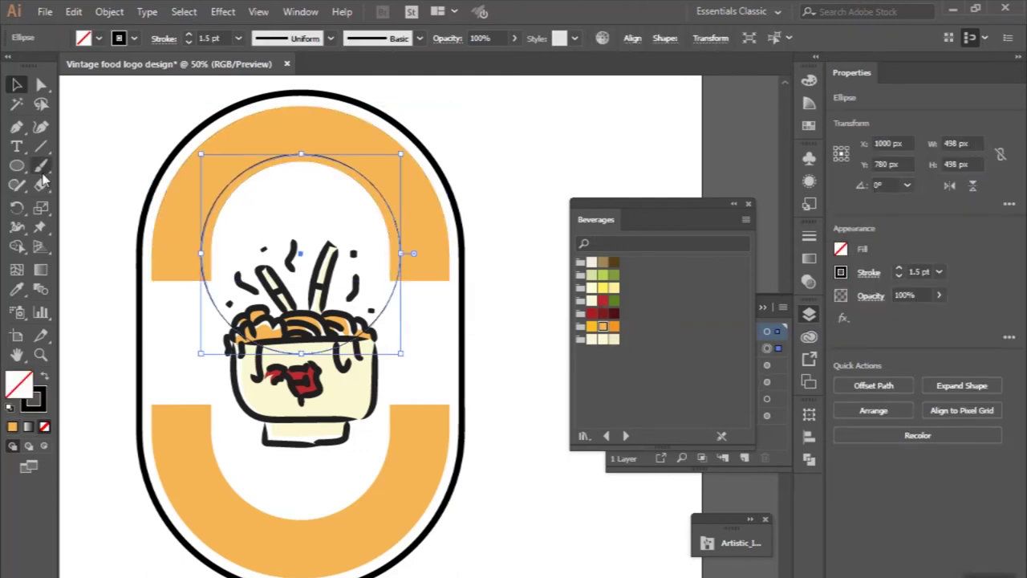
{"action": "left_click", "coordinate": [16, 148]}
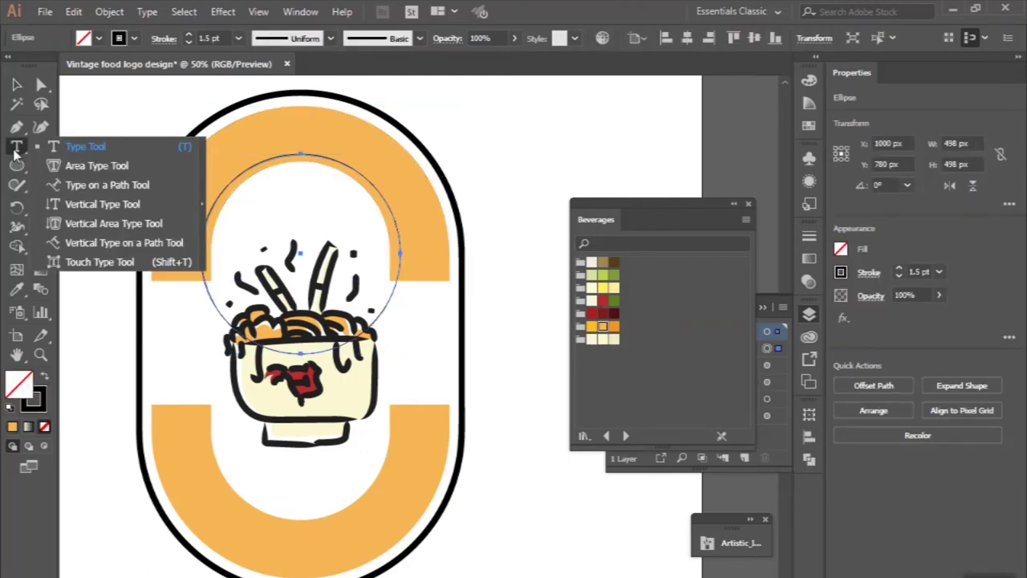
- Replace the placeholder with path text 'MIE AYAM ENAK' along the circle's upper-left edge, then select all of it
{"action": "left_click", "coordinate": [54, 186]}
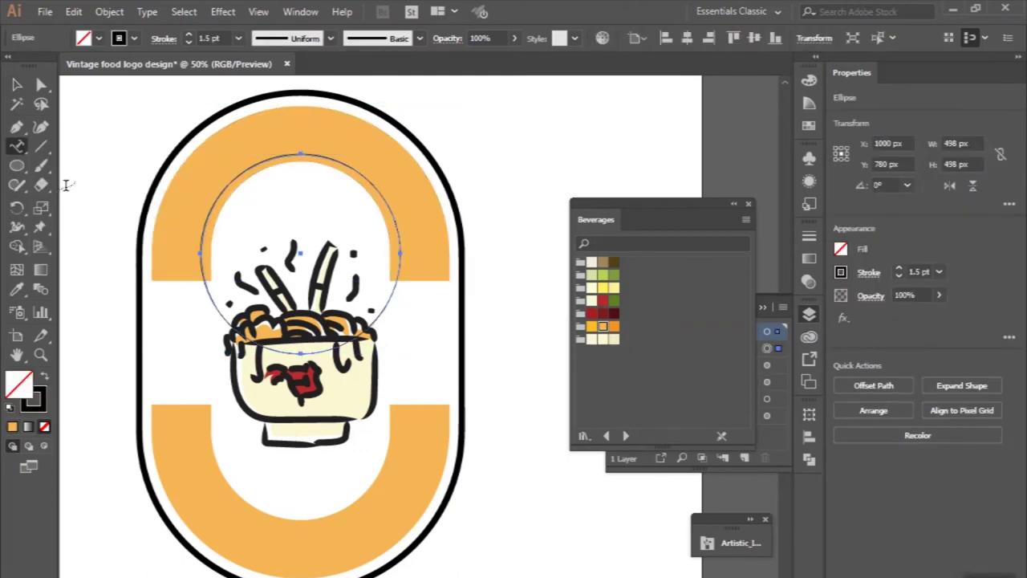
{"action": "left_click", "coordinate": [213, 205]}
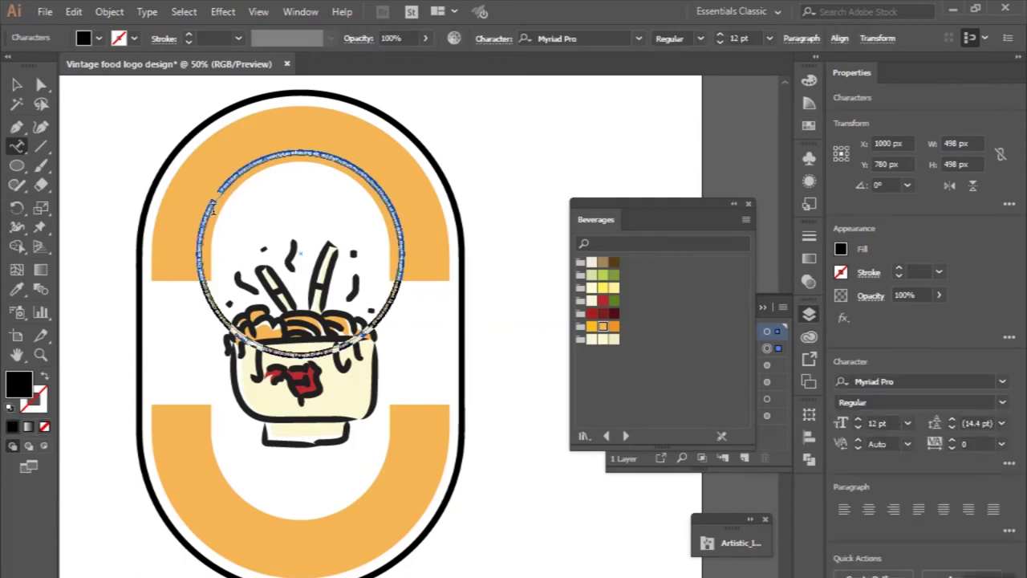
{"action": "key", "text": "BackSpace"}
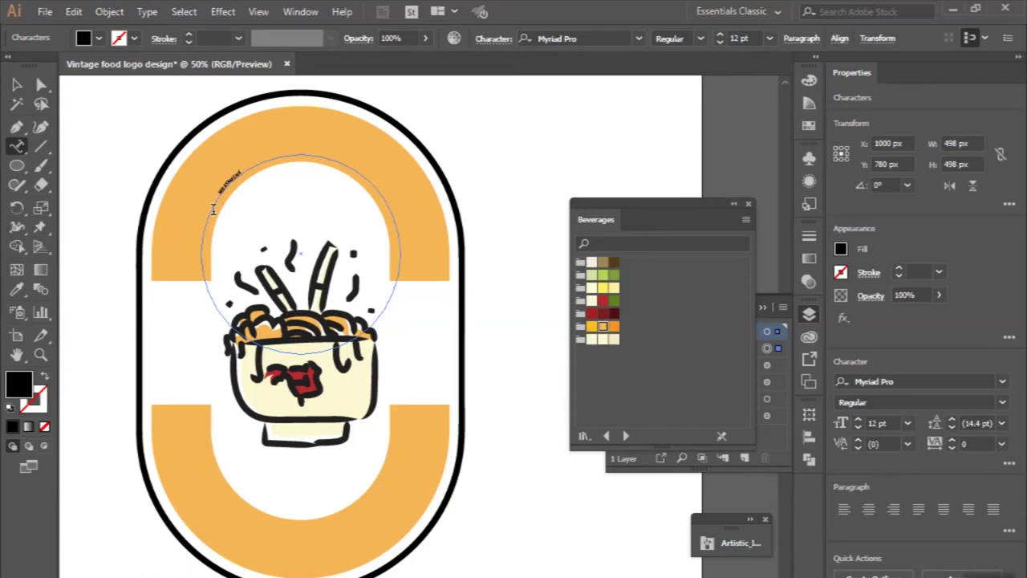
{"action": "key", "text": "ctrl+a"}
{"action": "left_click", "coordinate": [638, 39]}
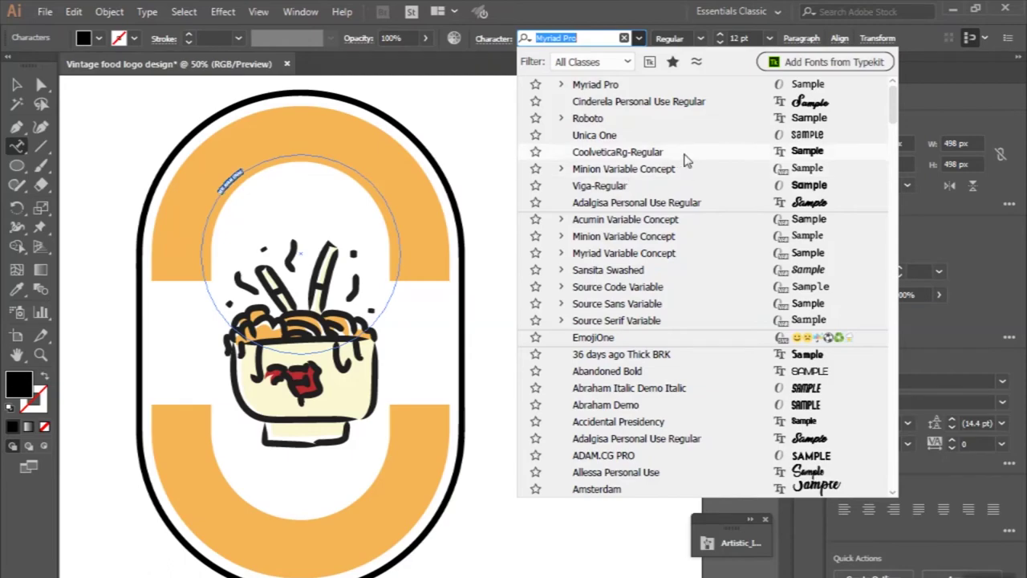
- Set the 'MIE AYAM ENAK' path text to Viga-Regular at 72 pt
{"action": "scroll", "coordinate": [666, 133], "scroll_direction": "down", "scroll_amount": 1}
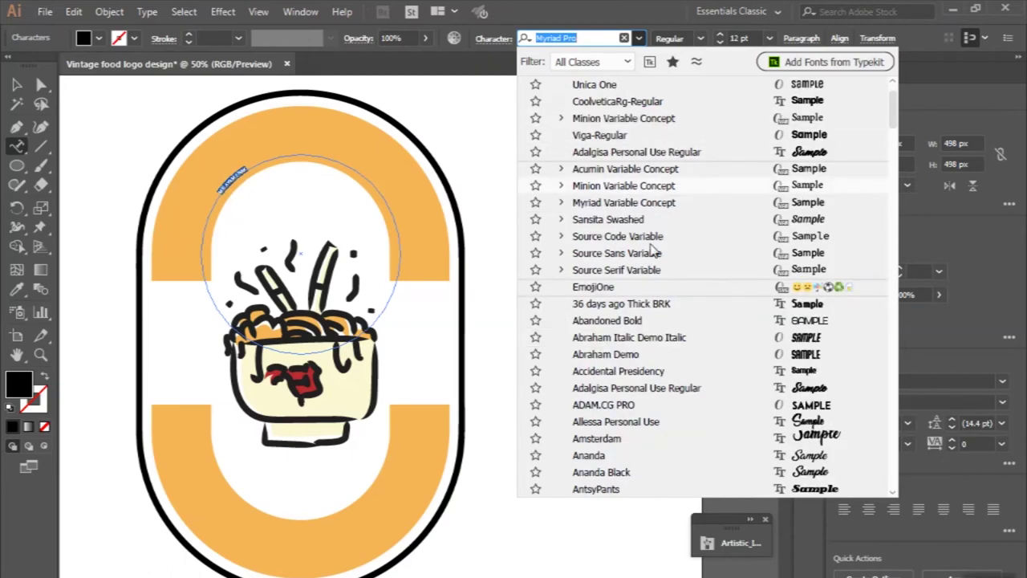
{"action": "scroll", "coordinate": [662, 193], "scroll_direction": "down", "scroll_amount": 8}
{"action": "scroll", "coordinate": [654, 251], "scroll_direction": "down", "scroll_amount": 15}
{"action": "scroll", "coordinate": [652, 251], "scroll_direction": "down", "scroll_amount": 10}
{"action": "scroll", "coordinate": [652, 248], "scroll_direction": "down", "scroll_amount": 8}
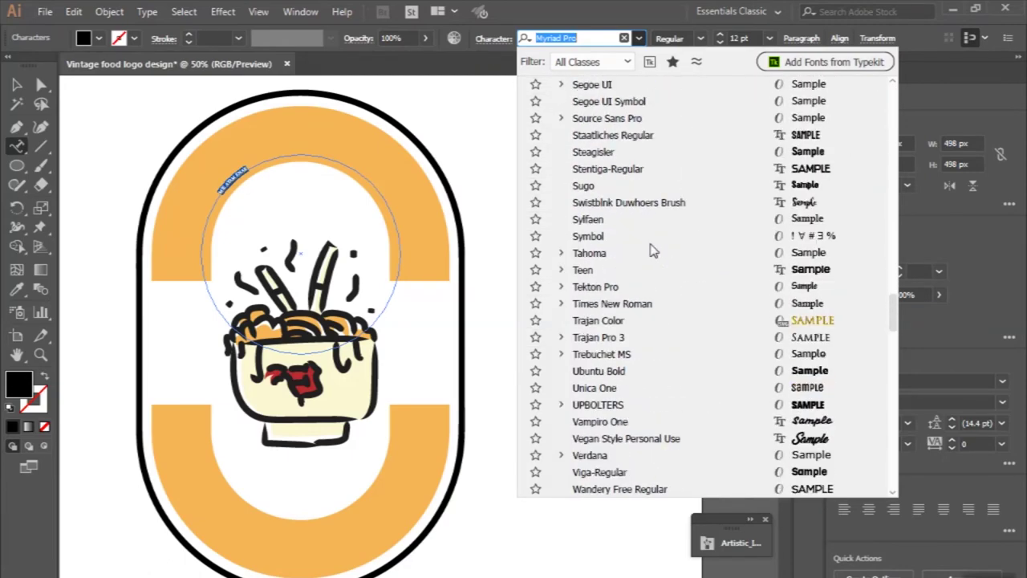
{"action": "scroll", "coordinate": [634, 320], "scroll_direction": "down", "scroll_amount": 2}
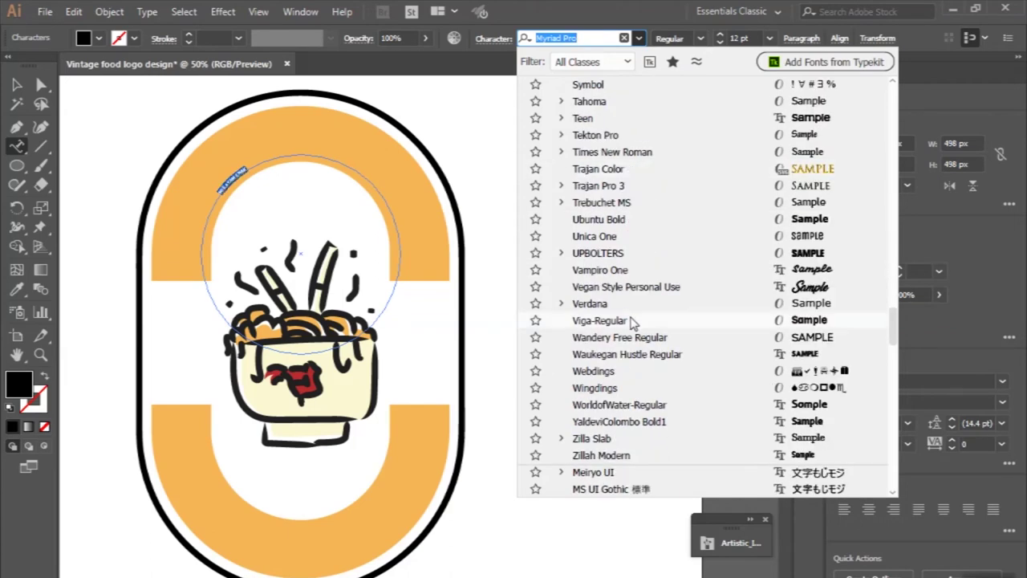
{"action": "left_click", "coordinate": [634, 318]}
{"action": "left_click", "coordinate": [769, 38]}
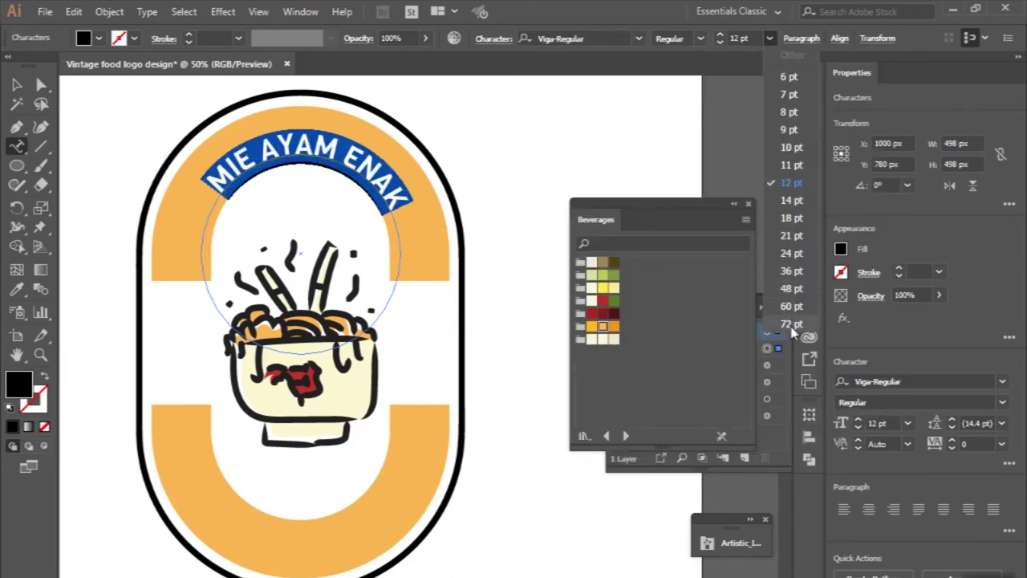
{"action": "left_click", "coordinate": [791, 325]}
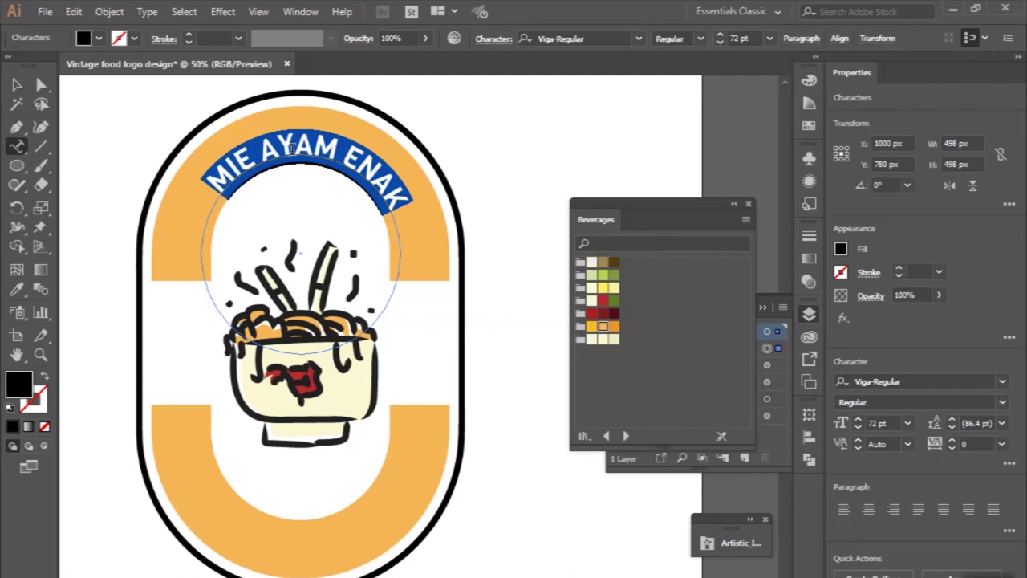
- Set the MIE AYAM ENAK arc text's tracking to 200
{"action": "left_click", "coordinate": [973, 443]}
{"action": "type", "text": "200"}
{"action": "key", "text": "Return"}
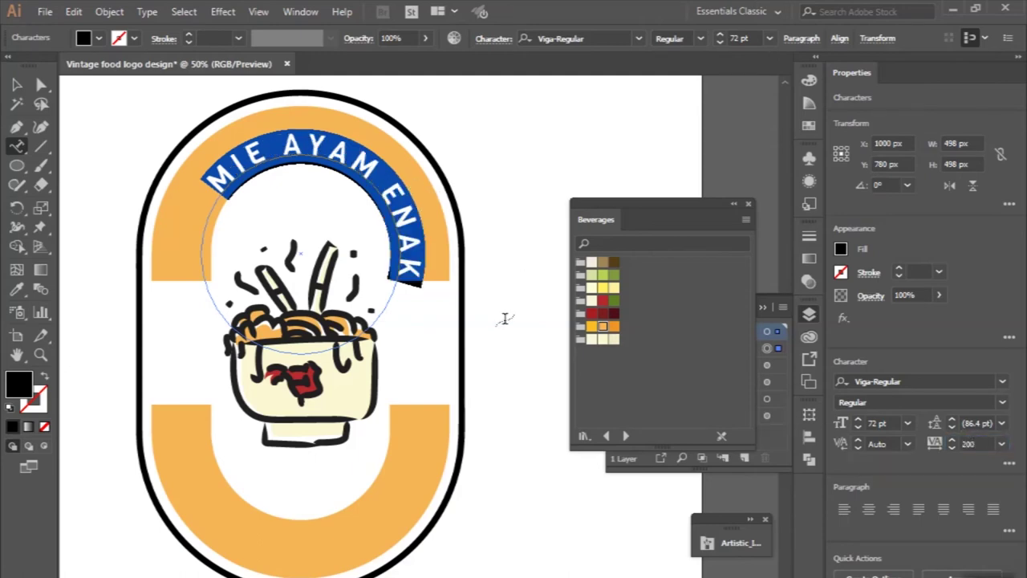
{"action": "left_click", "coordinate": [17, 84]}
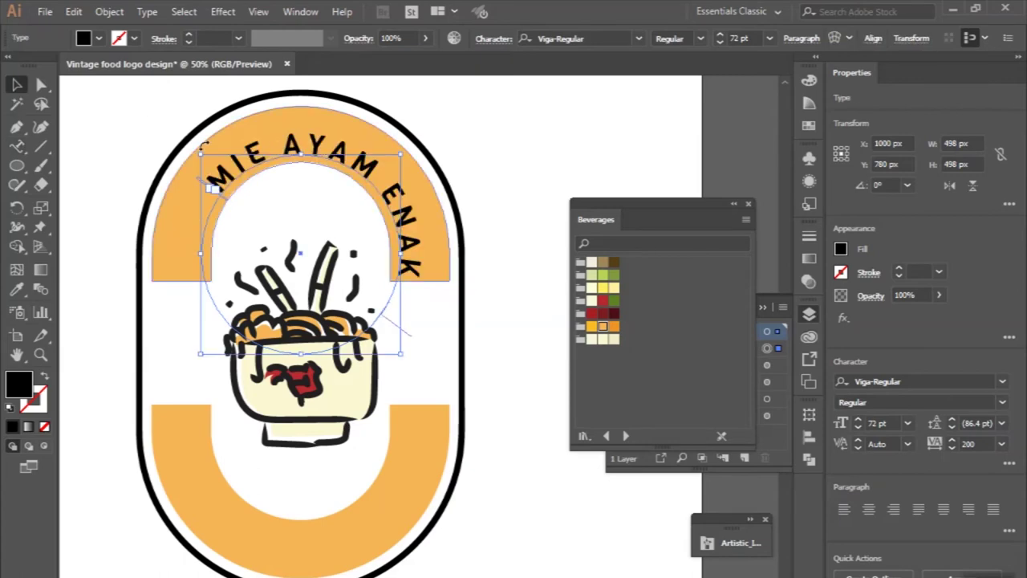
- Slide the arc text along the circle until it sits centred over the arch
{"action": "left_click_drag", "start_coordinate": [197, 201], "coordinate": [192, 253]}
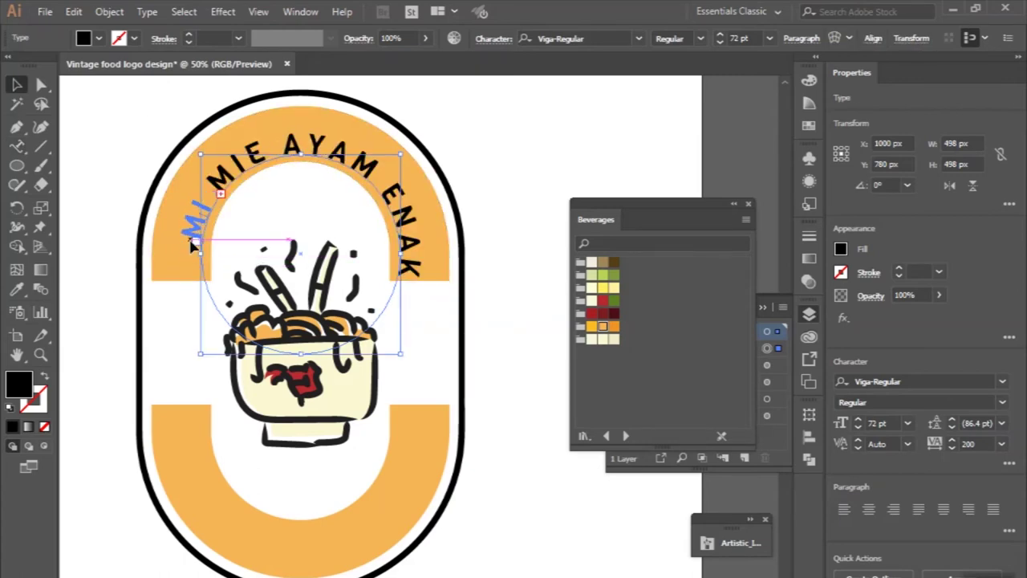
{"action": "left_click_drag", "start_coordinate": [192, 253], "coordinate": [191, 233]}
{"action": "scroll", "coordinate": [191, 232], "scroll_direction": "up", "scroll_amount": 1}
{"action": "left_click_drag", "start_coordinate": [227, 181], "coordinate": [199, 262]}
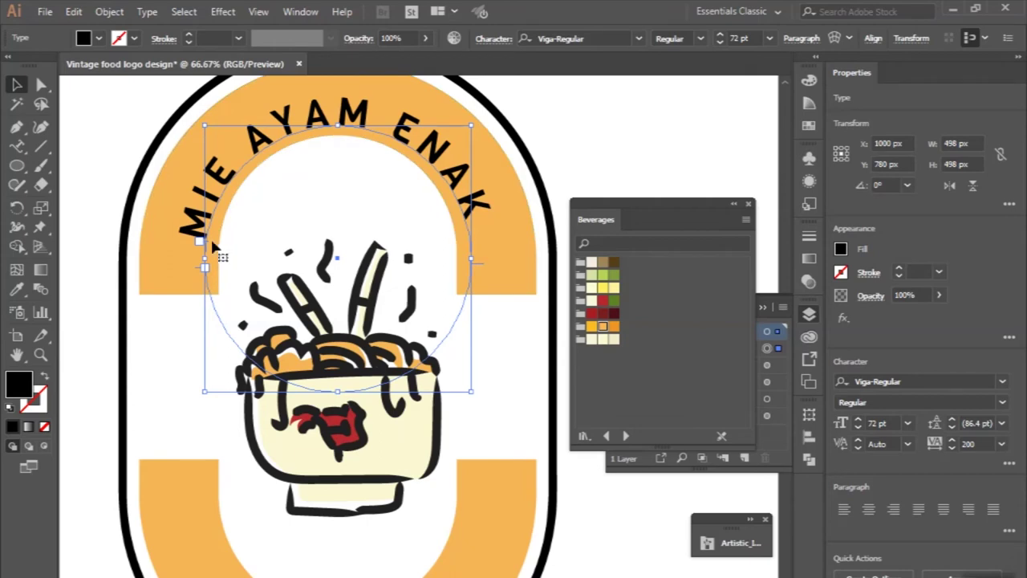
{"action": "left_click_drag", "start_coordinate": [205, 238], "coordinate": [204, 228]}
{"action": "key", "text": "ctrl+minus"}
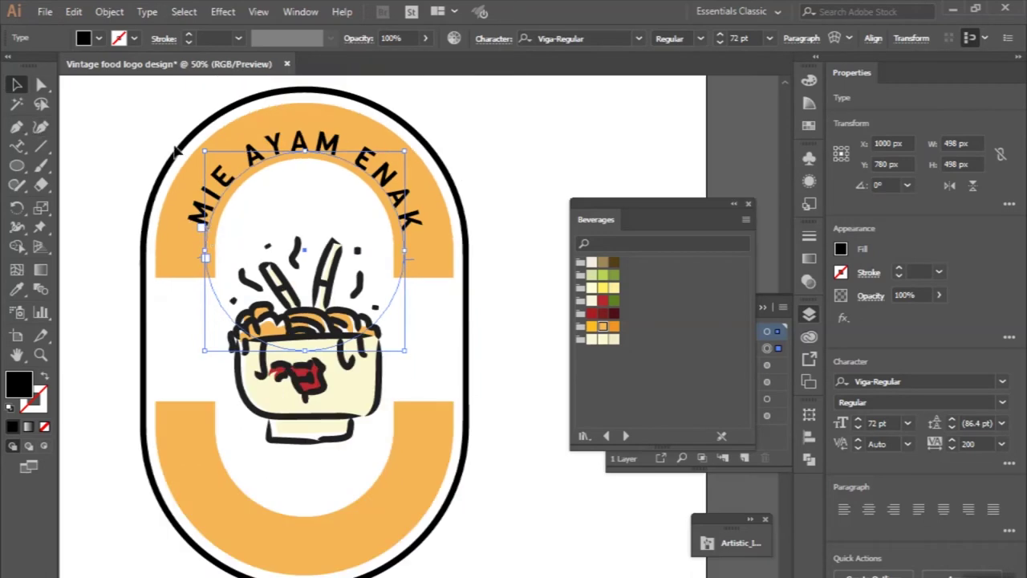
{"action": "double_click", "coordinate": [225, 176]}
- Set all the arc text to 90 pt with tracking 100
{"action": "key", "text": "ctrl+a"}
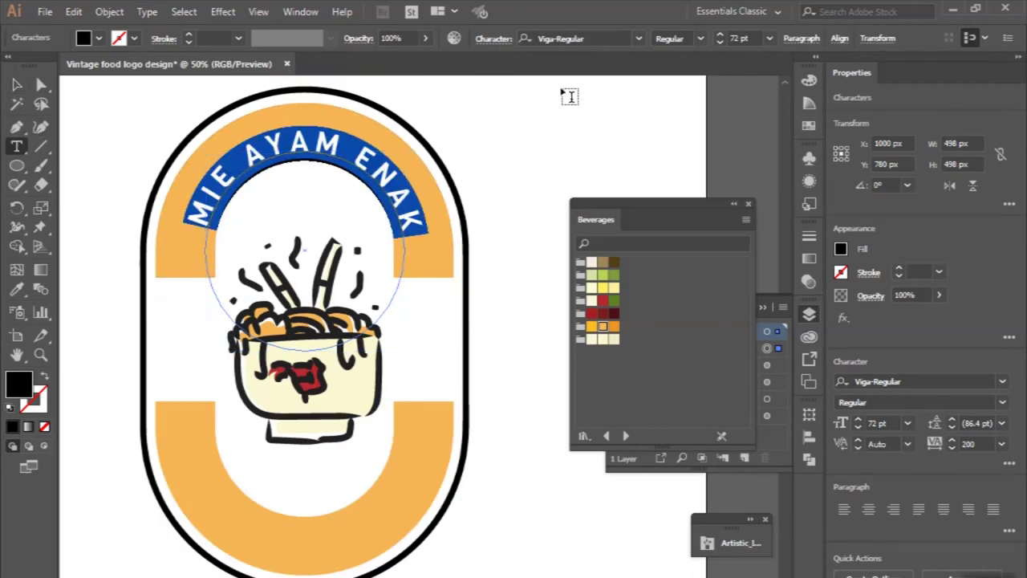
{"action": "double_click", "coordinate": [739, 38]}
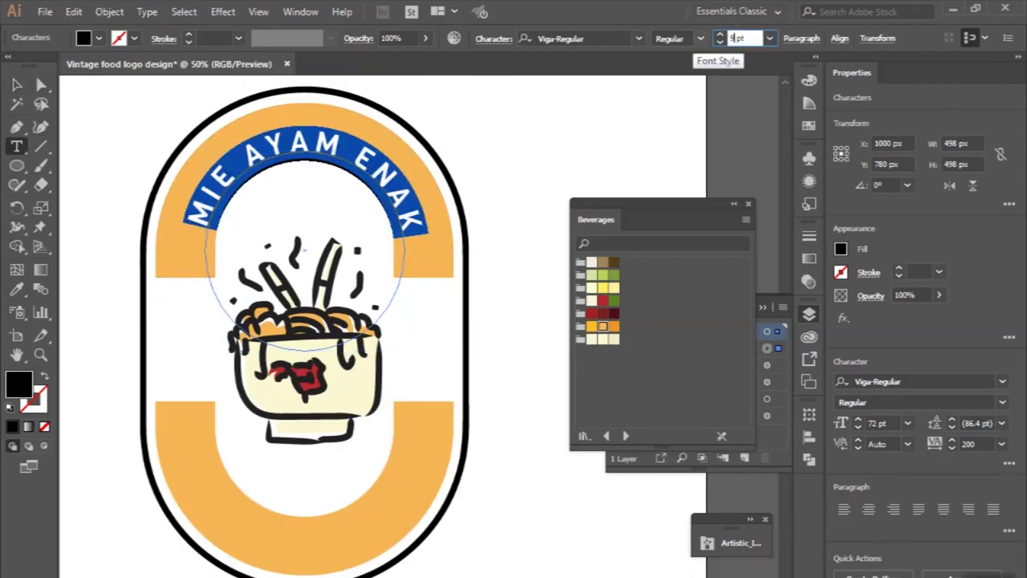
{"action": "type", "text": "90"}
{"action": "key", "text": "Return"}
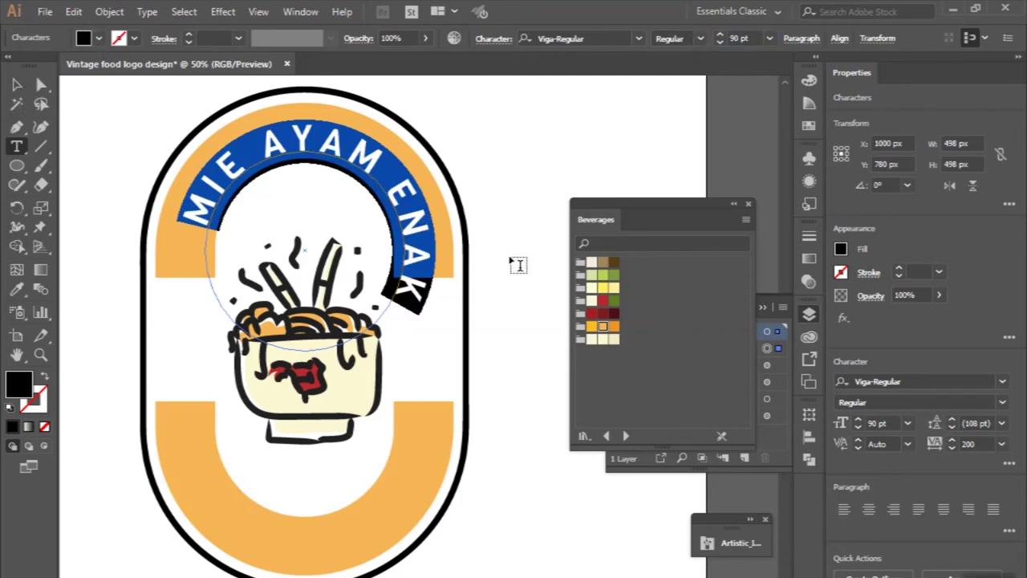
{"action": "type", "text": "100"}
{"action": "key", "text": "Return"}
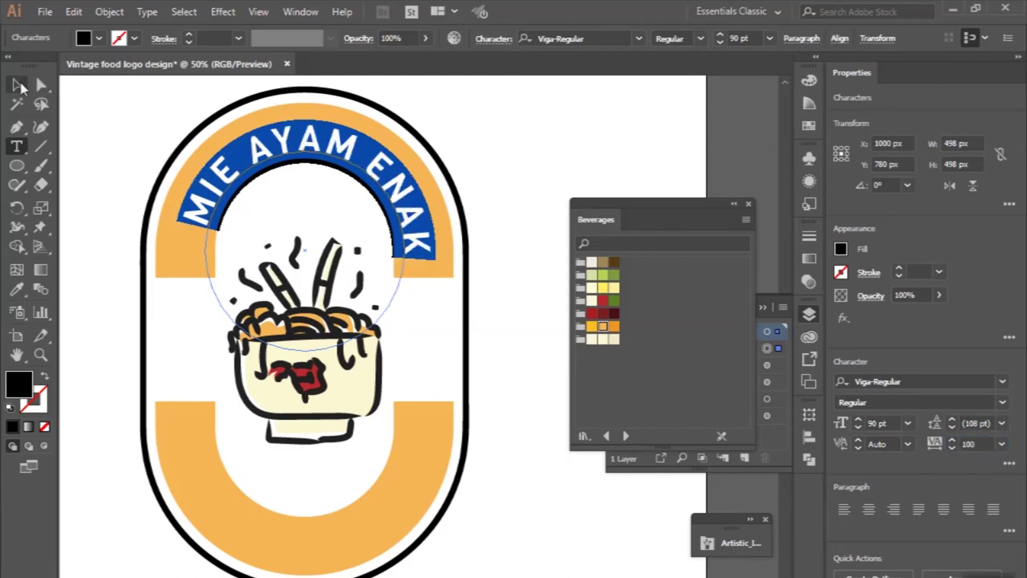
- Slide the enlarged arc text along the circle to re-centre it on the arch
{"action": "left_click", "coordinate": [16, 84]}
{"action": "scroll", "coordinate": [193, 224], "scroll_direction": "up", "scroll_amount": 1}
{"action": "left_click_drag", "start_coordinate": [194, 226], "coordinate": [186, 240]}
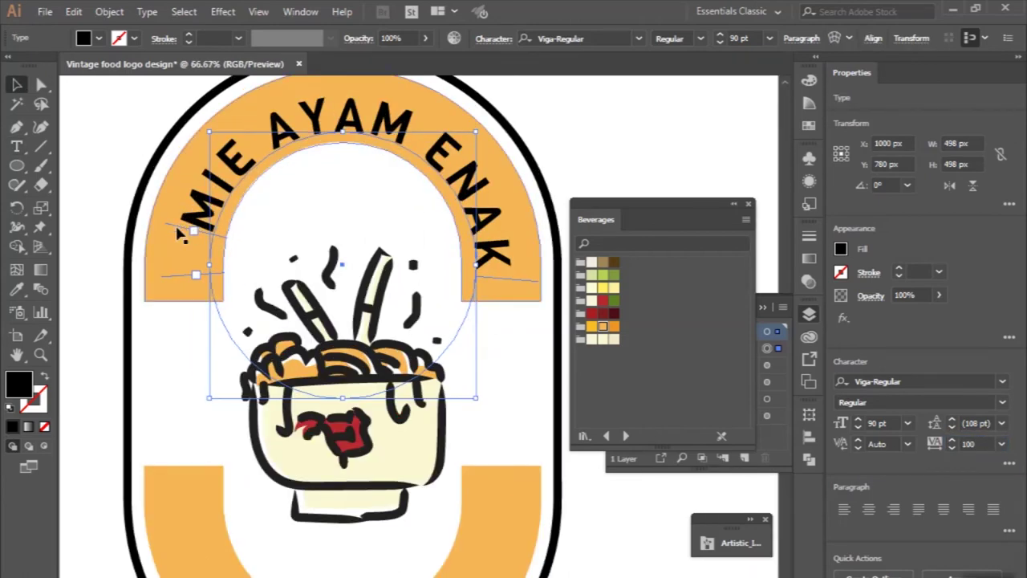
{"action": "key", "text": "ctrl+z"}
{"action": "left_click_drag", "start_coordinate": [220, 239], "coordinate": [169, 255]}
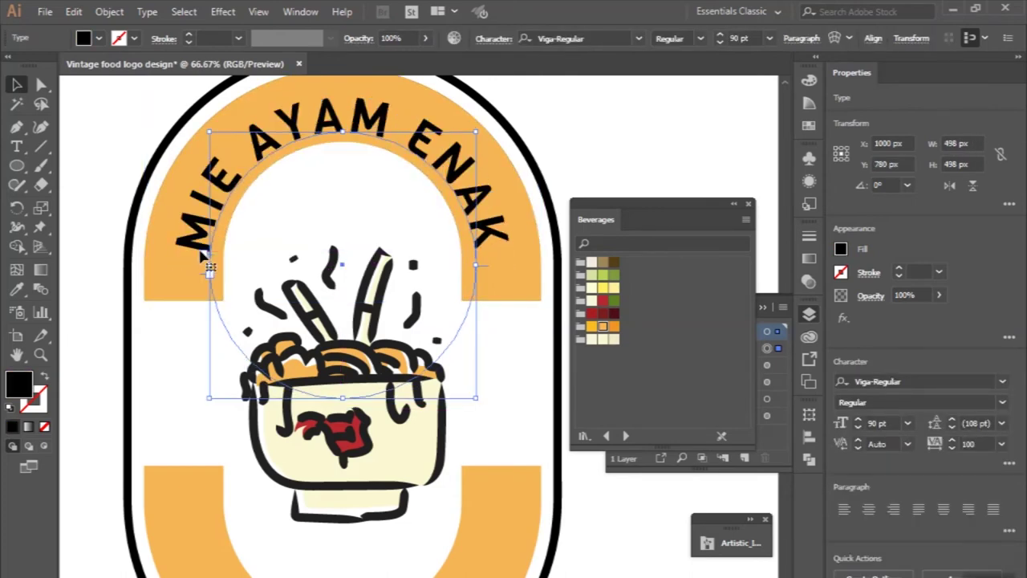
{"action": "scroll", "coordinate": [201, 253], "scroll_direction": "up", "scroll_amount": 1}
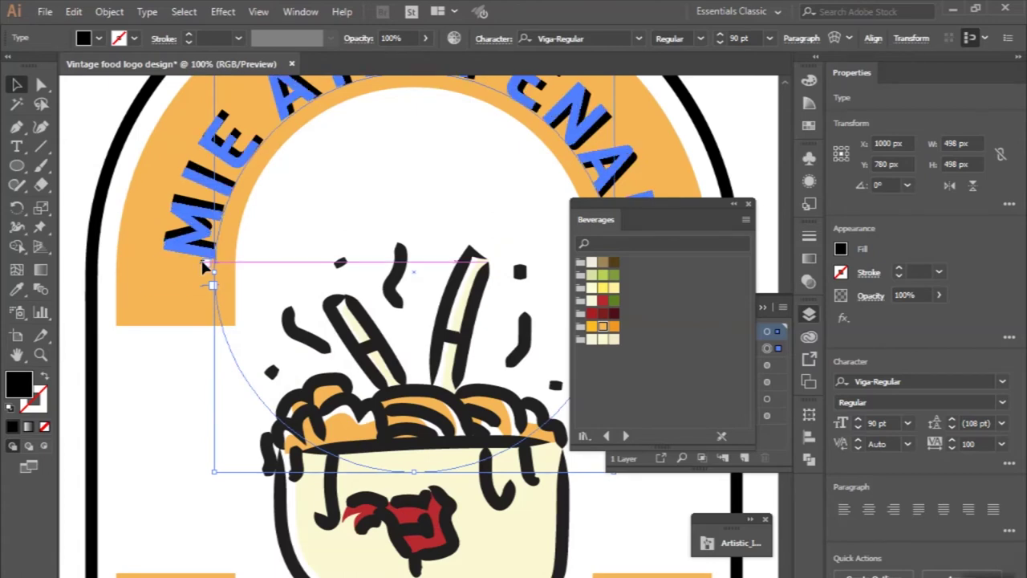
{"action": "scroll", "coordinate": [201, 257], "scroll_direction": "down", "scroll_amount": 1}
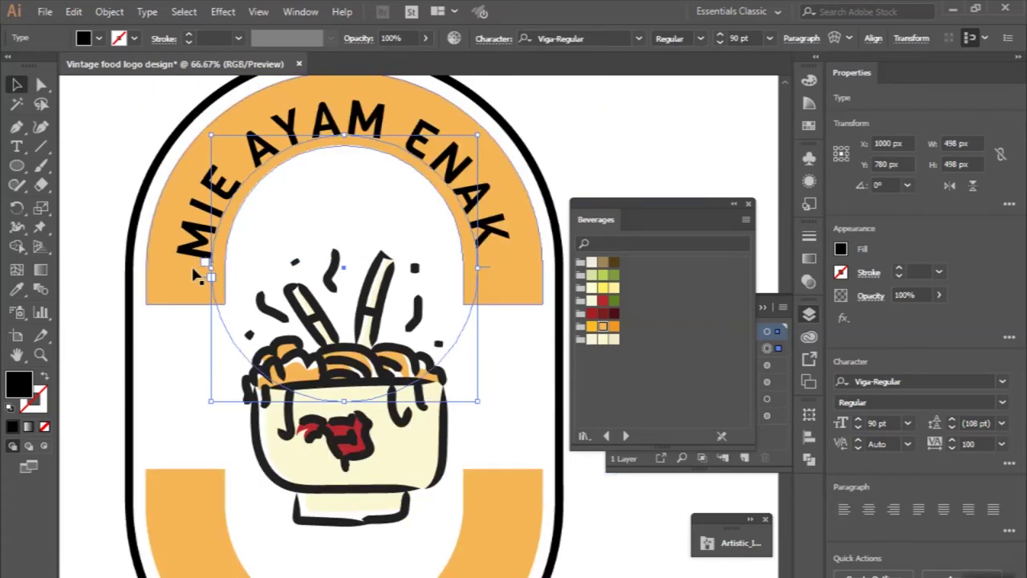
{"action": "left_click_drag", "start_coordinate": [205, 262], "coordinate": [215, 265]}
{"action": "key", "text": "ctrl+minus"}
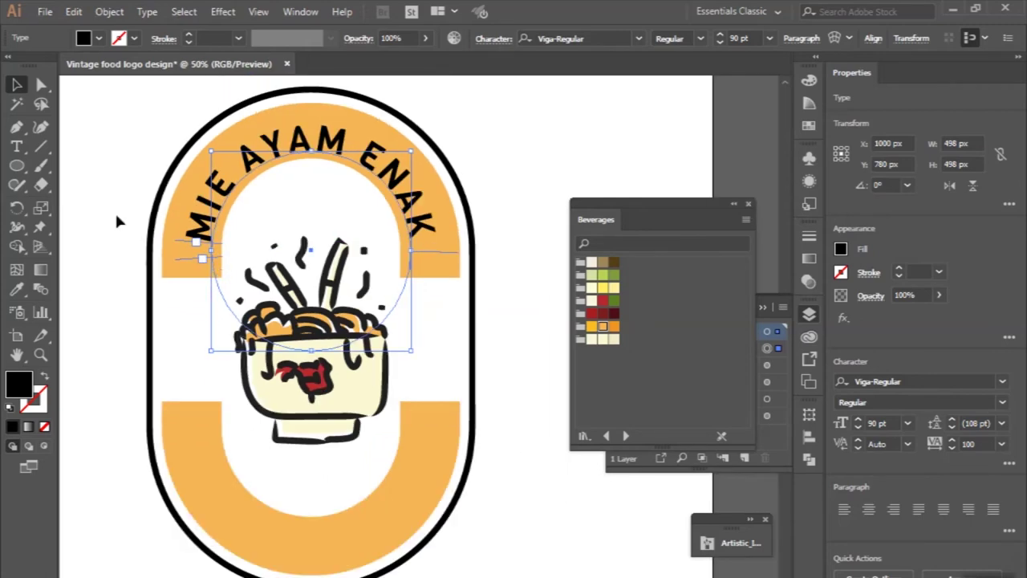
- Fine-tune the arc text's position along the arch and review the badge
{"action": "left_click", "coordinate": [115, 110]}
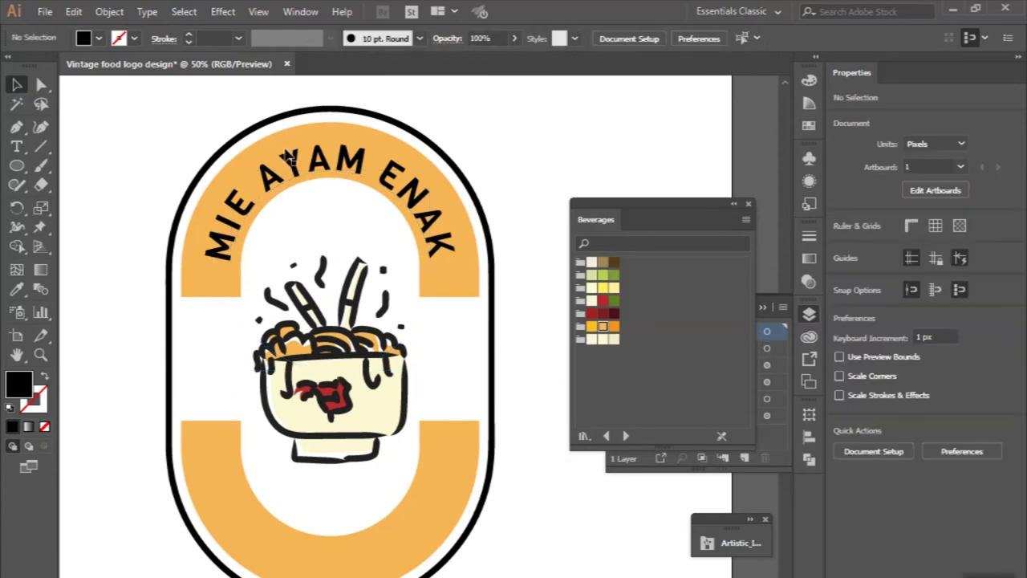
{"action": "left_click", "coordinate": [308, 155]}
{"action": "key", "text": "ctrl+plus"}
{"action": "left_click_drag", "start_coordinate": [332, 173], "coordinate": [334, 165]}
{"action": "key", "text": "ctrl+minus"}
{"action": "key", "text": "ctrl+minus"}
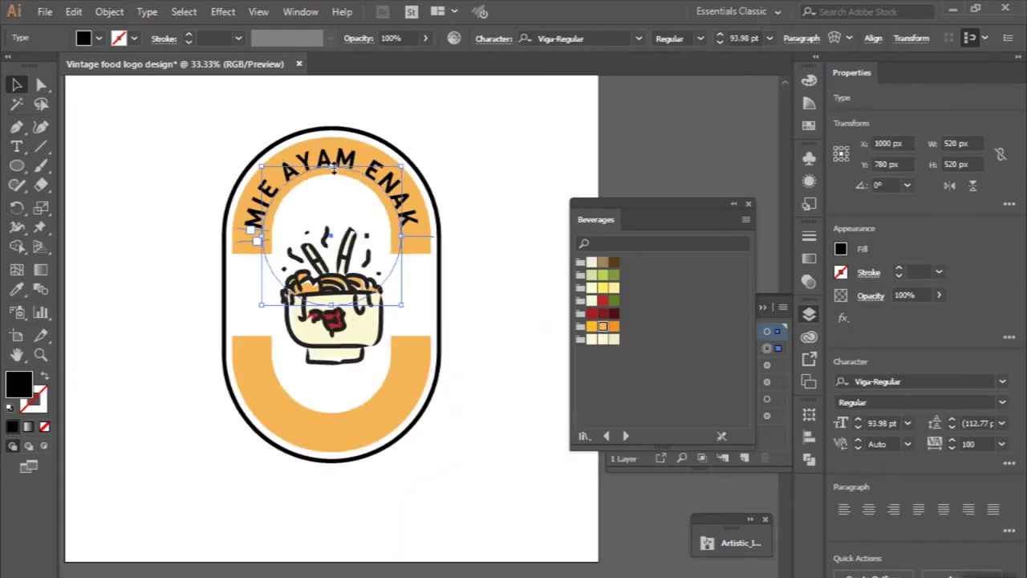
{"action": "left_click", "coordinate": [213, 160]}
{"action": "scroll", "coordinate": [126, 195], "scroll_direction": "right", "scroll_amount": 1}
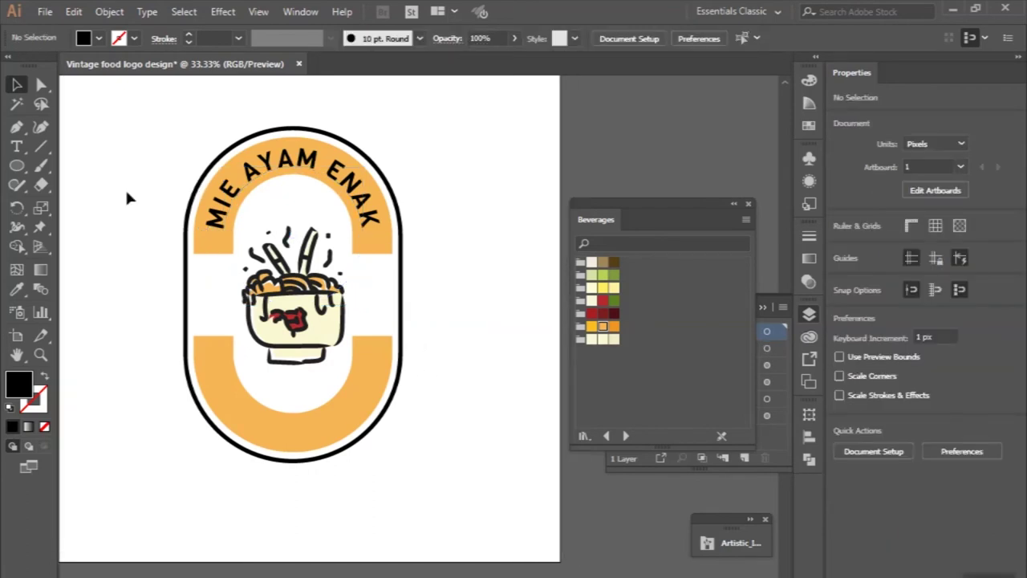
{"action": "scroll", "coordinate": [128, 209], "scroll_direction": "down", "scroll_amount": 1}
{"action": "scroll", "coordinate": [134, 219], "scroll_direction": "up", "scroll_amount": 1}
{"action": "scroll", "coordinate": [255, 137], "scroll_direction": "up", "scroll_amount": 1}
{"action": "scroll", "coordinate": [225, 160], "scroll_direction": "down", "scroll_amount": 1}
{"action": "left_click", "coordinate": [198, 172]}
- Widen the arc text's tracking to 150, after briefly trying 125
{"action": "double_click", "coordinate": [201, 177]}
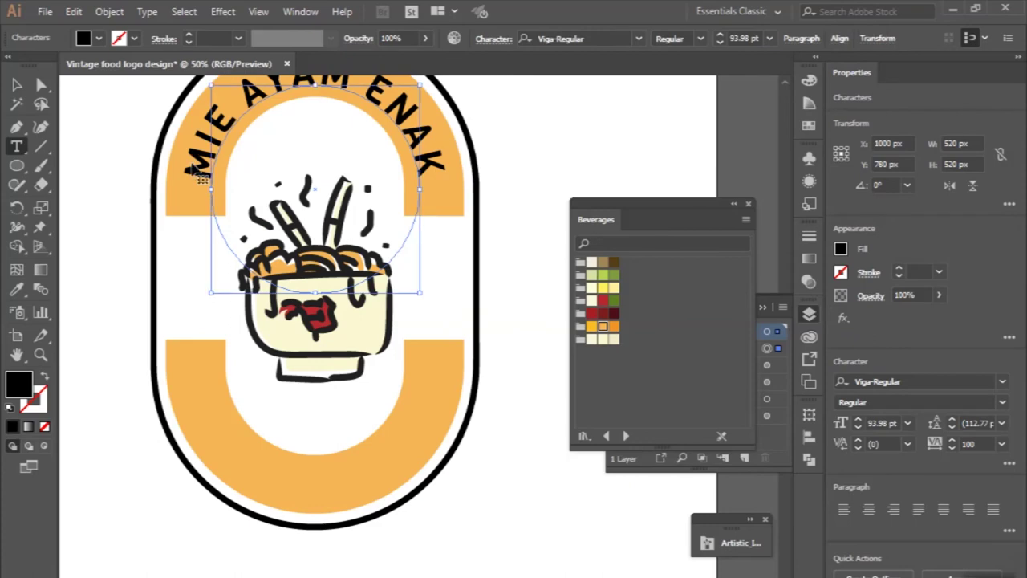
{"action": "key", "text": "ctrl+a"}
{"action": "left_click", "coordinate": [971, 444]}
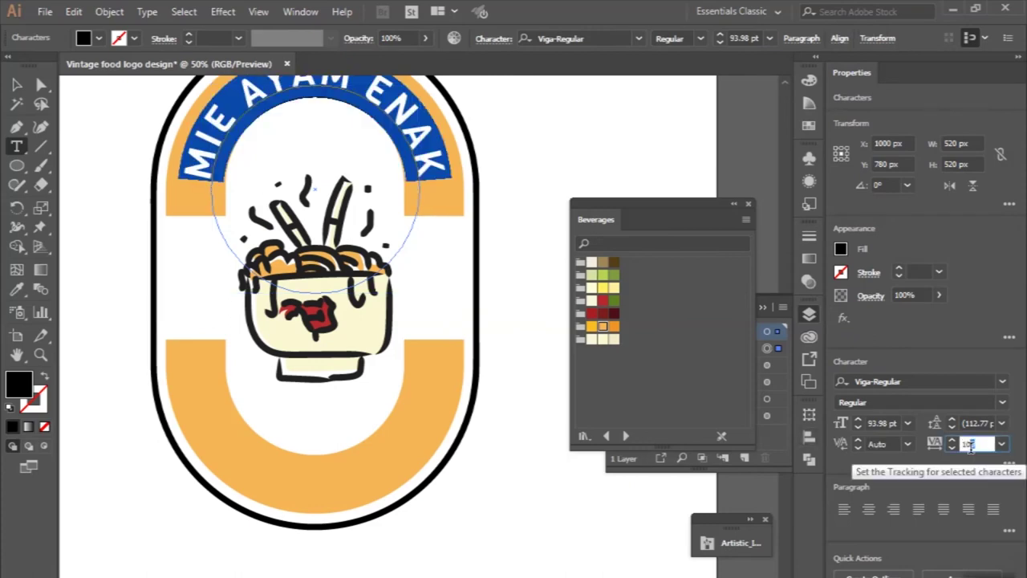
{"action": "type", "text": "125"}
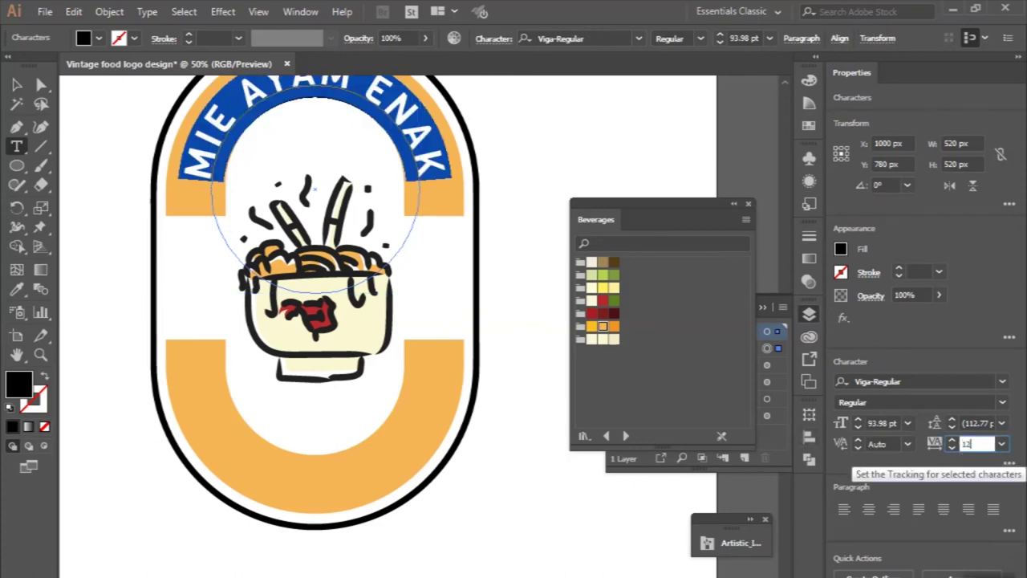
{"action": "key", "text": "Return"}
{"action": "left_click", "coordinate": [971, 440]}
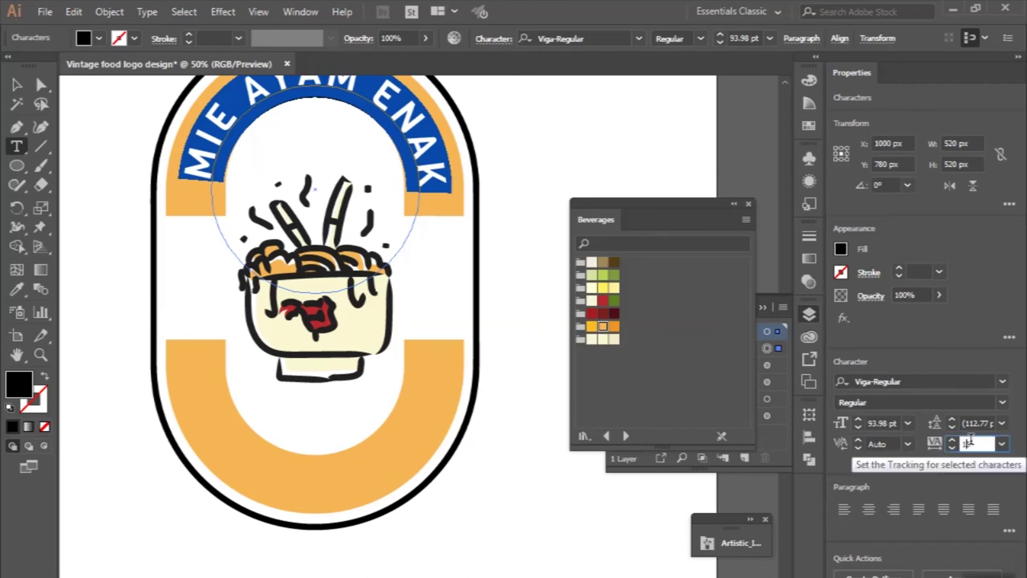
{"action": "key", "text": "Return"}
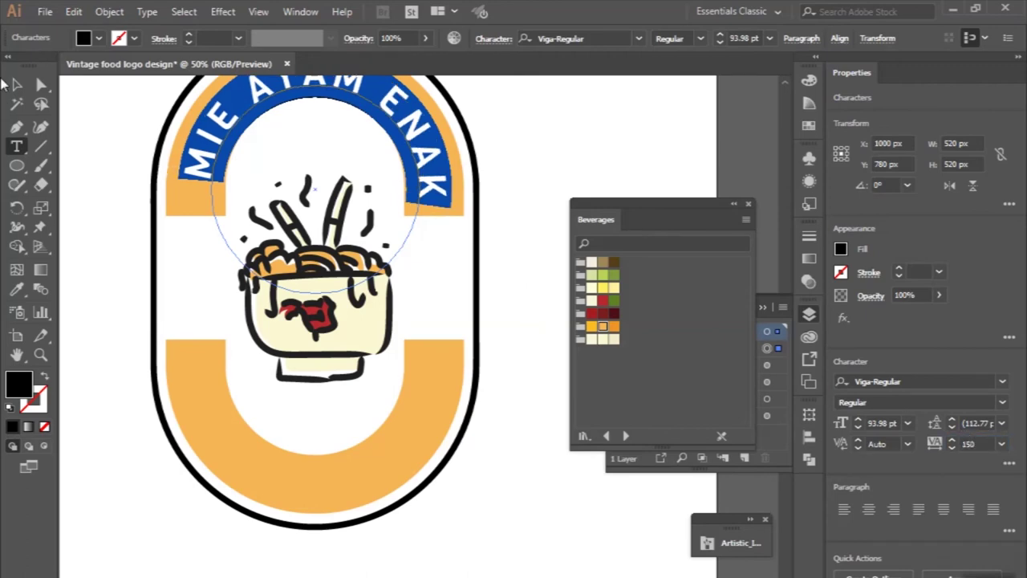
{"action": "key", "text": "Escape"}
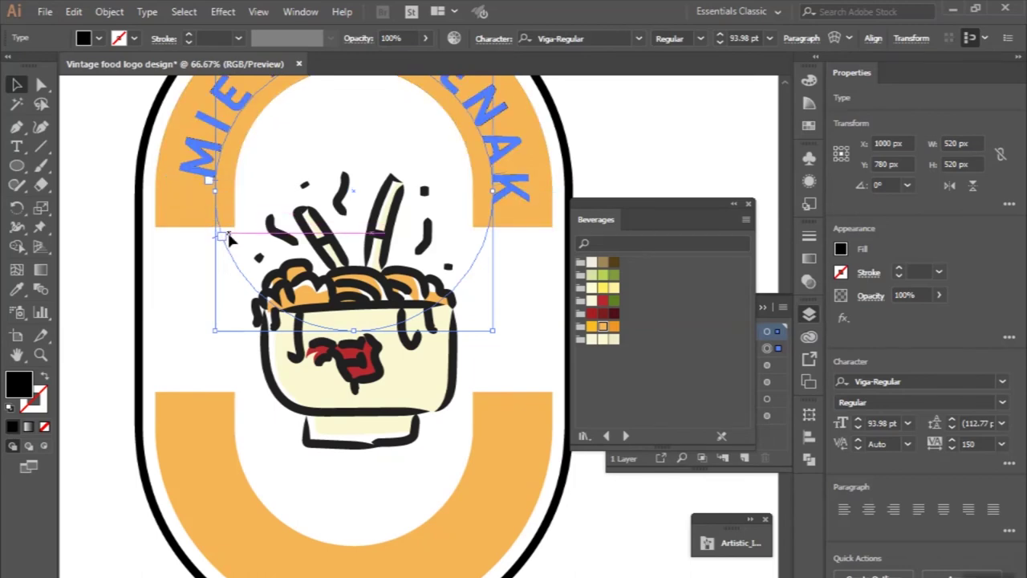
- Slide the arc text along the circle to re-centre it over the arch
{"action": "left_click_drag", "start_coordinate": [219, 189], "coordinate": [217, 199]}
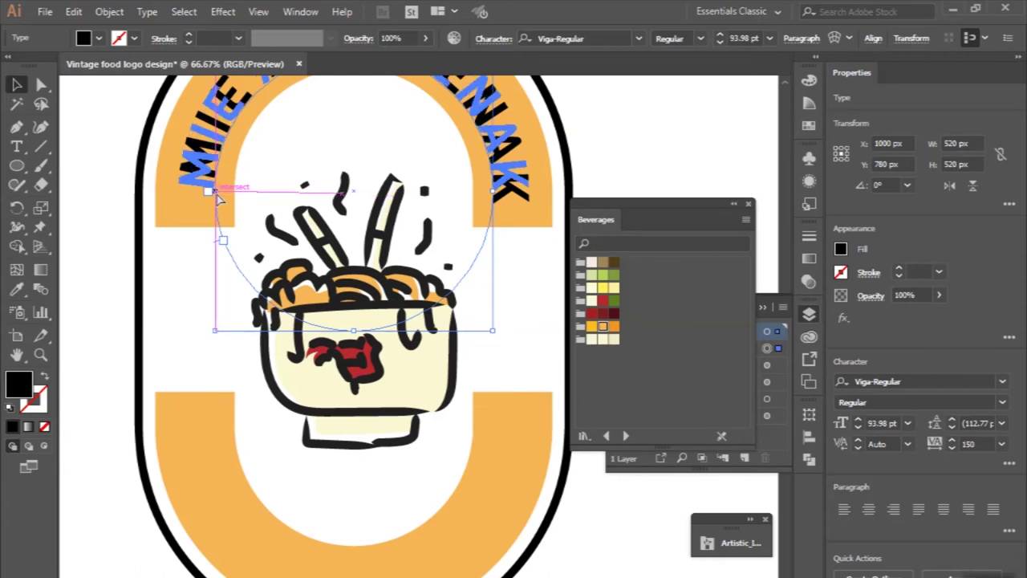
{"action": "left_click_drag", "start_coordinate": [219, 198], "coordinate": [217, 197]}
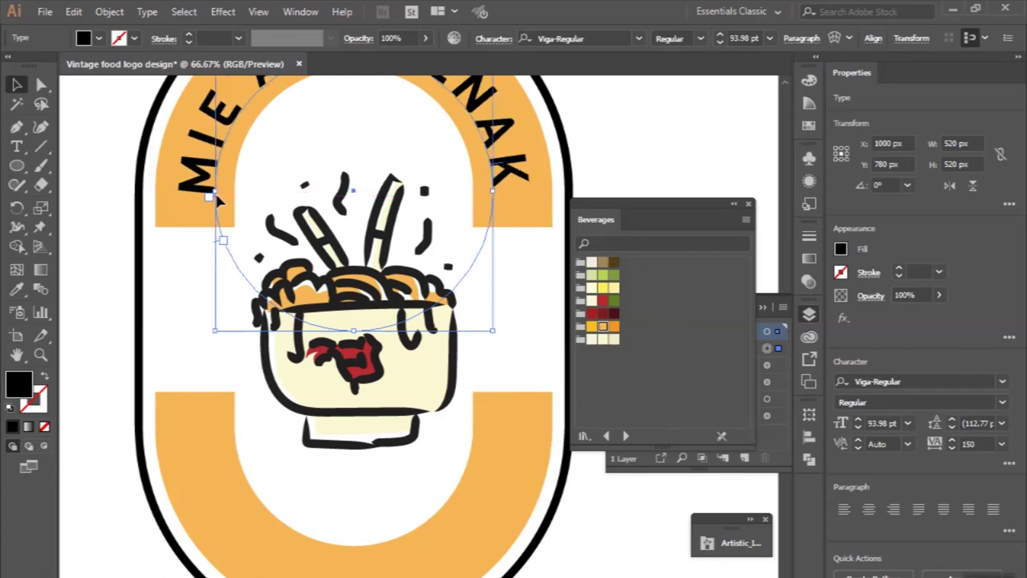
{"action": "scroll", "coordinate": [219, 196], "scroll_direction": "up", "scroll_amount": 1}
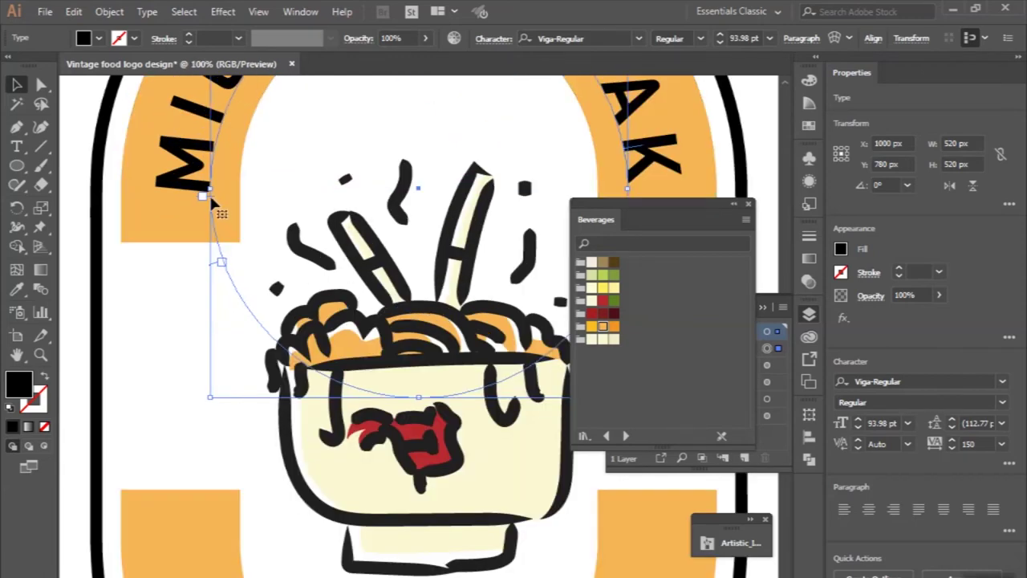
{"action": "scroll", "coordinate": [212, 198], "scroll_direction": "down", "scroll_amount": 3}
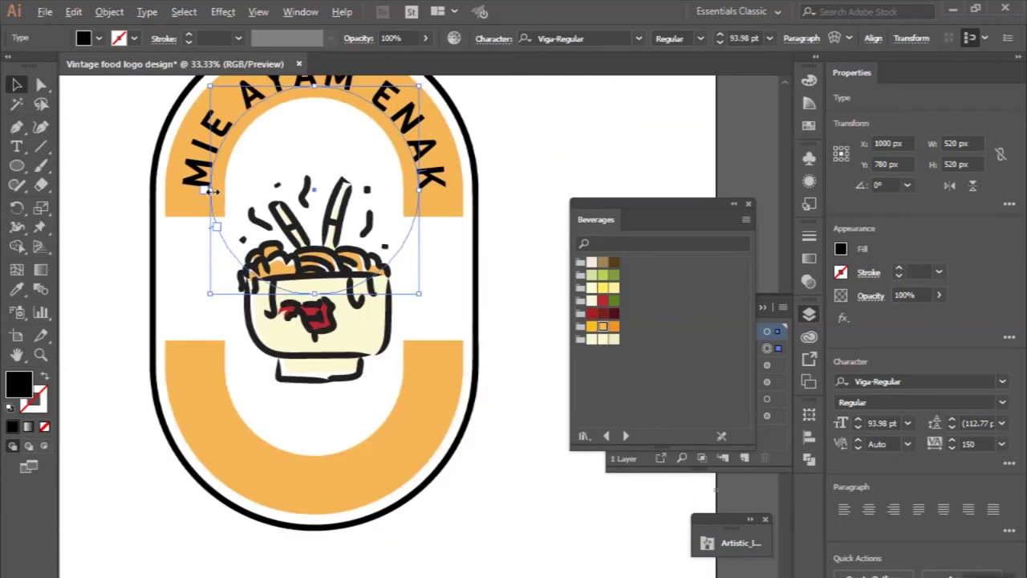
{"action": "left_click", "coordinate": [93, 125]}
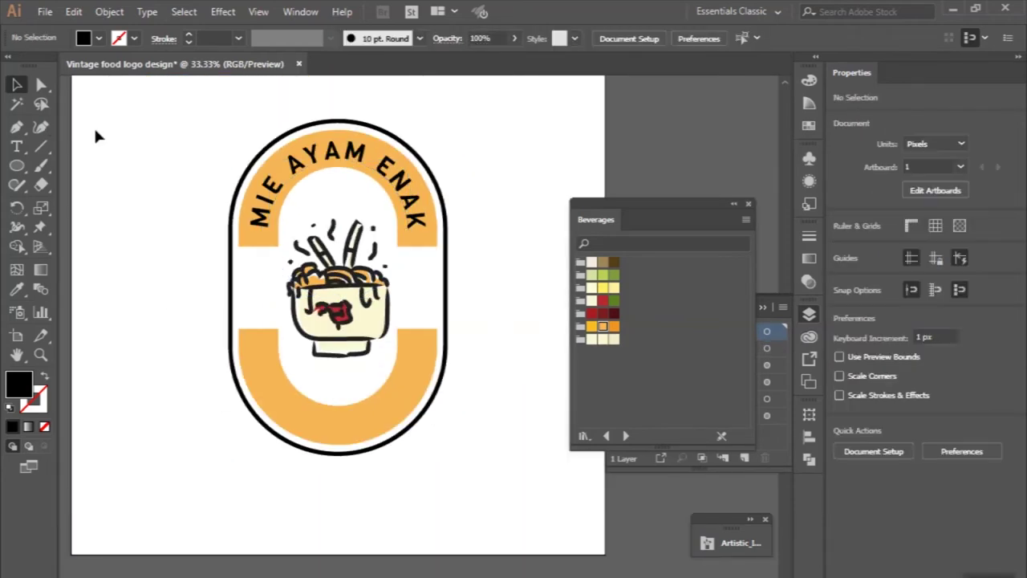
{"action": "scroll", "coordinate": [95, 134], "scroll_direction": "up", "scroll_amount": 1}
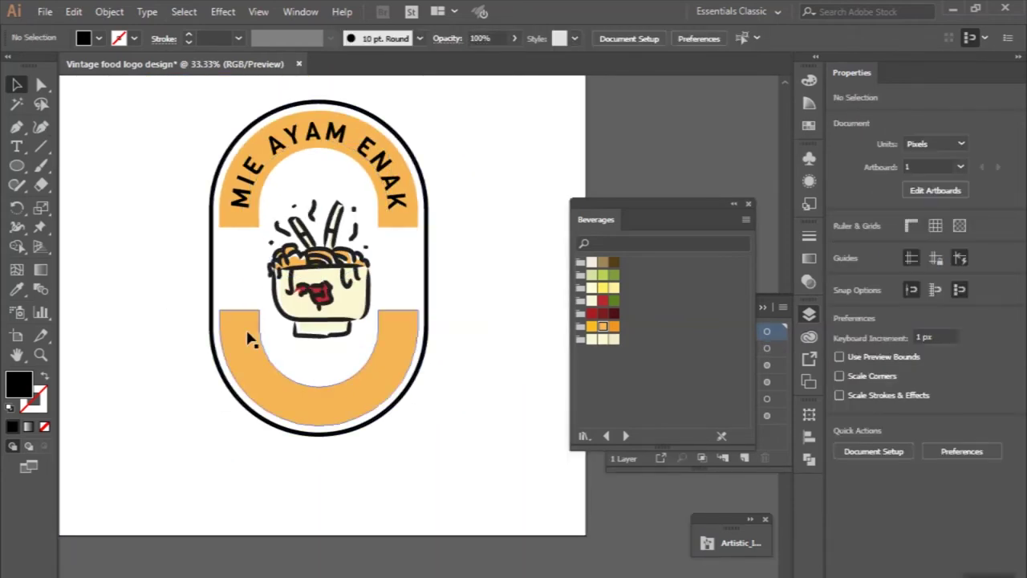
{"action": "left_click", "coordinate": [17, 167]}
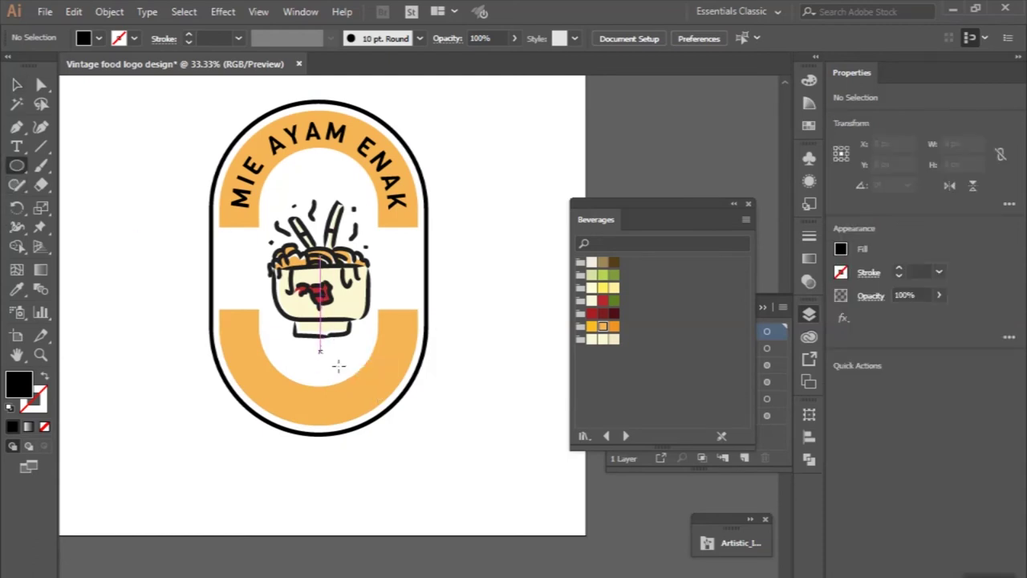
- Draw a large unfilled outline circle over the noodle bowl
{"action": "left_click_drag", "start_coordinate": [337, 366], "coordinate": [408, 439]}
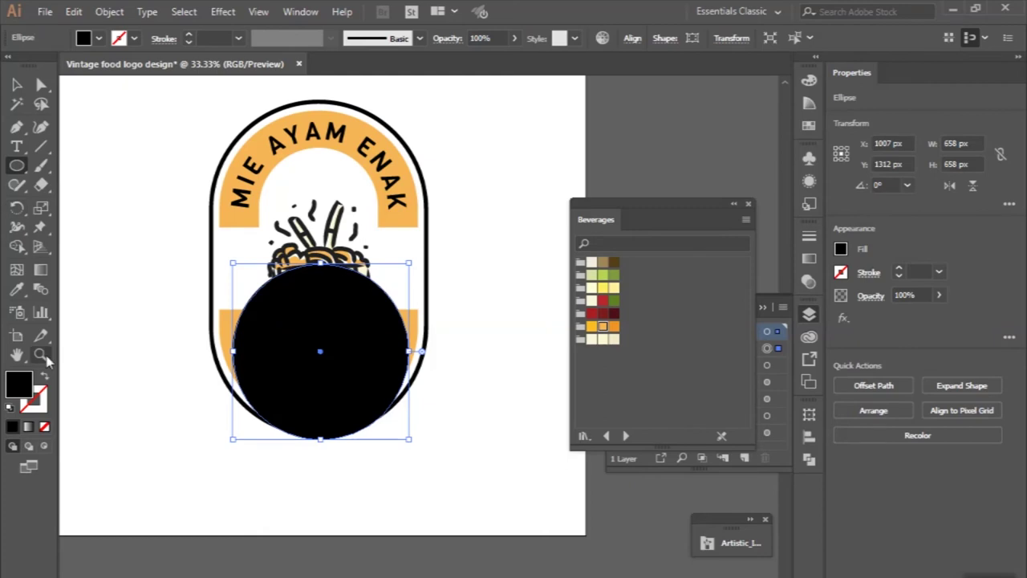
{"action": "left_click", "coordinate": [46, 378]}
{"action": "left_click", "coordinate": [17, 84]}
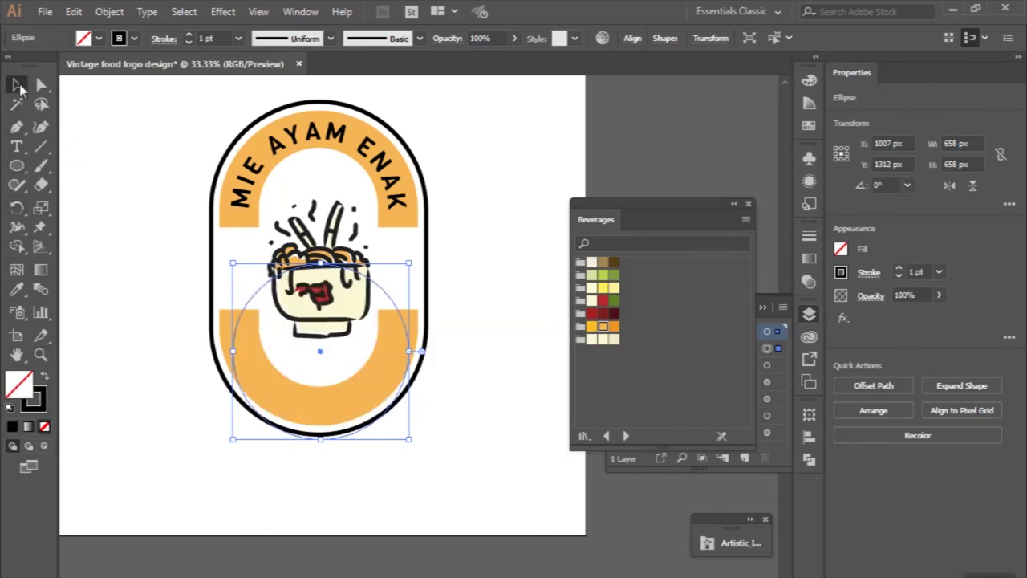
{"action": "scroll", "coordinate": [319, 371], "scroll_direction": "up", "scroll_amount": 1}
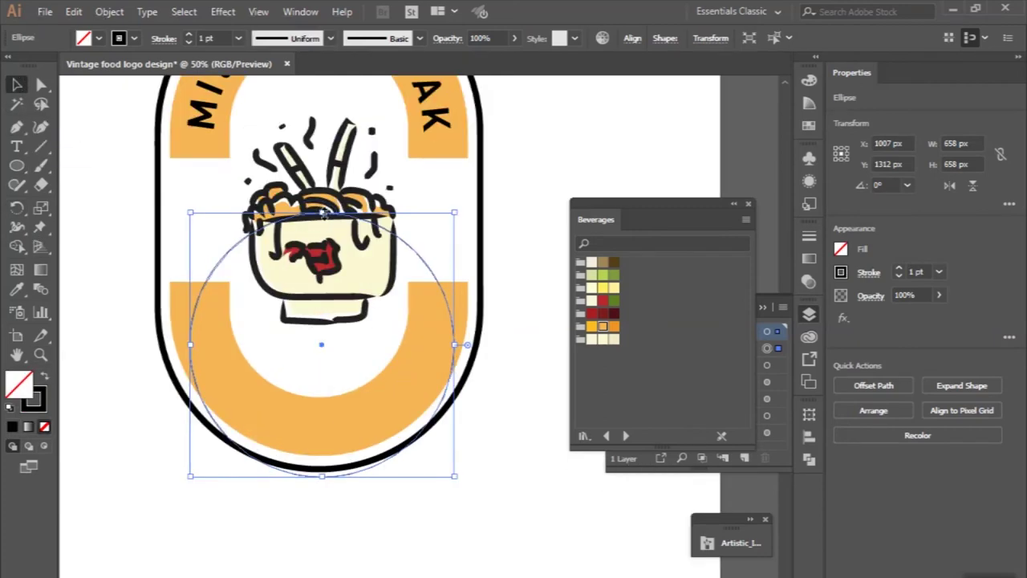
{"action": "left_click_drag", "start_coordinate": [322, 213], "coordinate": [321, 162]}
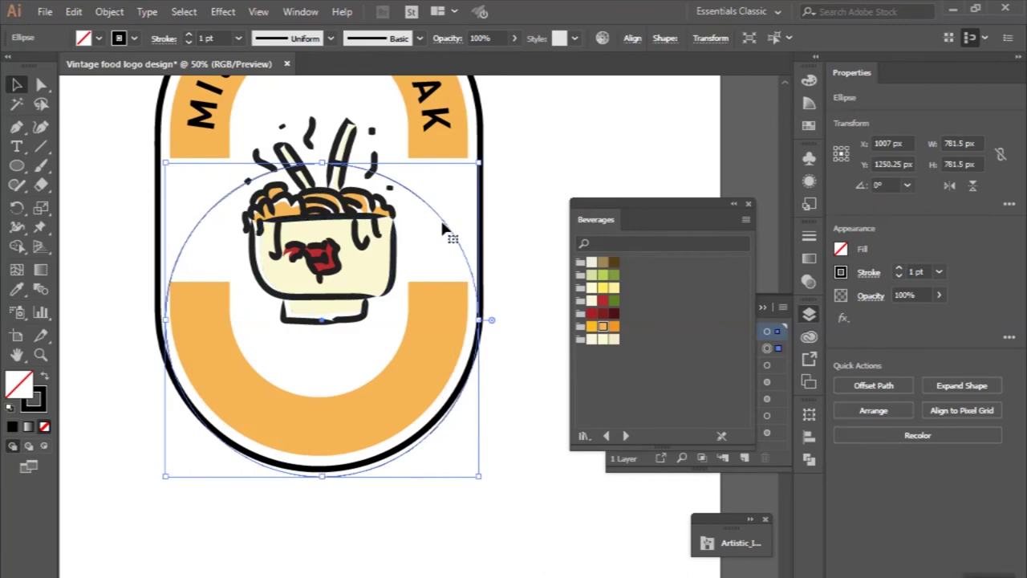
{"action": "left_click_drag", "start_coordinate": [438, 209], "coordinate": [436, 173]}
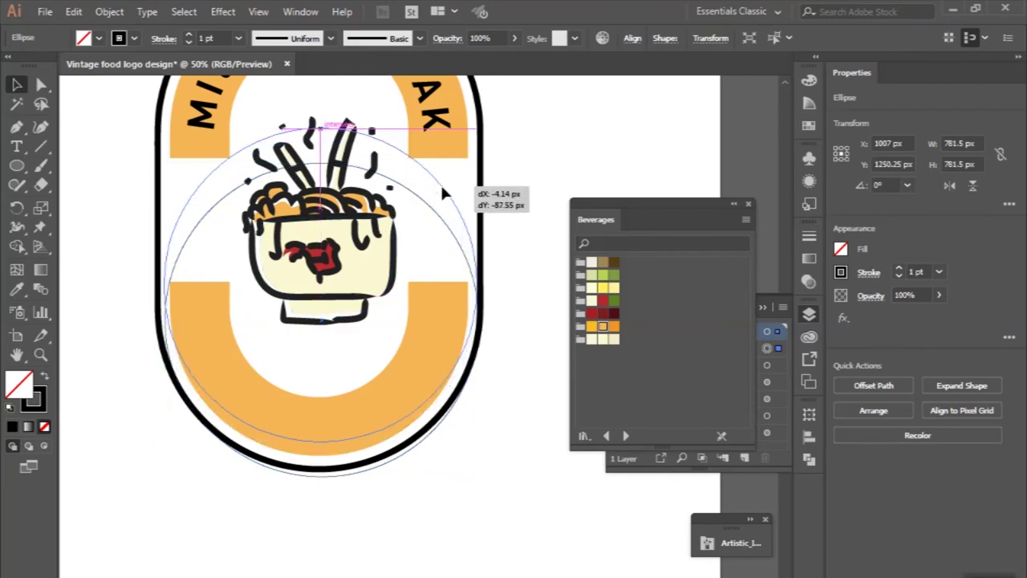
- Centre the circle horizontally and resize it to about 691 px
{"action": "left_click", "coordinate": [631, 39]}
{"action": "left_click", "coordinate": [505, 88]}
{"action": "left_click_drag", "start_coordinate": [320, 127], "coordinate": [327, 167]}
{"action": "left_click_drag", "start_coordinate": [325, 205], "coordinate": [326, 208]}
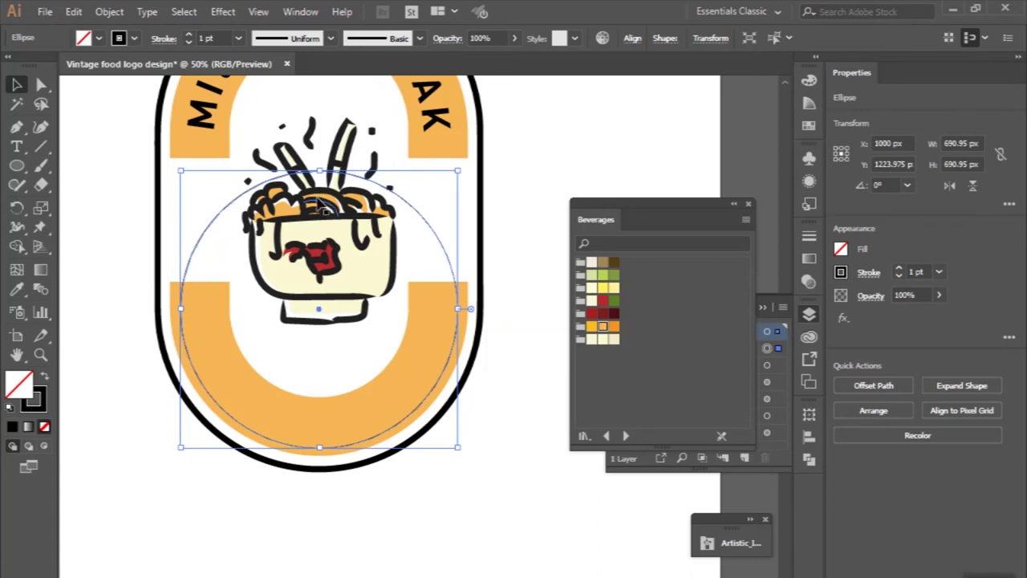
{"action": "left_click", "coordinate": [17, 164]}
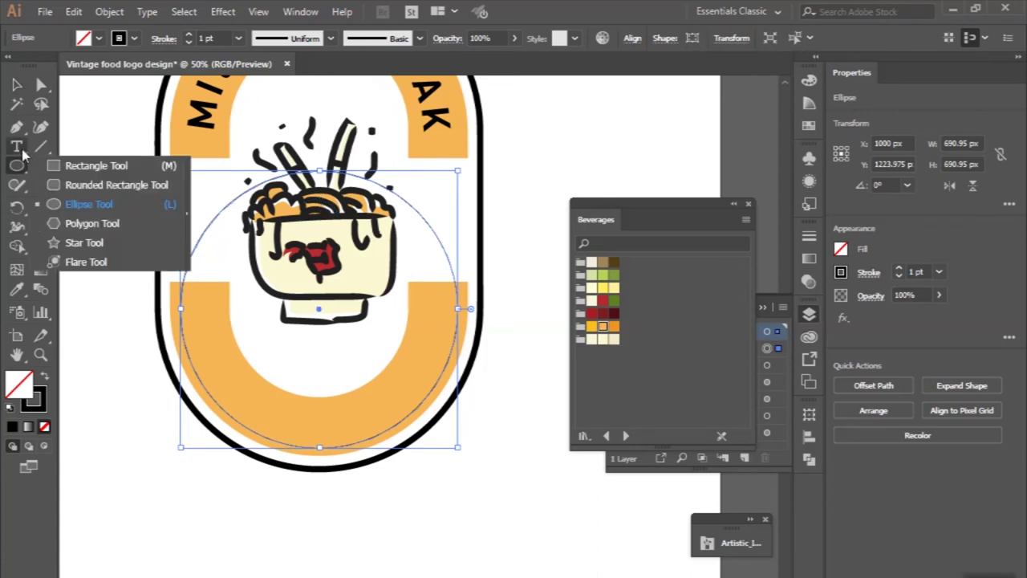
{"action": "left_click_drag", "start_coordinate": [16, 147], "coordinate": [64, 186]}
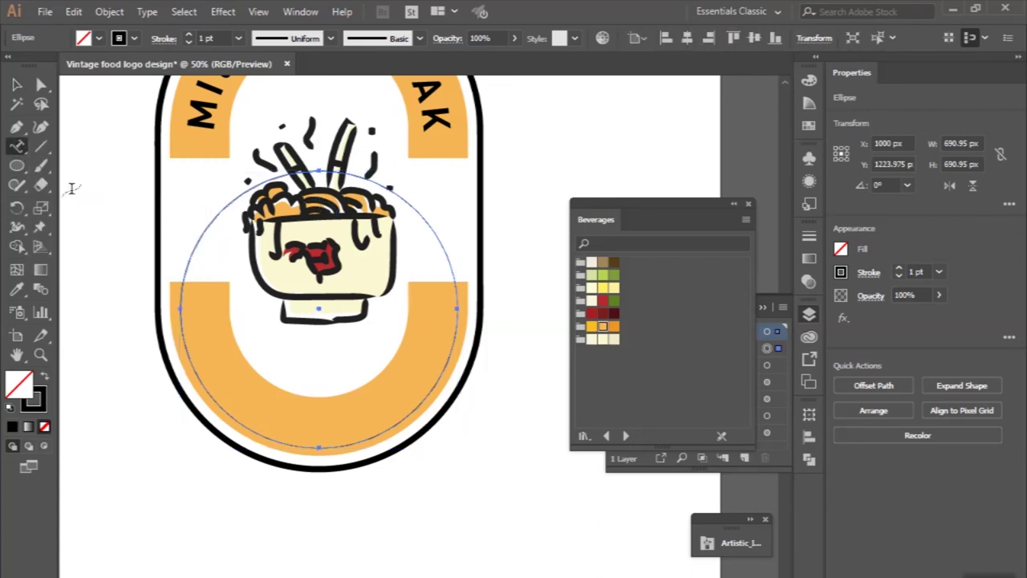
- Type 'MIE AYAM ENAK' along the circle and slide it onto the bottom arc
{"action": "left_click", "coordinate": [185, 273]}
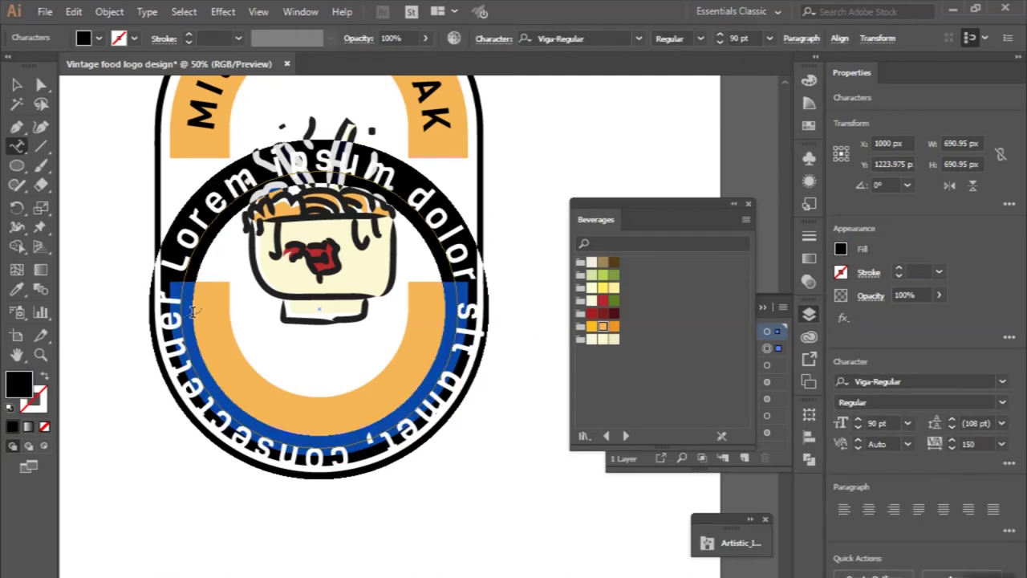
{"action": "type", "text": "MIE AYA"}
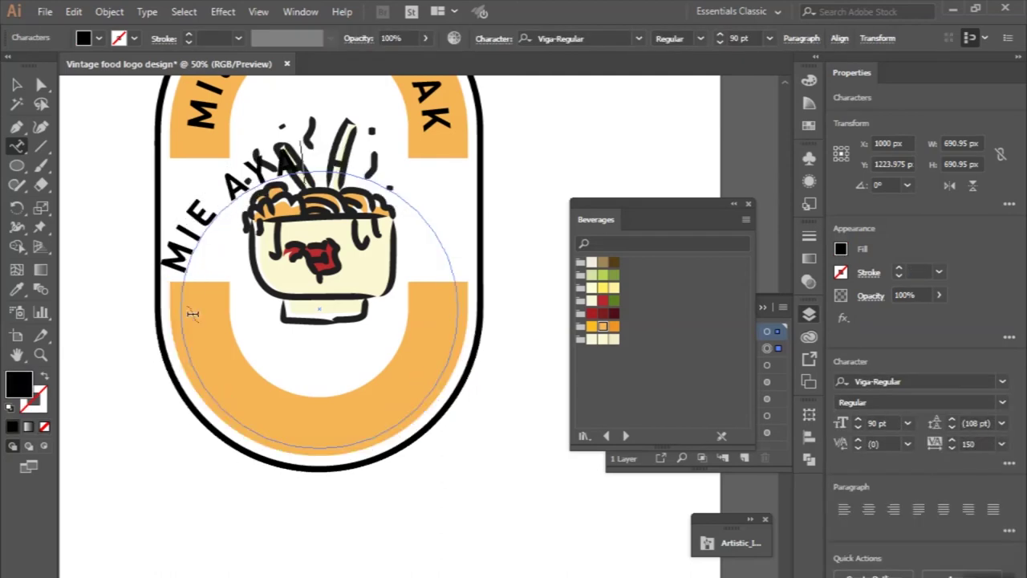
{"action": "type", "text": "M ENAK"}
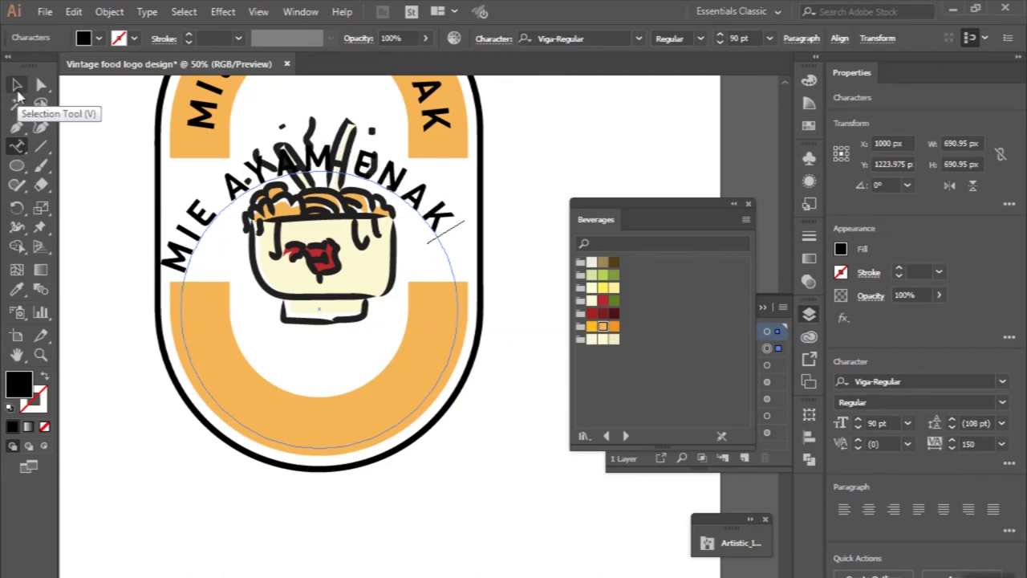
{"action": "left_click", "coordinate": [17, 85]}
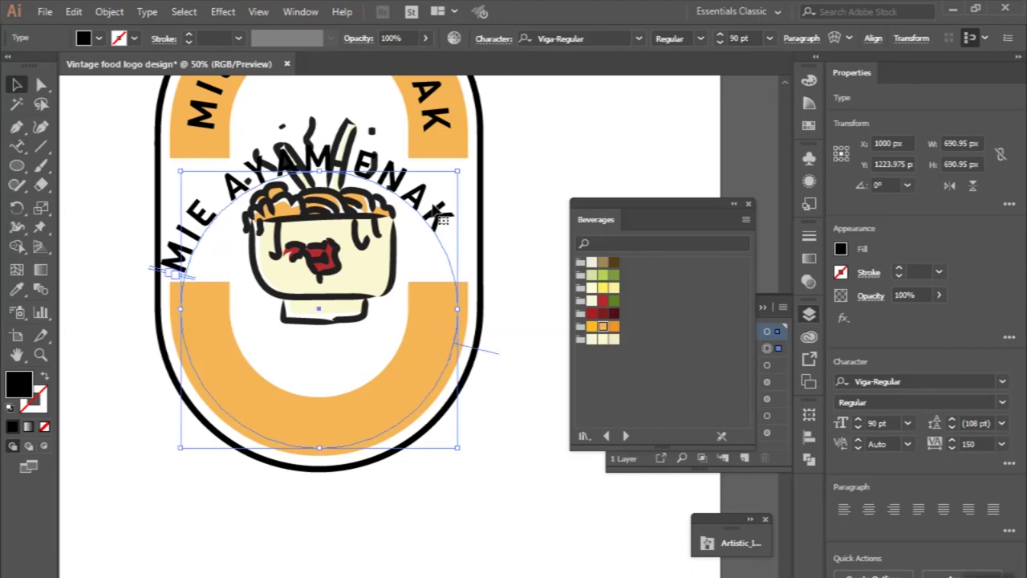
{"action": "left_click_drag", "start_coordinate": [495, 358], "coordinate": [390, 289]}
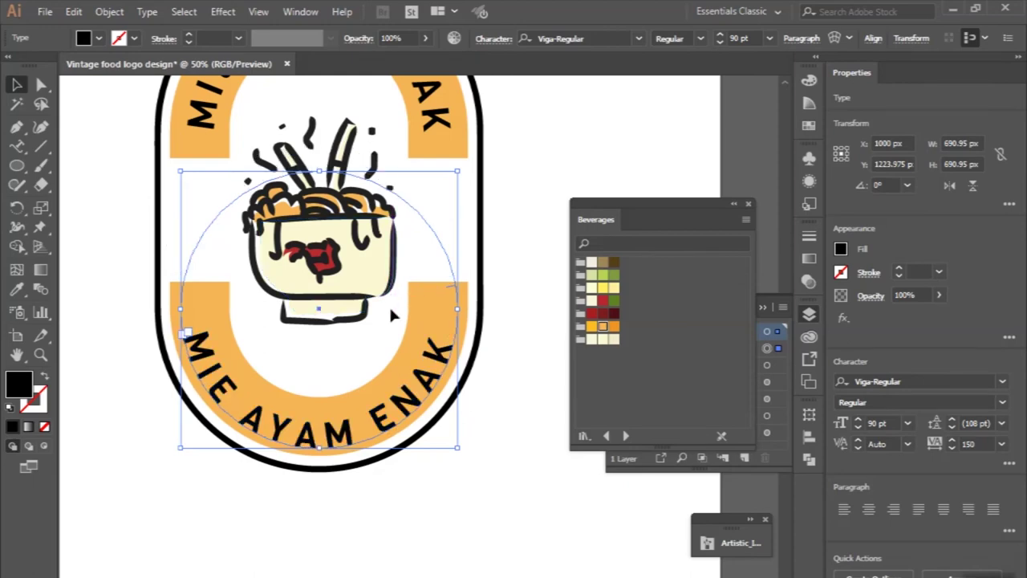
{"action": "scroll", "coordinate": [384, 395], "scroll_direction": "down", "scroll_amount": 1}
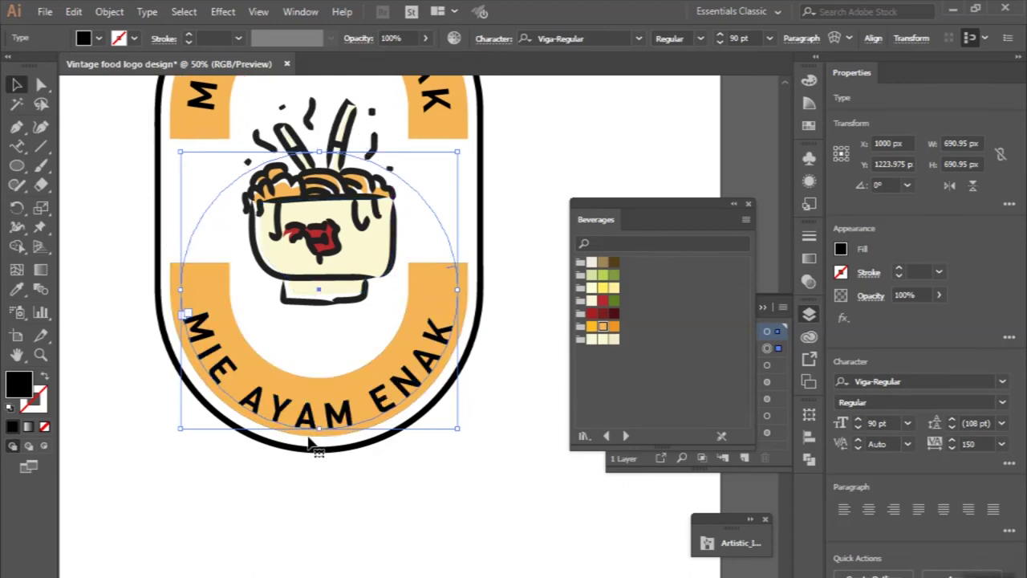
{"action": "left_click_drag", "start_coordinate": [320, 429], "coordinate": [321, 418]}
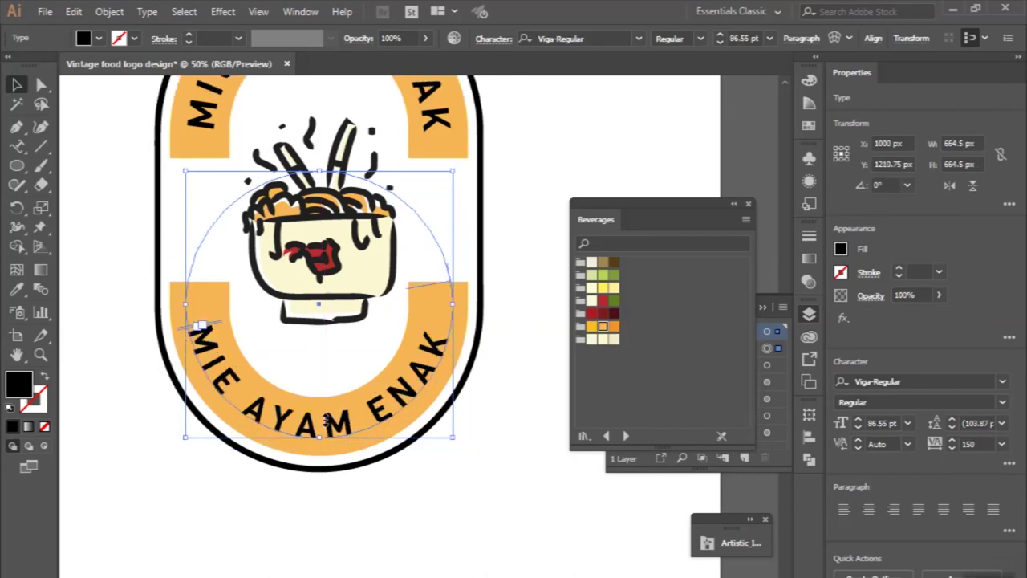
{"action": "scroll", "coordinate": [207, 143], "scroll_direction": "up", "scroll_amount": 1}
- Give the bottom text the top title's 93.98 pt font size
{"action": "triple_click", "coordinate": [207, 143]}
{"action": "left_click", "coordinate": [742, 38]}
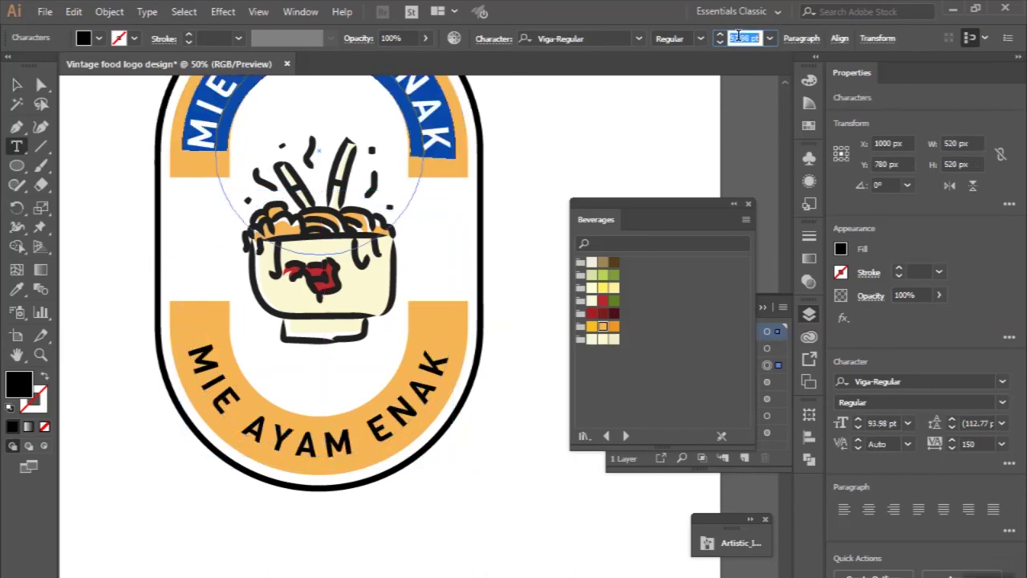
{"action": "left_click", "coordinate": [321, 445]}
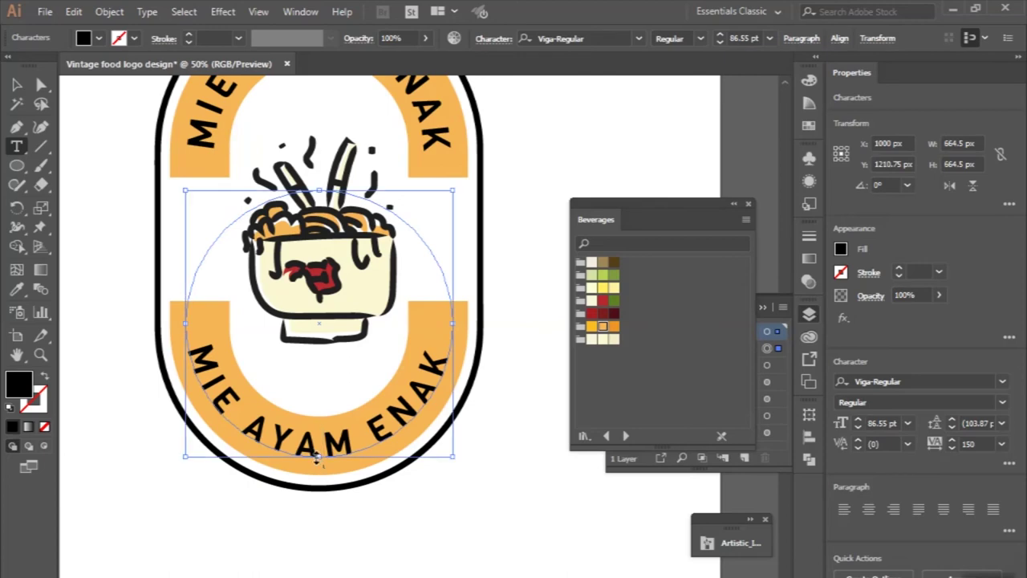
{"action": "triple_click", "coordinate": [314, 454]}
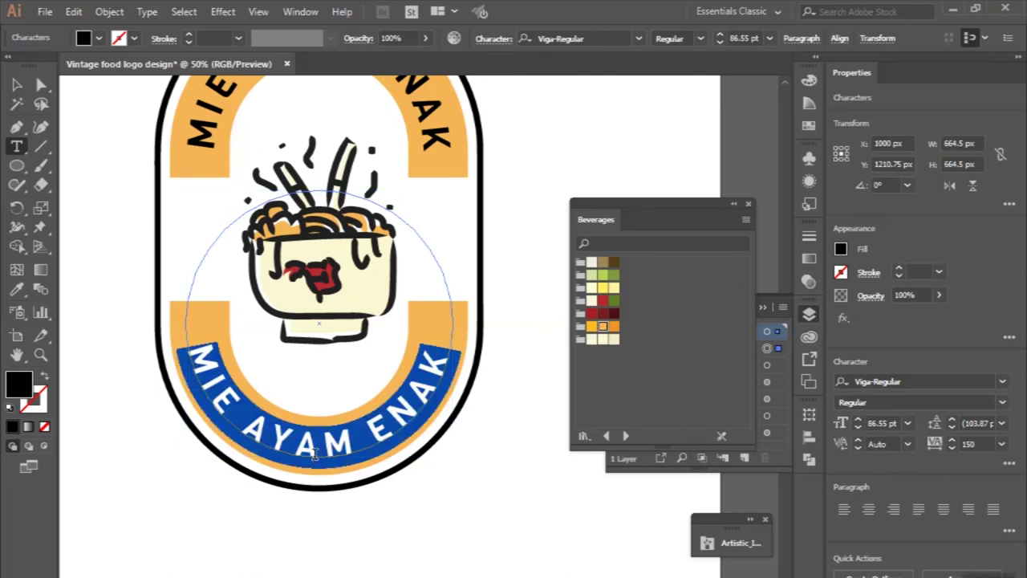
{"action": "left_click", "coordinate": [740, 38]}
{"action": "key", "text": "Escape"}
{"action": "left_click", "coordinate": [736, 39]}
{"action": "type", "text": "93.98"}
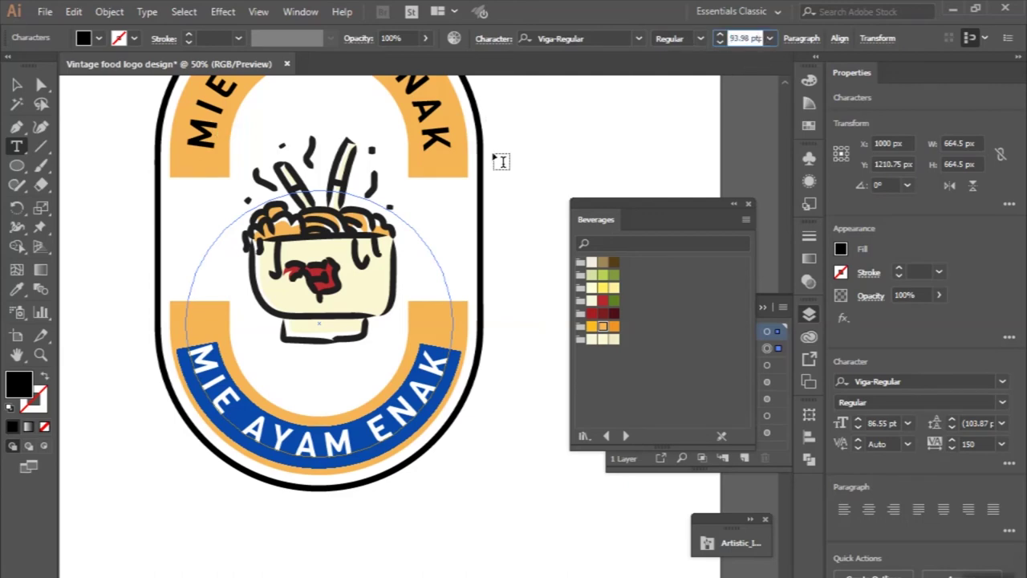
{"action": "key", "text": "Return"}
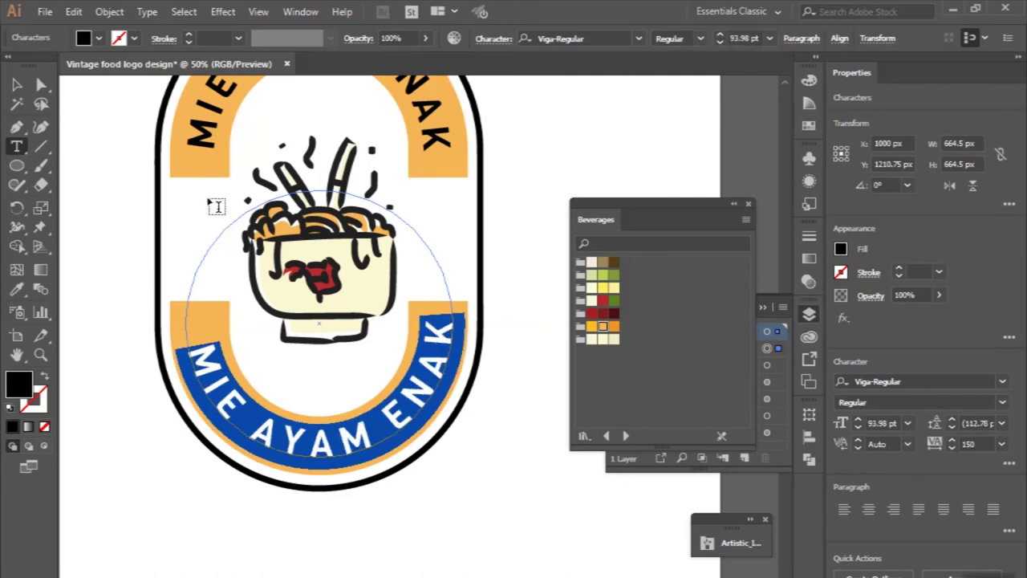
- Centre the bottom text along the lower arc
{"action": "left_click", "coordinate": [16, 85]}
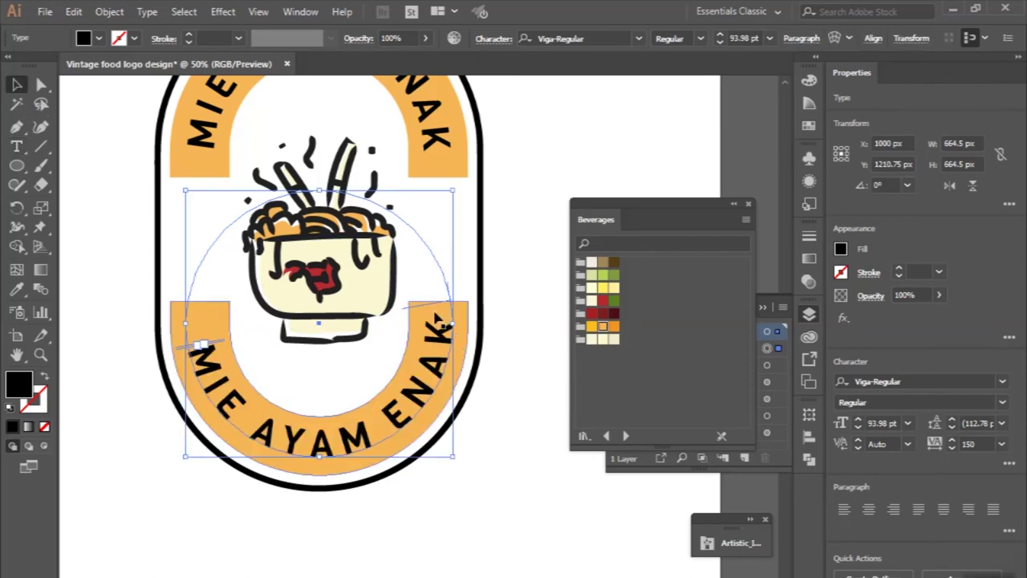
{"action": "left_click_drag", "start_coordinate": [215, 353], "coordinate": [210, 302]}
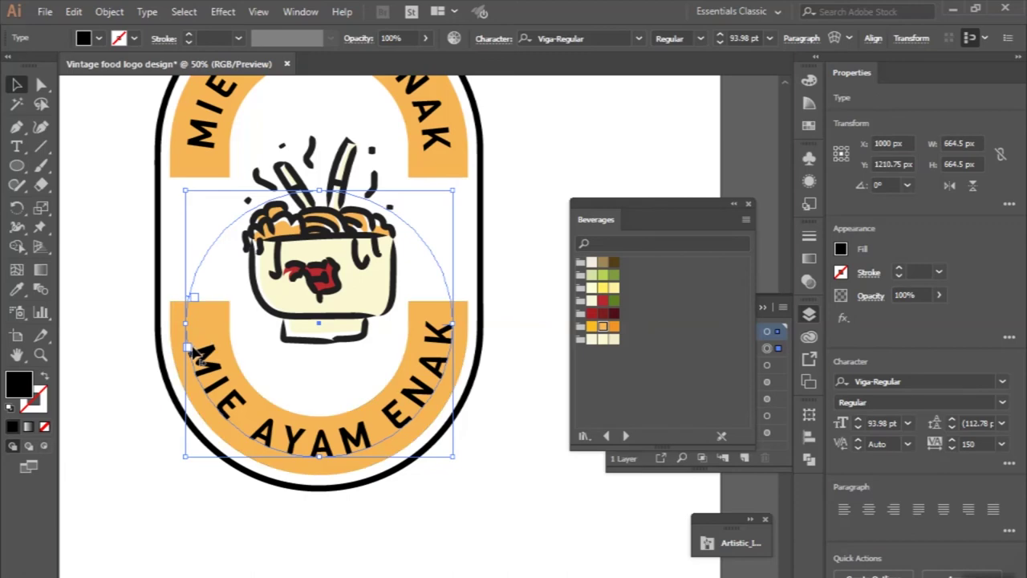
{"action": "left_click_drag", "start_coordinate": [195, 355], "coordinate": [194, 339]}
{"action": "scroll", "coordinate": [280, 370], "scroll_direction": "down", "scroll_amount": 1}
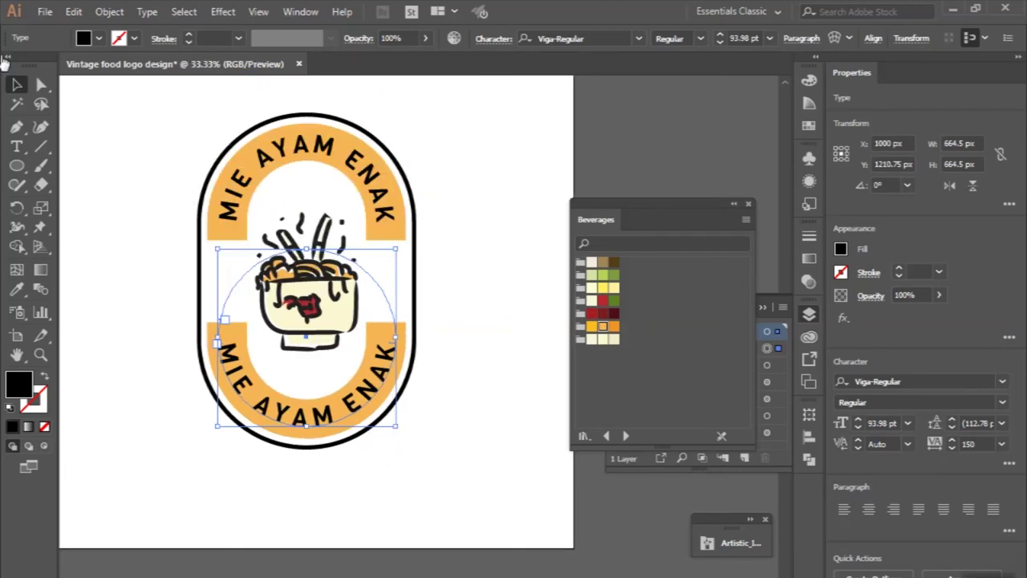
{"action": "left_click", "coordinate": [104, 143]}
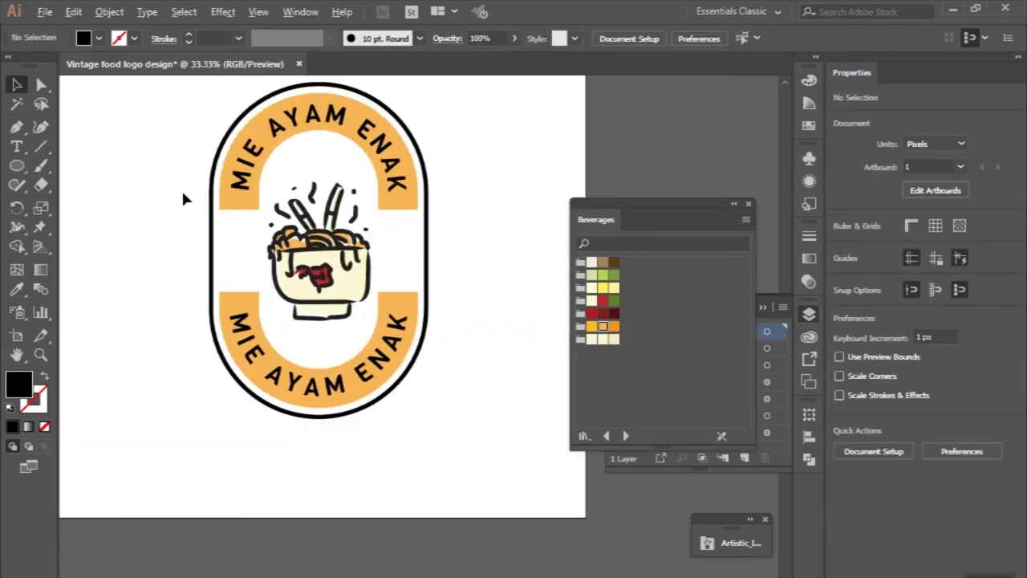
{"action": "scroll", "coordinate": [183, 194], "scroll_direction": "up", "scroll_amount": 1}
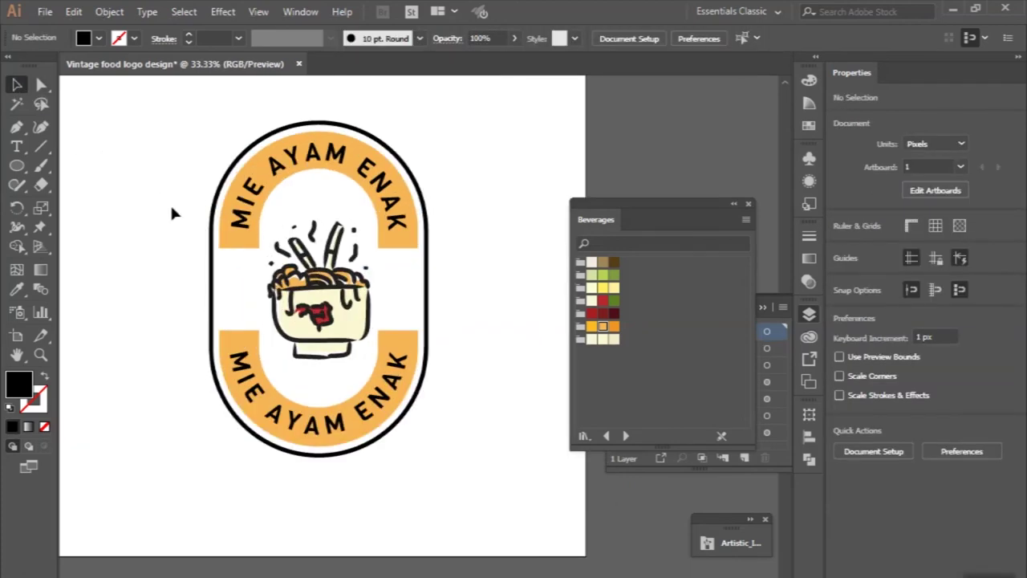
{"action": "scroll", "coordinate": [170, 202], "scroll_direction": "up", "scroll_amount": 1}
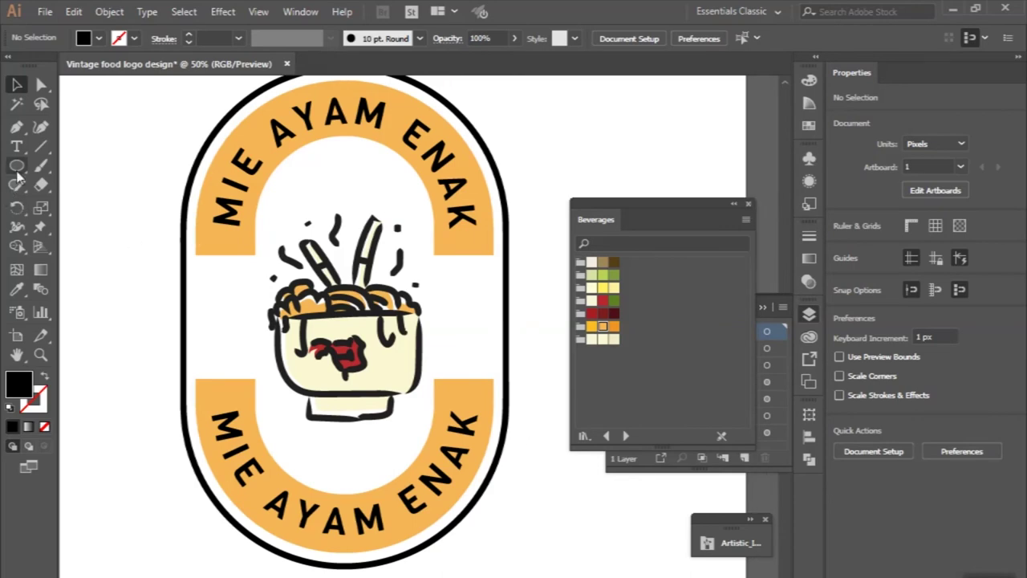
- Draw a small black dot left of the bowl and duplicate it straight below
{"action": "left_click", "coordinate": [16, 165]}
{"action": "scroll", "coordinate": [248, 323], "scroll_direction": "up", "scroll_amount": 2}
{"action": "left_click_drag", "start_coordinate": [197, 212], "coordinate": [205, 220]}
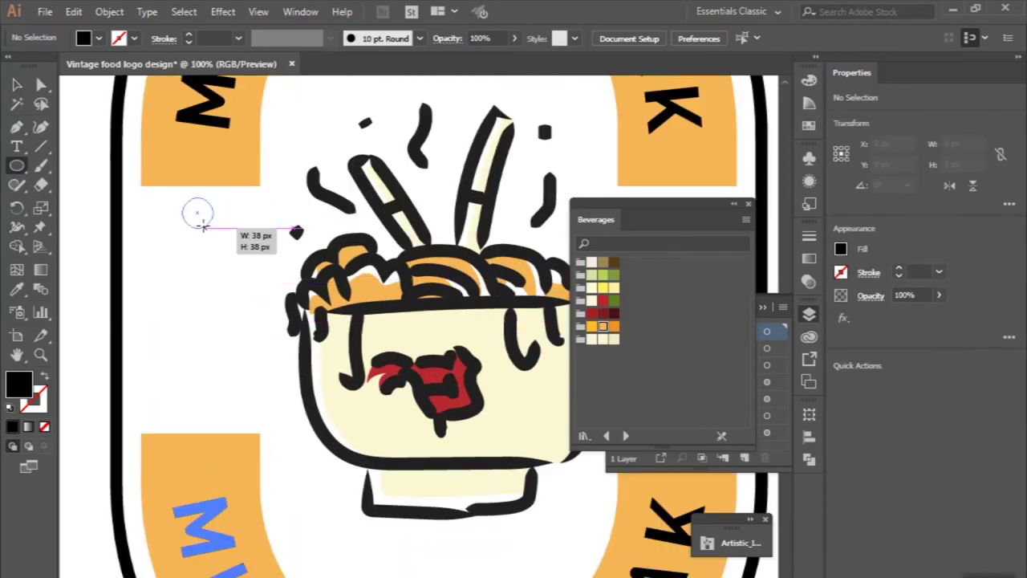
{"action": "left_click", "coordinate": [16, 85]}
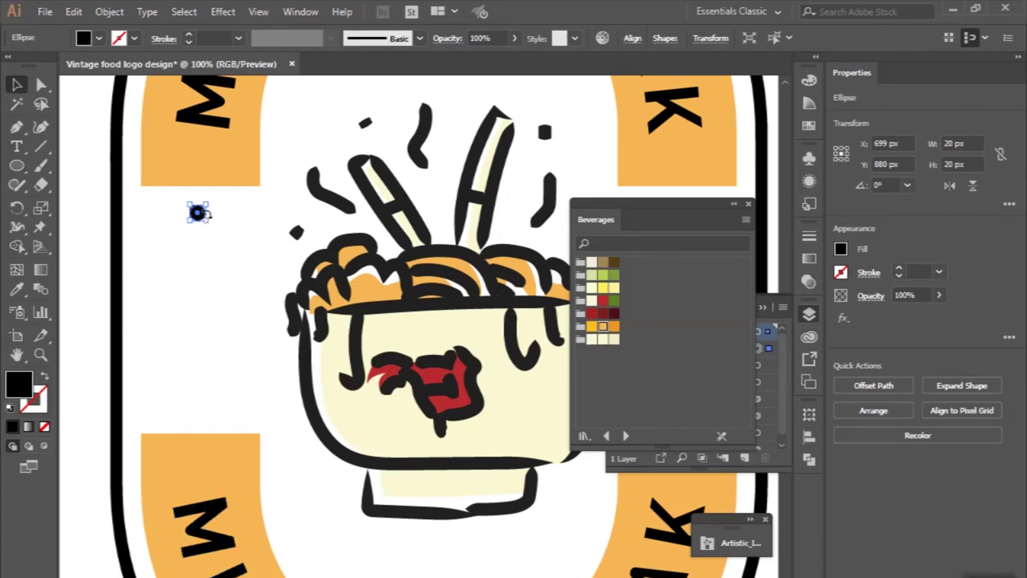
{"action": "left_click_drag", "start_coordinate": [198, 212], "coordinate": [204, 398]}
{"action": "key", "text": "t"}
{"action": "key", "text": "ctrl+minus"}
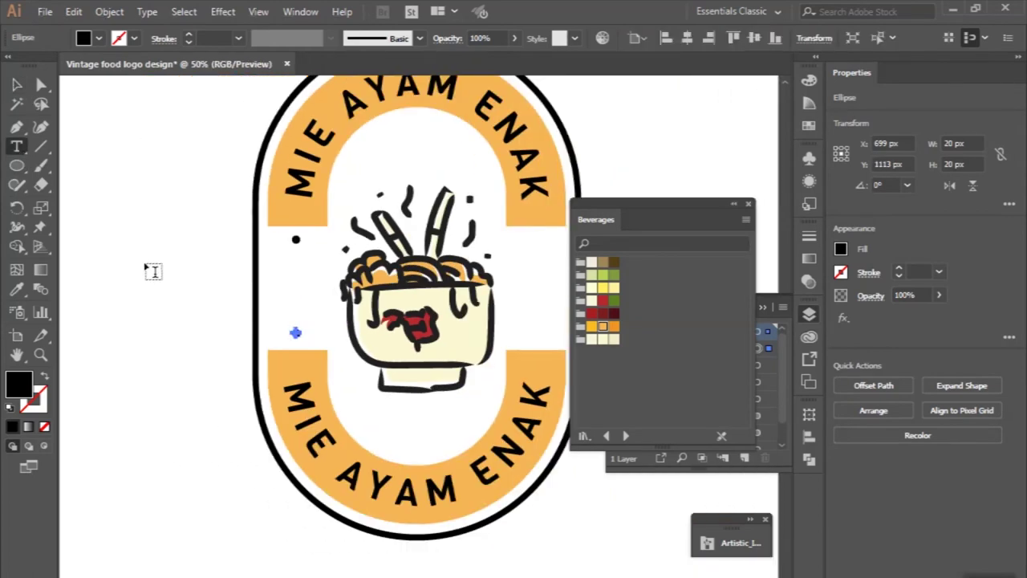
- Add a 60 pt 'ESTD' label on the badge's left side
{"action": "left_click", "coordinate": [147, 263]}
{"action": "type", "text": "E"}
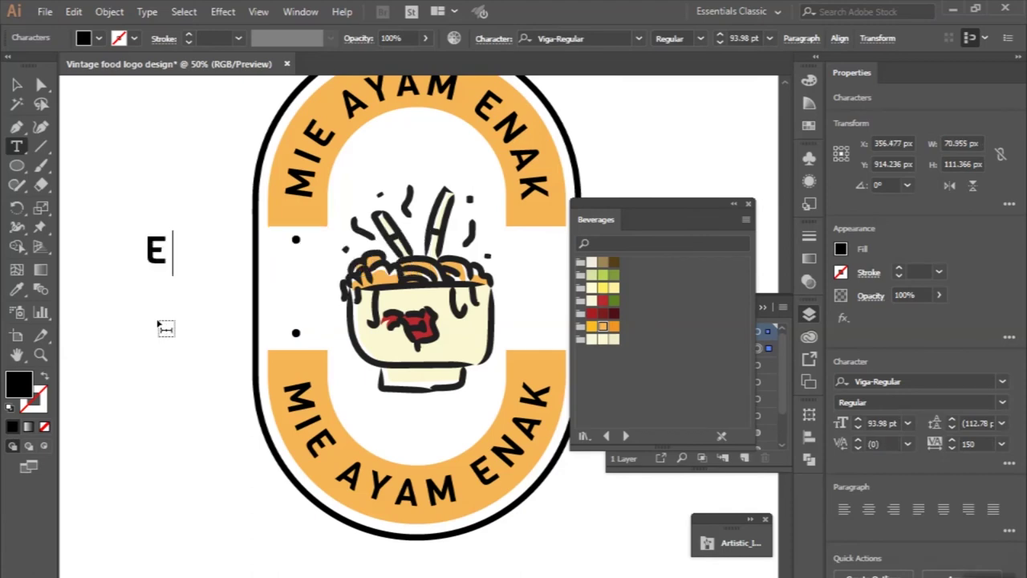
{"action": "type", "text": "S"}
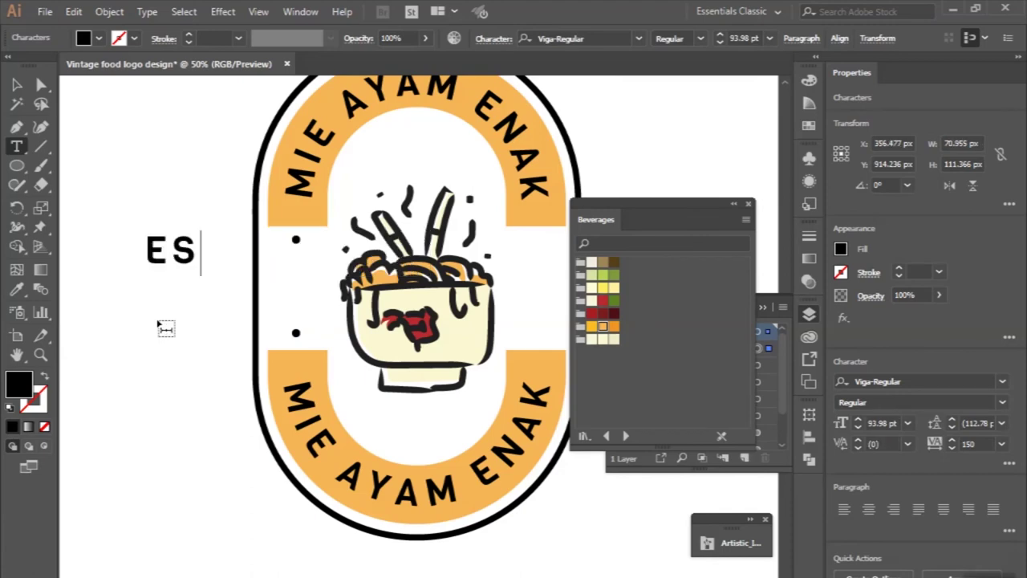
{"action": "type", "text": "TD"}
{"action": "key", "text": "Escape"}
{"action": "left_click", "coordinate": [240, 233]}
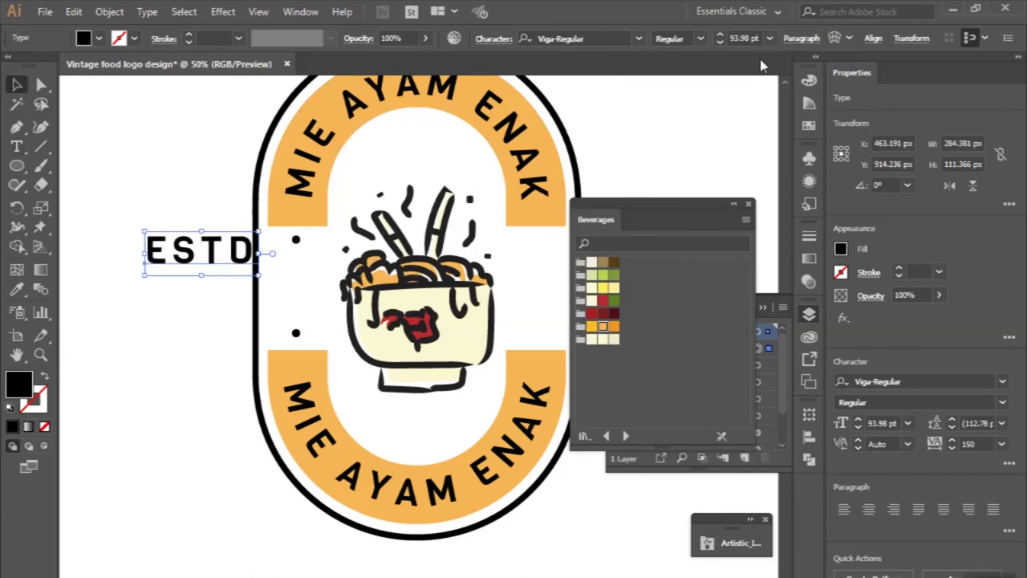
{"action": "left_click", "coordinate": [769, 39]}
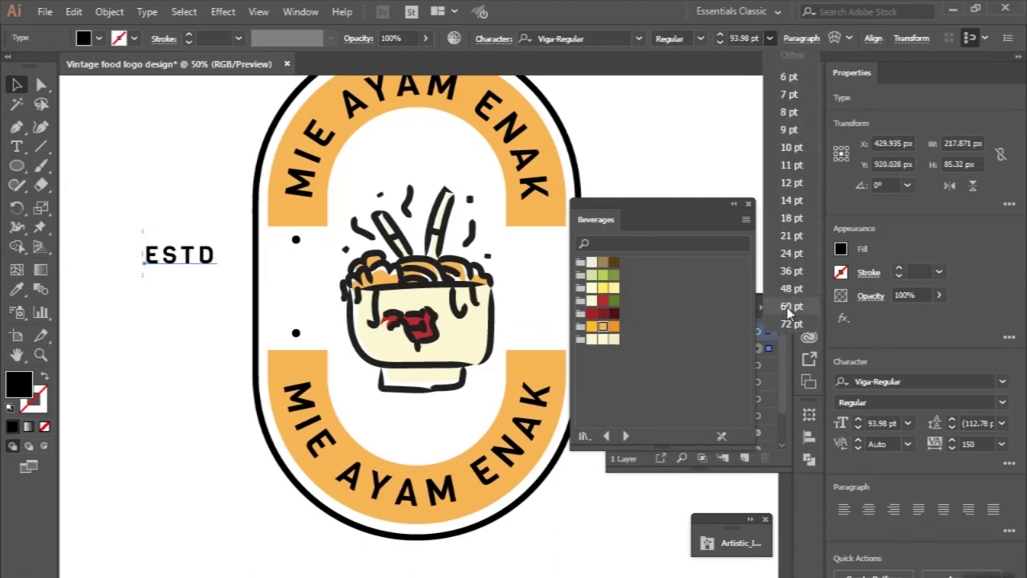
{"action": "left_click", "coordinate": [789, 306]}
- Convert ESTD to outlines and ungroup the letters
{"action": "key", "text": "ctrl+shift+o"}
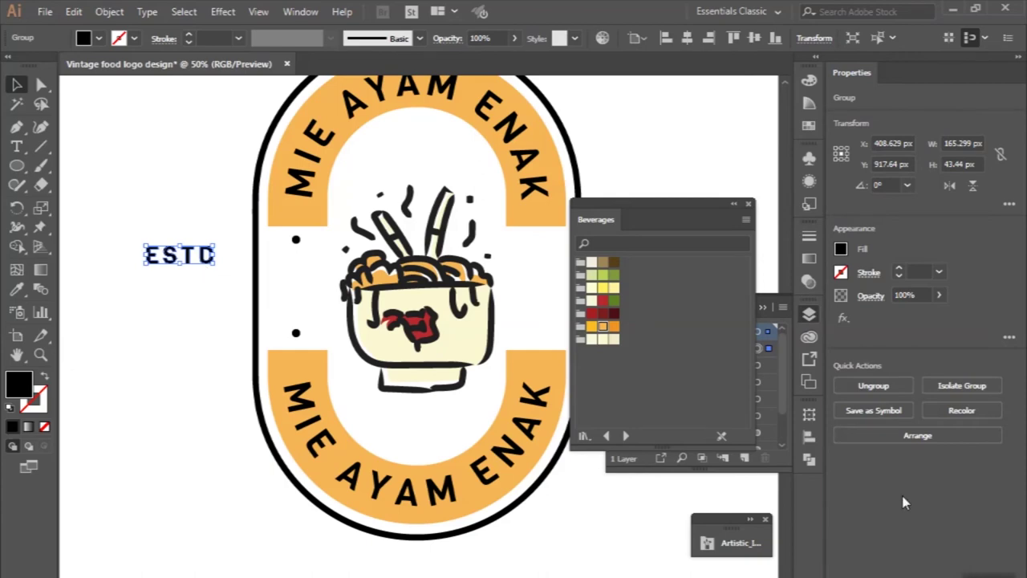
{"action": "left_click", "coordinate": [882, 393]}
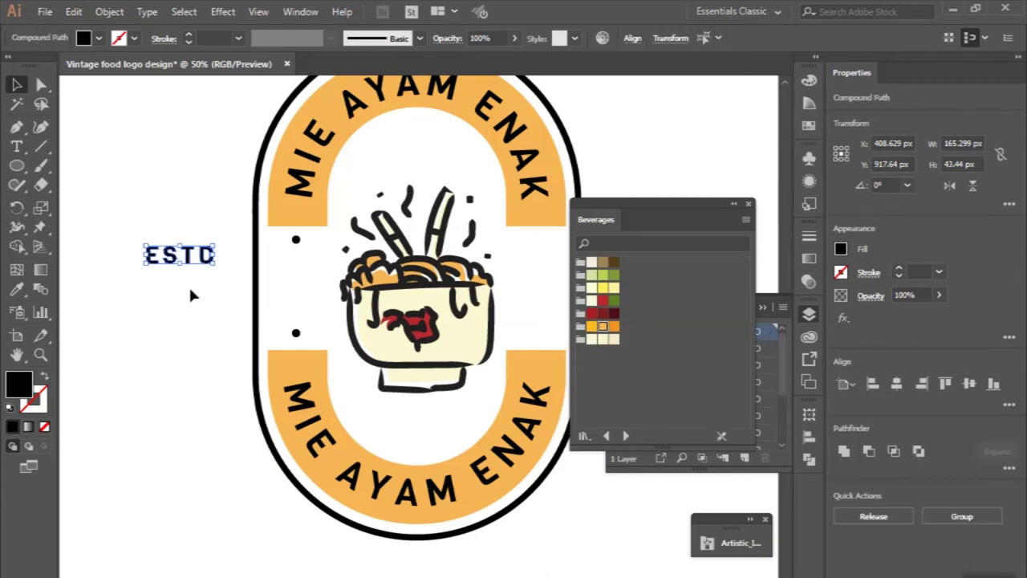
{"action": "left_click", "coordinate": [189, 285]}
{"action": "key", "text": "ctrl+1"}
- Stack S, T and D below E, then group them between the left dots
{"action": "left_click_drag", "start_coordinate": [196, 255], "coordinate": [160, 289]}
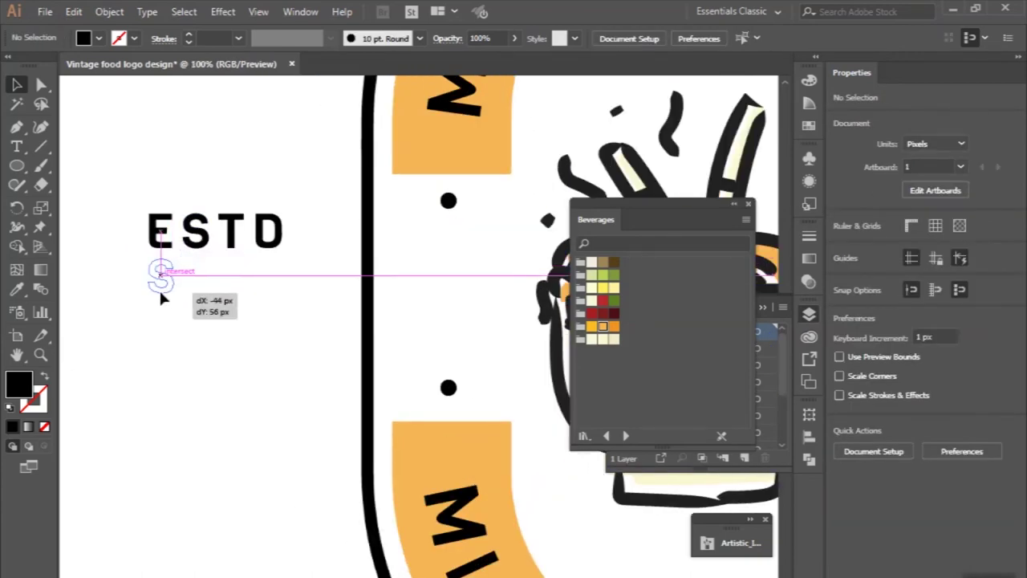
{"action": "left_click_drag", "start_coordinate": [230, 249], "coordinate": [161, 336]}
{"action": "left_click_drag", "start_coordinate": [264, 241], "coordinate": [161, 393]}
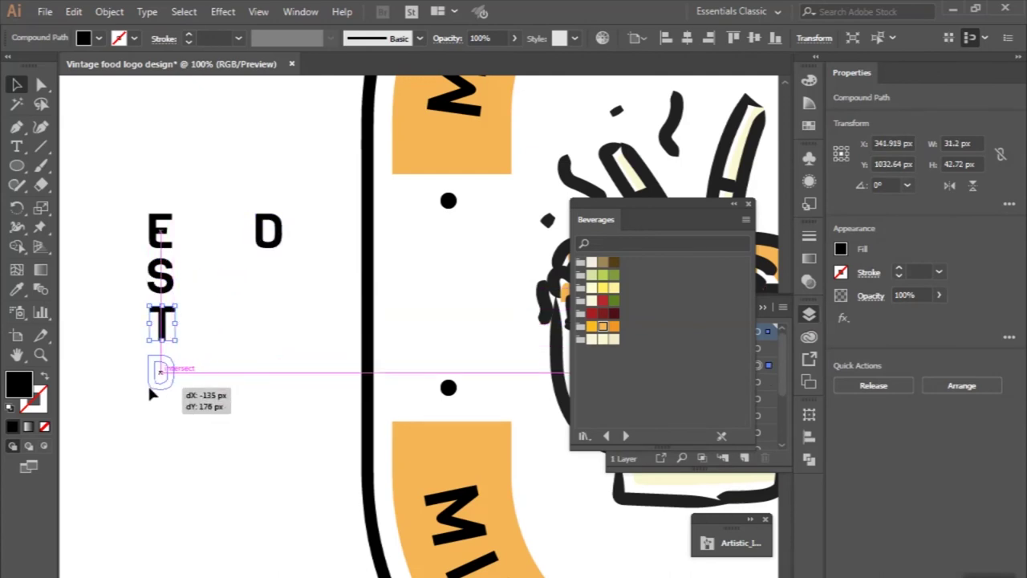
{"action": "left_click_drag", "start_coordinate": [159, 387], "coordinate": [149, 385]}
{"action": "left_click_drag", "start_coordinate": [111, 207], "coordinate": [218, 410]}
{"action": "left_click_drag", "start_coordinate": [164, 315], "coordinate": [452, 303]}
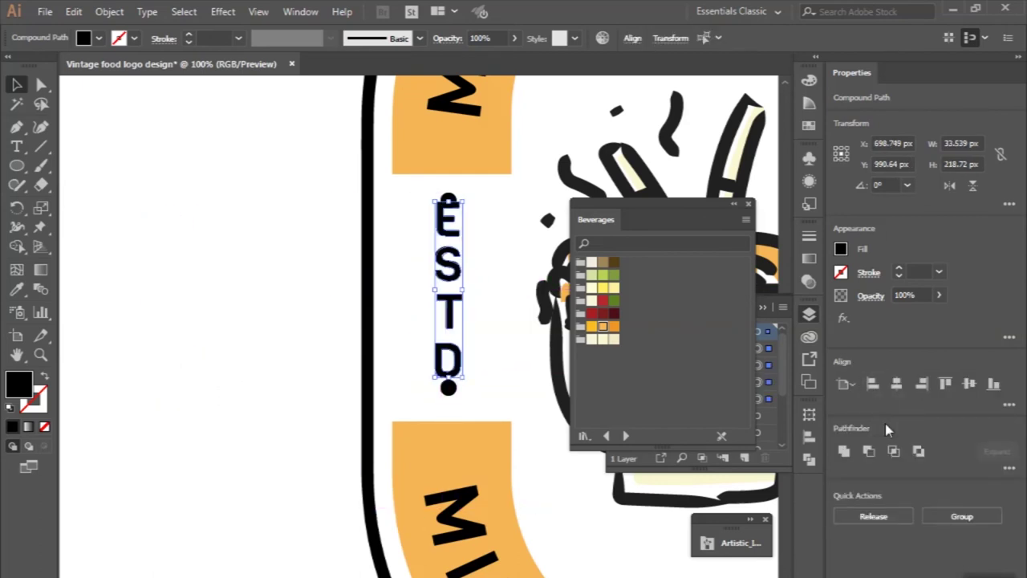
{"action": "left_click", "coordinate": [962, 516]}
- Tighten the D's spacing below the T inside the ESTD group
{"action": "scroll", "coordinate": [501, 312], "scroll_direction": "up", "scroll_amount": 2}
{"action": "scroll", "coordinate": [376, 413], "scroll_direction": "up", "scroll_amount": 2}
{"action": "double_click", "coordinate": [367, 408]}
{"action": "mouse_move", "coordinate": [366, 409]}
{"action": "left_mouse_down"}
{"action": "mouse_move", "coordinate": [366, 376]}
{"action": "mouse_move", "coordinate": [367, 404]}
{"action": "left_mouse_up"}
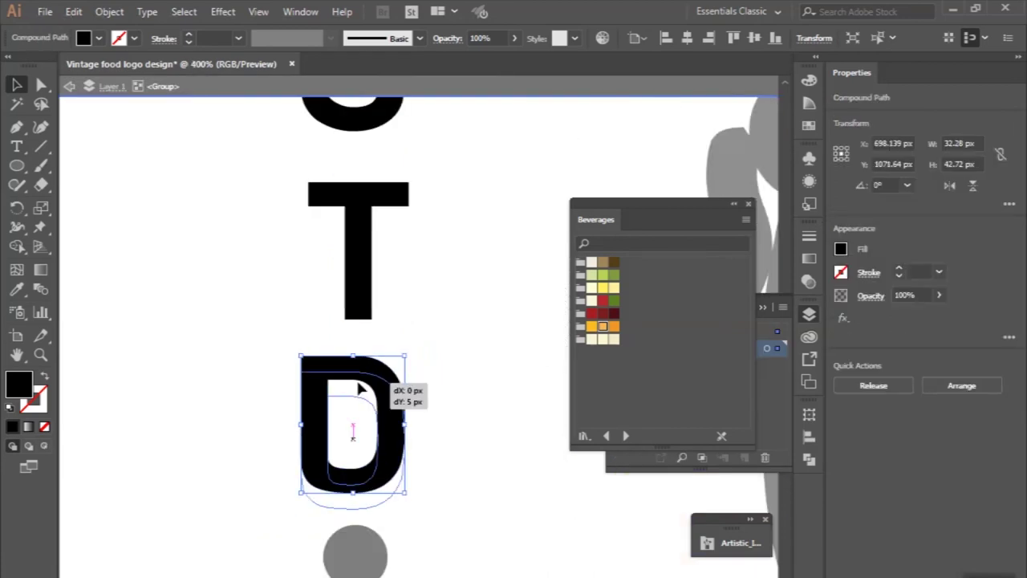
{"action": "key", "text": "ctrl+minus"}
{"action": "key", "text": "ctrl+minus"}
{"action": "key", "text": "ctrl+minus"}
{"action": "double_click", "coordinate": [265, 343]}
- Move the lower dot into the bottom band and copy both dots to the right bands
{"action": "left_click_drag", "start_coordinate": [317, 446], "coordinate": [317, 544]}
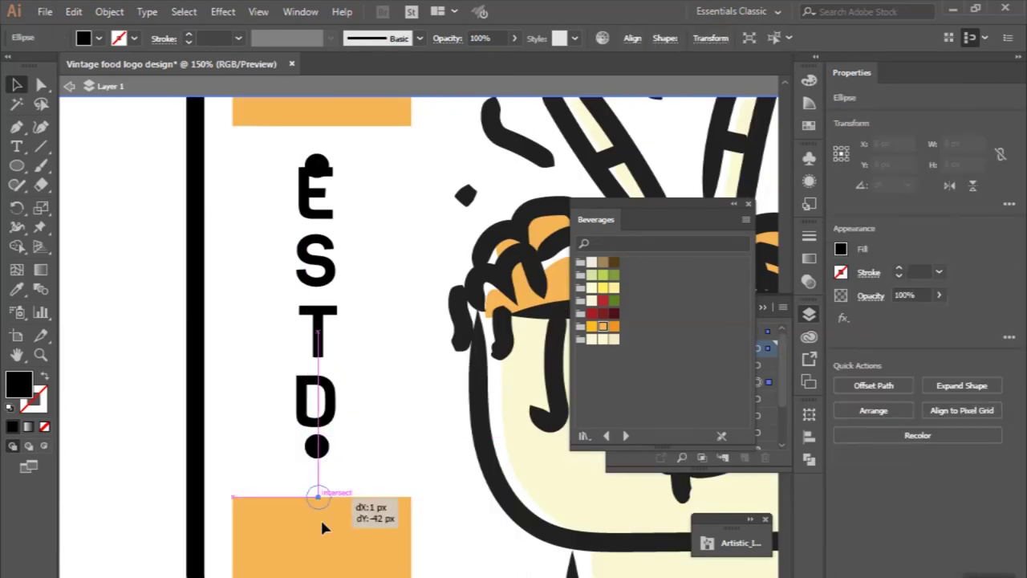
{"action": "scroll", "coordinate": [318, 176], "scroll_direction": "up", "scroll_amount": 2}
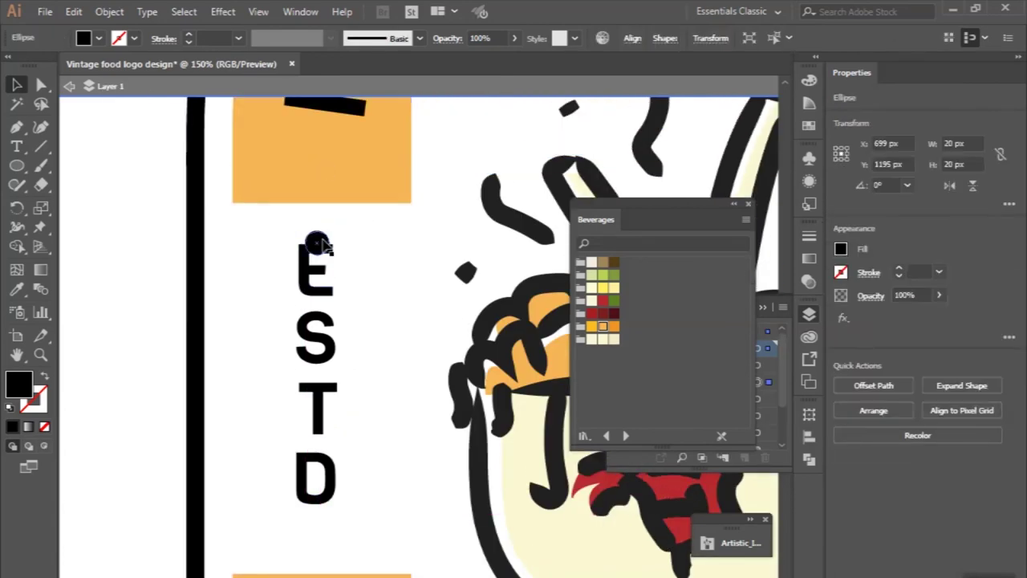
{"action": "left_click_drag", "start_coordinate": [318, 176], "coordinate": [320, 158]}
{"action": "key", "text": "ctrl+minus"}
{"action": "key", "text": "ctrl+minus"}
{"action": "key", "text": "ctrl+minus"}
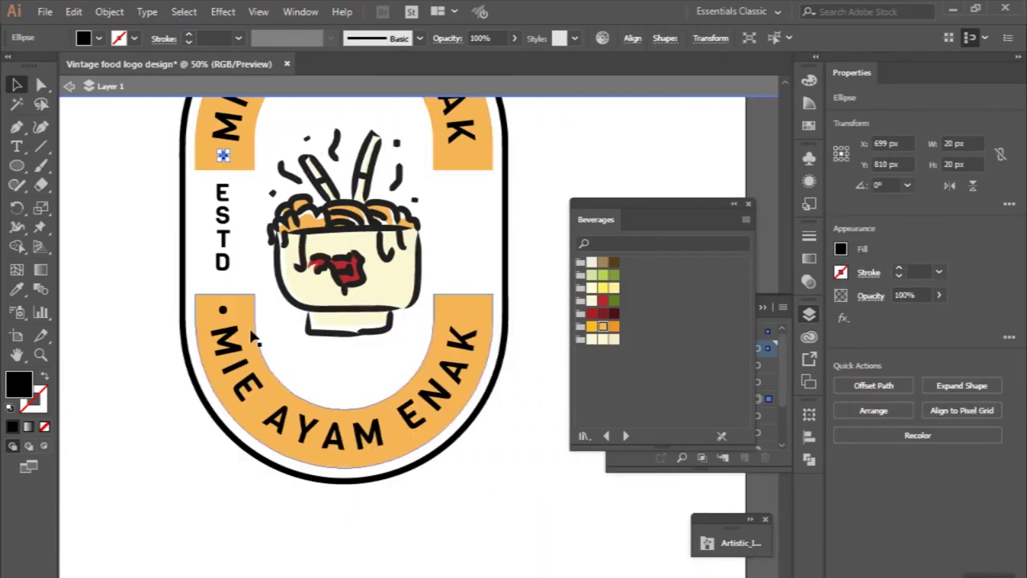
{"action": "left_click", "coordinate": [223, 309], "text": "shift"}
{"action": "left_click_drag", "start_coordinate": [223, 311], "coordinate": [465, 297]}
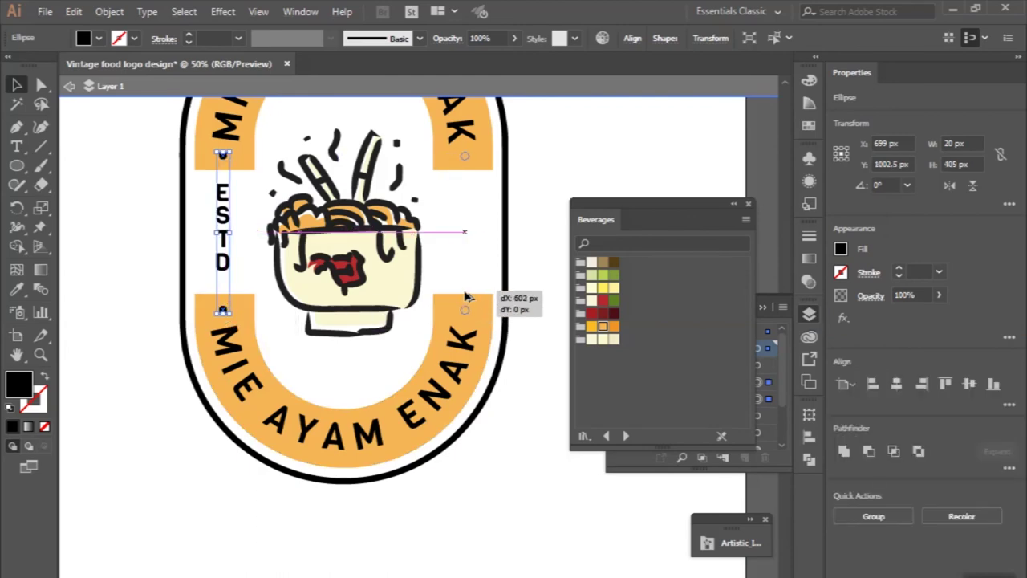
{"action": "left_click_drag", "start_coordinate": [399, 325], "coordinate": [399, 325]}
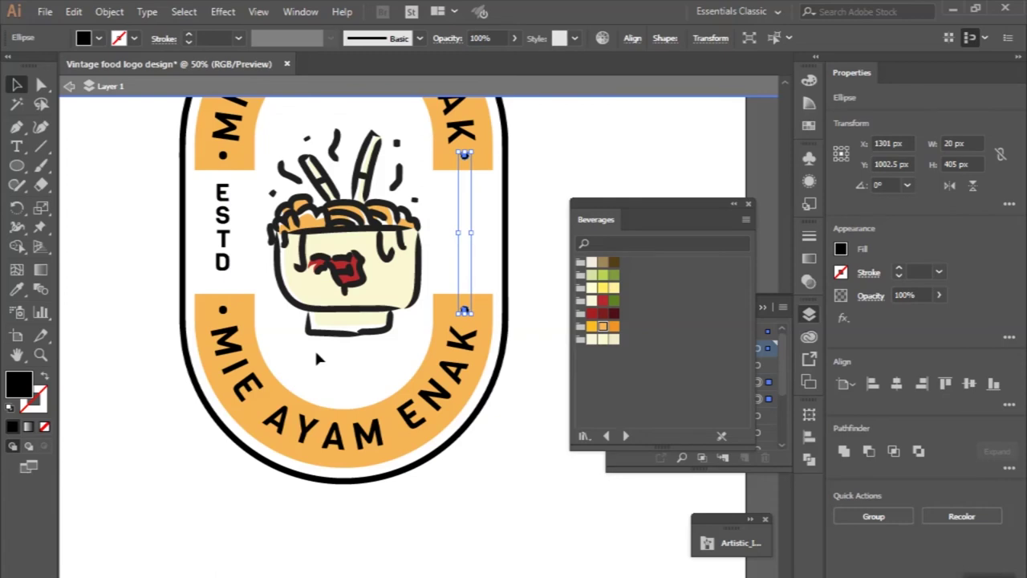
{"action": "key", "text": "ctrl+minus"}
- Centre the ESTD group vertically on the artboard
{"action": "left_click", "coordinate": [151, 310]}
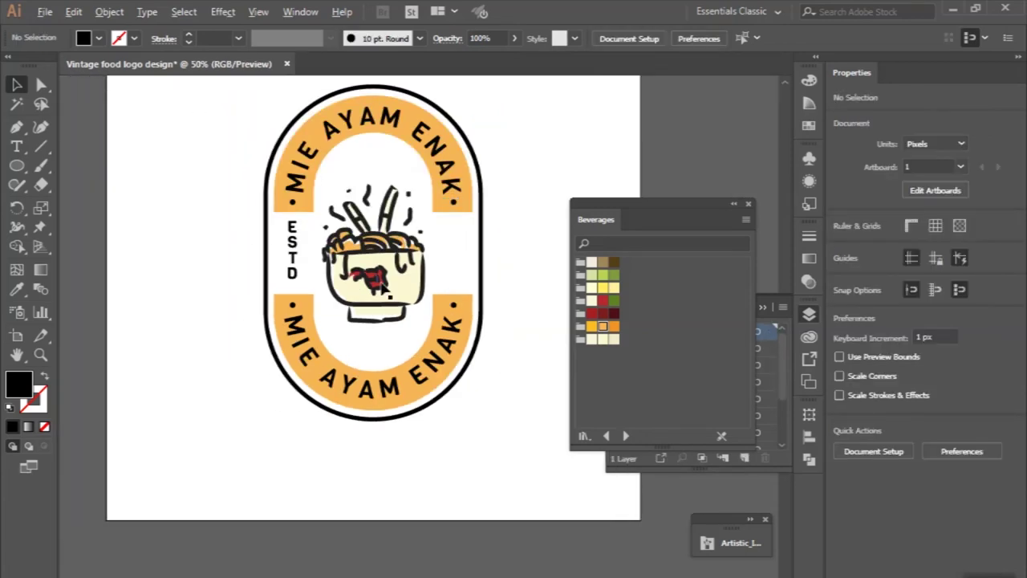
{"action": "key", "text": "ctrl+plus"}
{"action": "left_click", "coordinate": [247, 260]}
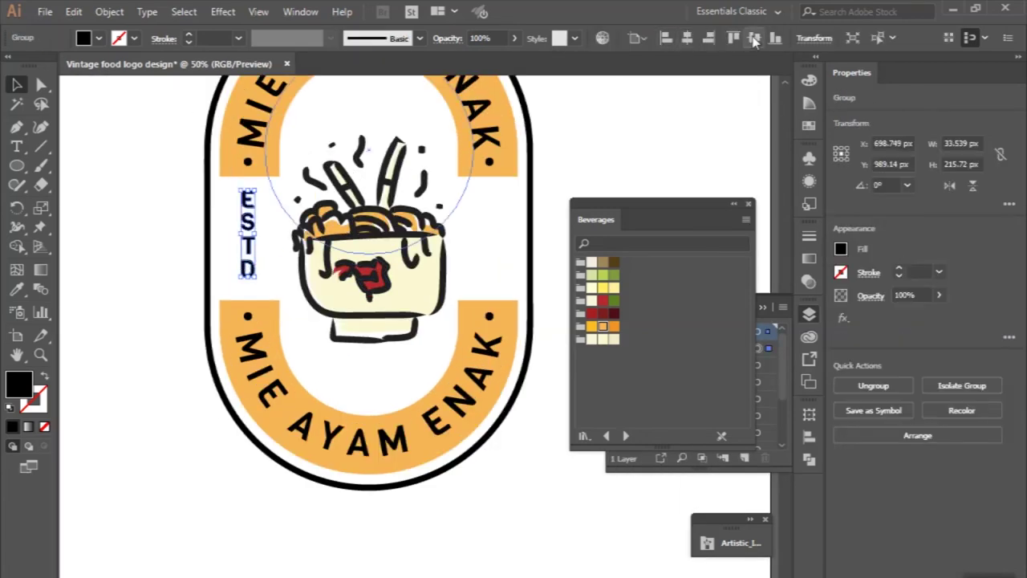
{"action": "left_click", "coordinate": [754, 40]}
{"action": "left_click", "coordinate": [163, 191]}
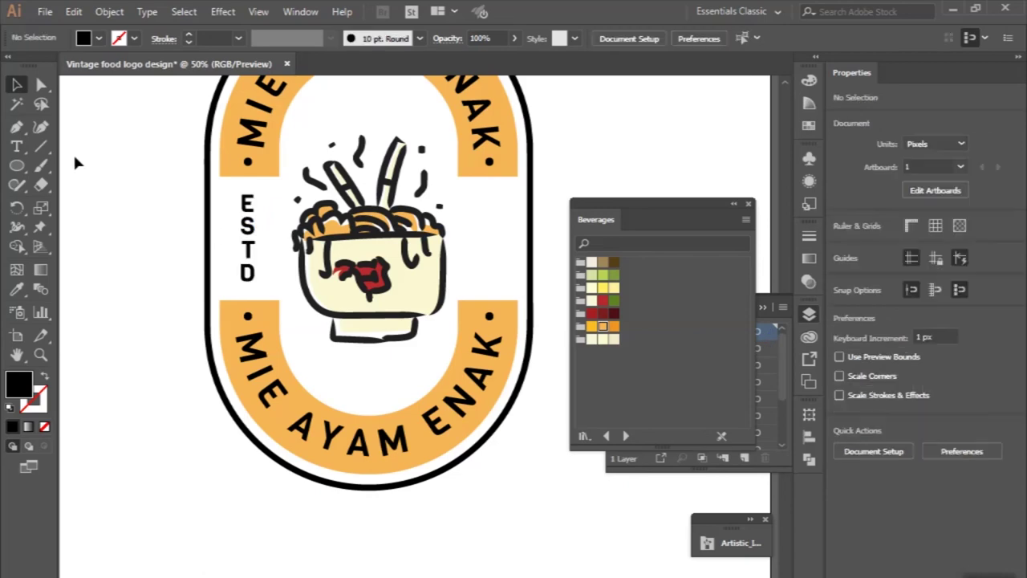
{"action": "left_click", "coordinate": [16, 146]}
- Type '1996' beside the badge, convert it to outlines and ungroup the digits
{"action": "left_click", "coordinate": [166, 207]}
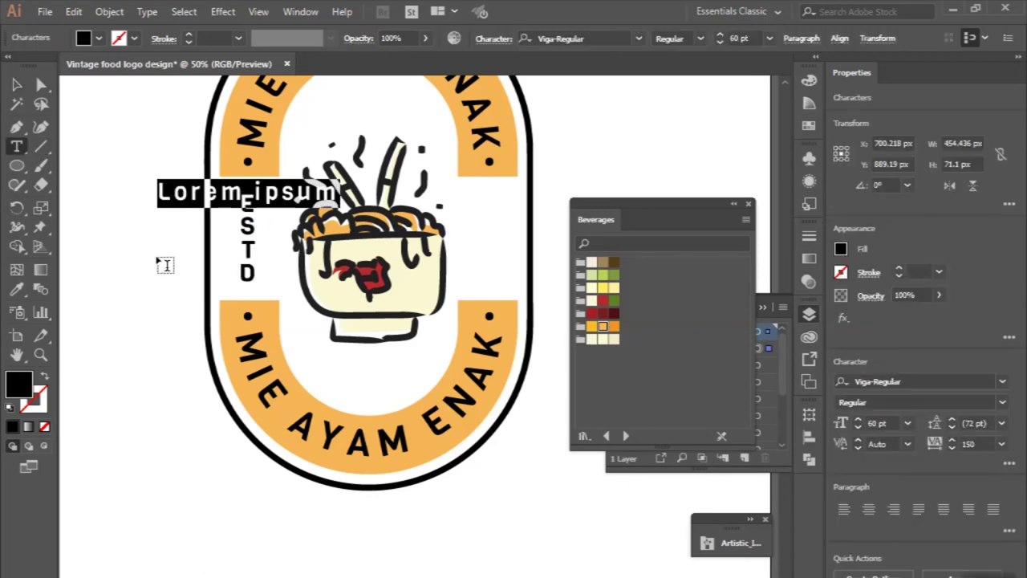
{"action": "type", "text": "1996"}
{"action": "left_click", "coordinate": [17, 84]}
{"action": "left_click", "coordinate": [127, 180]}
{"action": "left_click_drag", "start_coordinate": [176, 192], "coordinate": [178, 202]}
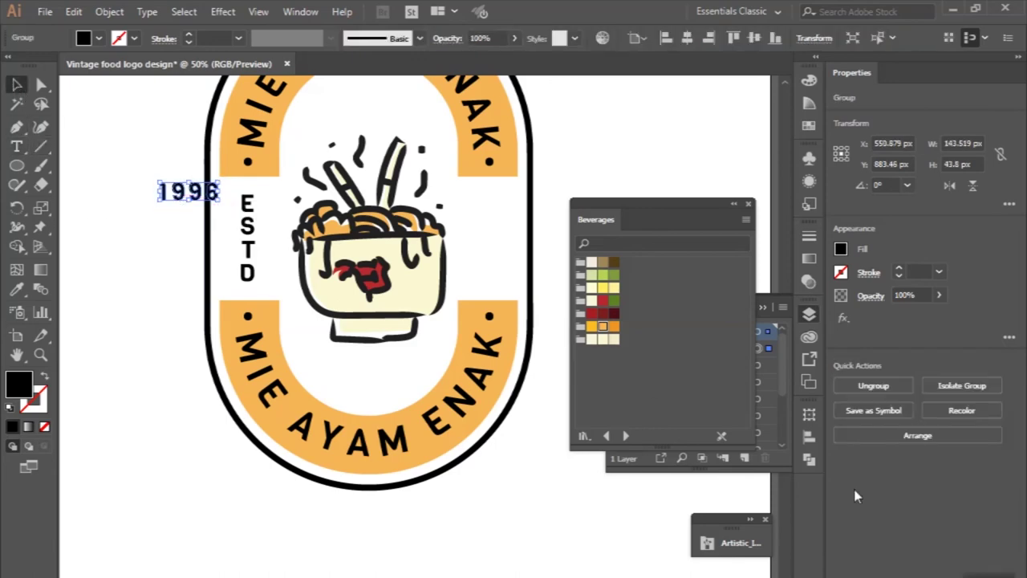
{"action": "left_click", "coordinate": [873, 385]}
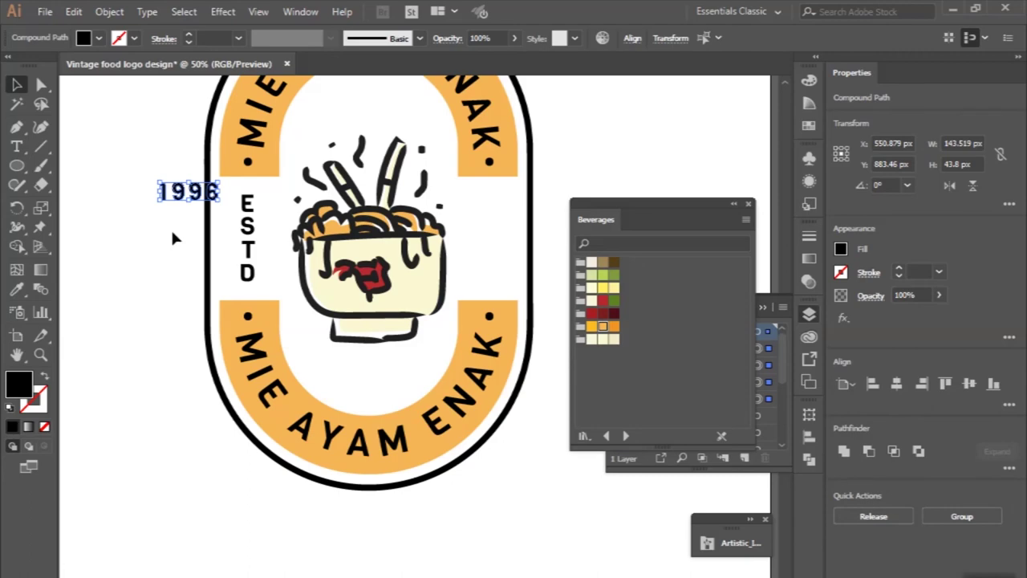
{"action": "left_click", "coordinate": [150, 184]}
- Stack the digits 1, 9, 9, 6 vertically, one below another
{"action": "scroll", "coordinate": [149, 184], "scroll_direction": "up", "scroll_amount": 2}
{"action": "left_click_drag", "start_coordinate": [238, 219], "coordinate": [190, 296]}
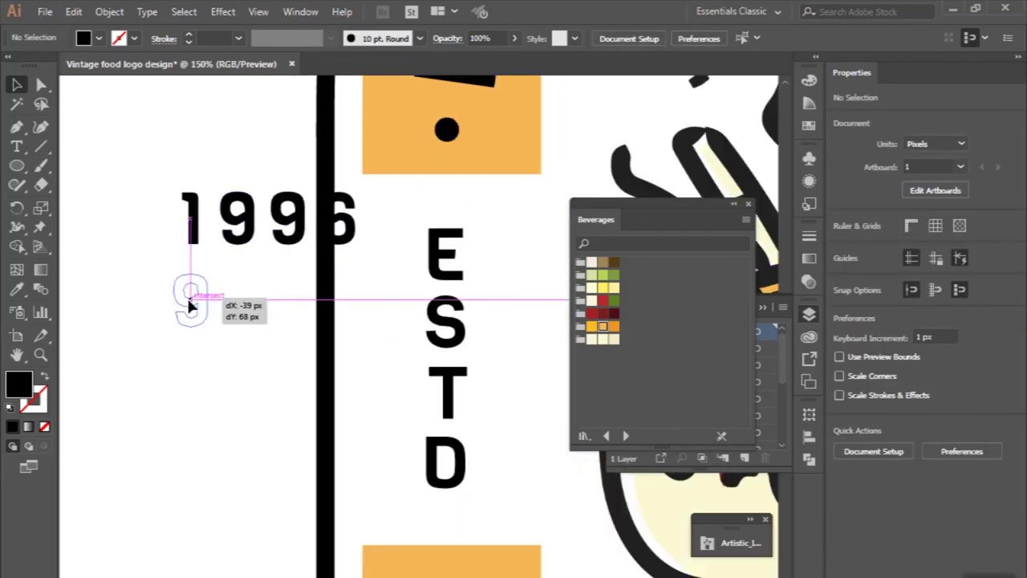
{"action": "left_click_drag", "start_coordinate": [282, 238], "coordinate": [182, 388]}
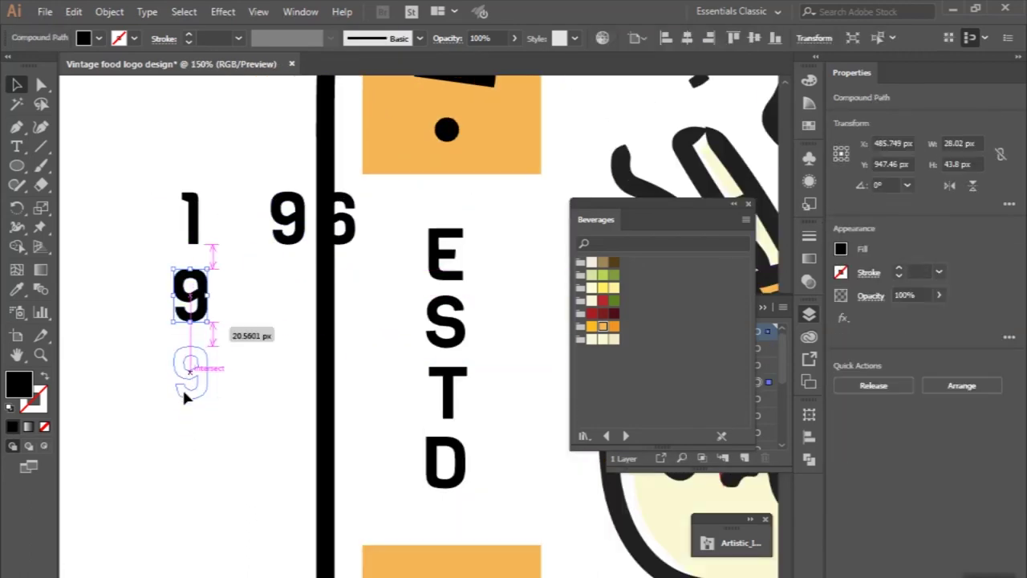
{"action": "mouse_move", "coordinate": [343, 241]}
{"action": "left_mouse_down"}
{"action": "mouse_move", "coordinate": [198, 479]}
{"action": "mouse_move", "coordinate": [200, 461]}
{"action": "left_mouse_up"}
{"action": "scroll", "coordinate": [201, 460], "scroll_direction": "down", "scroll_amount": 3}
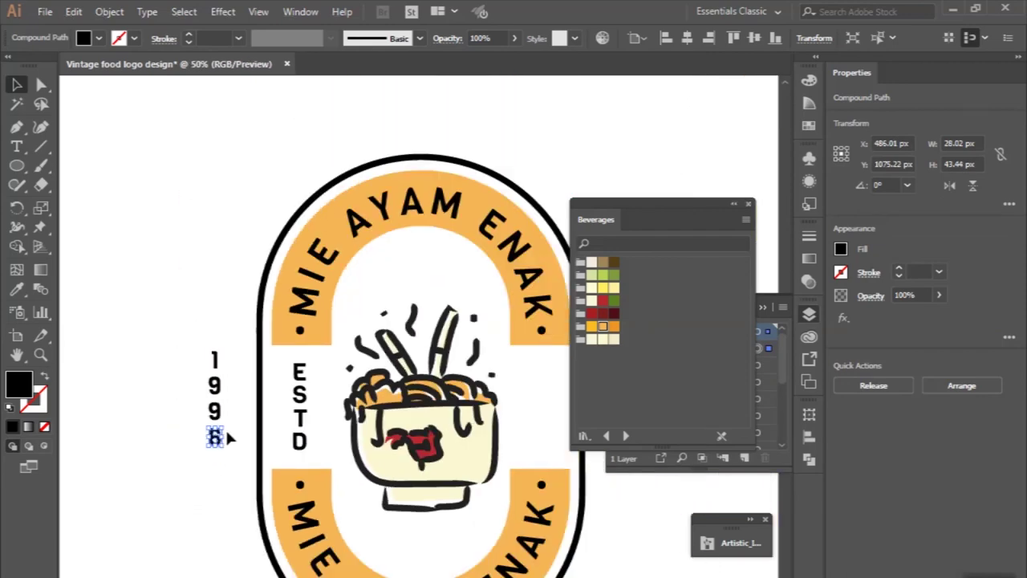
- Group the stacked 1996 digits, move them to the badge's right side and centre them vertically
{"action": "left_click_drag", "start_coordinate": [197, 357], "coordinate": [153, 248]}
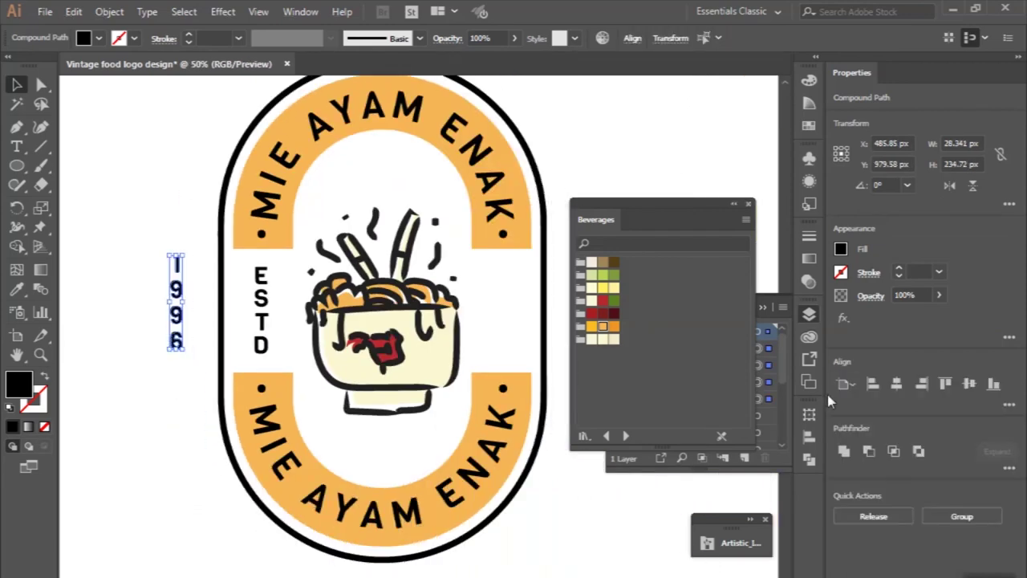
{"action": "left_click", "coordinate": [962, 516]}
{"action": "scroll", "coordinate": [195, 285], "scroll_direction": "right", "scroll_amount": 2}
{"action": "left_click_drag", "start_coordinate": [120, 296], "coordinate": [447, 295]}
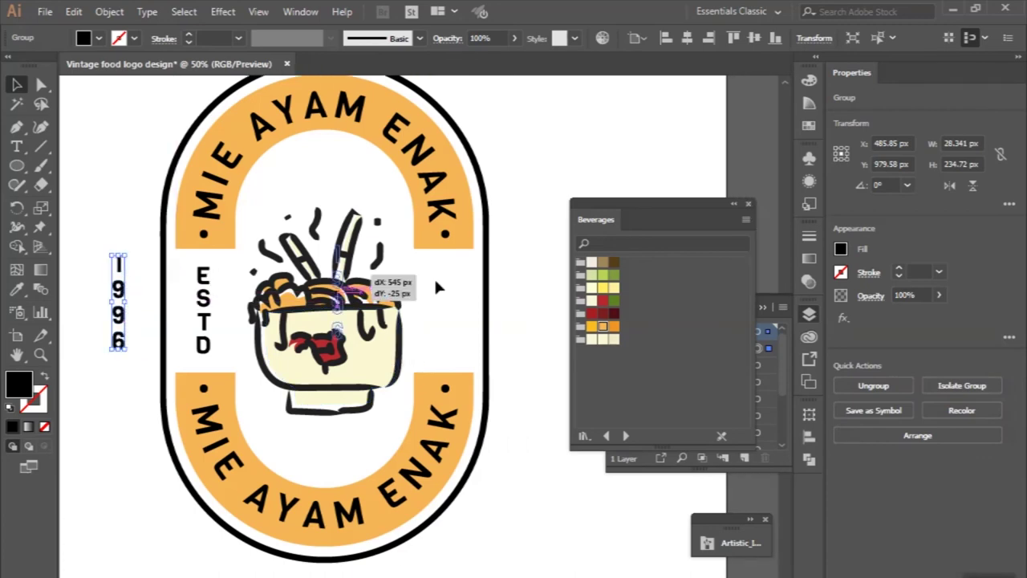
{"action": "left_click_drag", "start_coordinate": [447, 293], "coordinate": [447, 294]}
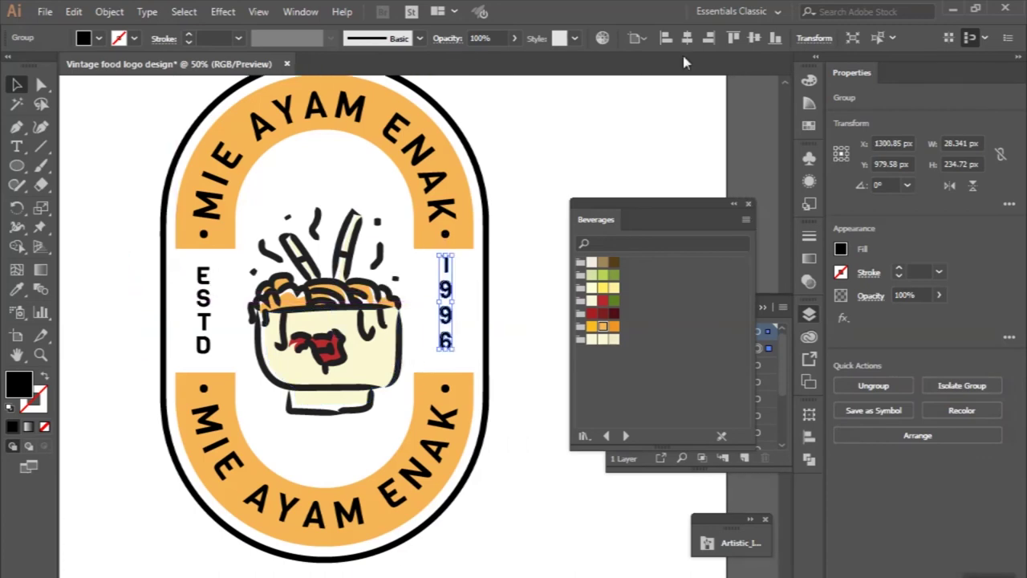
{"action": "left_click", "coordinate": [754, 38]}
{"action": "left_click", "coordinate": [574, 147]}
{"action": "scroll", "coordinate": [573, 147], "scroll_direction": "down", "scroll_amount": 2}
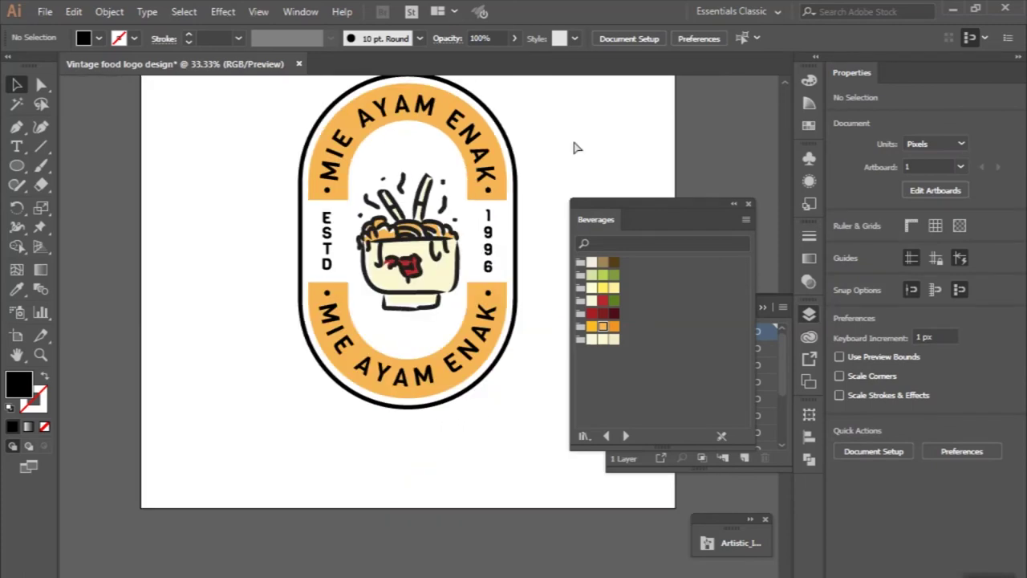
{"action": "scroll", "coordinate": [484, 235], "scroll_direction": "up", "scroll_amount": 2}
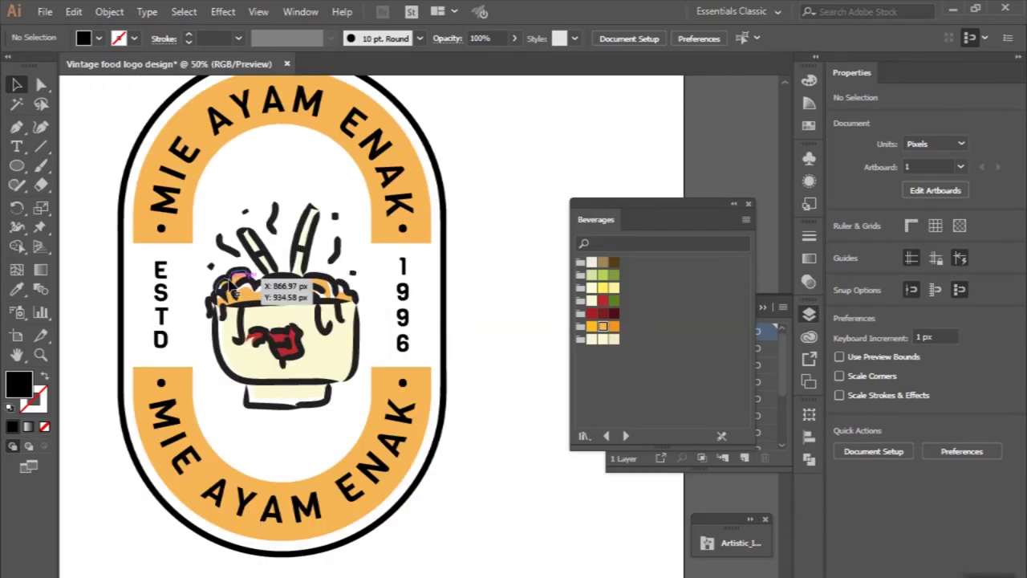
{"action": "left_click_drag", "start_coordinate": [275, 296], "coordinate": [294, 297]}
{"action": "left_click_drag", "start_coordinate": [17, 172], "coordinate": [84, 238]}
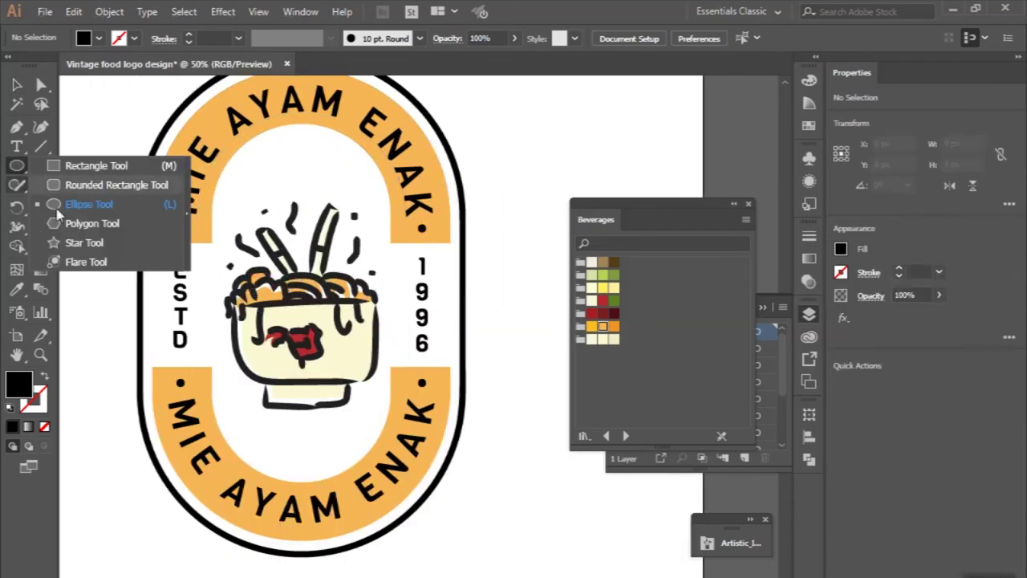
- Draw a star above the noodle bowl and add a smaller copy to its left
{"action": "left_click_drag", "start_coordinate": [302, 160], "coordinate": [337, 188]}
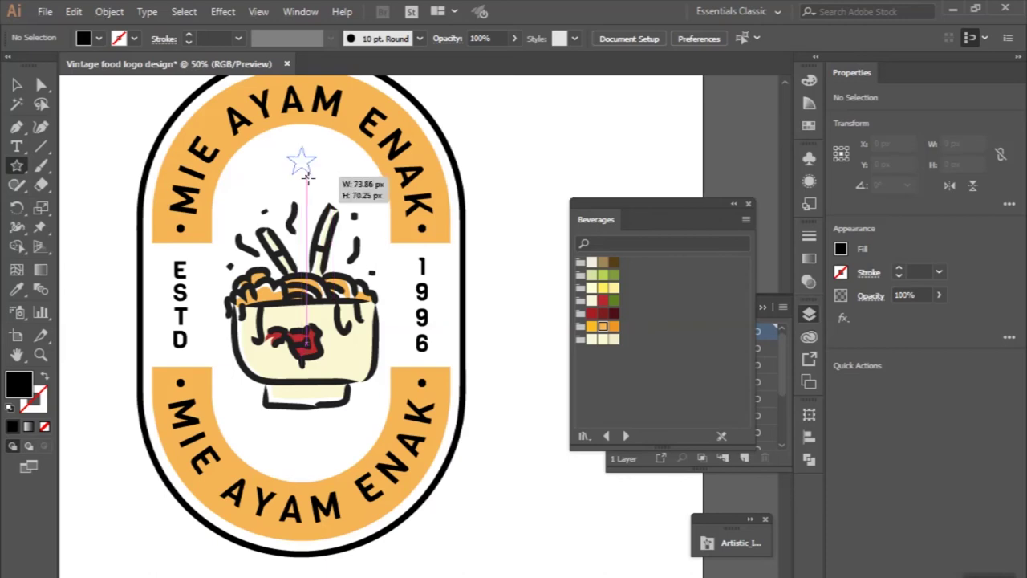
{"action": "left_click", "coordinate": [17, 84]}
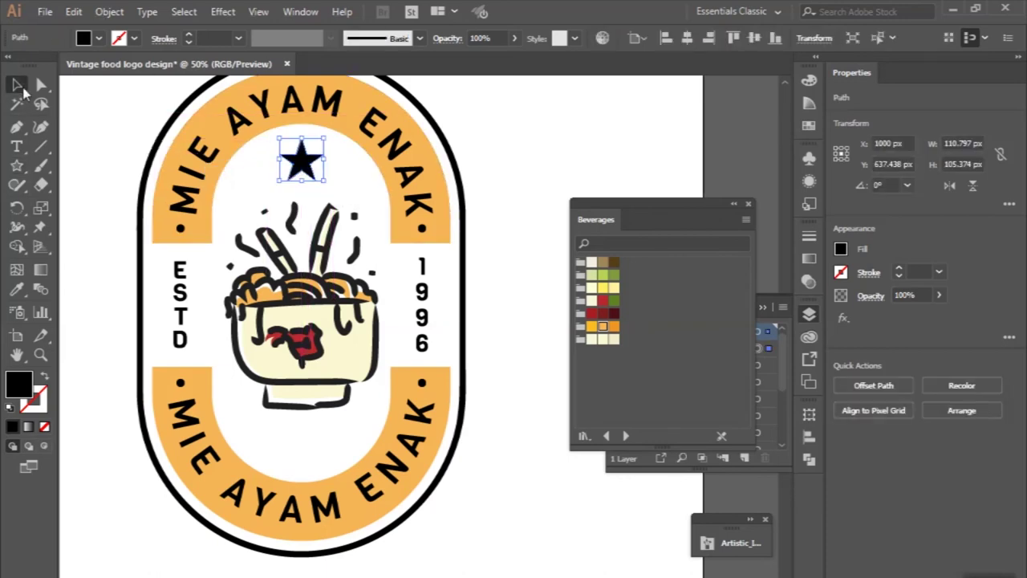
{"action": "scroll", "coordinate": [241, 144], "scroll_direction": "up", "scroll_amount": 1}
{"action": "mouse_move", "coordinate": [333, 163]}
{"action": "left_mouse_down"}
{"action": "mouse_move", "coordinate": [255, 201]}
{"action": "mouse_move", "coordinate": [252, 185]}
{"action": "left_mouse_up"}
{"action": "scroll", "coordinate": [252, 184], "scroll_direction": "up", "scroll_amount": 1}
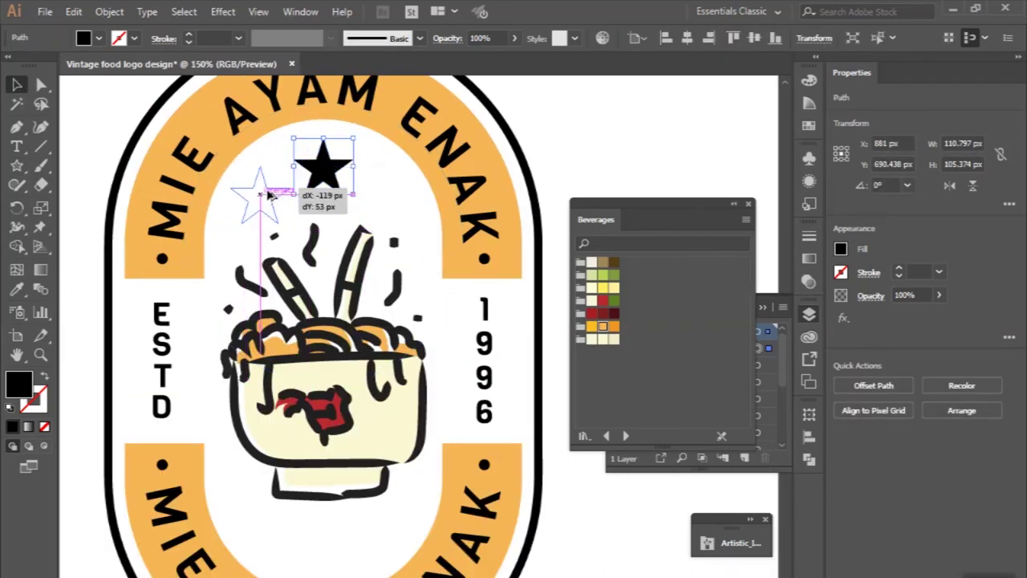
{"action": "scroll", "coordinate": [252, 184], "scroll_direction": "up", "scroll_amount": 1}
{"action": "mouse_move", "coordinate": [252, 264]}
{"action": "left_mouse_down"}
{"action": "mouse_move", "coordinate": [254, 230]}
{"action": "mouse_move", "coordinate": [438, 187]}
{"action": "left_mouse_up"}
{"action": "scroll", "coordinate": [254, 230], "scroll_direction": "down", "scroll_amount": 1}
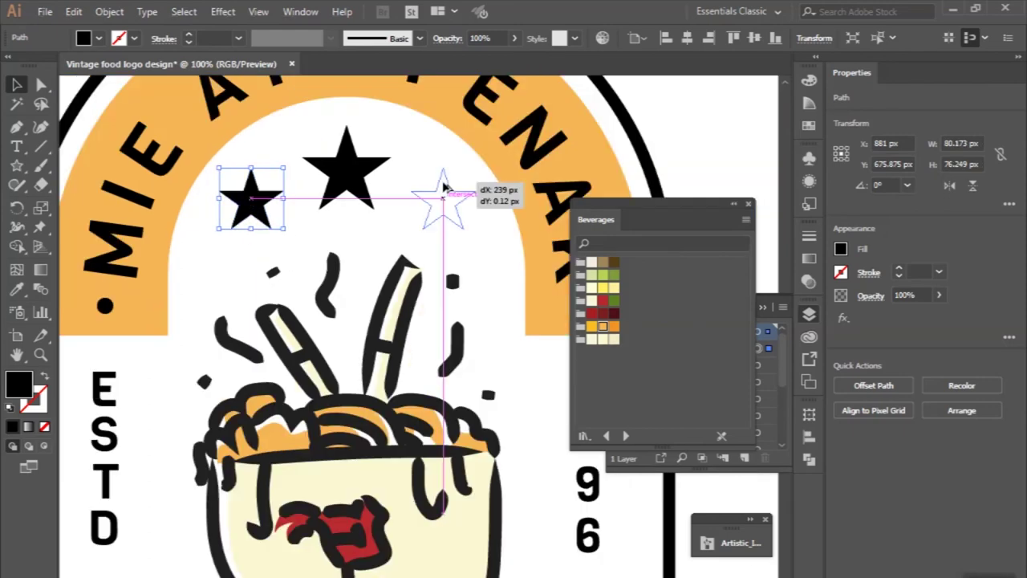
- Copy the small star to the right, group the three stars and centre them horizontally
{"action": "left_click_drag", "start_coordinate": [365, 186], "coordinate": [366, 187]}
{"action": "left_click", "coordinate": [353, 172], "text": "shift"}
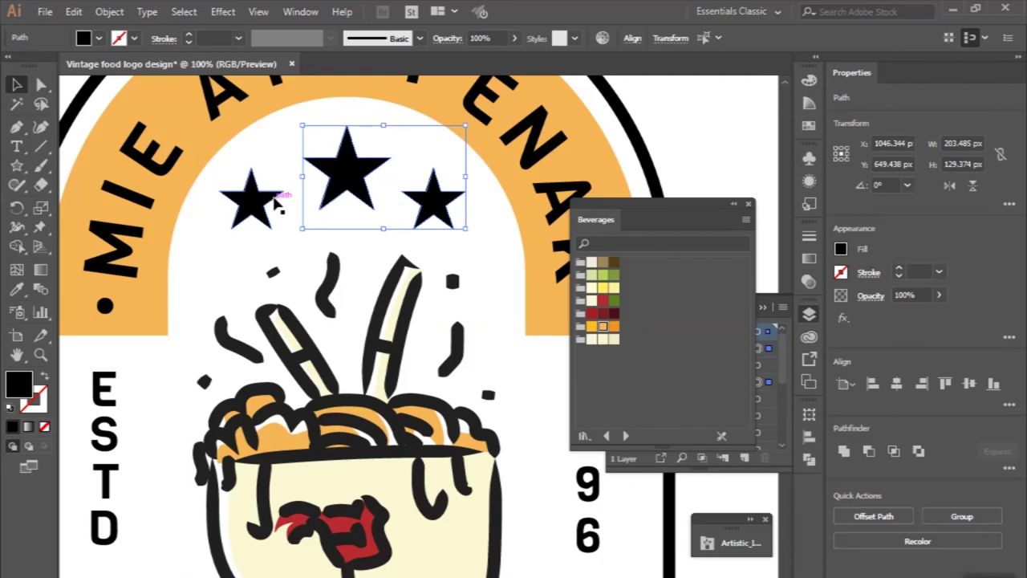
{"action": "left_click", "coordinate": [357, 193], "text": "shift"}
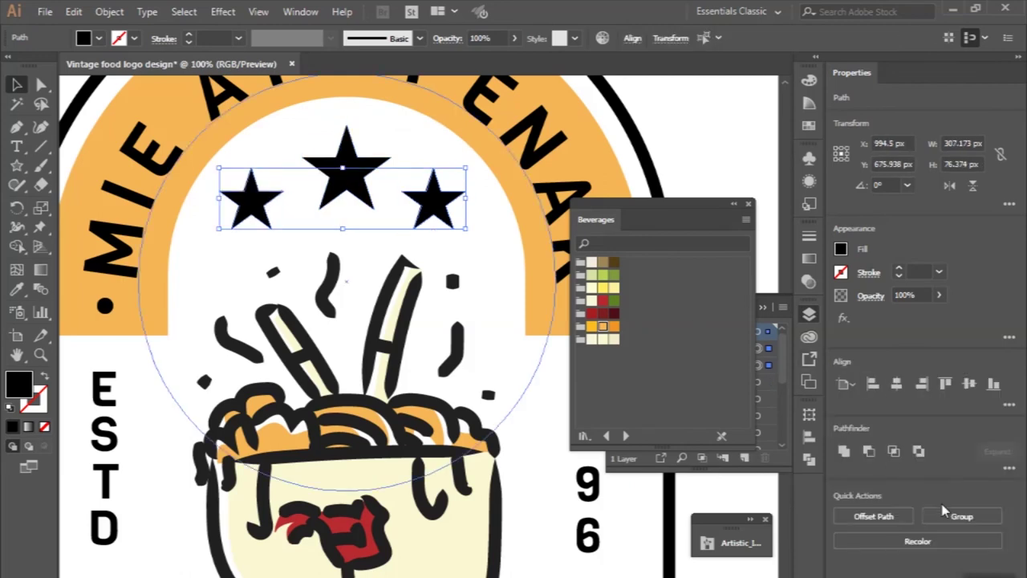
{"action": "left_click", "coordinate": [945, 512]}
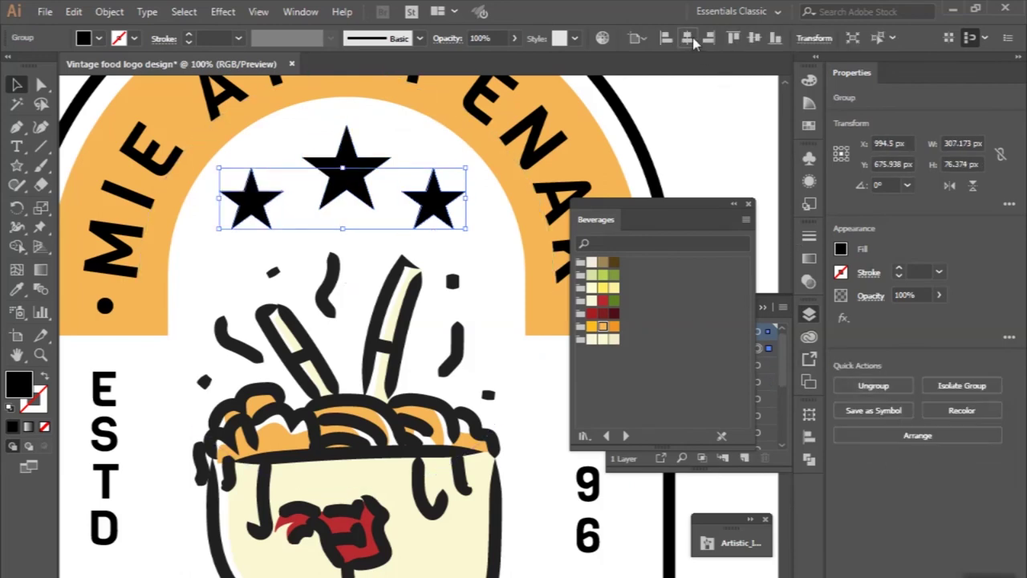
{"action": "left_click", "coordinate": [694, 40]}
{"action": "left_click", "coordinate": [733, 205]}
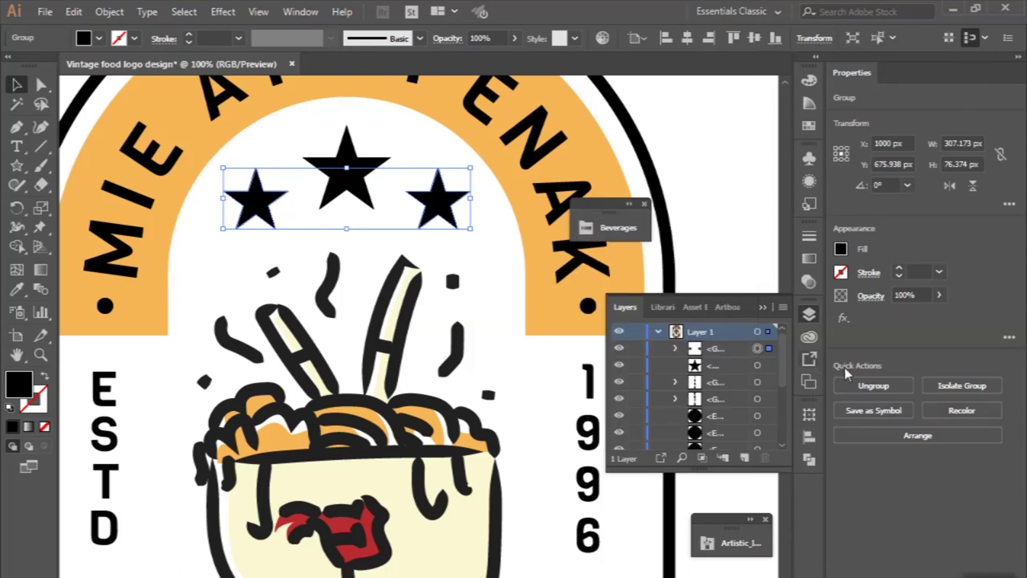
- Ungroup the side stars and regroup all three stars into one group
{"action": "left_click", "coordinate": [347, 179]}
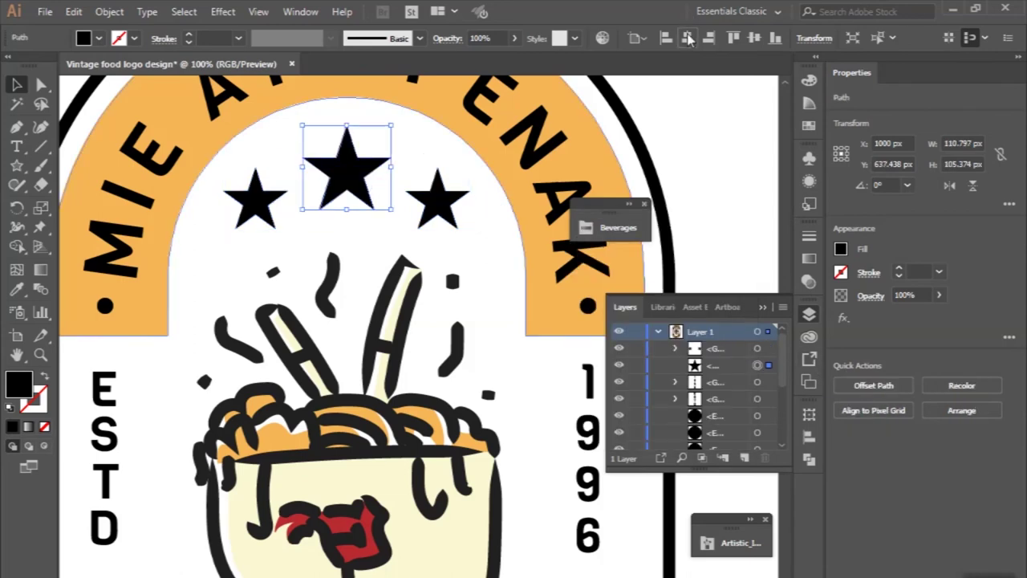
{"action": "left_click", "coordinate": [437, 201]}
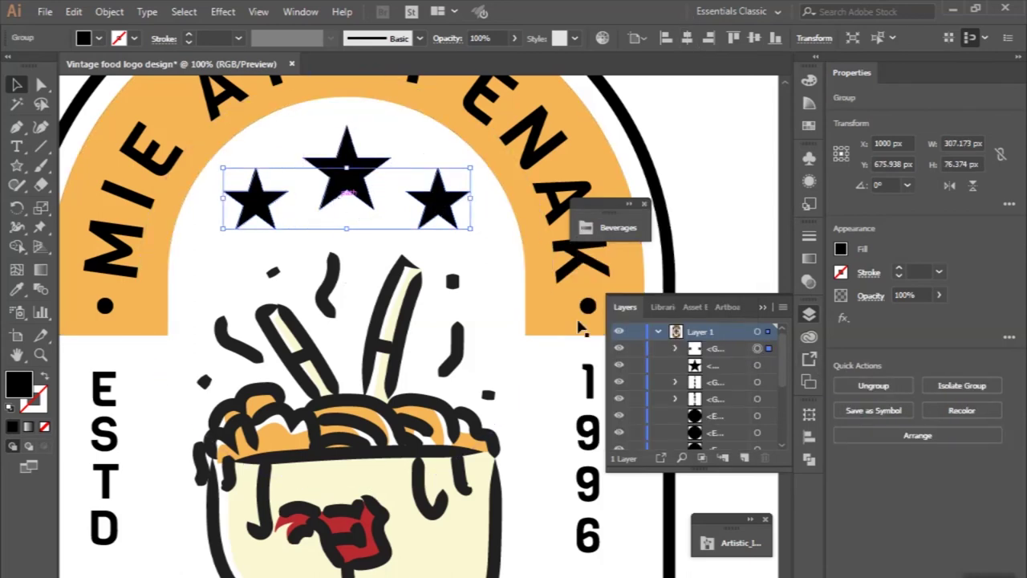
{"action": "left_click", "coordinate": [864, 387]}
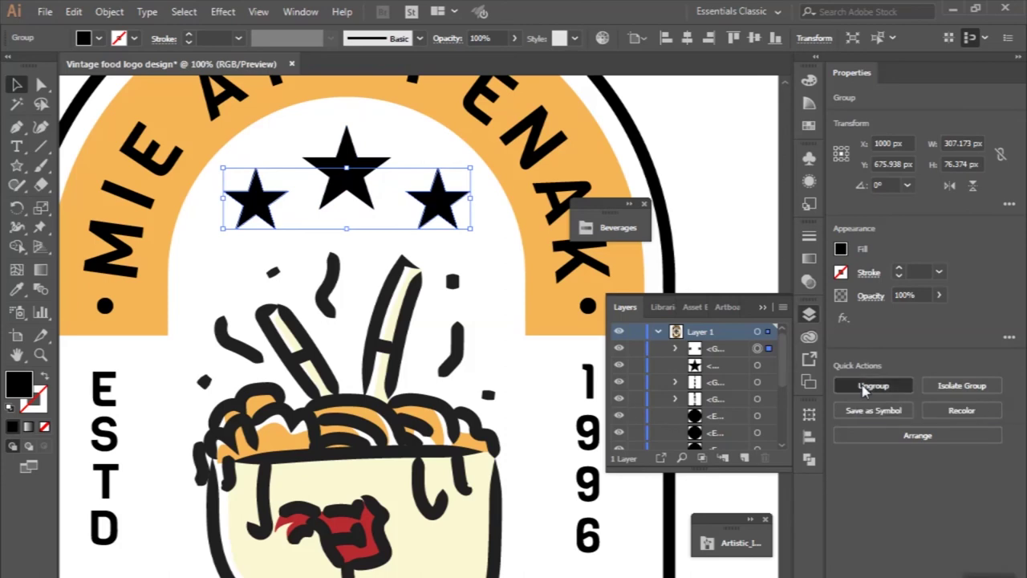
{"action": "left_click", "coordinate": [354, 193], "text": "shift"}
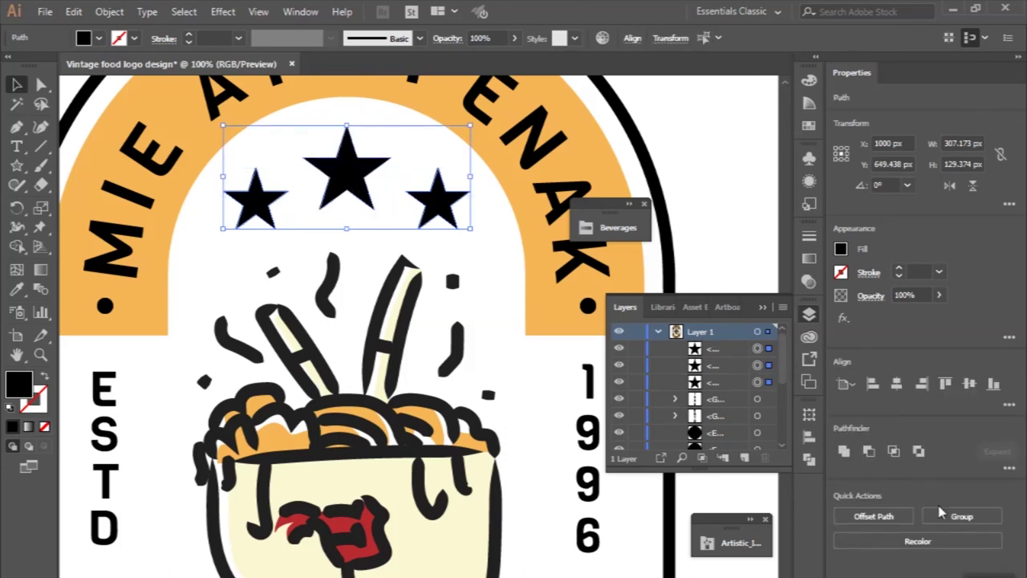
{"action": "left_click", "coordinate": [941, 514]}
{"action": "left_click", "coordinate": [222, 11]}
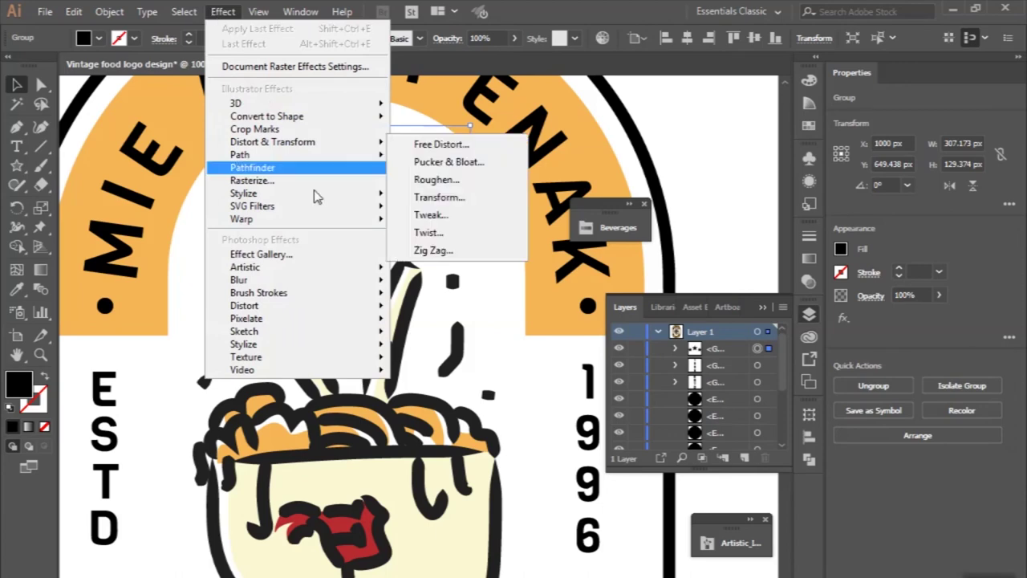
- Round the three stars' corners with a 3 px radius and expand the appearance into their shapes
{"action": "left_click", "coordinate": [439, 267]}
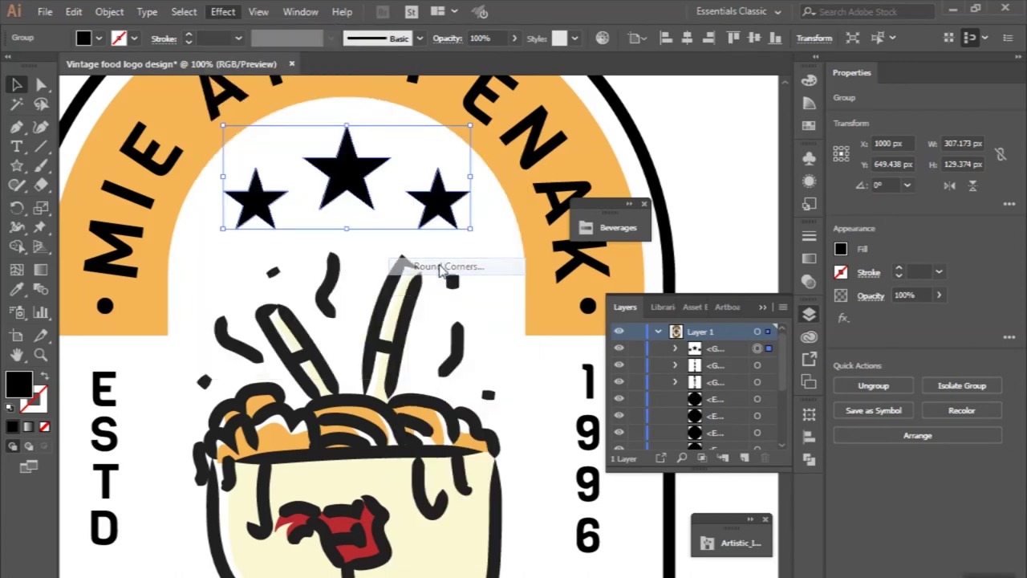
{"action": "left_click", "coordinate": [385, 207]}
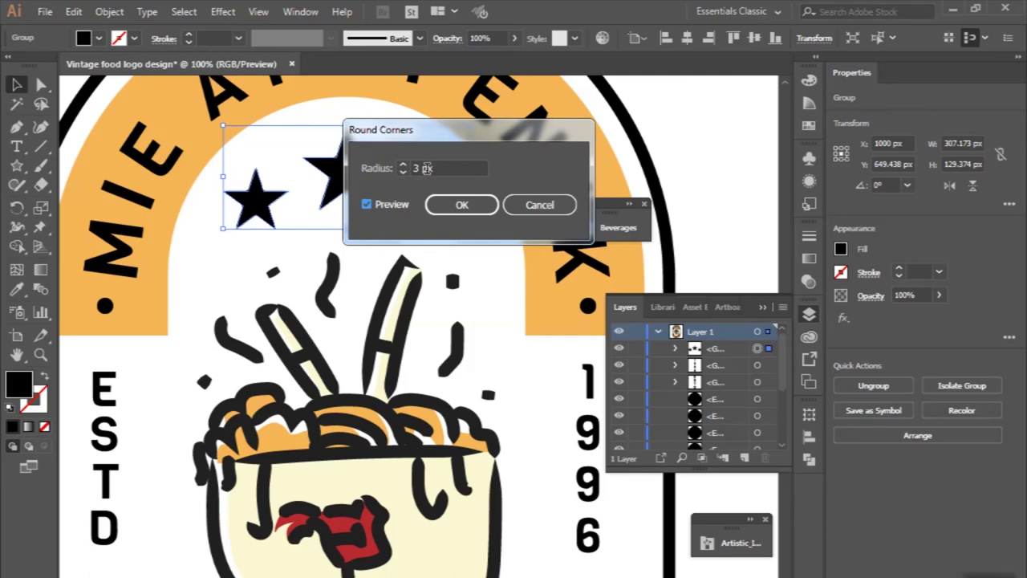
{"action": "left_click", "coordinate": [454, 206]}
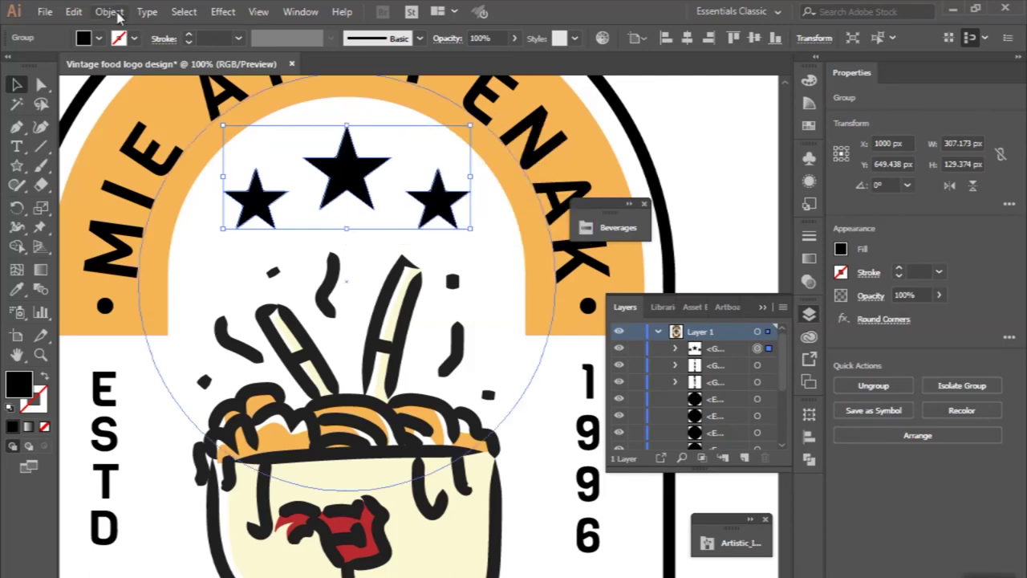
{"action": "left_click", "coordinate": [111, 11]}
{"action": "left_click", "coordinate": [170, 184]}
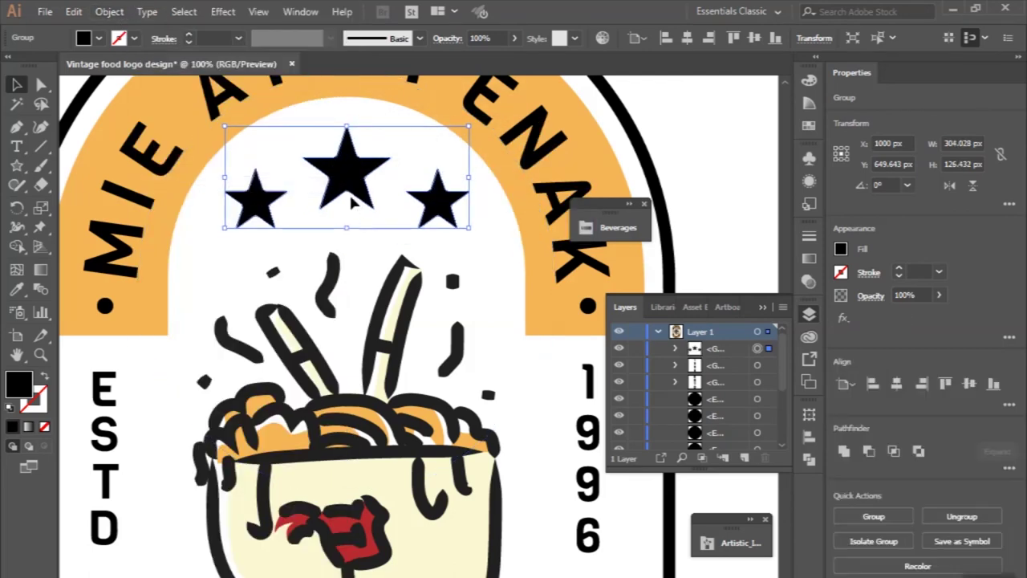
{"action": "key", "text": "ctrl+minus"}
{"action": "left_click", "coordinate": [548, 125]}
{"action": "key", "text": "ctrl+minus"}
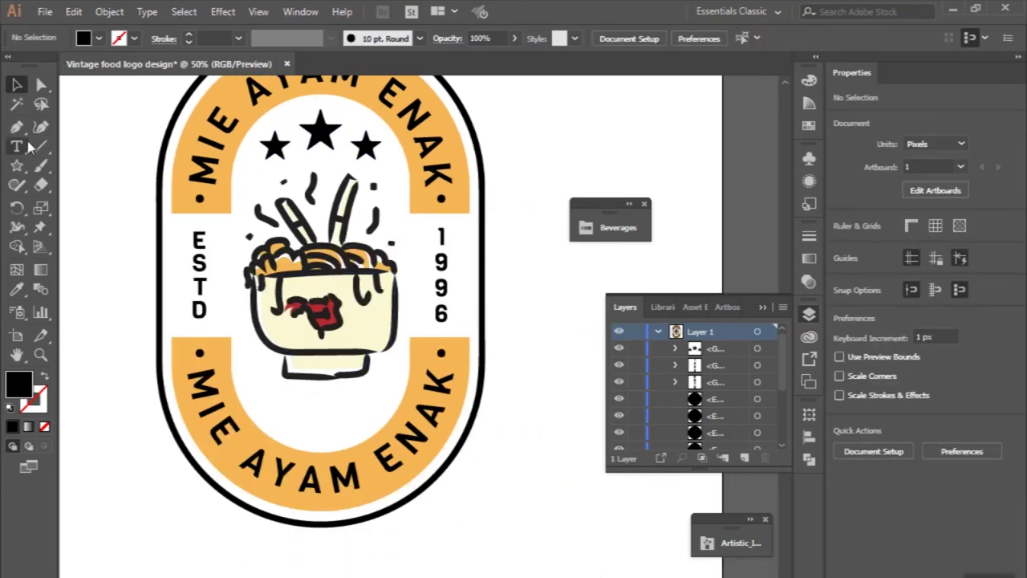
- Paint a horizontal base line under the noodle bowl and level its end point
{"action": "scroll", "coordinate": [138, 223], "scroll_direction": "left", "scroll_amount": 3}
{"action": "scroll", "coordinate": [138, 222], "scroll_direction": "up", "scroll_amount": 1}
{"action": "scroll", "coordinate": [138, 222], "scroll_direction": "up", "scroll_amount": 1}
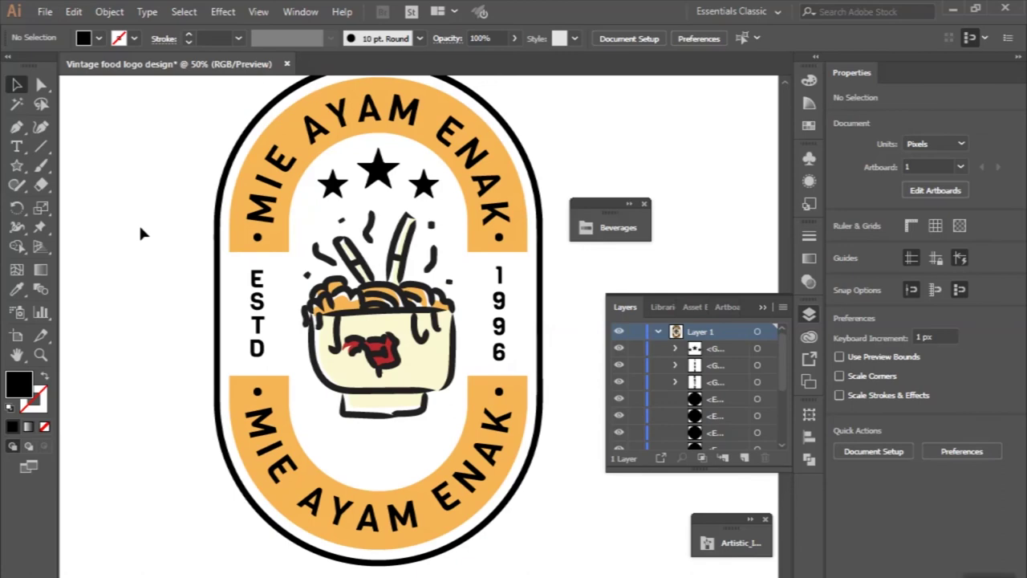
{"action": "left_click", "coordinate": [41, 165]}
{"action": "scroll", "coordinate": [314, 349], "scroll_direction": "down", "scroll_amount": 1}
{"action": "scroll", "coordinate": [314, 349], "scroll_direction": "down", "scroll_amount": 1}
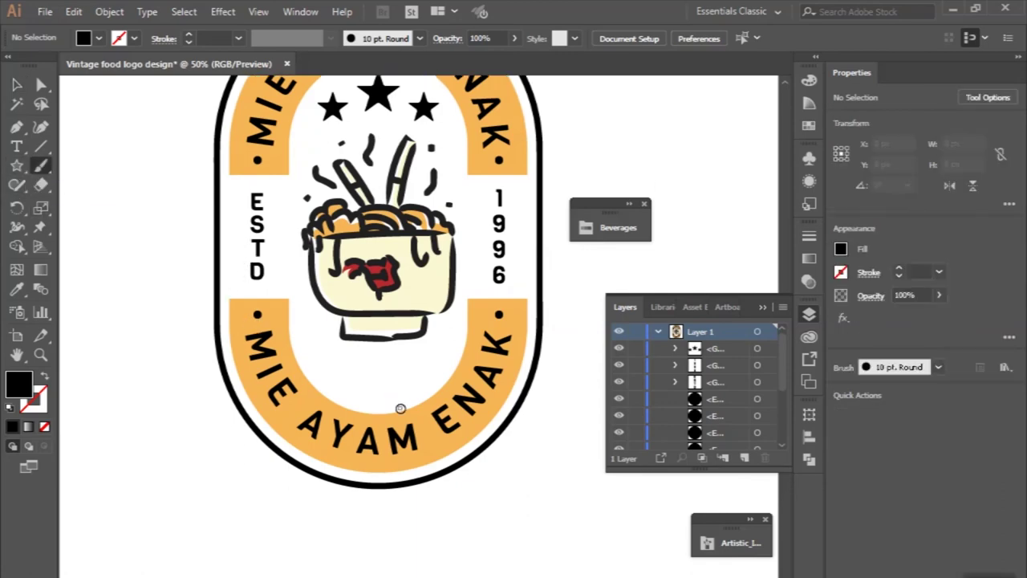
{"action": "key", "text": "ctrl+plus"}
{"action": "left_click_drag", "start_coordinate": [311, 323], "coordinate": [459, 324]}
{"action": "scroll", "coordinate": [369, 337], "scroll_direction": "down", "scroll_amount": 1}
{"action": "scroll", "coordinate": [369, 337], "scroll_direction": "right", "scroll_amount": 1}
{"action": "key", "text": "a"}
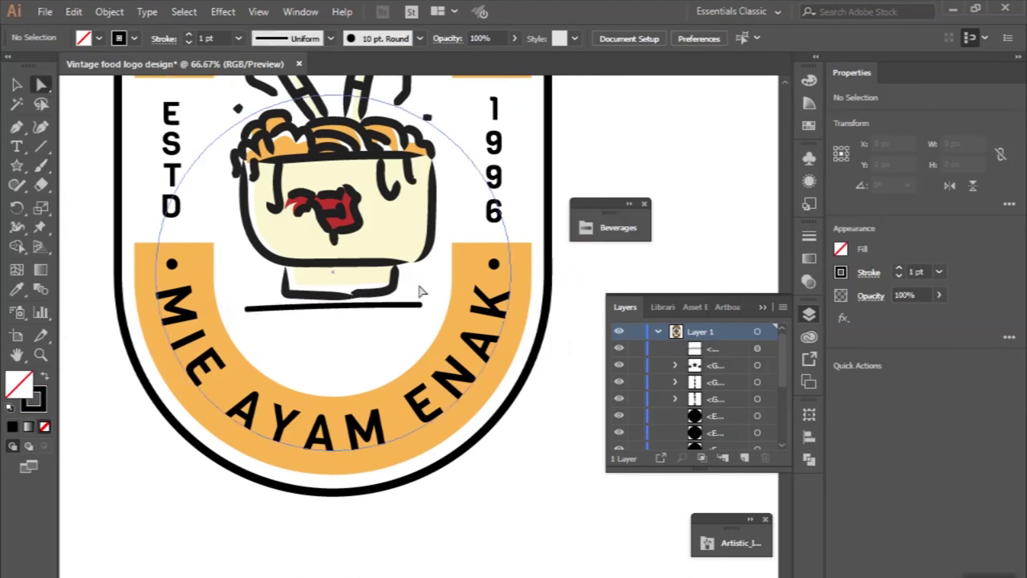
{"action": "left_click_drag", "start_coordinate": [422, 308], "coordinate": [425, 309]}
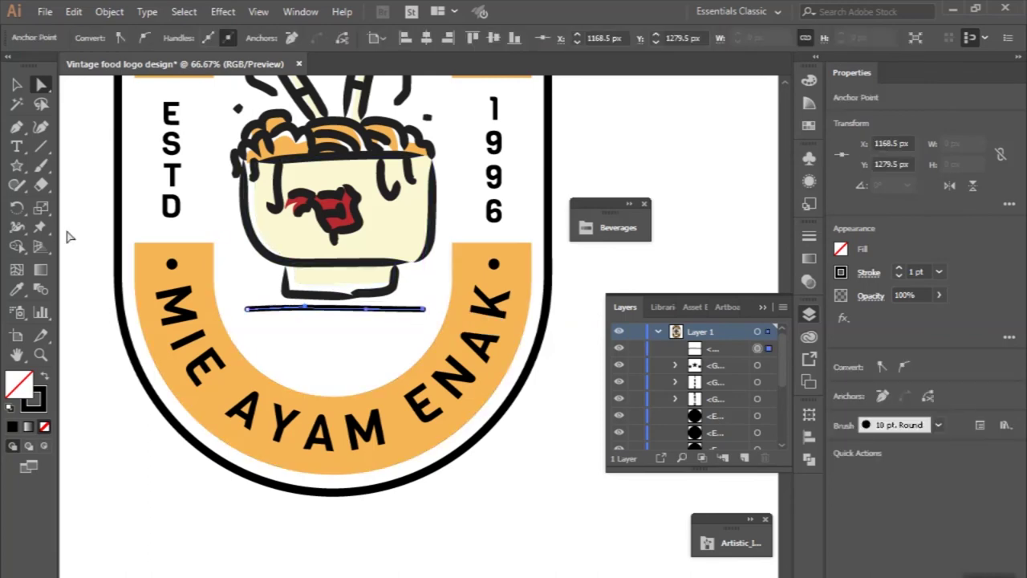
- Give the base line a tapered brush and the bowl outline's stroke via the Eyedropper
{"action": "left_click", "coordinate": [16, 83]}
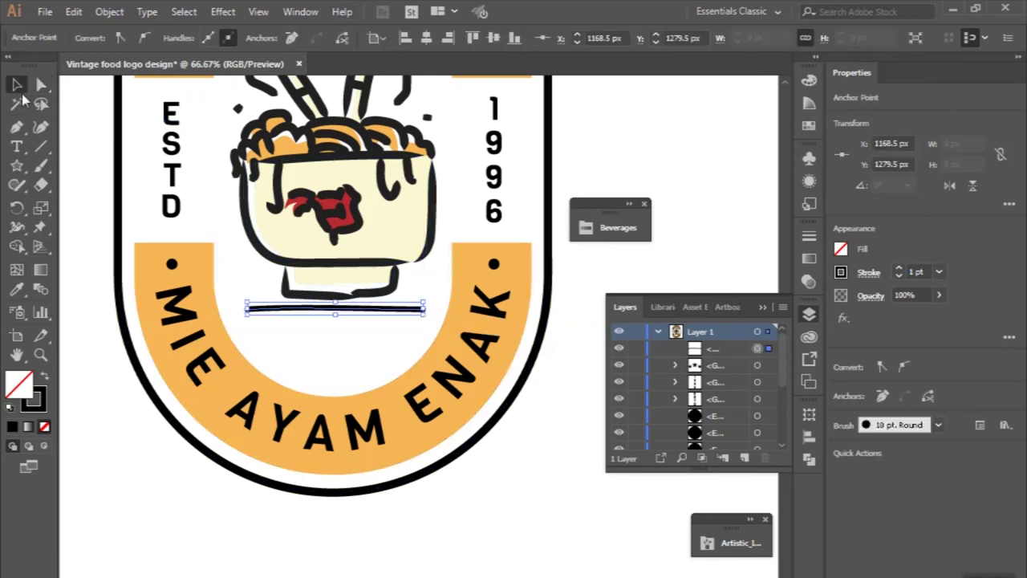
{"action": "left_click", "coordinate": [382, 317]}
{"action": "left_click", "coordinate": [382, 41]}
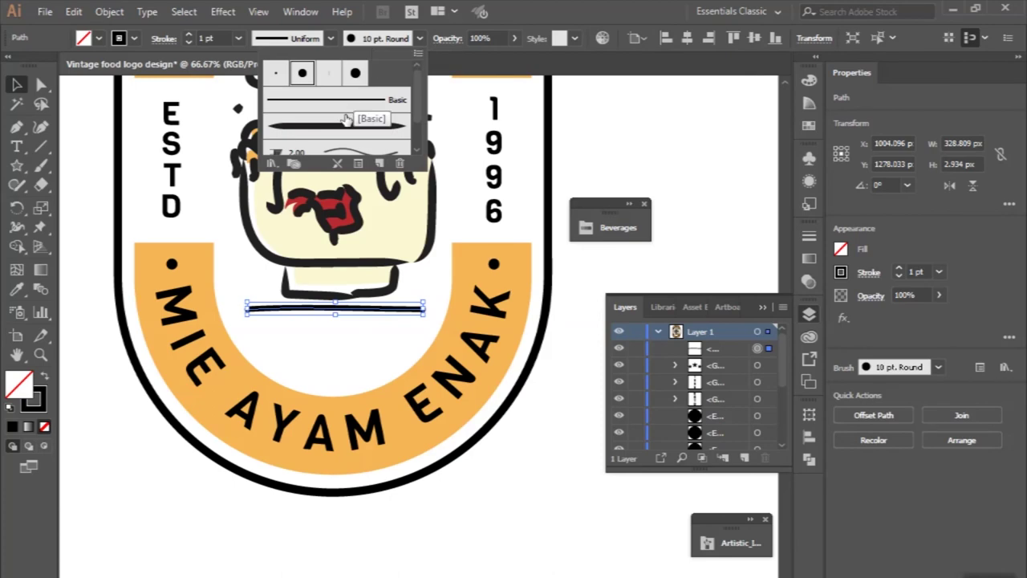
{"action": "left_click", "coordinate": [337, 125]}
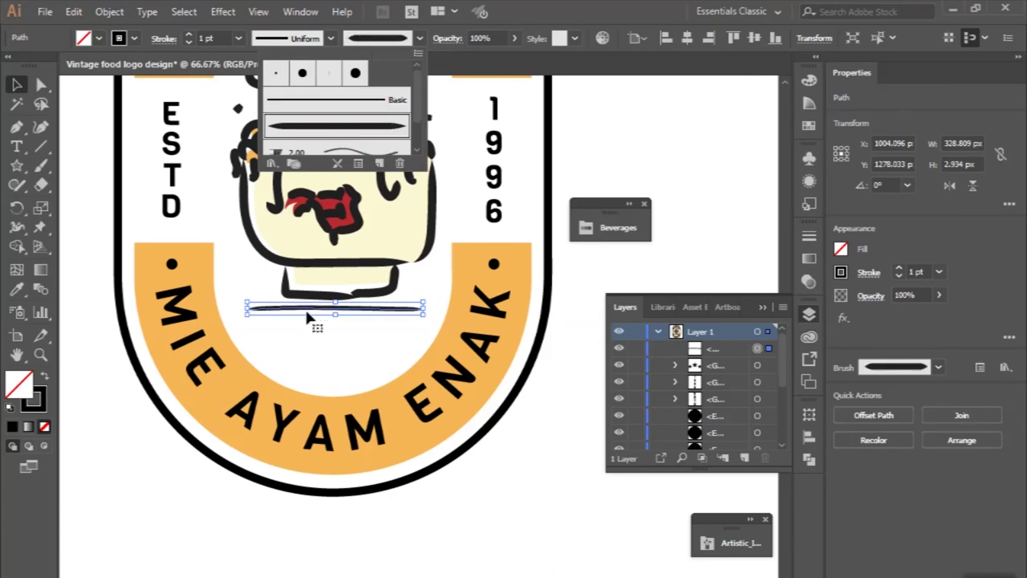
{"action": "left_click", "coordinate": [16, 289]}
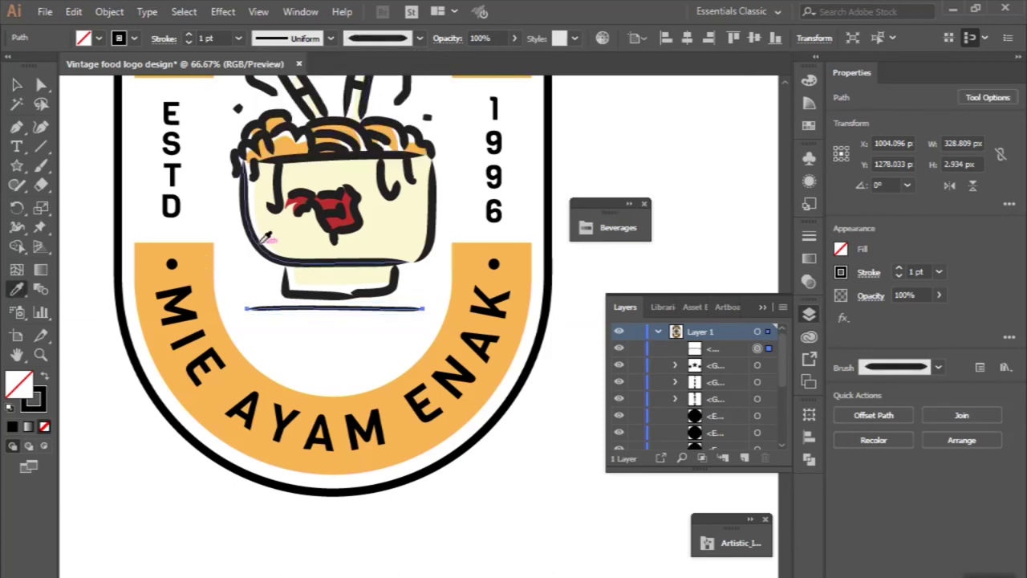
{"action": "left_click", "coordinate": [263, 243]}
- Deselect the base line and check the noodle bowl artwork in the full badge view
{"action": "left_click", "coordinate": [17, 86]}
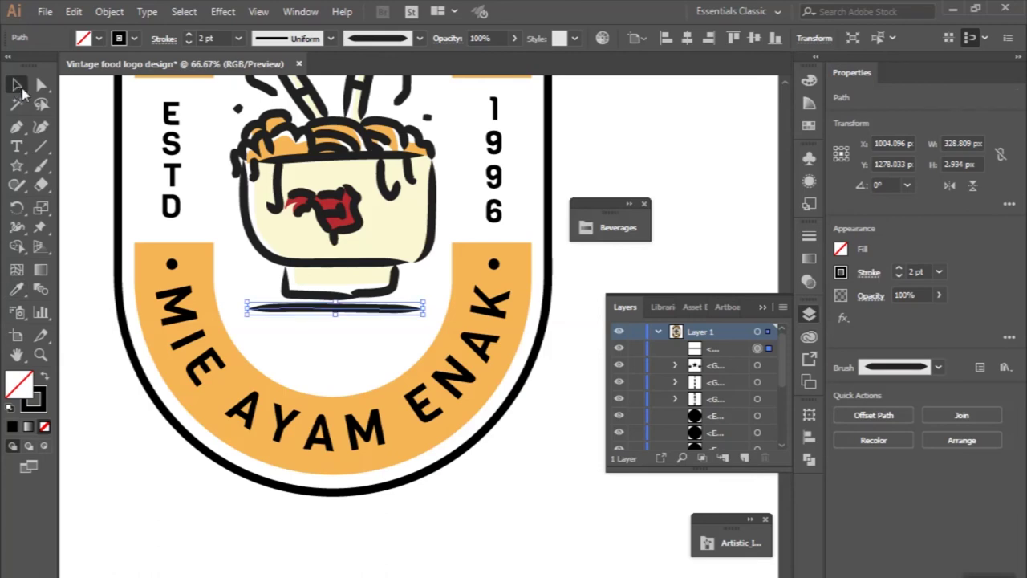
{"action": "left_click", "coordinate": [90, 136]}
{"action": "key", "text": "ctrl+minus"}
{"action": "key", "text": "ctrl+minus"}
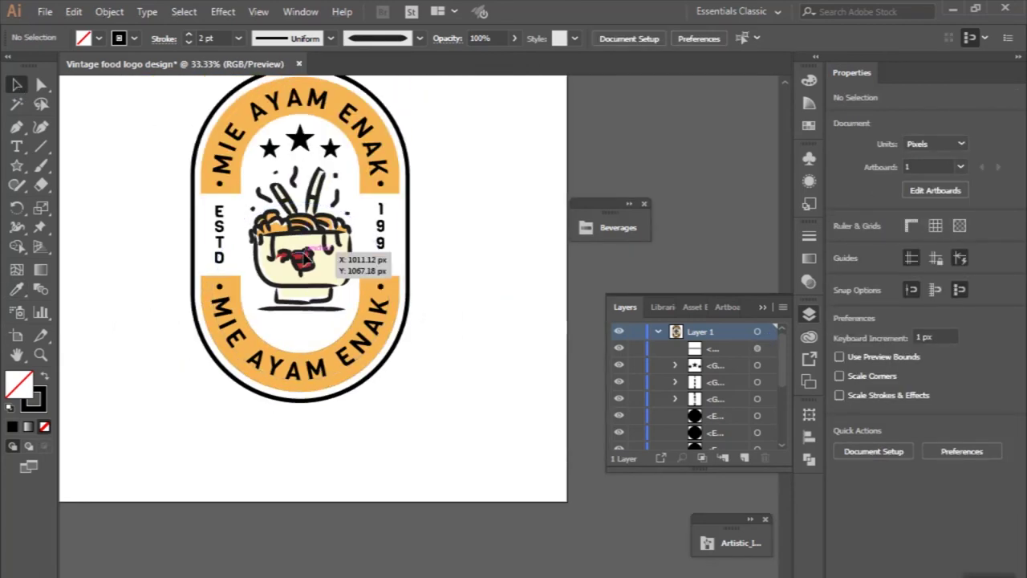
{"action": "left_click", "coordinate": [306, 255]}
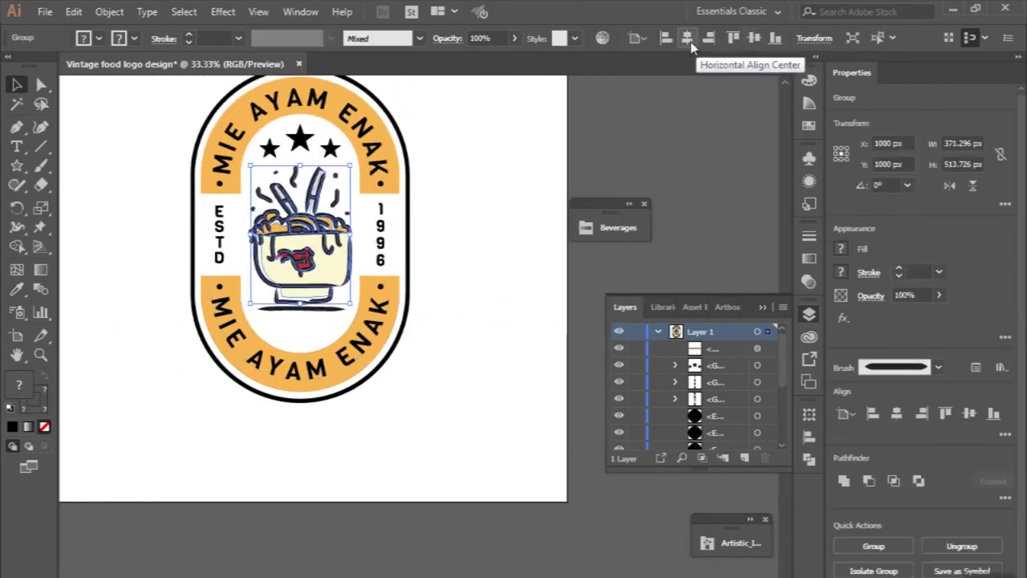
{"action": "left_click", "coordinate": [185, 279]}
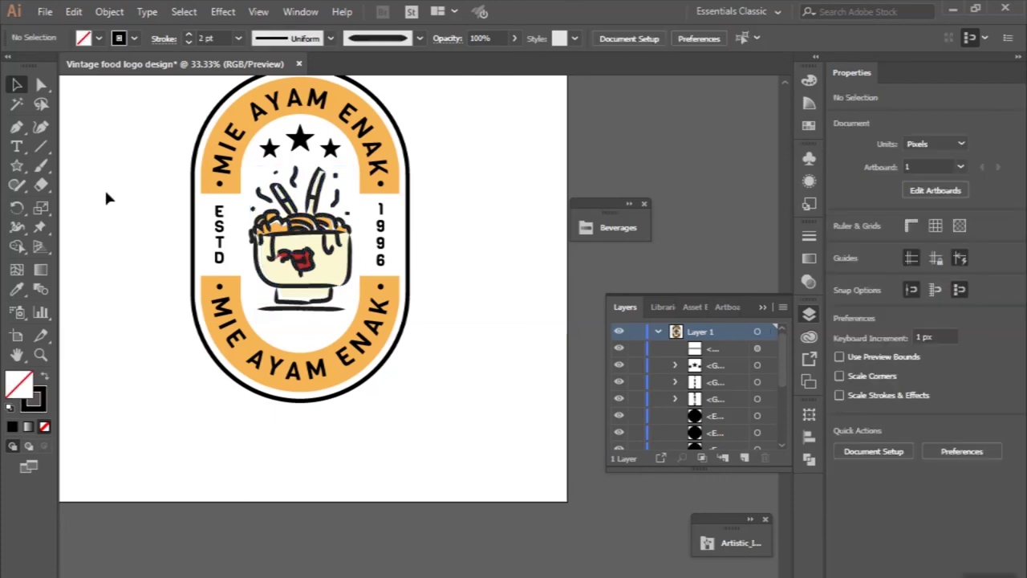
{"action": "left_click", "coordinate": [41, 166]}
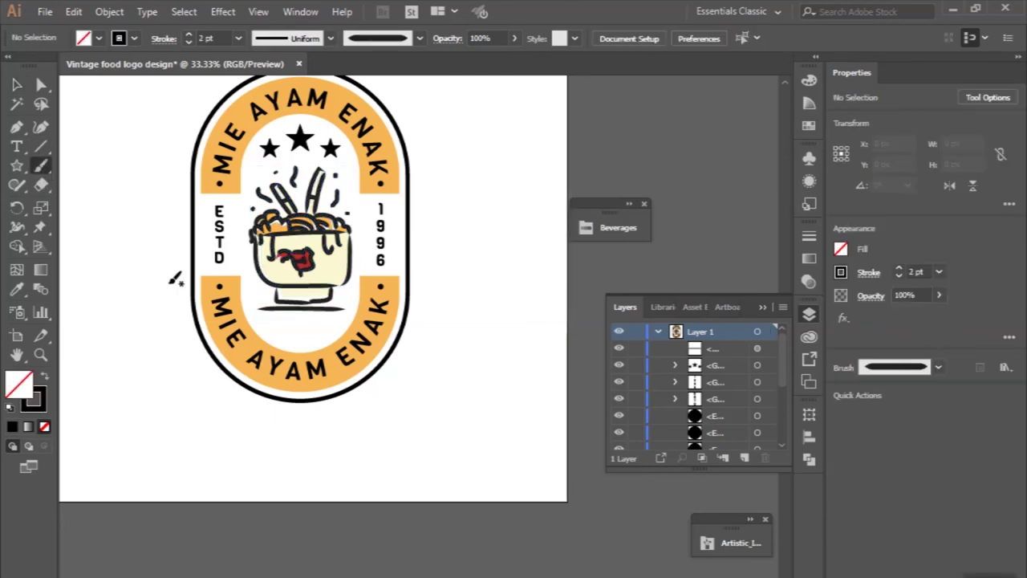
- Sketch a freehand spoon (head and handle) and fork (U prongs and handle)
{"action": "scroll", "coordinate": [278, 321], "scroll_direction": "up", "scroll_amount": 3}
{"action": "scroll", "coordinate": [318, 329], "scroll_direction": "down", "scroll_amount": 2}
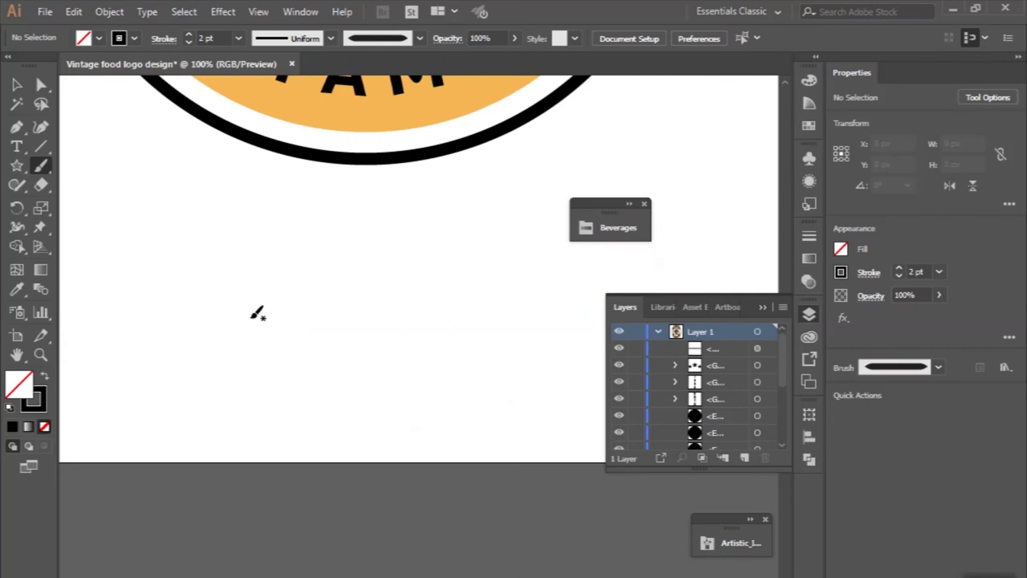
{"action": "left_click_drag", "start_coordinate": [271, 327], "coordinate": [273, 337]}
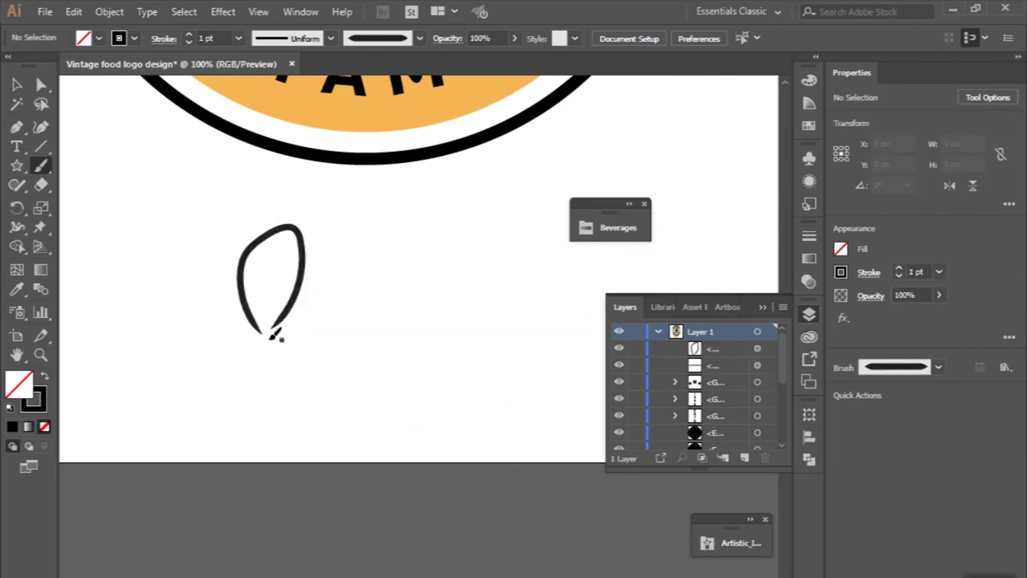
{"action": "left_click_drag", "start_coordinate": [275, 446], "coordinate": [274, 451]}
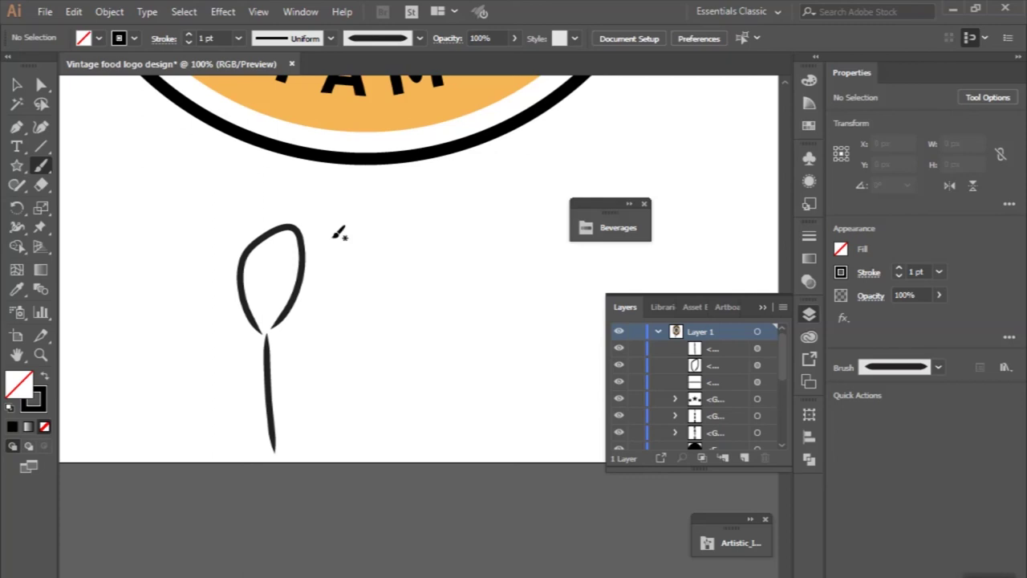
{"action": "left_click_drag", "start_coordinate": [432, 229], "coordinate": [432, 233]}
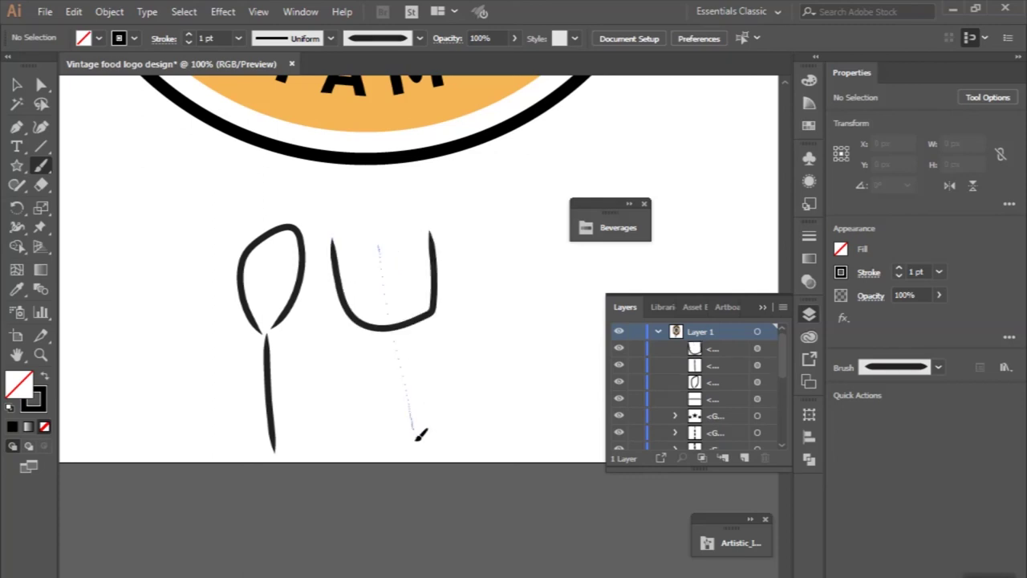
{"action": "left_click_drag", "start_coordinate": [418, 434], "coordinate": [415, 438]}
{"action": "scroll", "coordinate": [414, 438], "scroll_direction": "down", "scroll_amount": 1}
{"action": "key", "text": "ctrl+minus"}
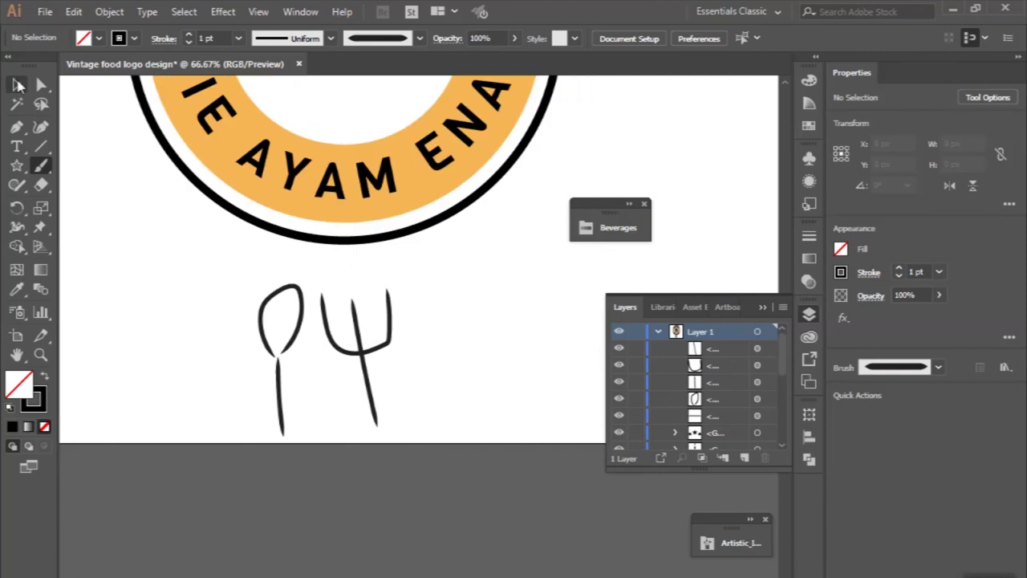
- Select only the spoon strokes and group them
{"action": "left_click", "coordinate": [18, 85]}
{"action": "left_click_drag", "start_coordinate": [193, 295], "coordinate": [456, 426]}
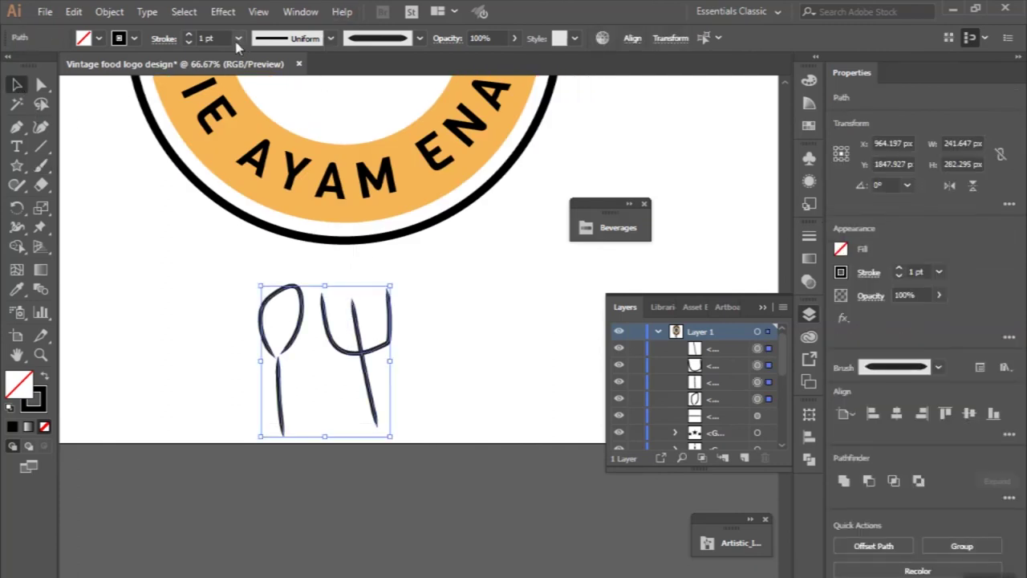
{"action": "left_click_drag", "start_coordinate": [189, 298], "coordinate": [459, 417]}
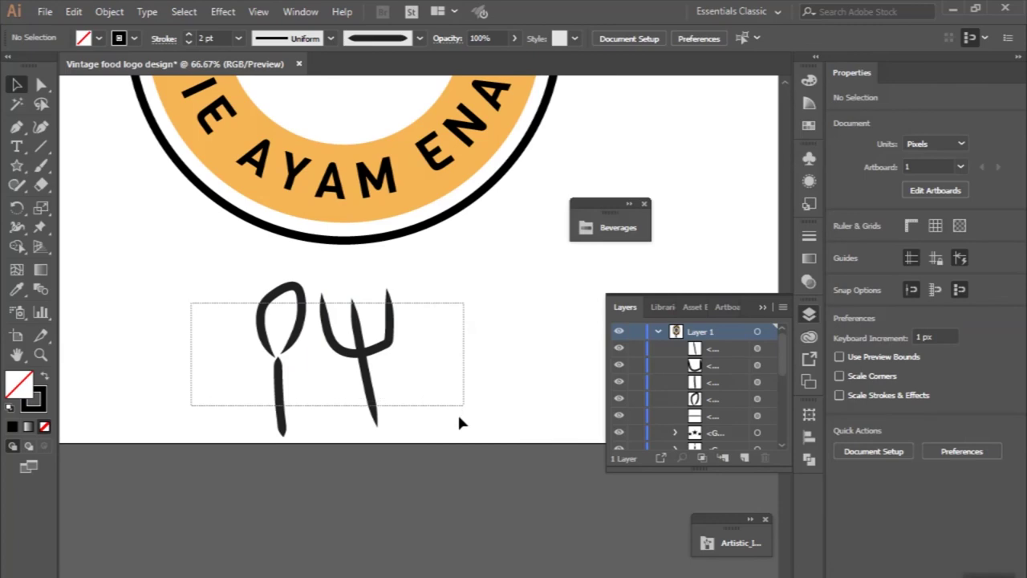
{"action": "left_click", "coordinate": [325, 390]}
{"action": "left_click_drag", "start_coordinate": [234, 335], "coordinate": [273, 374]}
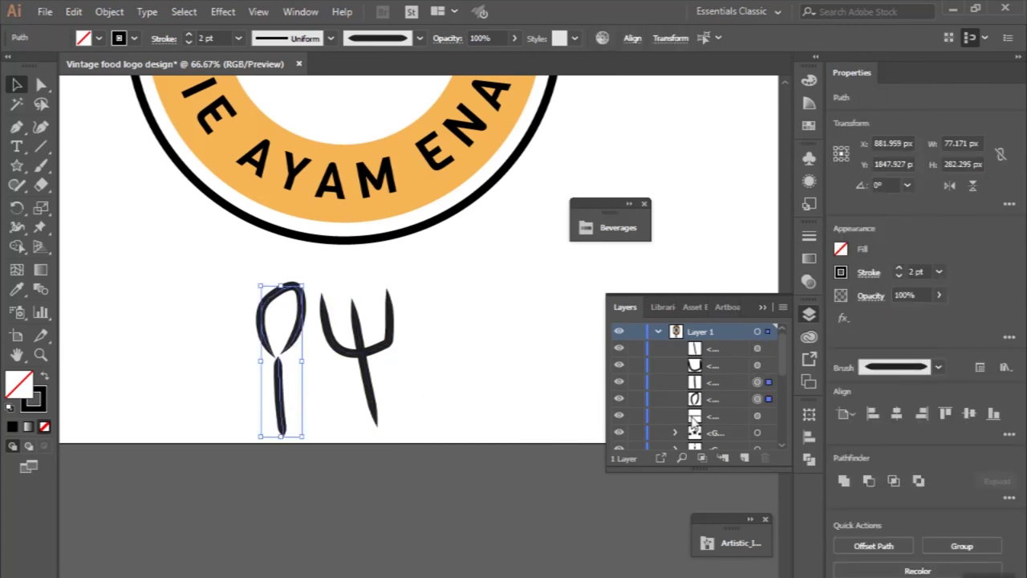
{"action": "left_click", "coordinate": [956, 549]}
- Widen the fork's curved prong stroke and group both fork strokes together
{"action": "left_click", "coordinate": [394, 337]}
{"action": "left_click", "coordinate": [391, 336]}
{"action": "scroll", "coordinate": [394, 337], "scroll_direction": "up", "scroll_amount": 2}
{"action": "mouse_move", "coordinate": [394, 299]}
{"action": "left_mouse_down"}
{"action": "mouse_move", "coordinate": [360, 305]}
{"action": "mouse_move", "coordinate": [371, 302]}
{"action": "left_mouse_up"}
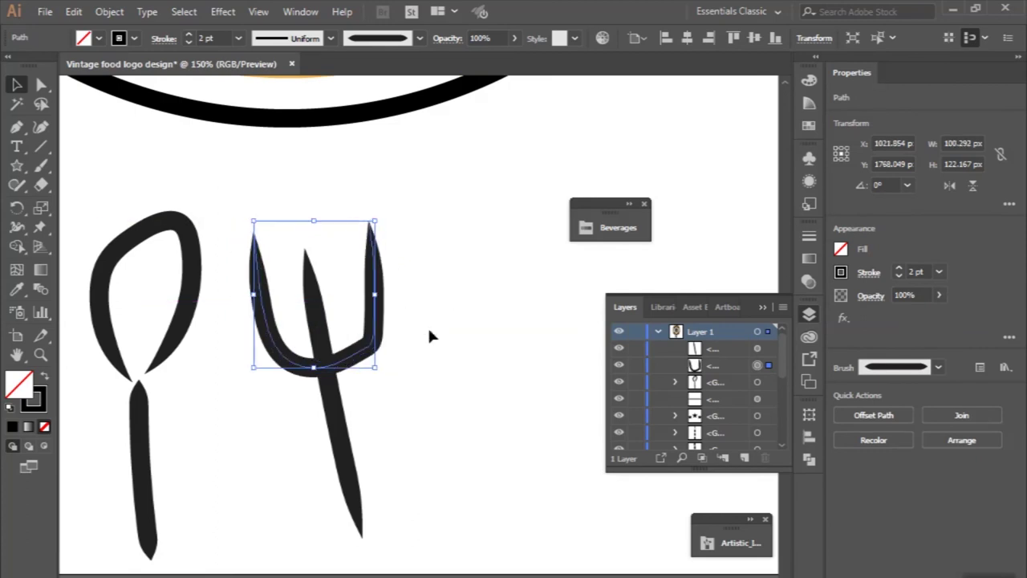
{"action": "left_click", "coordinate": [427, 325]}
{"action": "scroll", "coordinate": [403, 324], "scroll_direction": "down", "scroll_amount": 1}
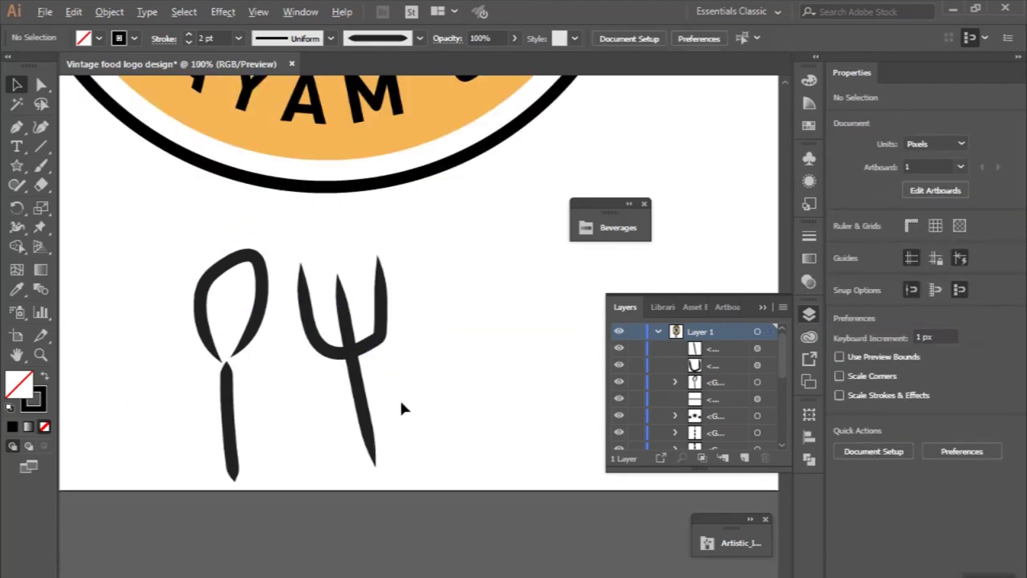
{"action": "left_click_drag", "start_coordinate": [405, 317], "coordinate": [321, 414]}
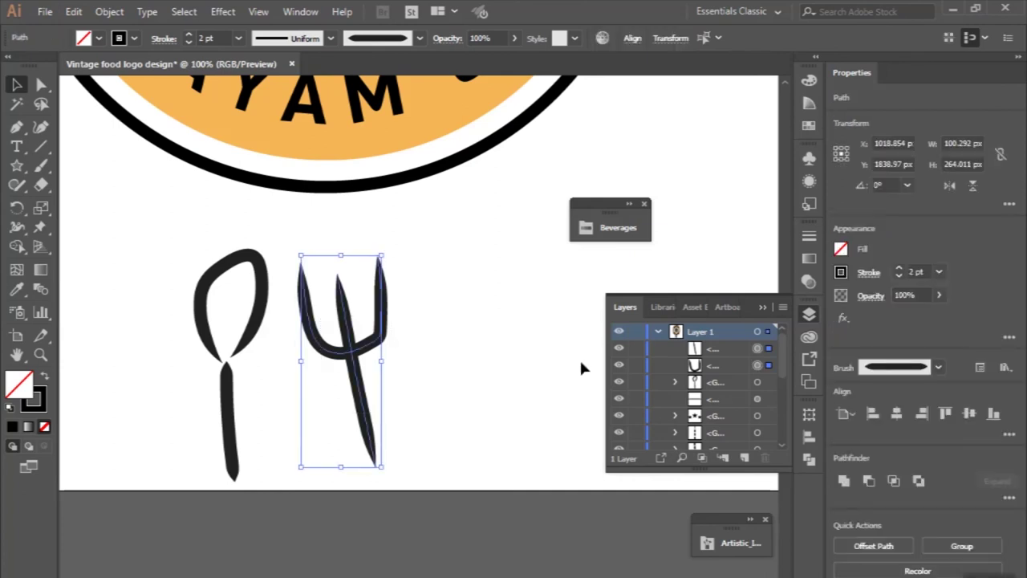
{"action": "left_click", "coordinate": [931, 545]}
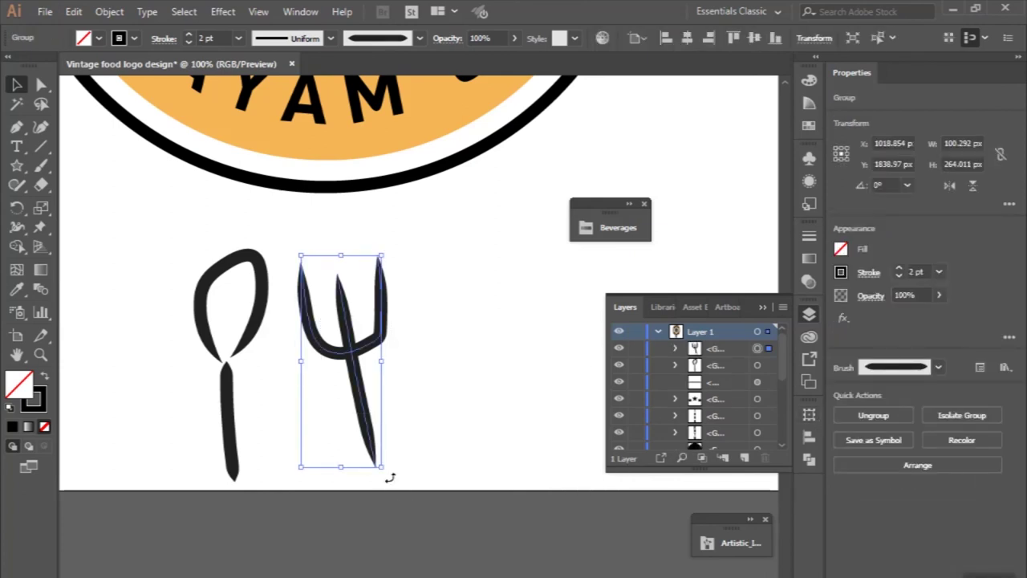
- Tilt the fork about 26 degrees, cross the spoon over it, and scale the pair down
{"action": "left_click_drag", "start_coordinate": [390, 478], "coordinate": [431, 439]}
{"action": "left_click_drag", "start_coordinate": [232, 393], "coordinate": [344, 385]}
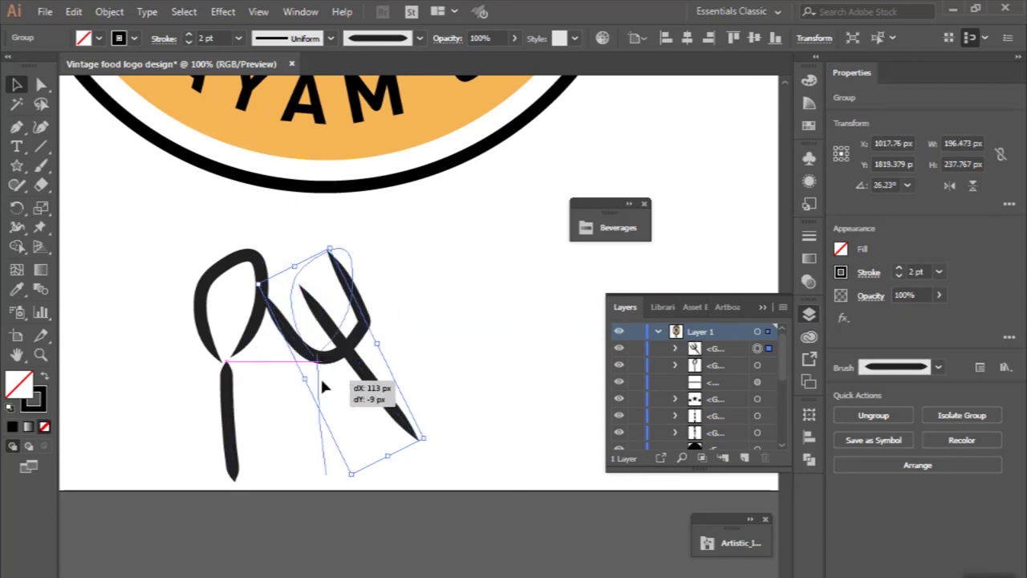
{"action": "mouse_move", "coordinate": [414, 268]}
{"action": "left_mouse_down"}
{"action": "mouse_move", "coordinate": [453, 337]}
{"action": "mouse_move", "coordinate": [431, 283]}
{"action": "mouse_move", "coordinate": [444, 283]}
{"action": "left_mouse_up"}
{"action": "left_click", "coordinate": [499, 380]}
{"action": "key", "text": "ctrl+minus"}
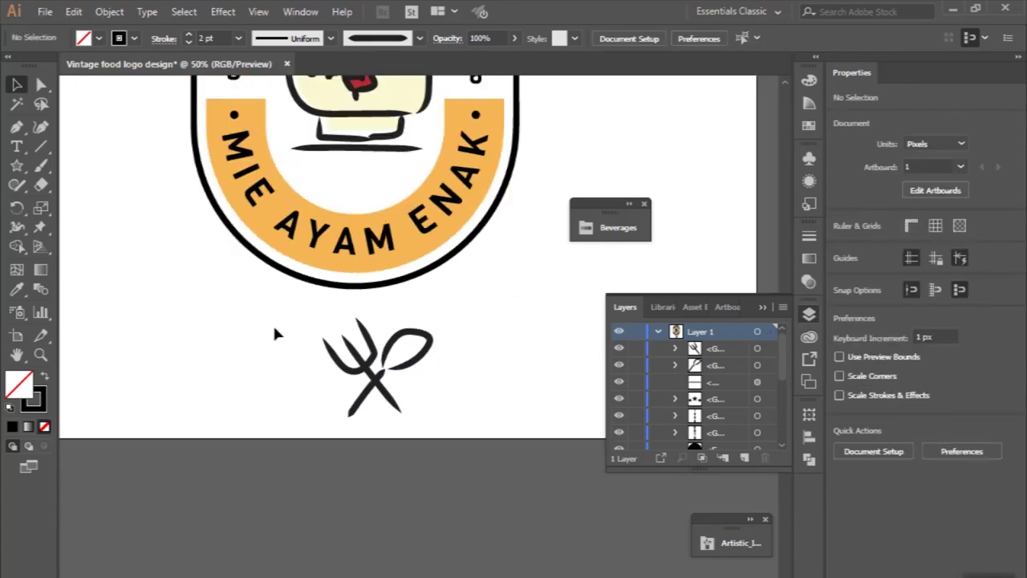
{"action": "mouse_move", "coordinate": [275, 332]}
{"action": "left_mouse_down"}
{"action": "mouse_move", "coordinate": [428, 425]}
{"action": "mouse_move", "coordinate": [376, 385]}
{"action": "mouse_move", "coordinate": [354, 195]}
{"action": "left_mouse_up"}
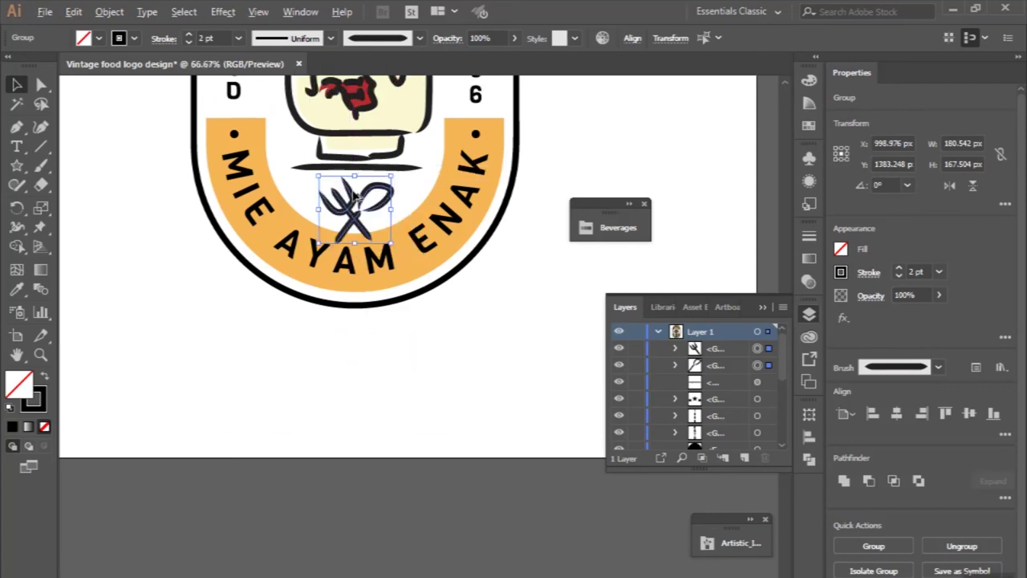
{"action": "key", "text": "ctrl+plus"}
{"action": "key", "text": "ctrl+plus"}
{"action": "key", "text": "ctrl+plus"}
{"action": "left_click_drag", "start_coordinate": [356, 147], "coordinate": [355, 179]}
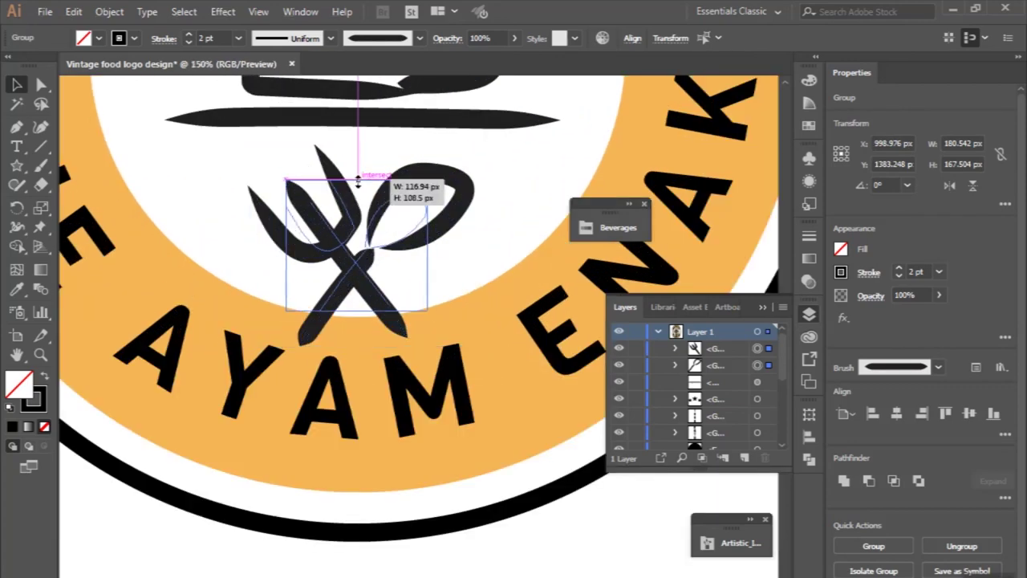
- Nudge the utensil icon up and pull the spoon loop's top anchor upward
{"action": "mouse_move", "coordinate": [359, 228]}
{"action": "left_mouse_down"}
{"action": "mouse_move", "coordinate": [351, 198]}
{"action": "mouse_move", "coordinate": [358, 216]}
{"action": "left_mouse_up"}
{"action": "key", "text": "ctrl+minus"}
{"action": "key", "text": "ctrl+plus"}
{"action": "key", "text": "a"}
{"action": "key", "text": "ctrl+plus"}
{"action": "key", "text": "ctrl+plus"}
{"action": "key", "text": "ctrl+plus"}
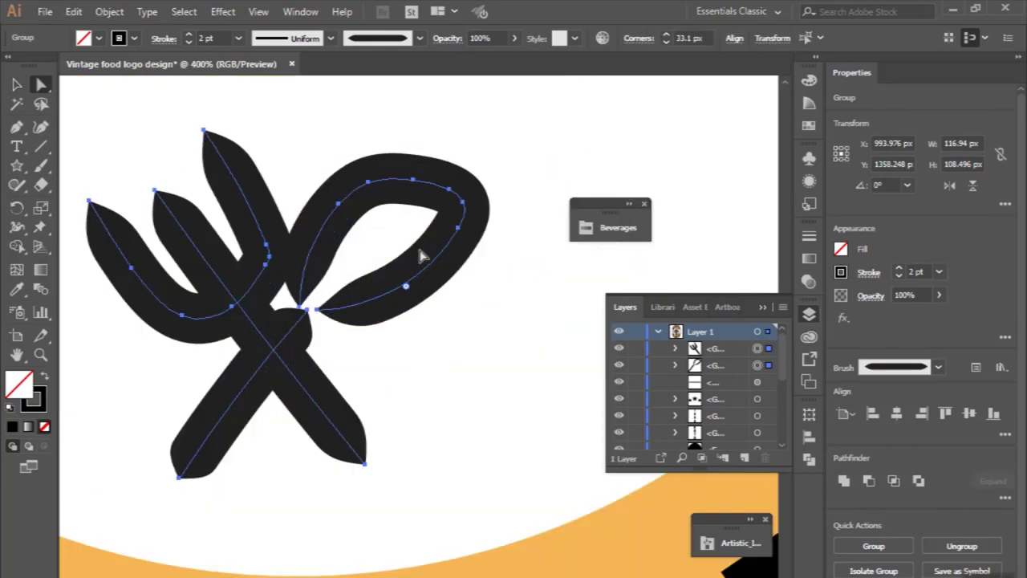
{"action": "key", "text": "ctrl+plus"}
{"action": "left_click", "coordinate": [483, 183]}
{"action": "left_click_drag", "start_coordinate": [408, 150], "coordinate": [408, 133]}
{"action": "key", "text": "ctrl+minus"}
{"action": "key", "text": "ctrl+minus"}
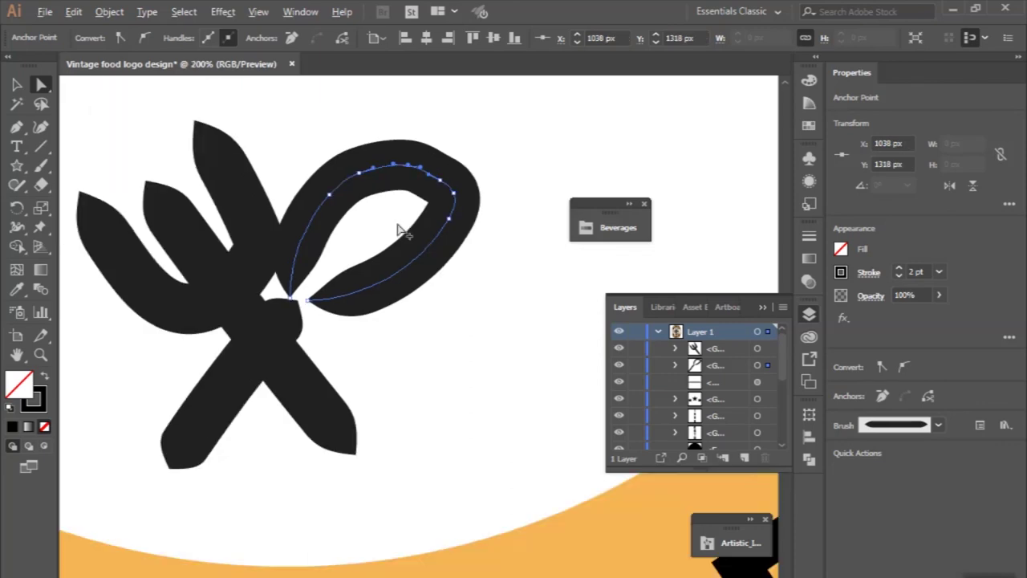
{"action": "key", "text": "ctrl+minus"}
{"action": "key", "text": "ctrl+minus"}
{"action": "key", "text": "ctrl+minus"}
{"action": "left_click", "coordinate": [394, 303]}
{"action": "key", "text": "ctrl+minus"}
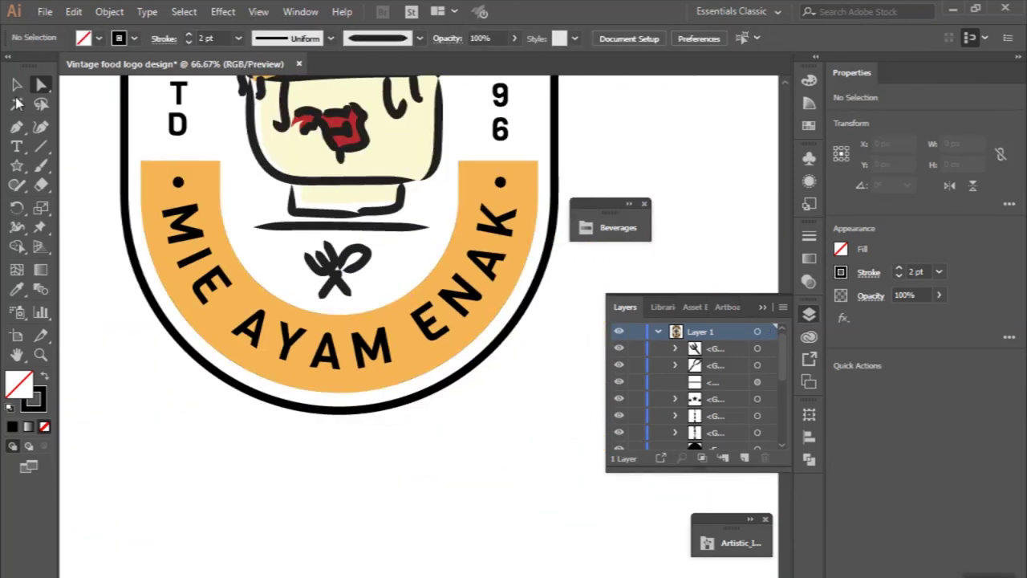
- Paint short brush dashes to the left and right of the utensil icon
{"action": "left_click", "coordinate": [45, 168]}
{"action": "scroll", "coordinate": [341, 273], "scroll_direction": "up", "scroll_amount": 2}
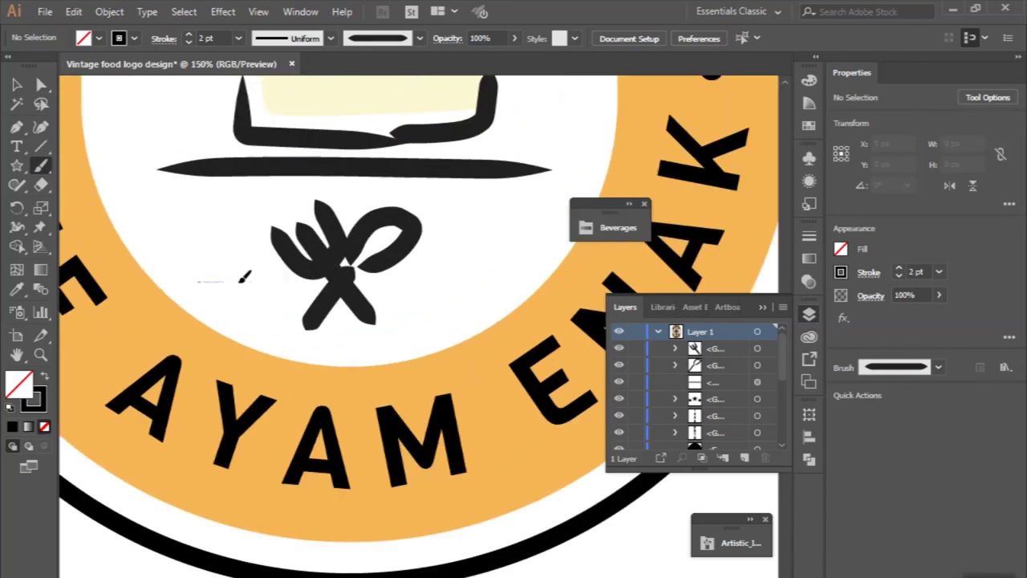
{"action": "left_click_drag", "start_coordinate": [239, 280], "coordinate": [241, 281]}
{"action": "left_click_drag", "start_coordinate": [479, 273], "coordinate": [481, 274]}
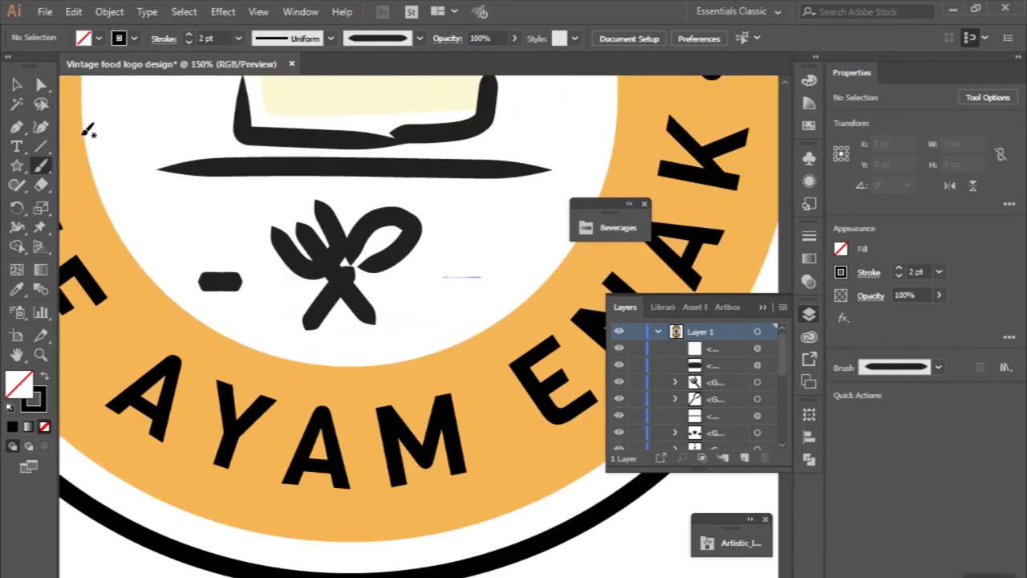
- Group the two dashes and centre them horizontally on the badge
{"action": "left_click", "coordinate": [17, 85]}
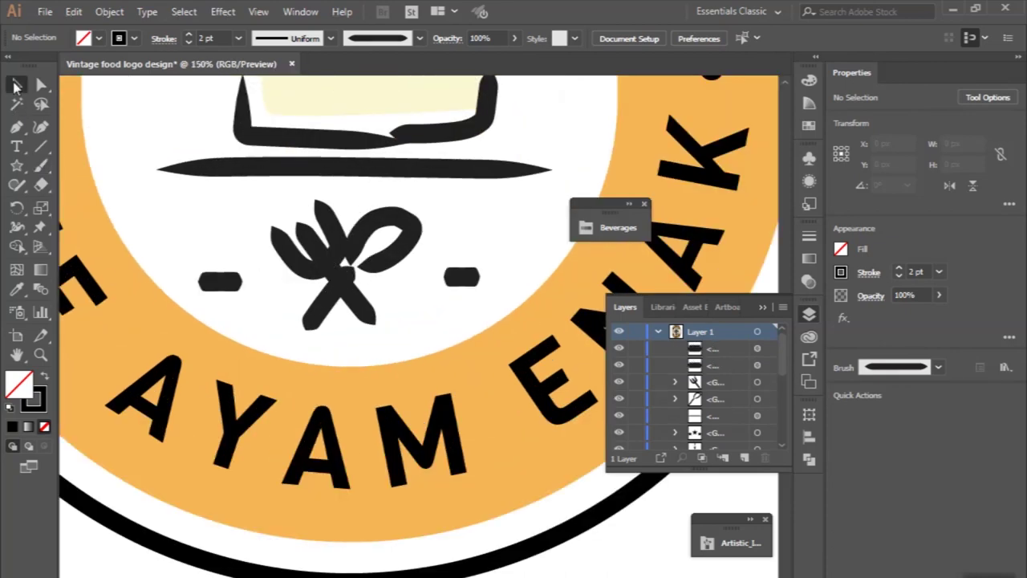
{"action": "left_click", "coordinate": [479, 284], "text": "shift"}
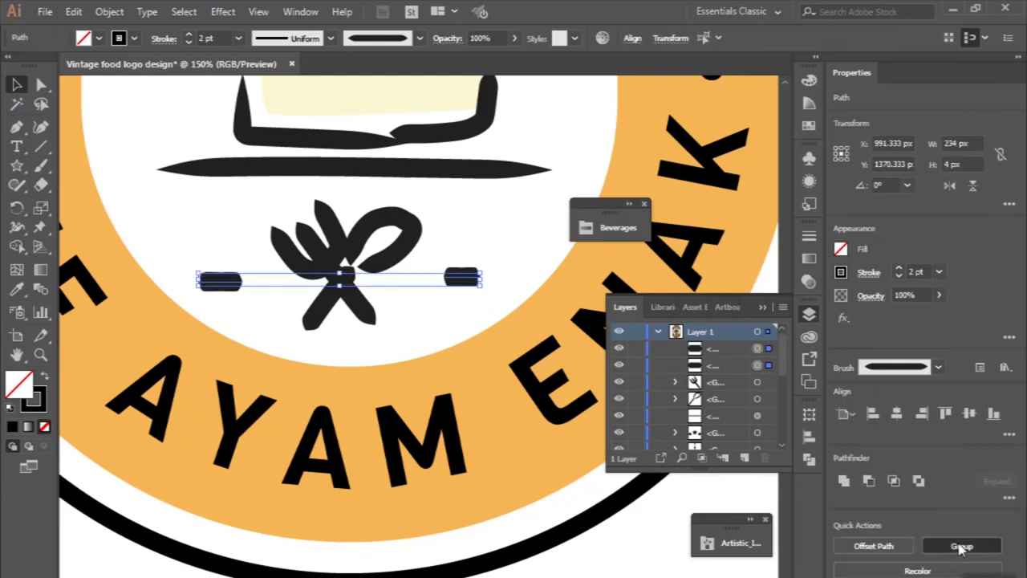
{"action": "left_click", "coordinate": [962, 547]}
{"action": "left_click", "coordinate": [692, 40]}
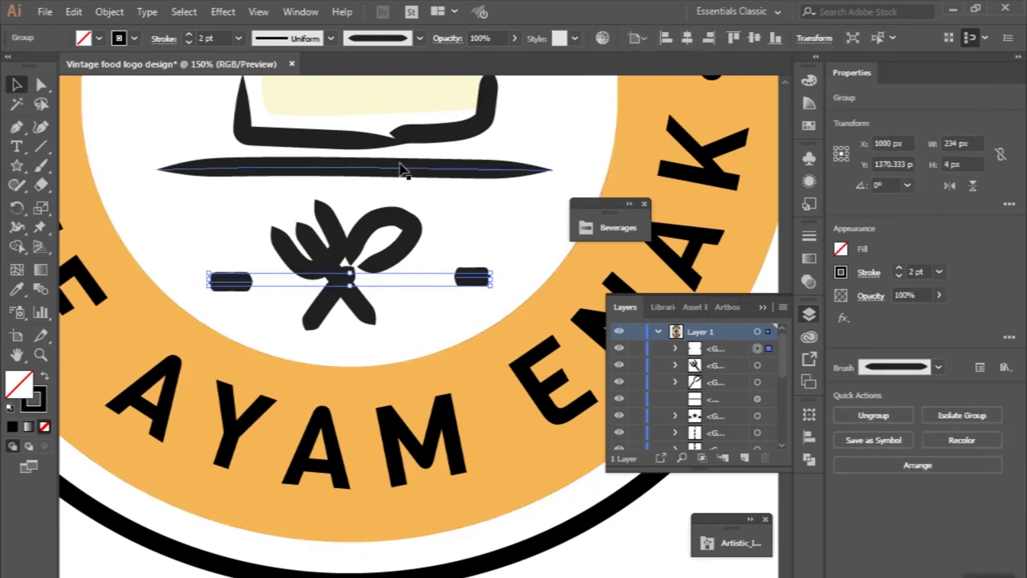
- Group the fork and spoon into one icon and review the whole logo
{"action": "left_click", "coordinate": [393, 217]}
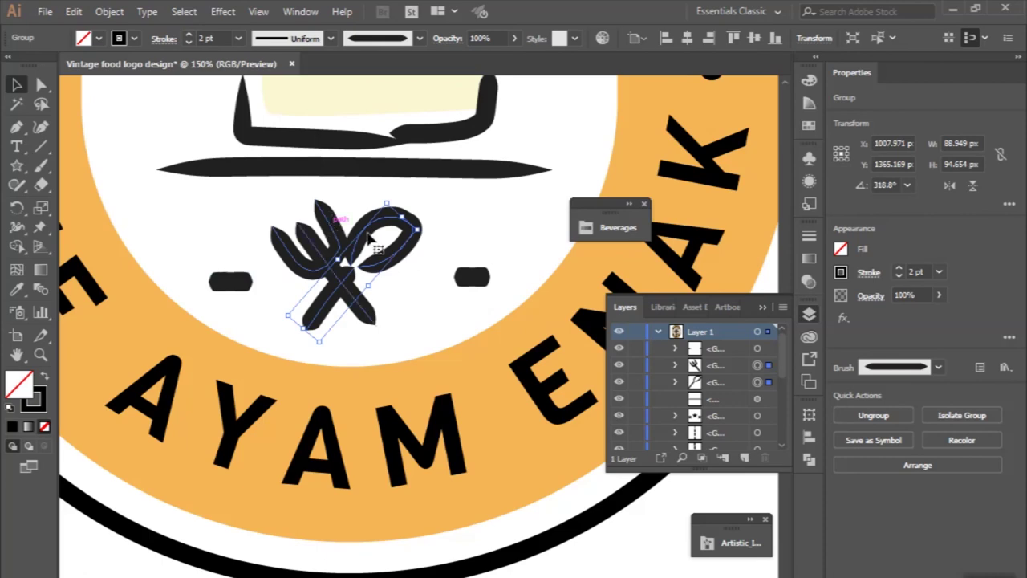
{"action": "left_click", "coordinate": [333, 229], "text": "shift"}
{"action": "left_click", "coordinate": [881, 546]}
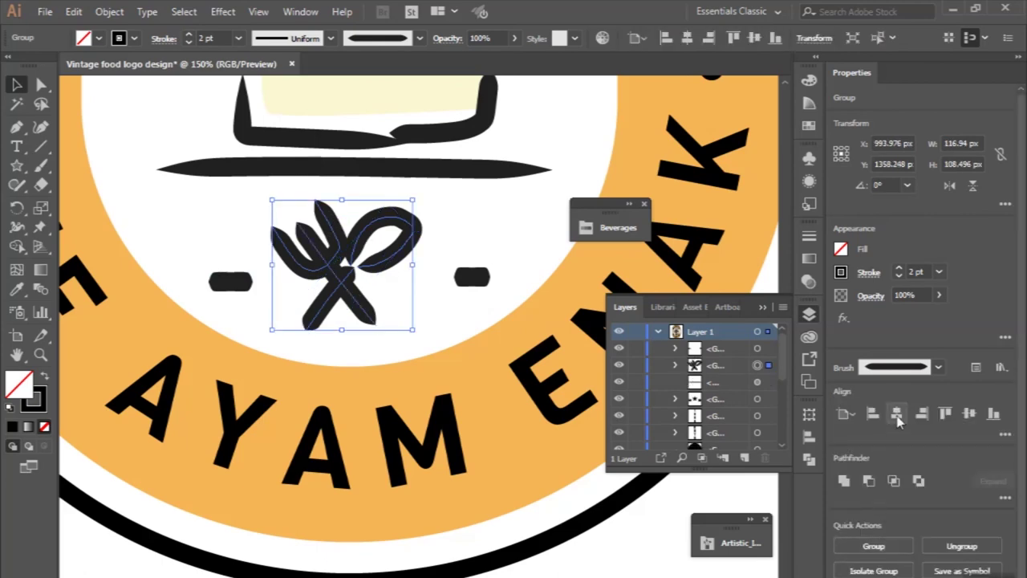
{"action": "key", "text": "ctrl+minus"}
{"action": "key", "text": "ctrl+minus"}
{"action": "key", "text": "ctrl+minus"}
{"action": "left_click", "coordinate": [361, 431]}
{"action": "scroll", "coordinate": [361, 430], "scroll_direction": "up", "scroll_amount": 2}
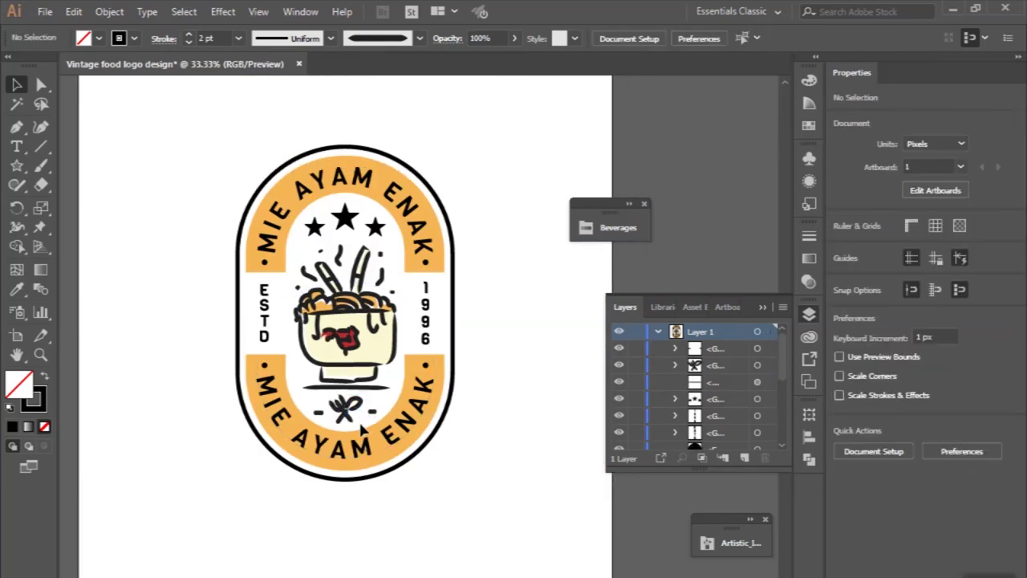
{"action": "scroll", "coordinate": [361, 426], "scroll_direction": "down", "scroll_amount": 1}
{"action": "scroll", "coordinate": [345, 479], "scroll_direction": "up", "scroll_amount": 3}
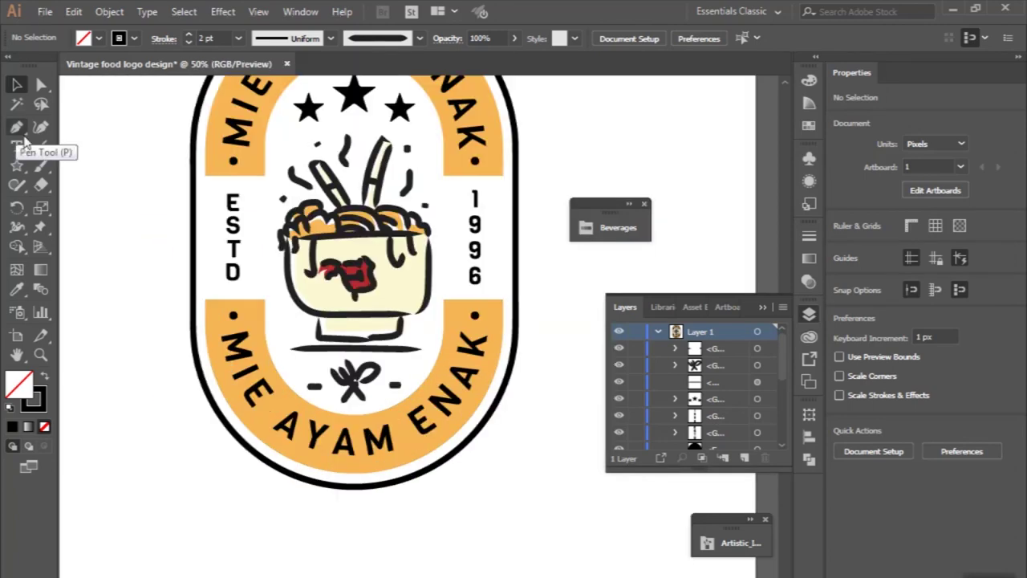
{"action": "left_click", "coordinate": [40, 165]}
- Paintbrush a highlight stroke along the bowl's bottom and a short stroke on its right side
{"action": "scroll", "coordinate": [361, 328], "scroll_direction": "up", "scroll_amount": 2}
{"action": "scroll", "coordinate": [361, 327], "scroll_direction": "up", "scroll_amount": 1}
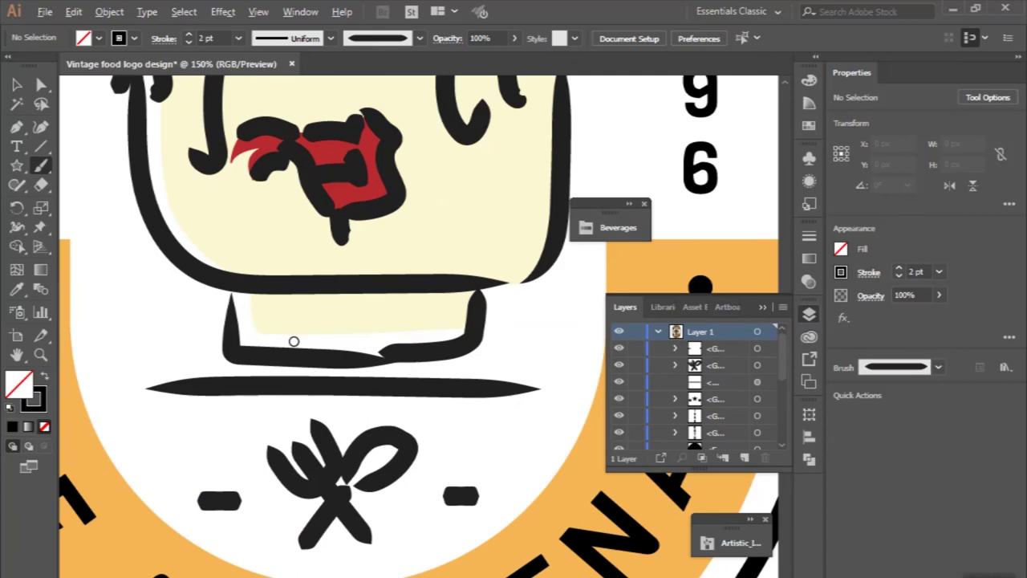
{"action": "scroll", "coordinate": [294, 341], "scroll_direction": "up", "scroll_amount": 1}
{"action": "scroll", "coordinate": [284, 249], "scroll_direction": "down", "scroll_amount": 2}
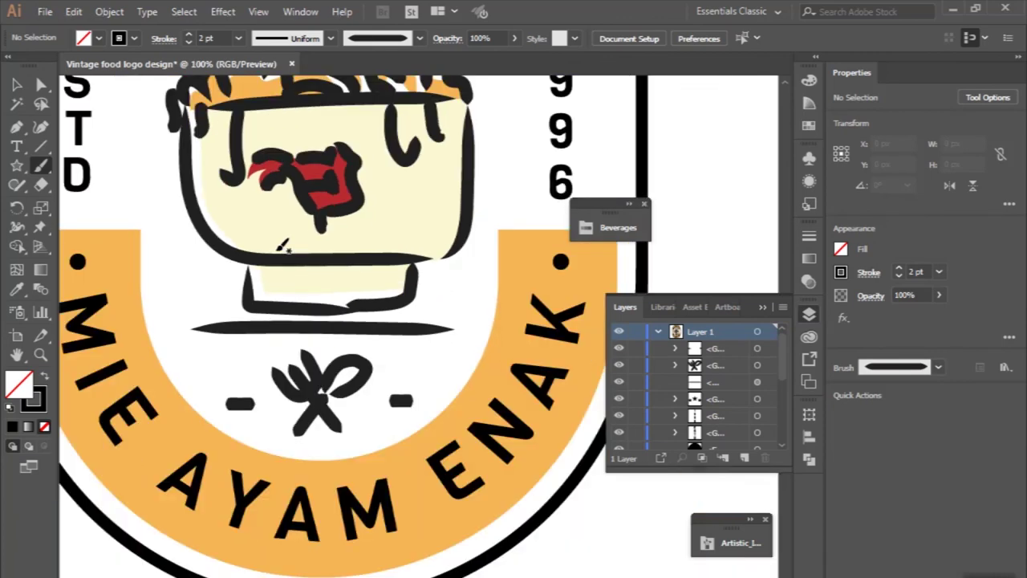
{"action": "left_click_drag", "start_coordinate": [440, 231], "coordinate": [441, 228]}
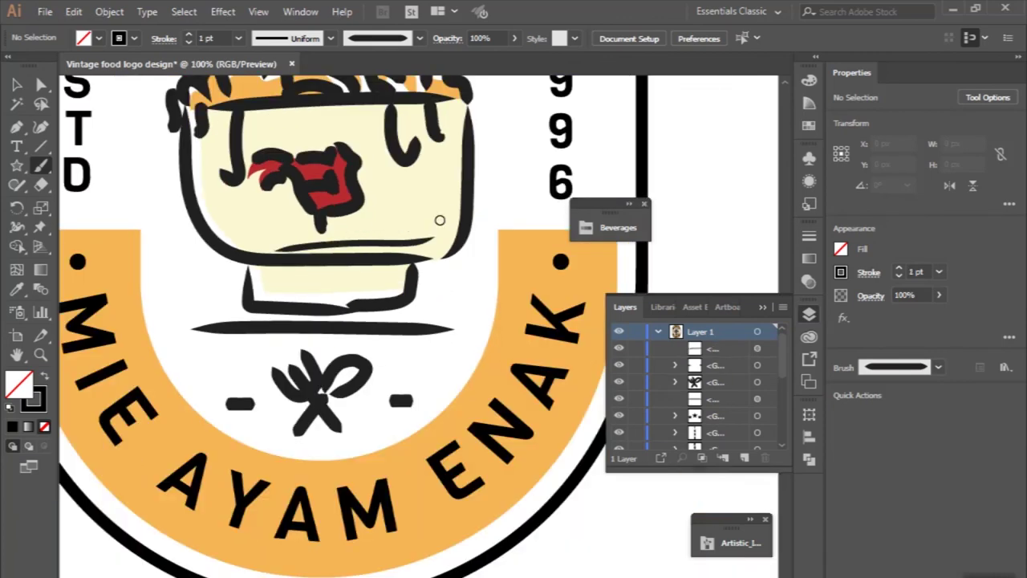
{"action": "scroll", "coordinate": [442, 224], "scroll_direction": "up", "scroll_amount": 1}
{"action": "key", "text": "ctrl+z"}
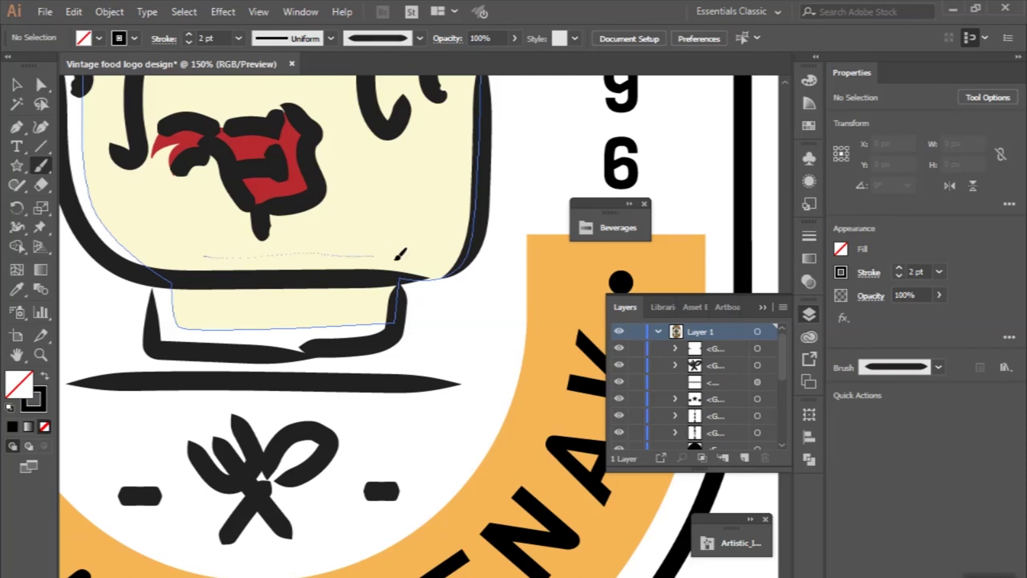
{"action": "left_click_drag", "start_coordinate": [443, 242], "coordinate": [444, 241]}
{"action": "left_click_drag", "start_coordinate": [453, 206], "coordinate": [441, 241]}
{"action": "scroll", "coordinate": [436, 256], "scroll_direction": "down", "scroll_amount": 2}
- Select both highlight strokes and expand their appearance into filled shapes
{"action": "left_click", "coordinate": [16, 83]}
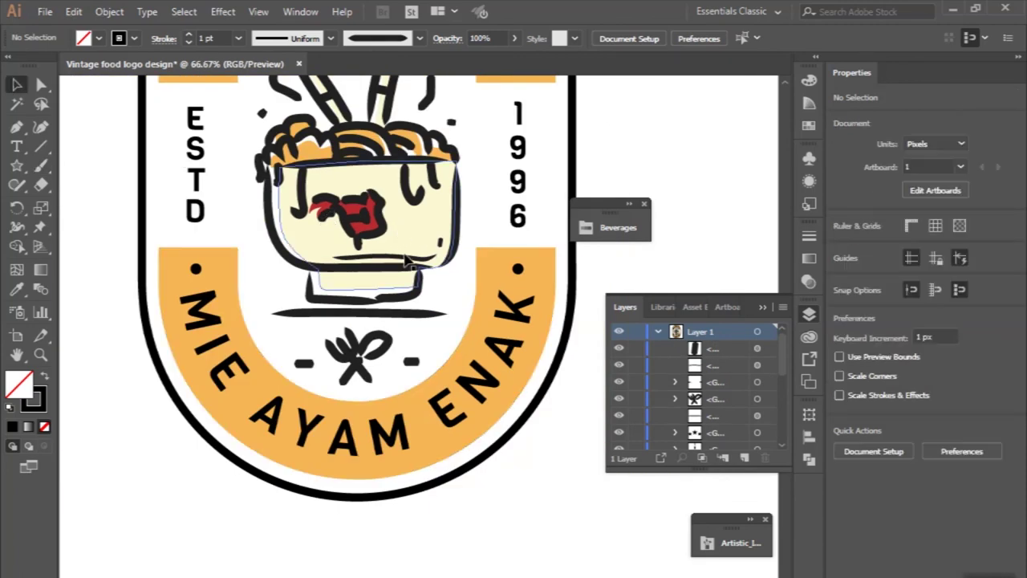
{"action": "left_click", "coordinate": [437, 253]}
{"action": "scroll", "coordinate": [439, 244], "scroll_direction": "up", "scroll_amount": 2}
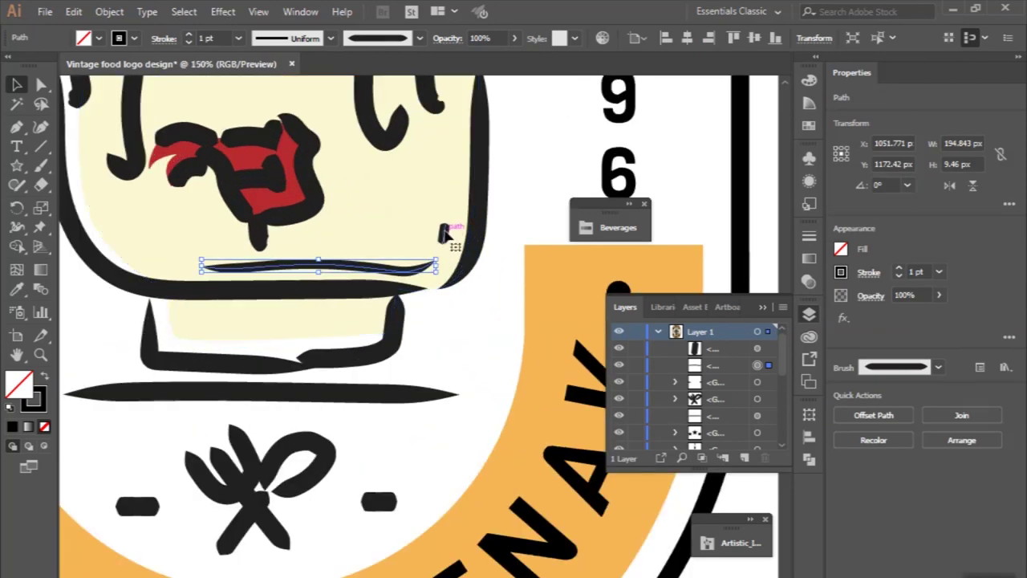
{"action": "left_click", "coordinate": [757, 348], "text": "shift"}
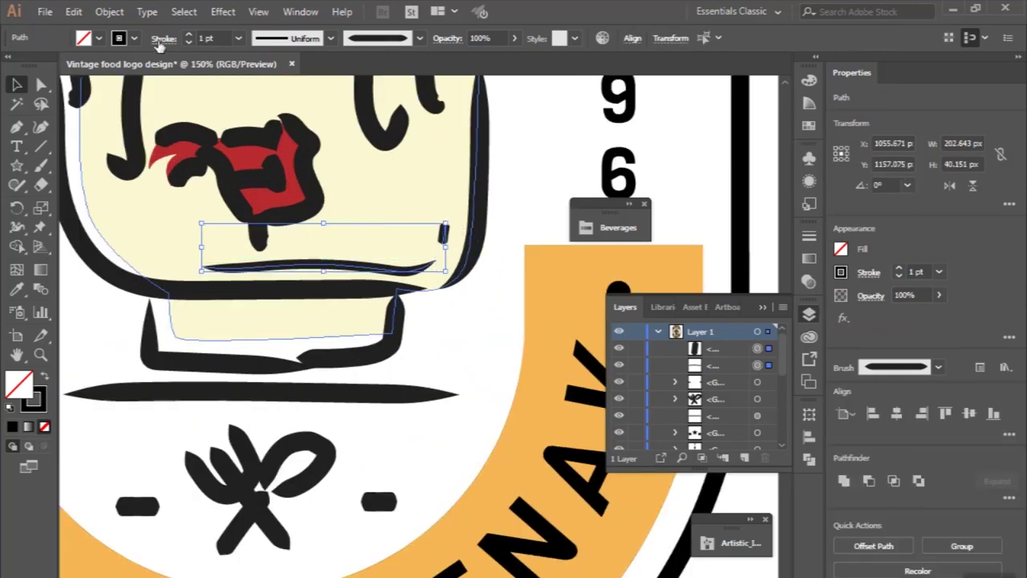
{"action": "left_click", "coordinate": [110, 11]}
{"action": "left_click", "coordinate": [177, 50]}
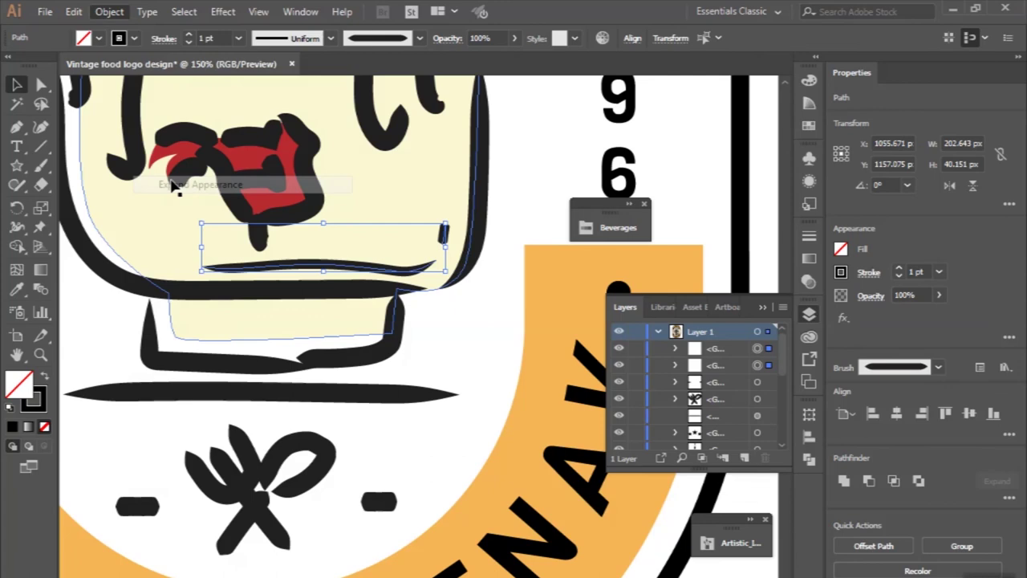
- Colour the expanded highlights with the orange sampled from the band
{"action": "left_click", "coordinate": [16, 288]}
{"action": "left_click", "coordinate": [550, 265]}
{"action": "key", "text": "v"}
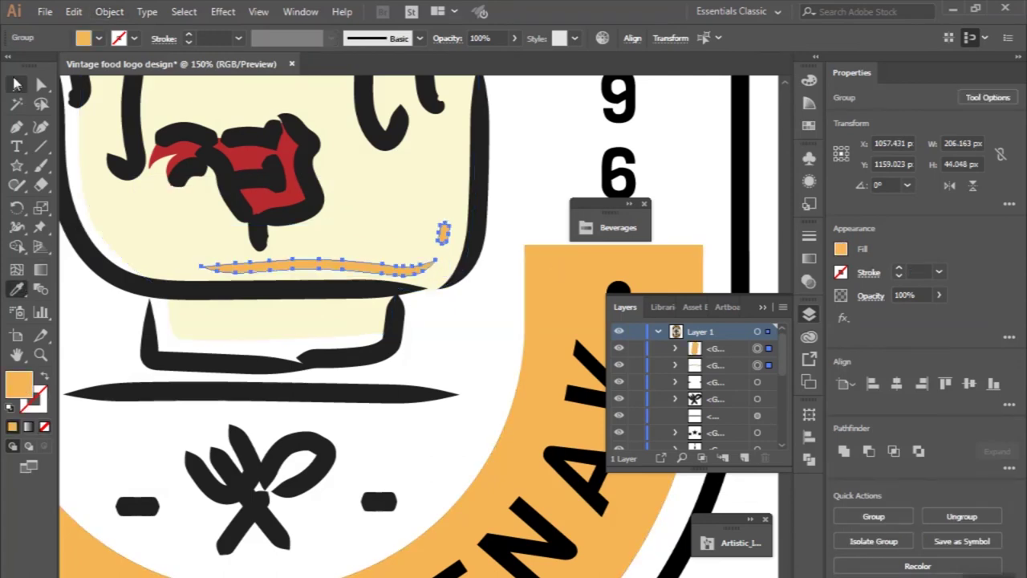
{"action": "scroll", "coordinate": [320, 275], "scroll_direction": "down", "scroll_amount": 2}
{"action": "left_click", "coordinate": [228, 276]}
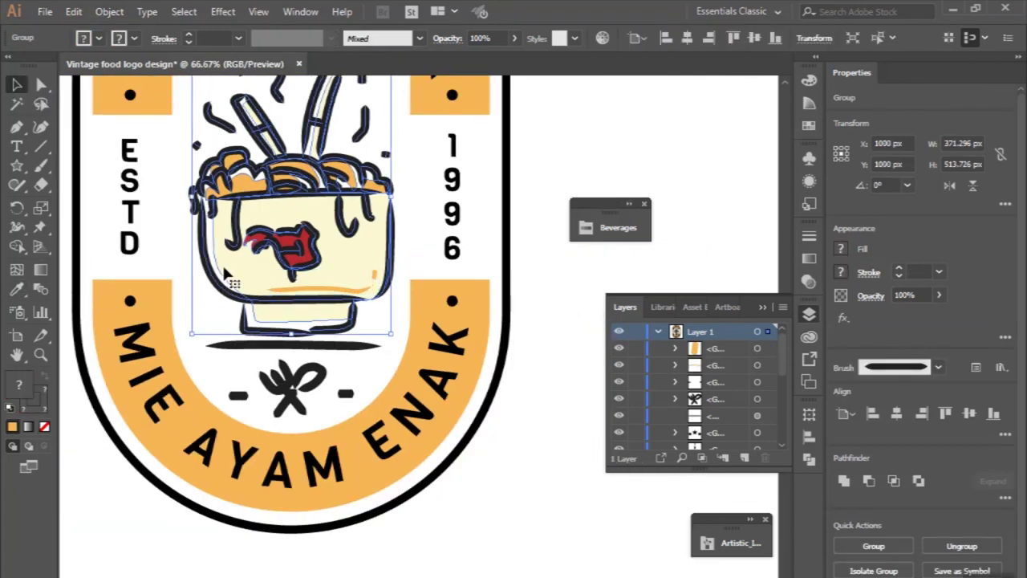
- Expand the noodle bowl group's appearance into plain shapes
{"action": "double_click", "coordinate": [218, 286]}
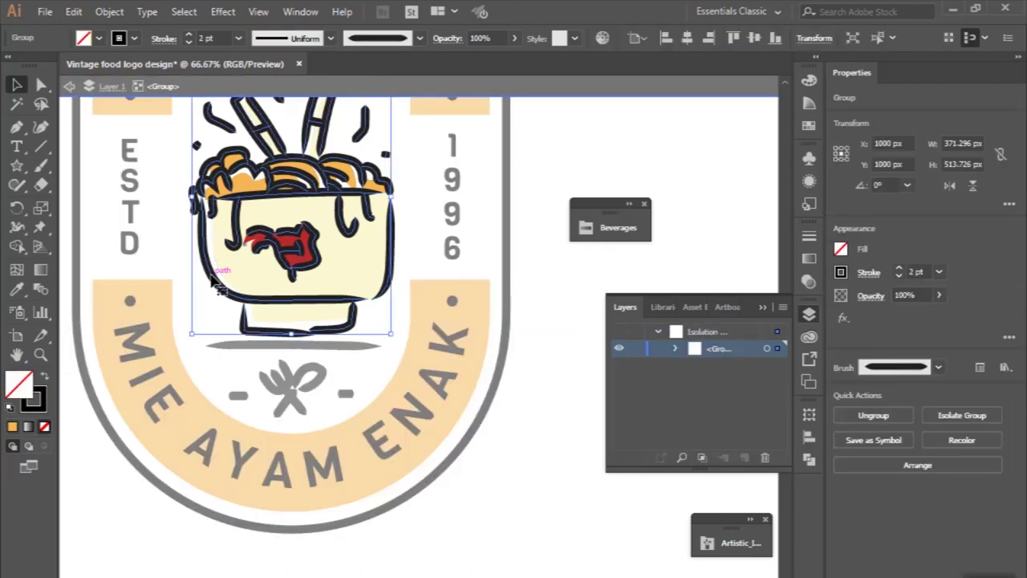
{"action": "left_click", "coordinate": [109, 11]}
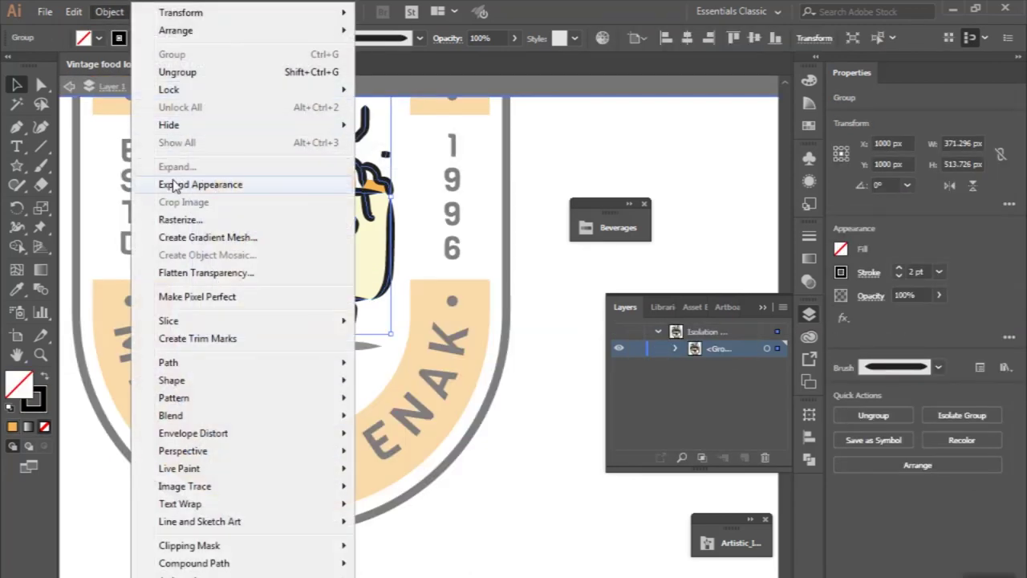
{"action": "left_click", "coordinate": [193, 185]}
{"action": "left_click", "coordinate": [420, 255]}
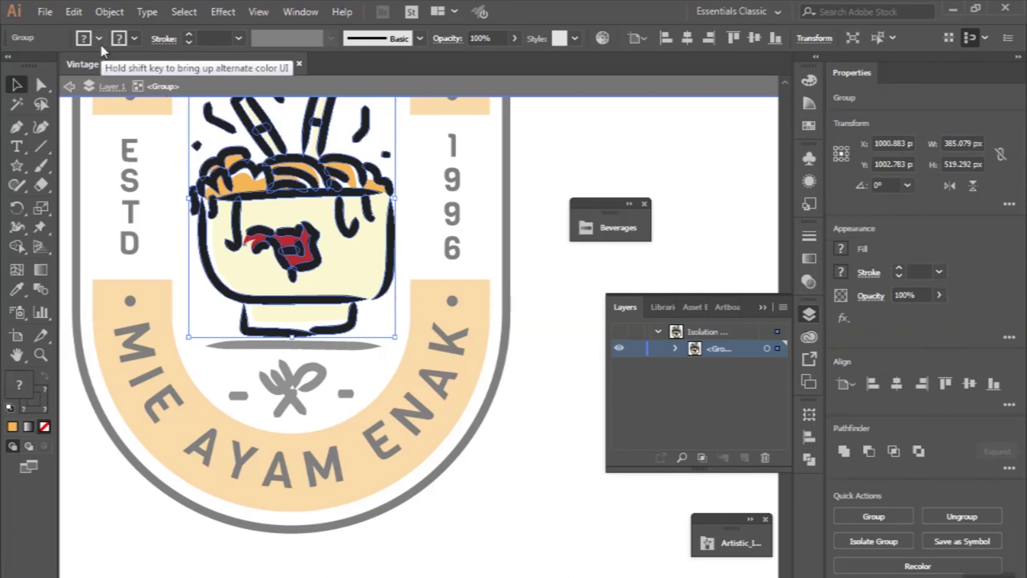
- Inside the bowl group, lock the first sub-object and fill the bowl outline black
{"action": "double_click", "coordinate": [212, 239]}
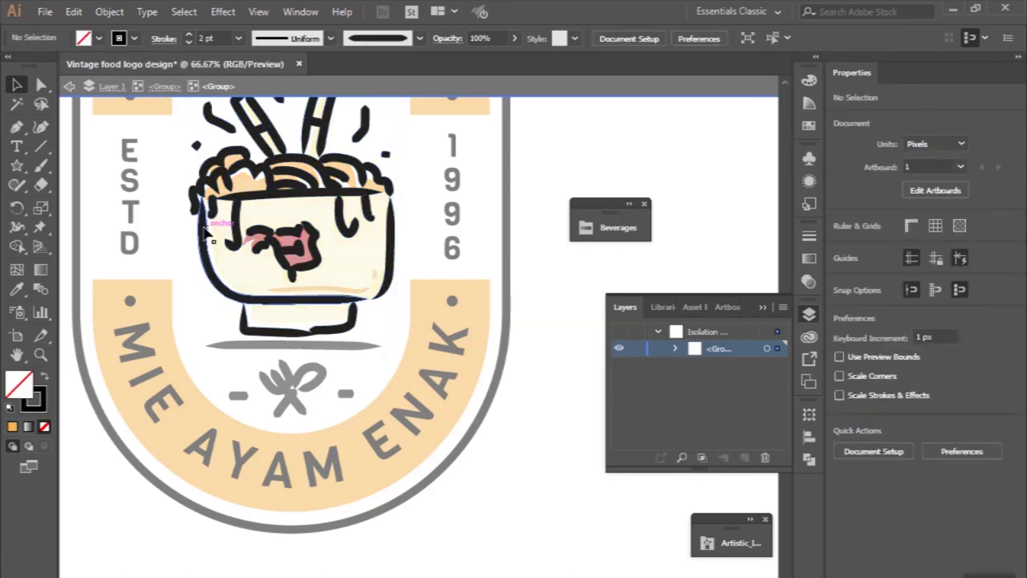
{"action": "left_click", "coordinate": [211, 240]}
{"action": "left_click", "coordinate": [73, 90]}
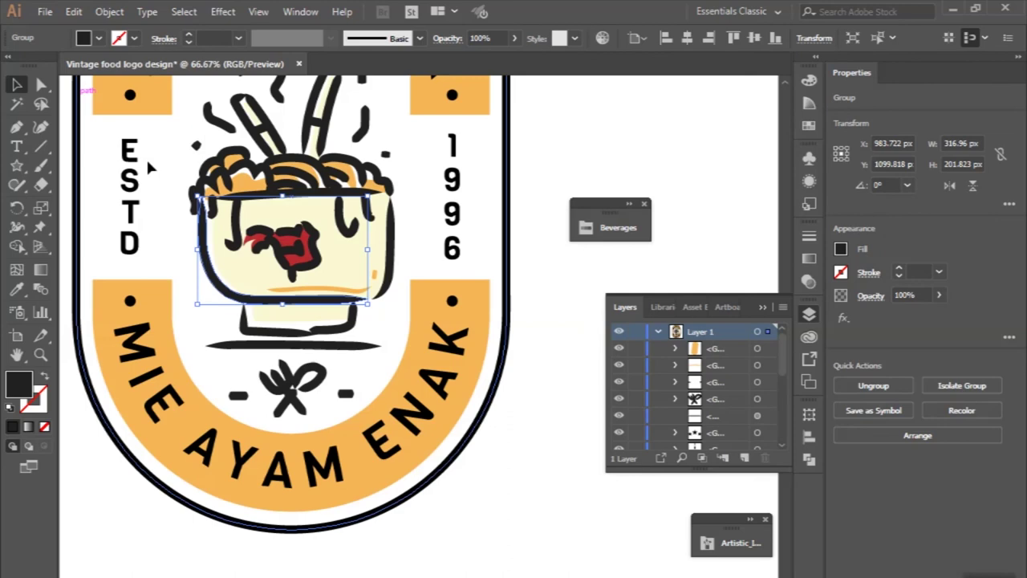
{"action": "double_click", "coordinate": [205, 245]}
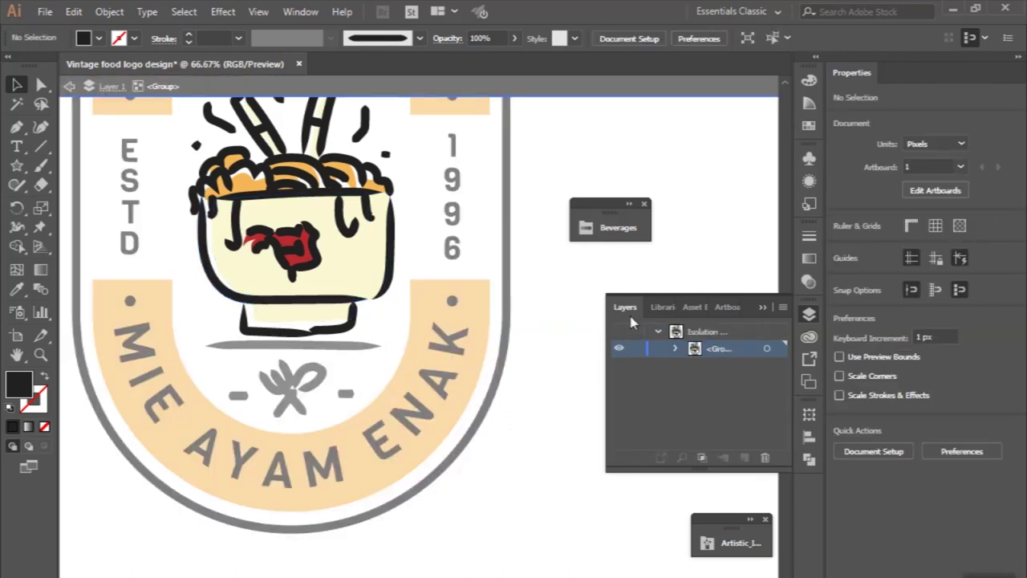
{"action": "left_click", "coordinate": [675, 349]}
{"action": "left_click", "coordinate": [636, 365]}
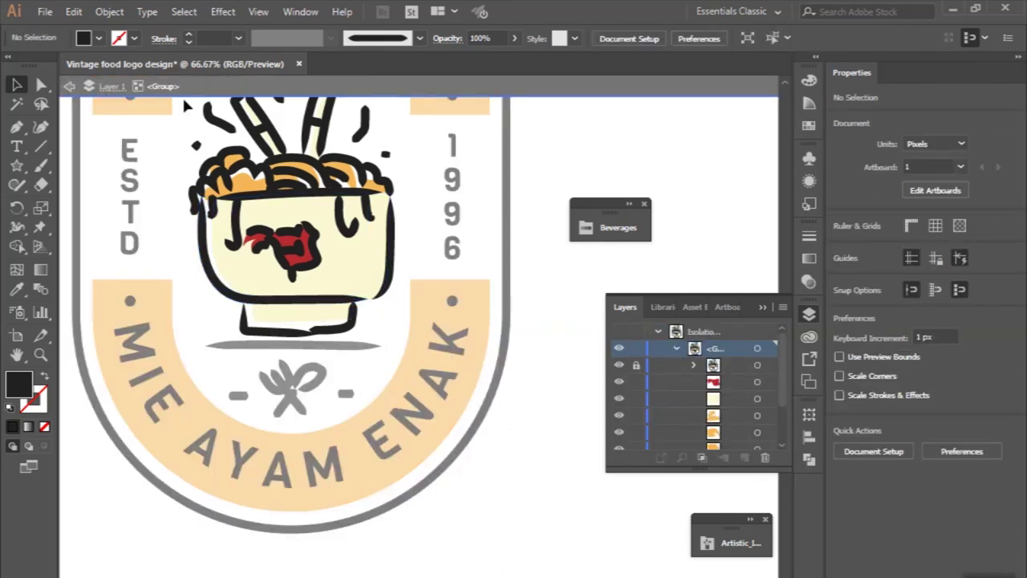
{"action": "left_click", "coordinate": [757, 365]}
{"action": "left_click", "coordinate": [98, 39]}
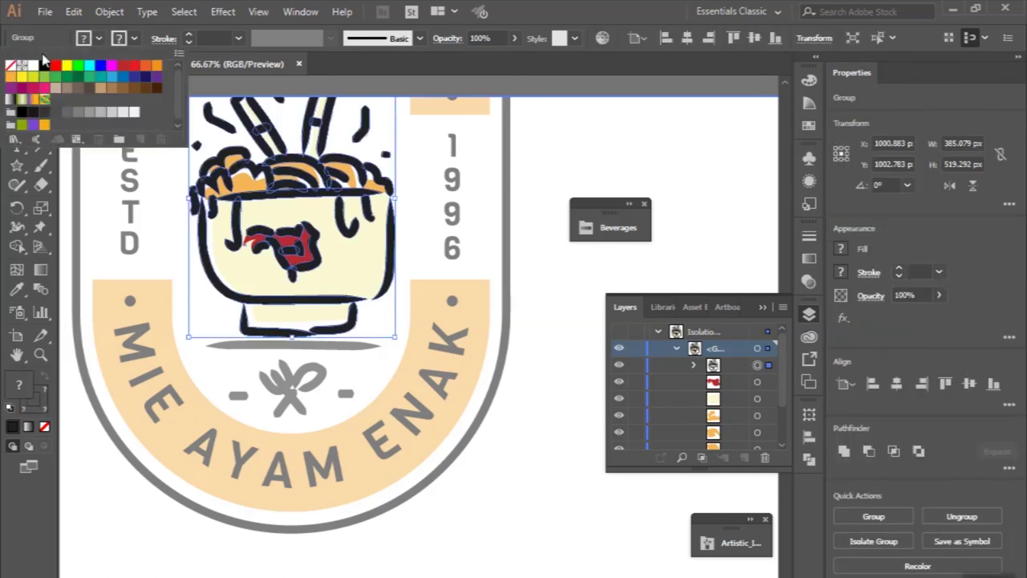
{"action": "left_click", "coordinate": [44, 66]}
{"action": "left_click", "coordinate": [472, 190]}
{"action": "double_click", "coordinate": [472, 190]}
- Expand the fork-spoon icon and its flanking dashes into filled shapes
{"action": "scroll", "coordinate": [472, 193], "scroll_direction": "up", "scroll_amount": 2}
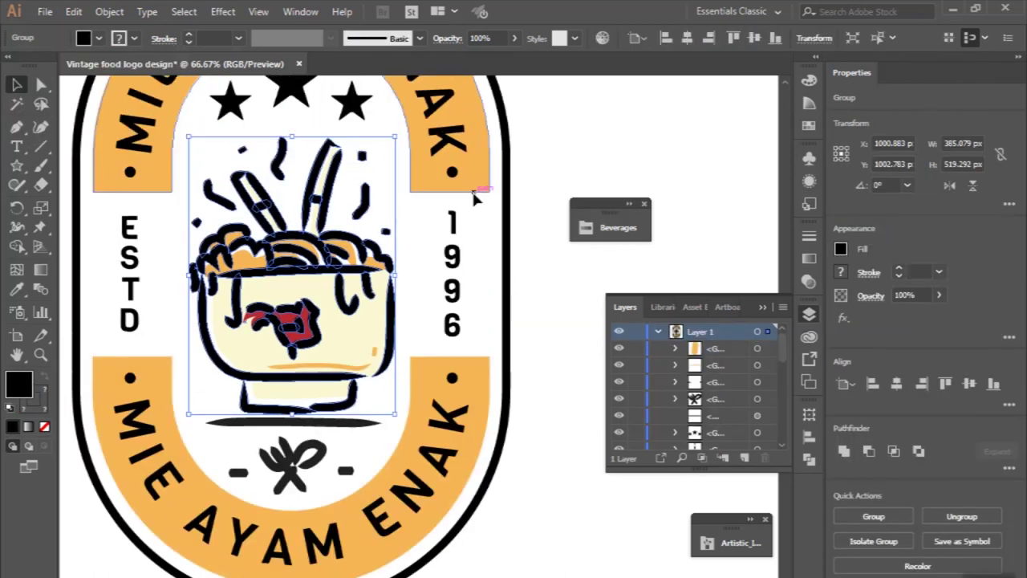
{"action": "left_click", "coordinate": [308, 480]}
{"action": "left_click", "coordinate": [109, 11]}
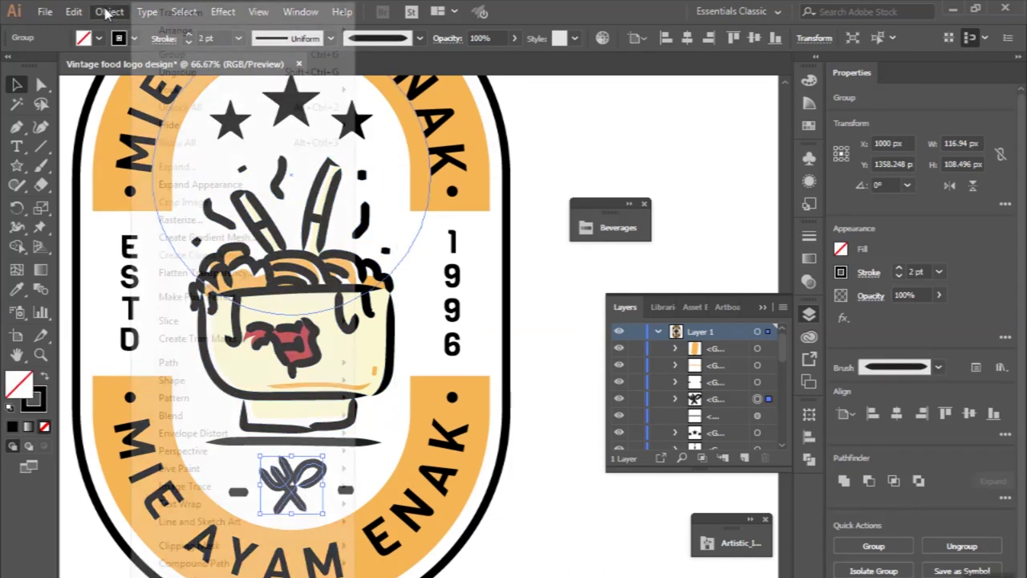
{"action": "left_click", "coordinate": [148, 183]}
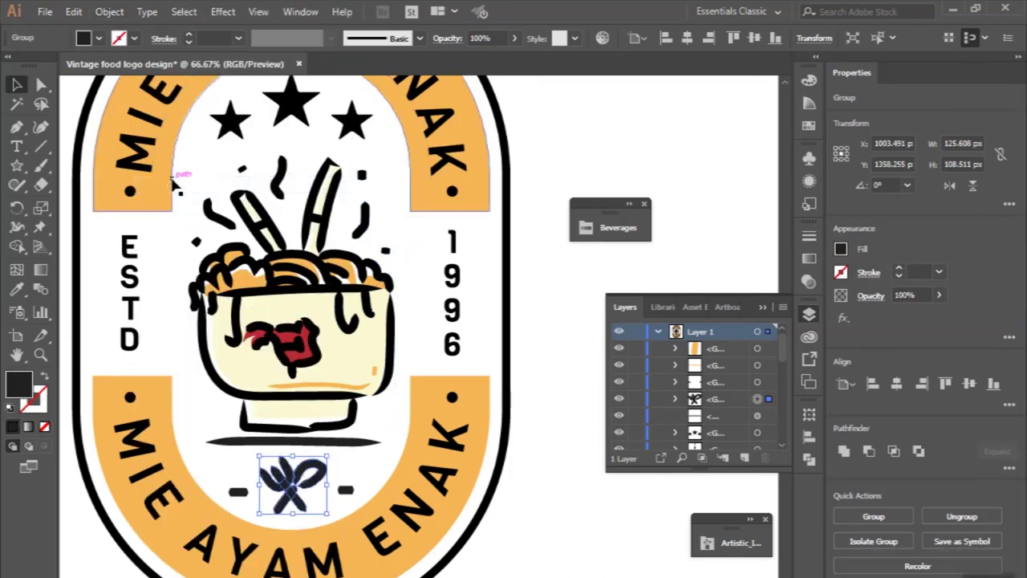
{"action": "left_click", "coordinate": [247, 492]}
{"action": "left_click", "coordinate": [109, 11]}
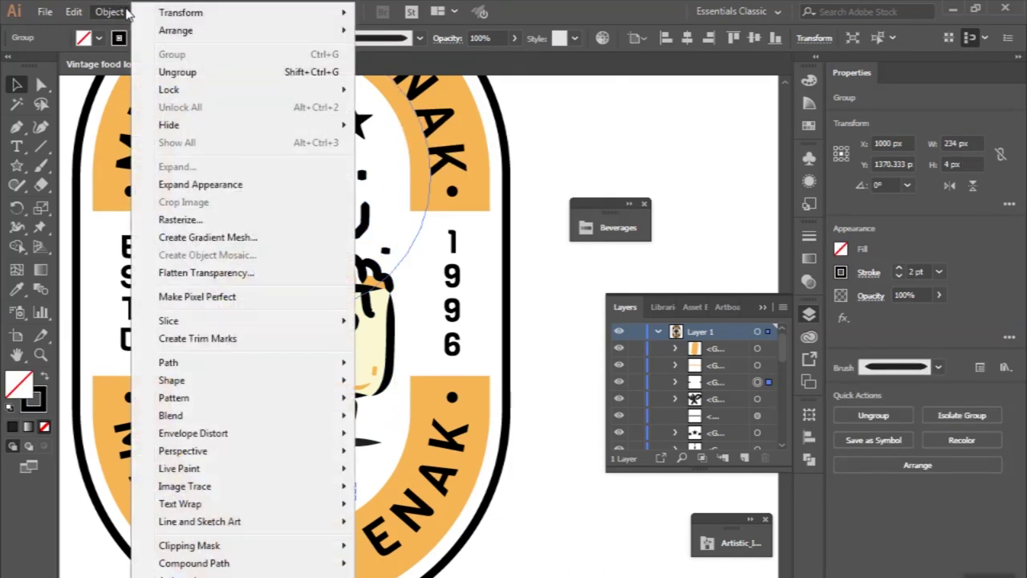
{"action": "left_click", "coordinate": [179, 185]}
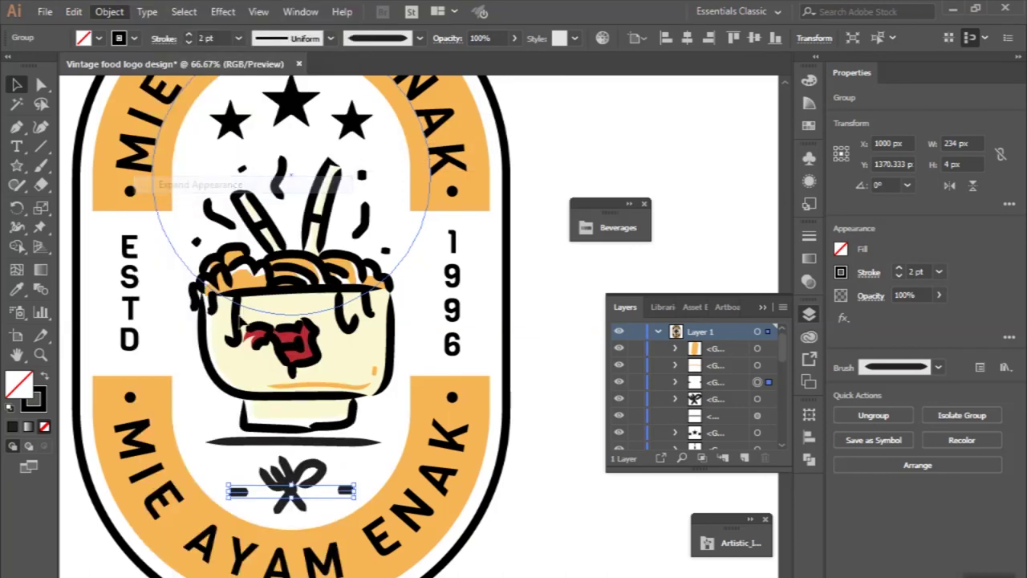
- Expand the base line and give it and the fork icon the star's black
{"action": "left_click", "coordinate": [291, 440]}
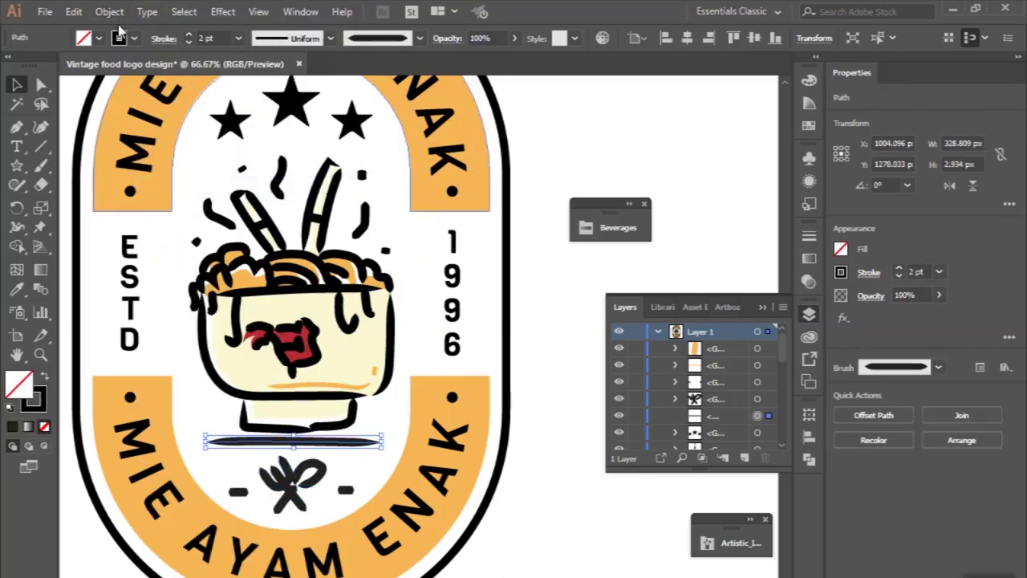
{"action": "left_click", "coordinate": [109, 11]}
{"action": "left_click", "coordinate": [201, 184]}
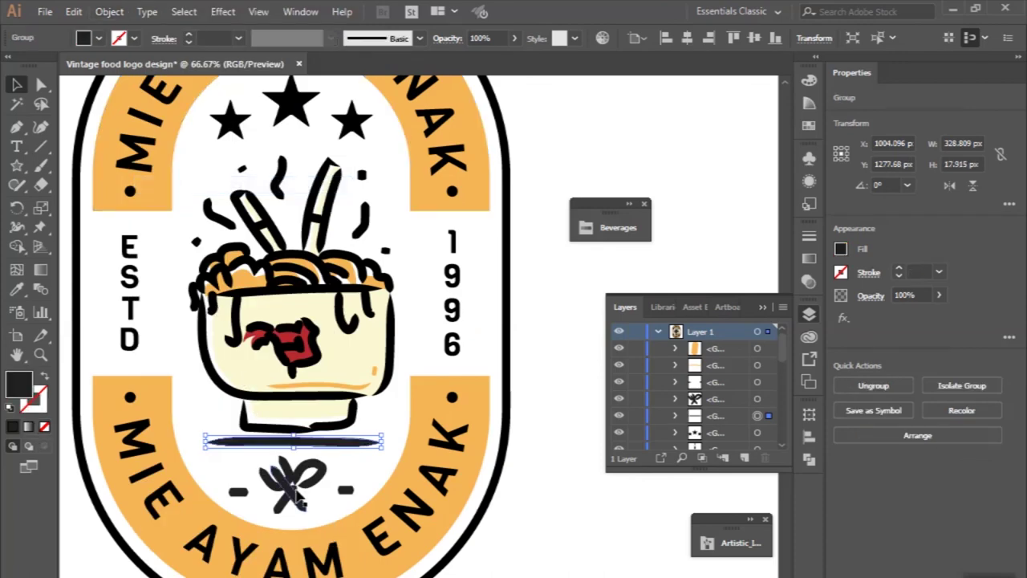
{"action": "left_click", "coordinate": [350, 491], "text": "shift"}
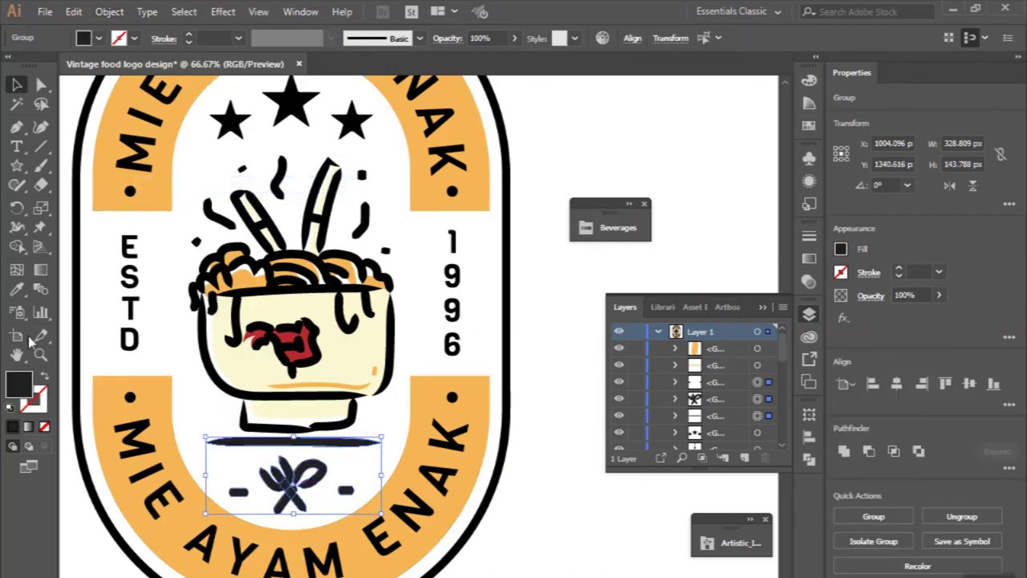
{"action": "left_click", "coordinate": [17, 290]}
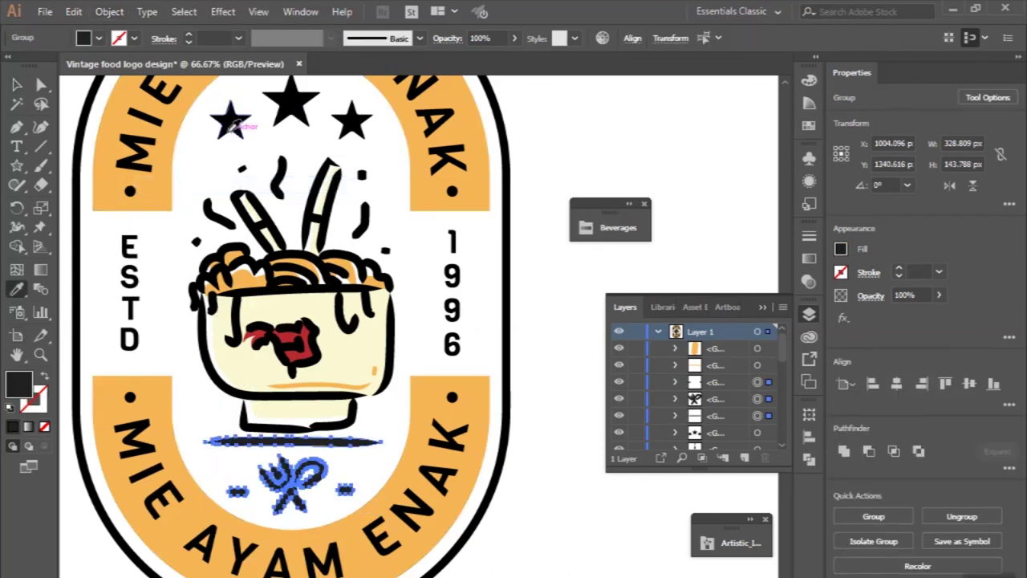
{"action": "left_click", "coordinate": [229, 128]}
{"action": "key", "text": "v"}
{"action": "key", "text": "ctrl+minus"}
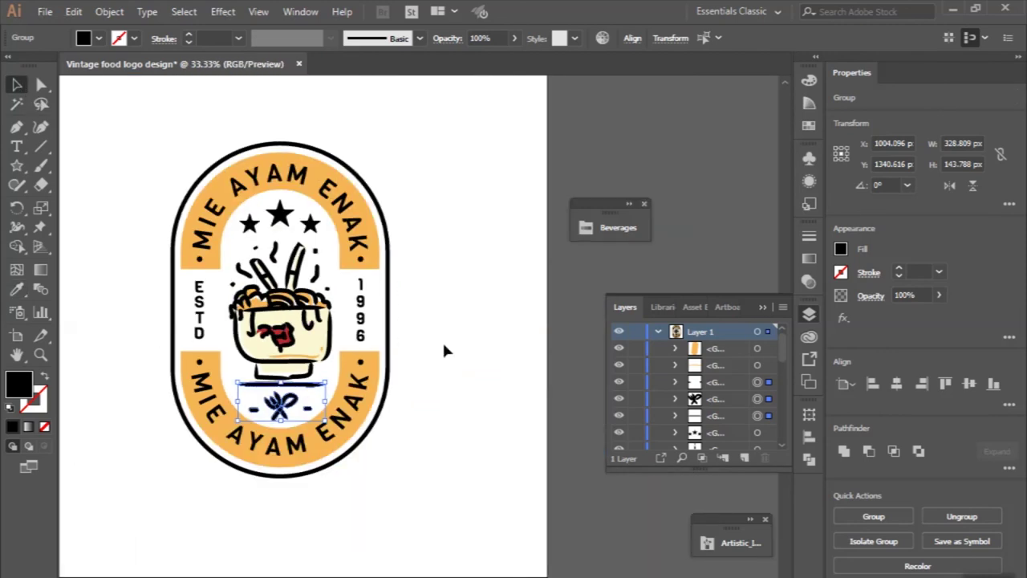
{"action": "left_click", "coordinate": [442, 340]}
{"action": "key", "text": "ctrl+minus"}
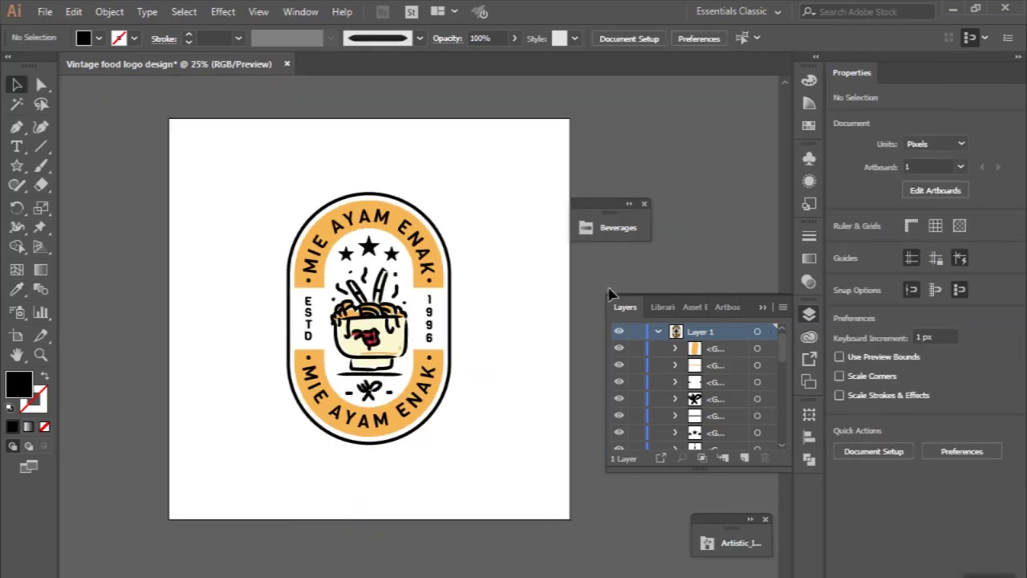
- Group every part of the badge together and enlarge it slightly
{"action": "left_click", "coordinate": [763, 306]}
{"action": "left_click_drag", "start_coordinate": [233, 151], "coordinate": [523, 490]}
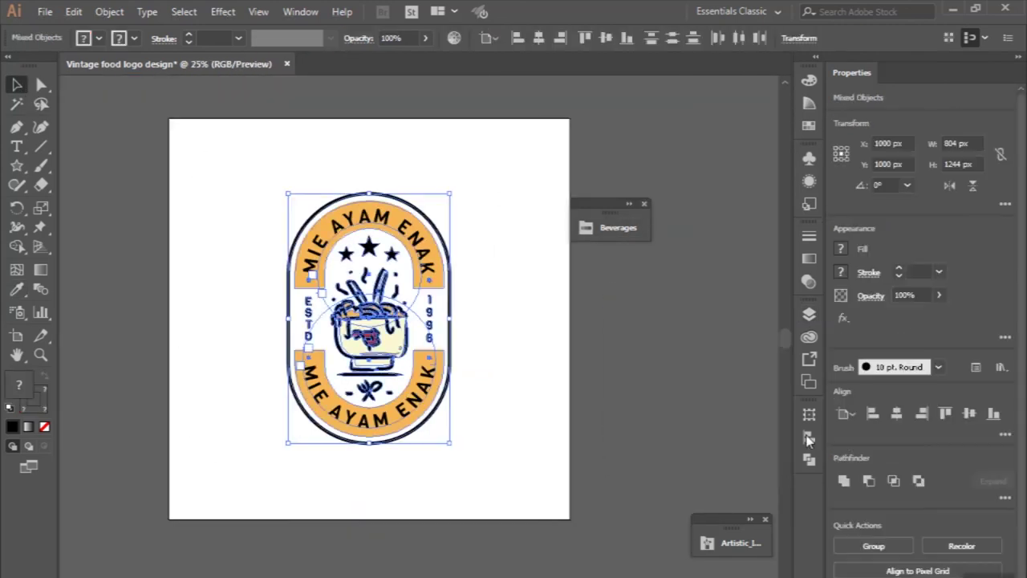
{"action": "left_click", "coordinate": [872, 545]}
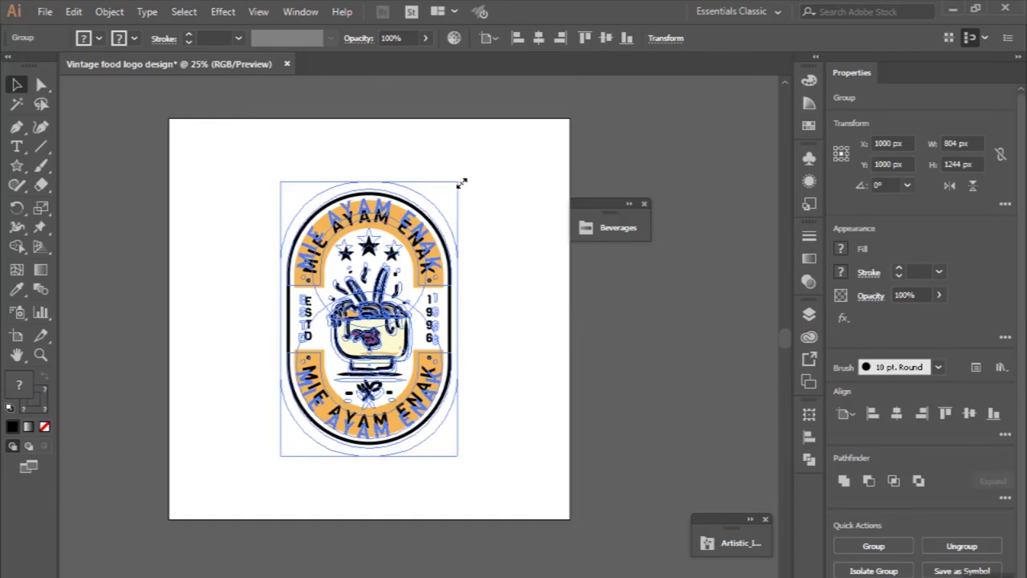
{"action": "left_click_drag", "start_coordinate": [458, 186], "coordinate": [466, 173]}
{"action": "left_click", "coordinate": [481, 232]}
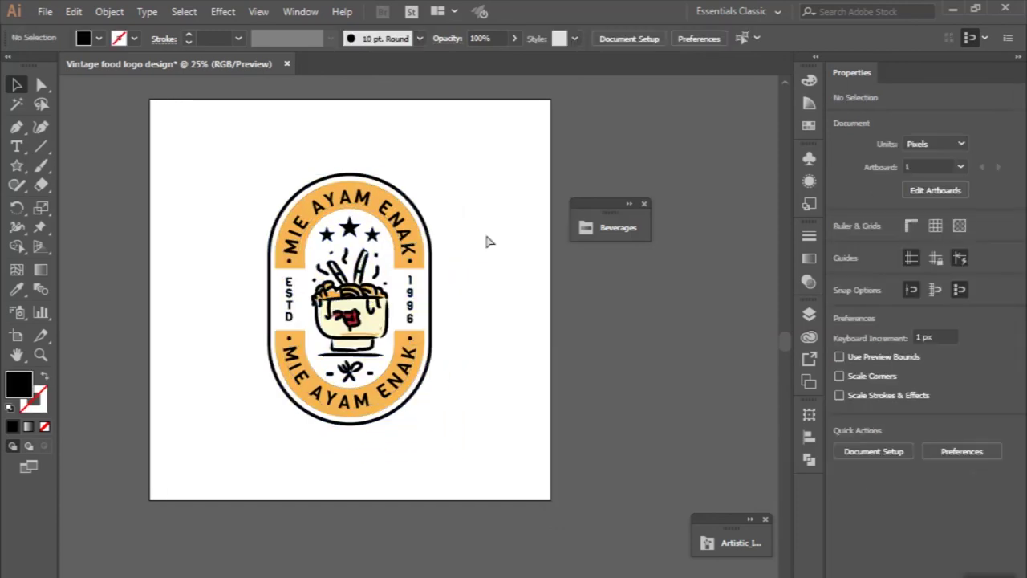
- Expand the outer oval border's stroke into a filled shape
{"action": "scroll", "coordinate": [460, 240], "scroll_direction": "up", "scroll_amount": 1}
{"action": "left_click", "coordinate": [415, 210]}
{"action": "double_click", "coordinate": [415, 210]}
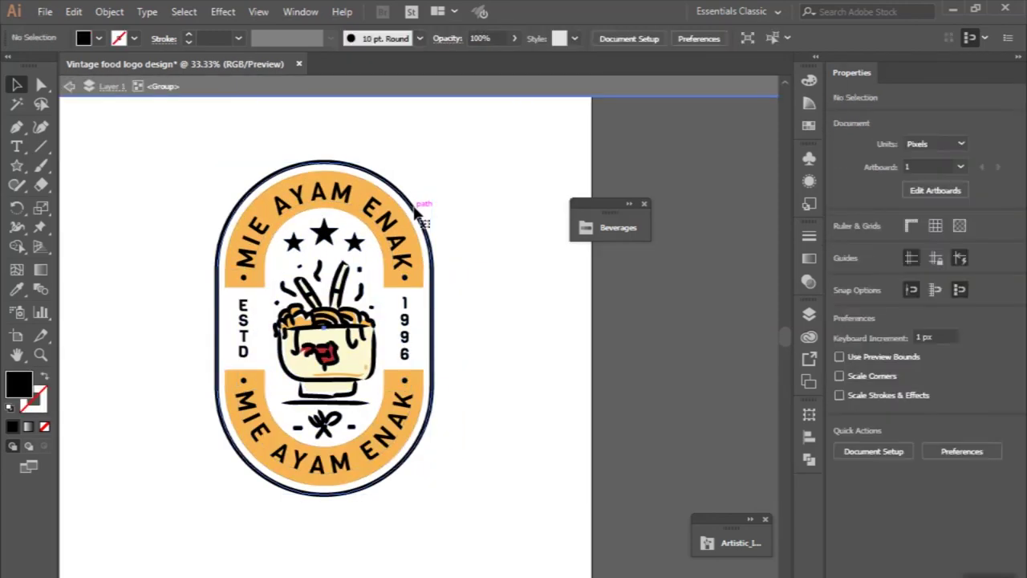
{"action": "left_click", "coordinate": [417, 212]}
{"action": "left_click", "coordinate": [109, 11]}
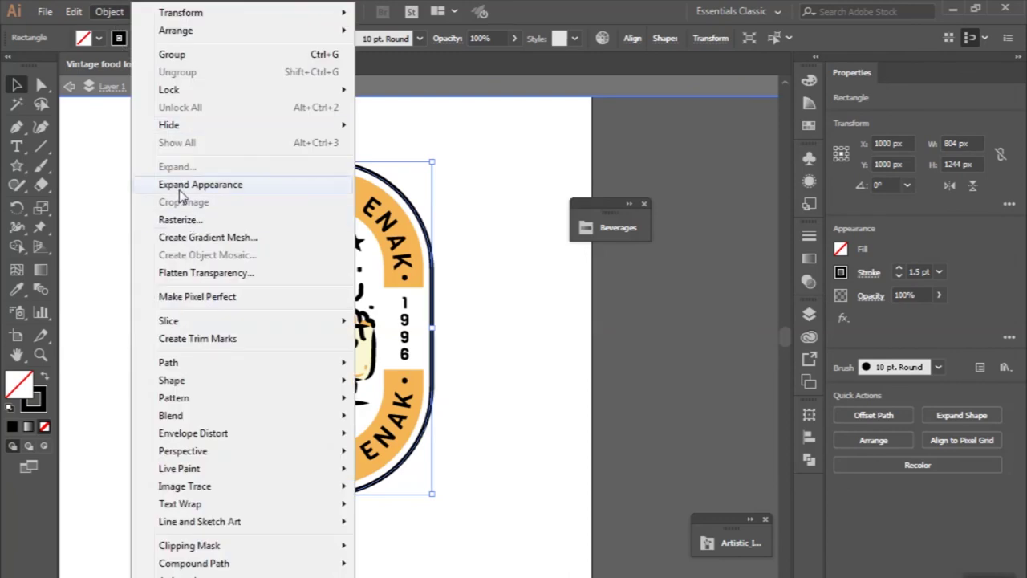
{"action": "left_click", "coordinate": [179, 190]}
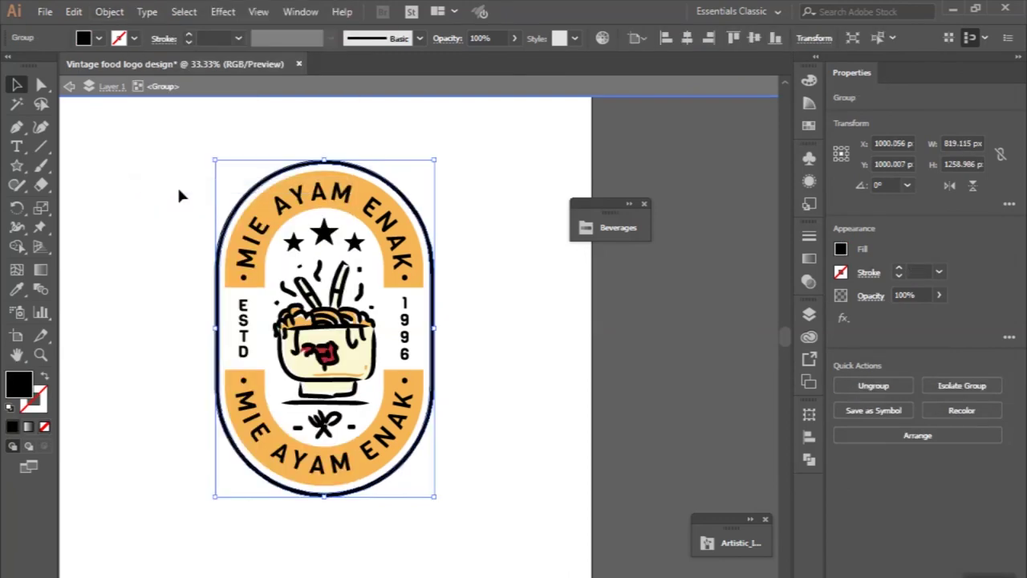
{"action": "double_click", "coordinate": [177, 234]}
- Resize the whole badge proportionally to about 941 × 1446 px
{"action": "left_click", "coordinate": [302, 187]}
{"action": "left_click_drag", "start_coordinate": [324, 159], "coordinate": [324, 134]}
{"action": "key", "text": "ctrl+minus"}
{"action": "key", "text": "ctrl+plus"}
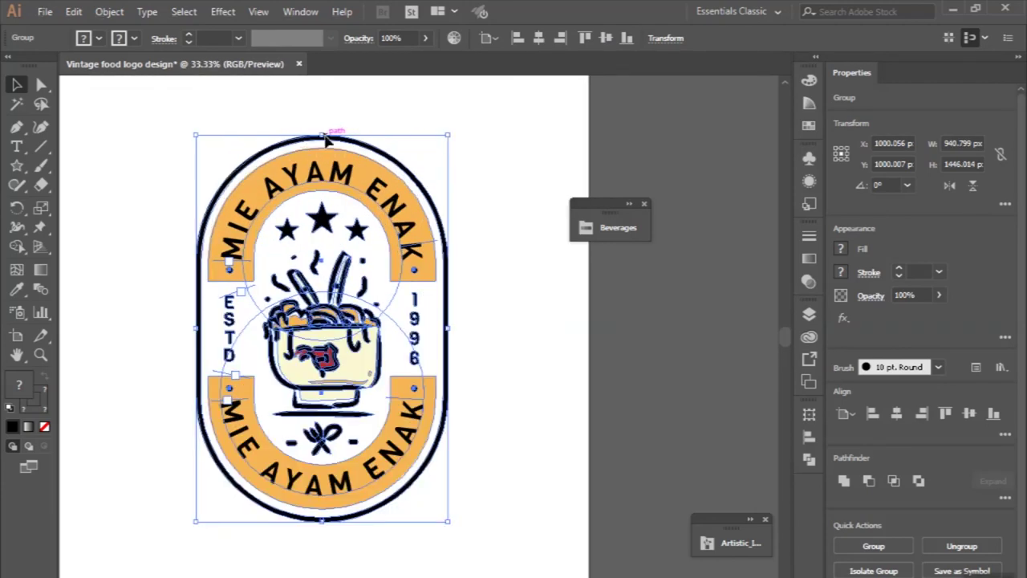
{"action": "left_click_drag", "start_coordinate": [322, 131], "coordinate": [322, 140]}
{"action": "left_click", "coordinate": [308, 125]}
{"action": "key", "text": "ctrl+minus"}
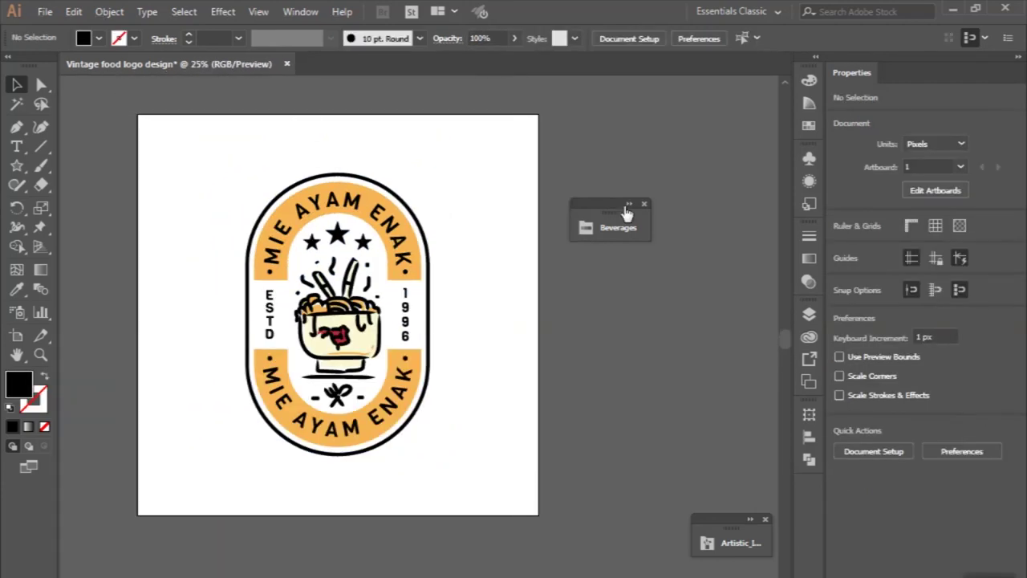
- Close the floating Beverages and brush library panels and recentre the artboard
{"action": "left_click", "coordinate": [645, 204]}
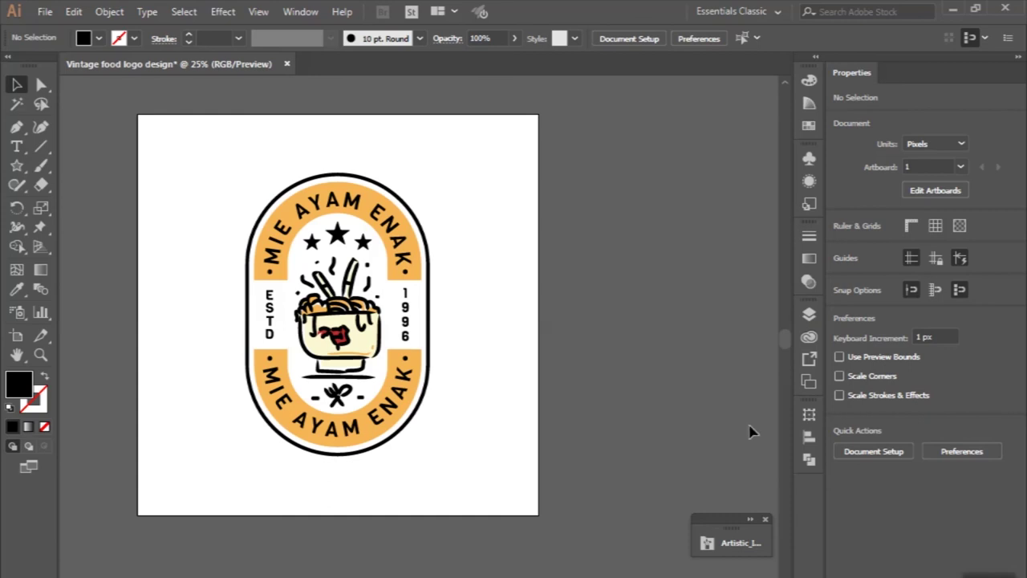
{"action": "left_click", "coordinate": [766, 518]}
{"action": "key", "text": "ctrl+0"}
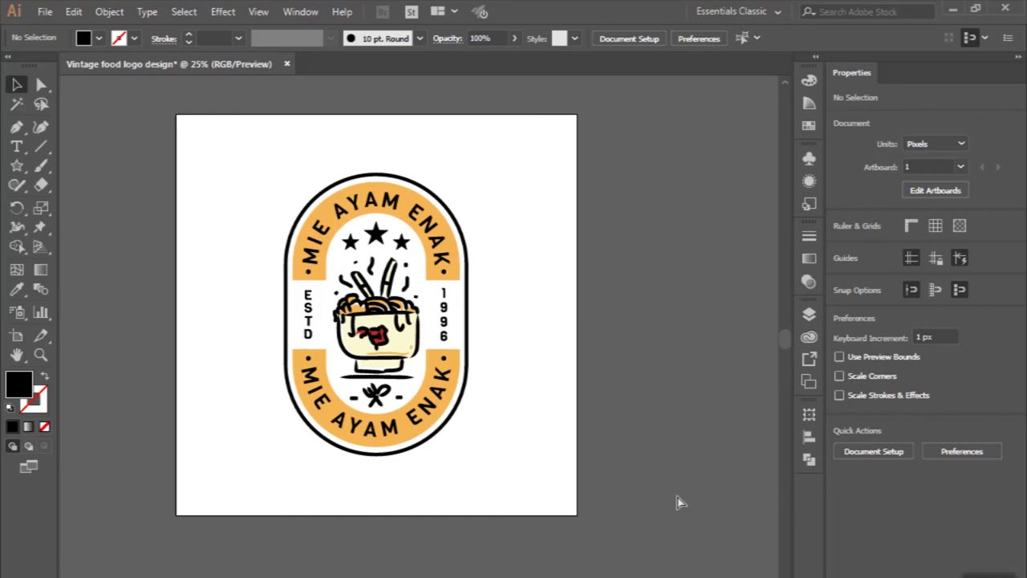